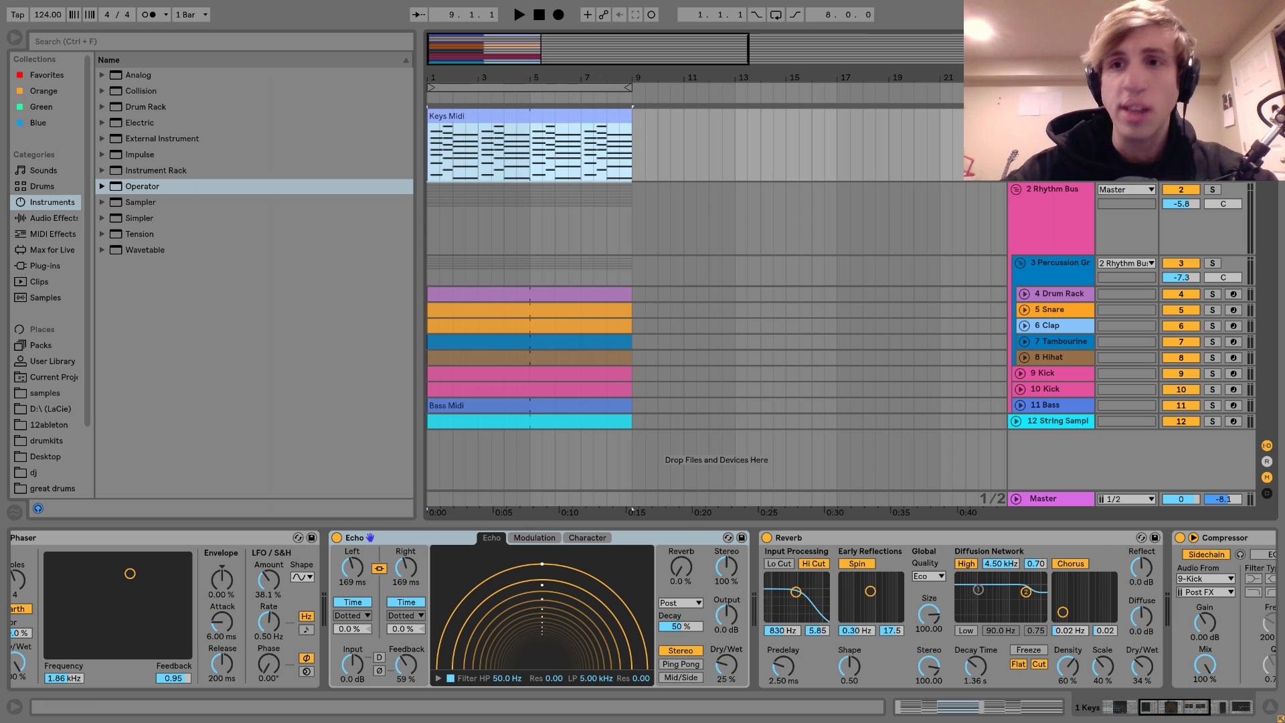
Step: Play the loop while bringing Operator at the start of the Keys device chain into view, and stop playback
key("space")
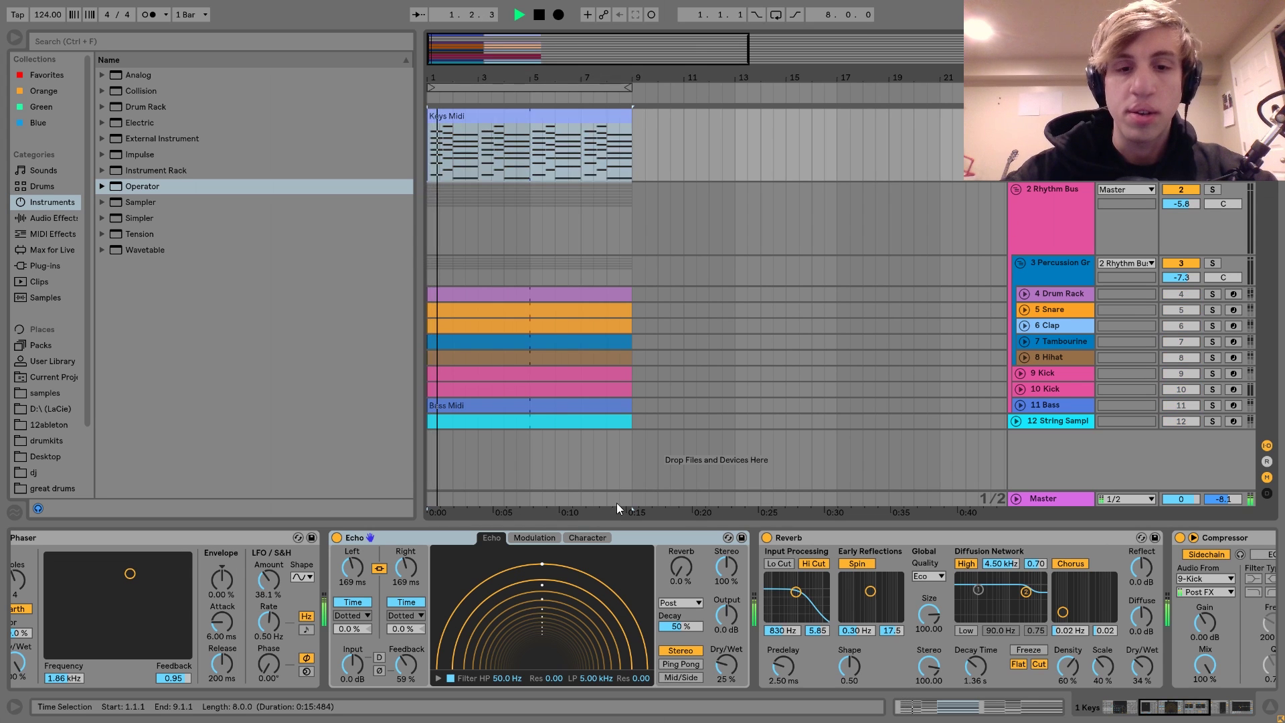
scroll(567, 542, "up", 5)
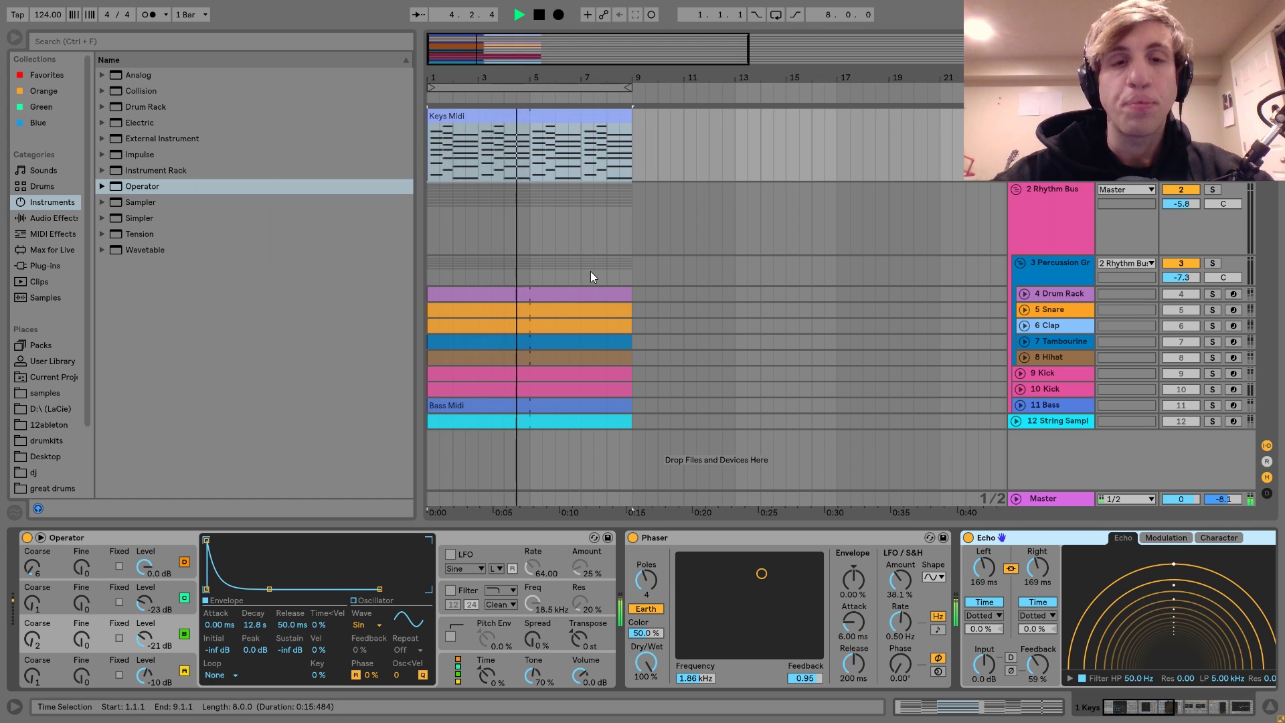
key("space")
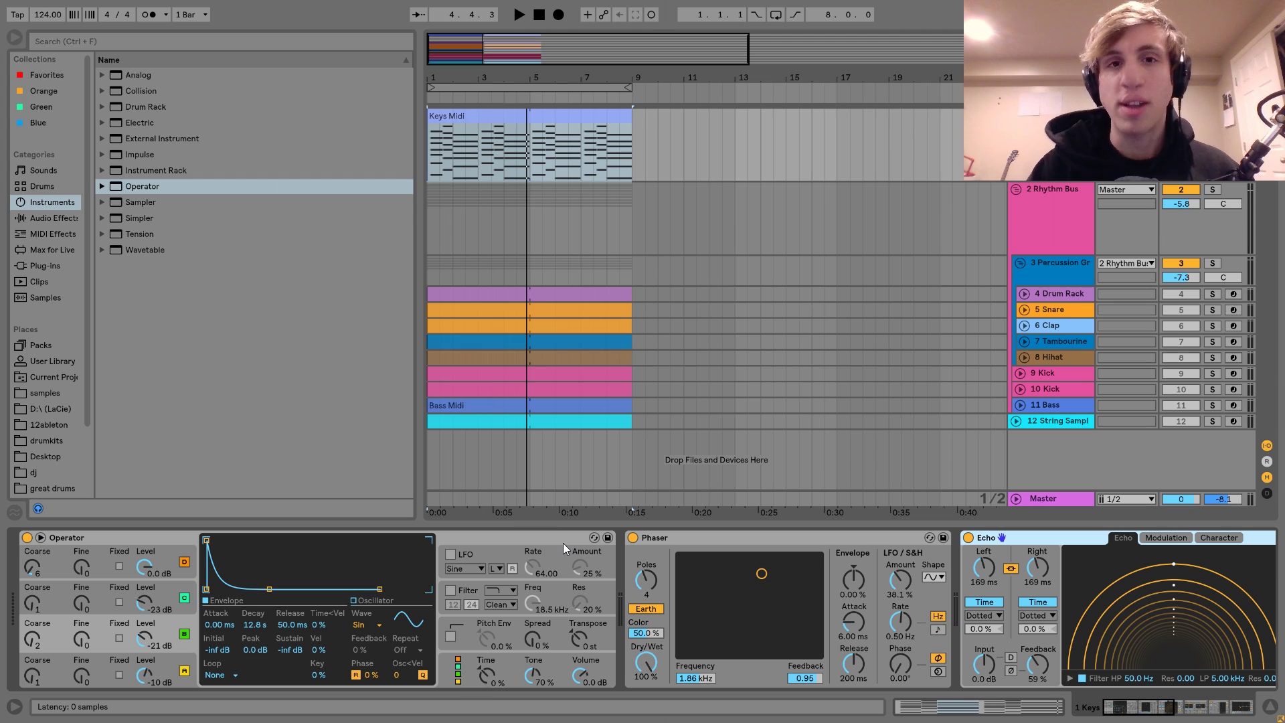
Step: Open the Keys Midi clip's notes and select each of the first three chords in turn to examine them
double_click(455, 120)
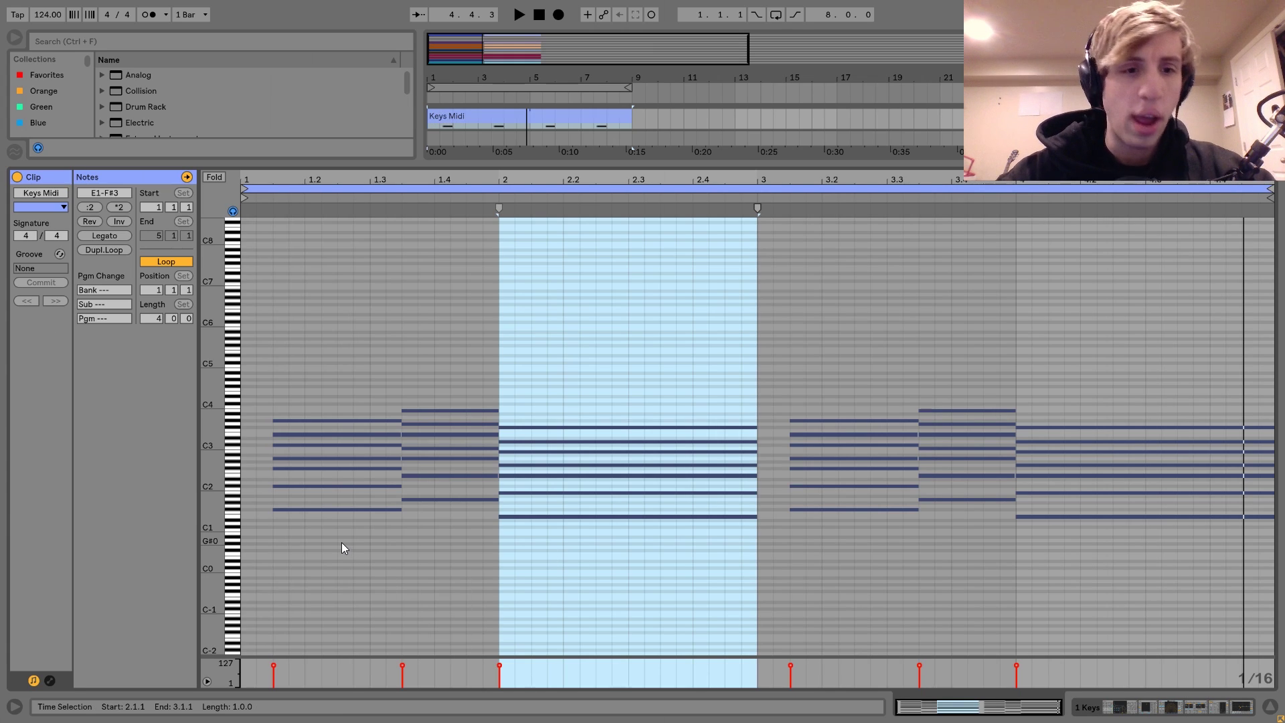
left_click(336, 445)
left_click_drag(335, 443, 337, 340)
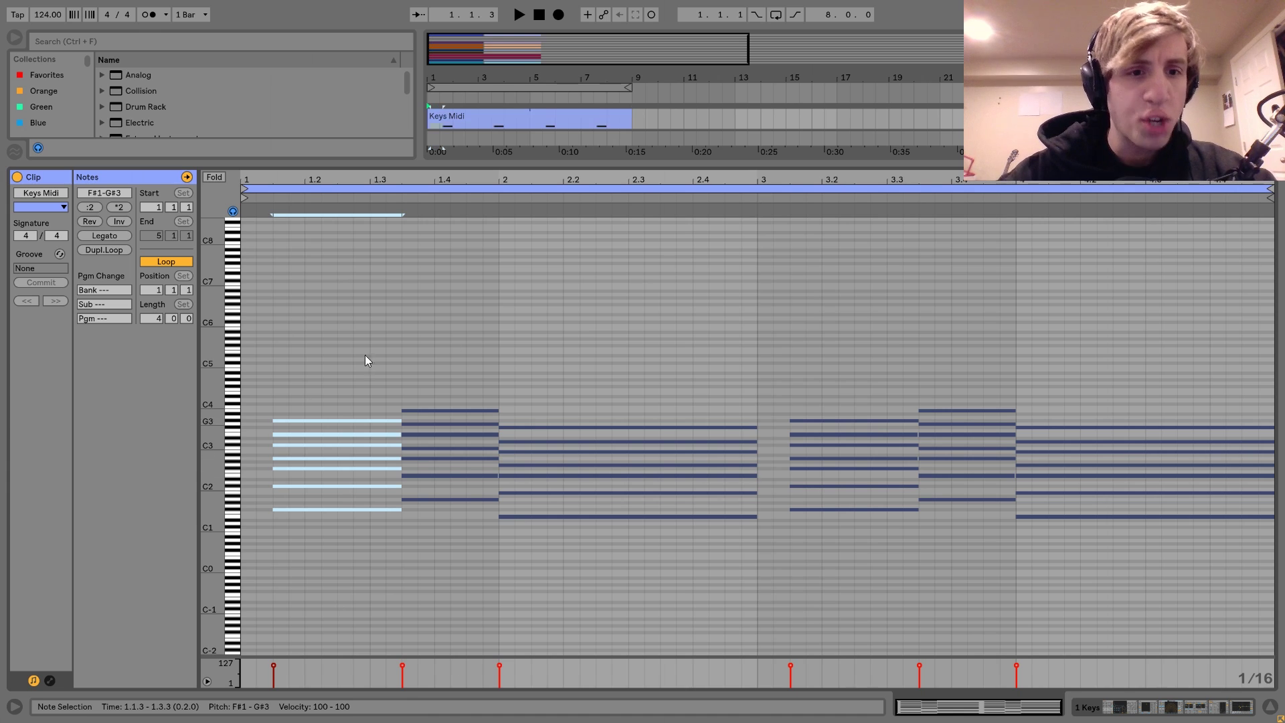
left_click_drag(455, 534, 476, 302)
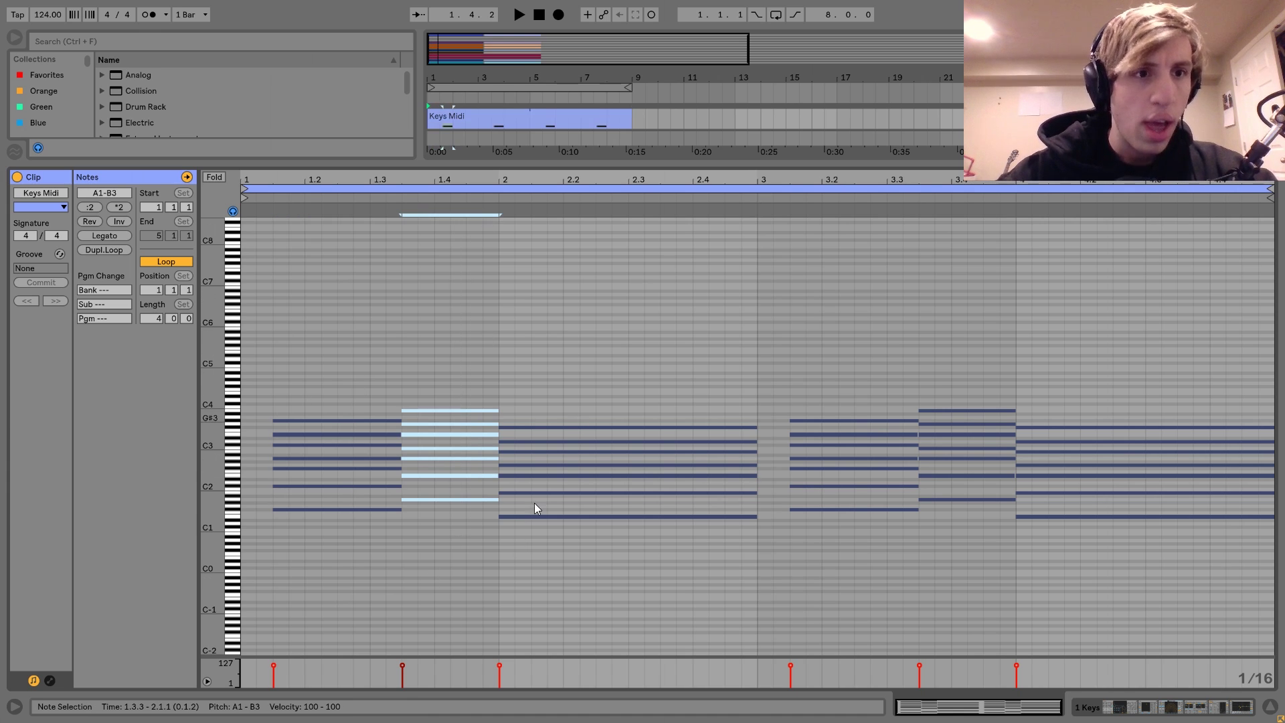
left_click_drag(611, 580, 608, 254)
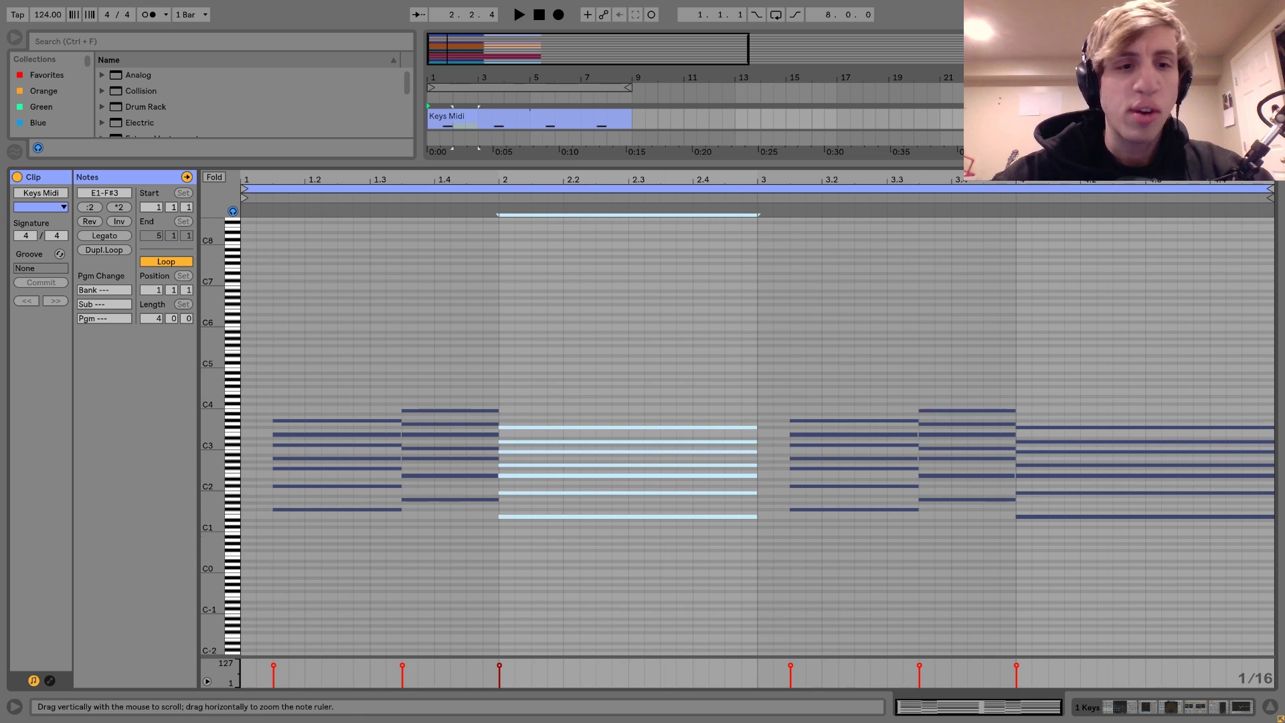
Step: Enlarge the note display and examine the upper notes of the first three chords by selecting them in turn
left_click_drag(213, 449, 242, 447)
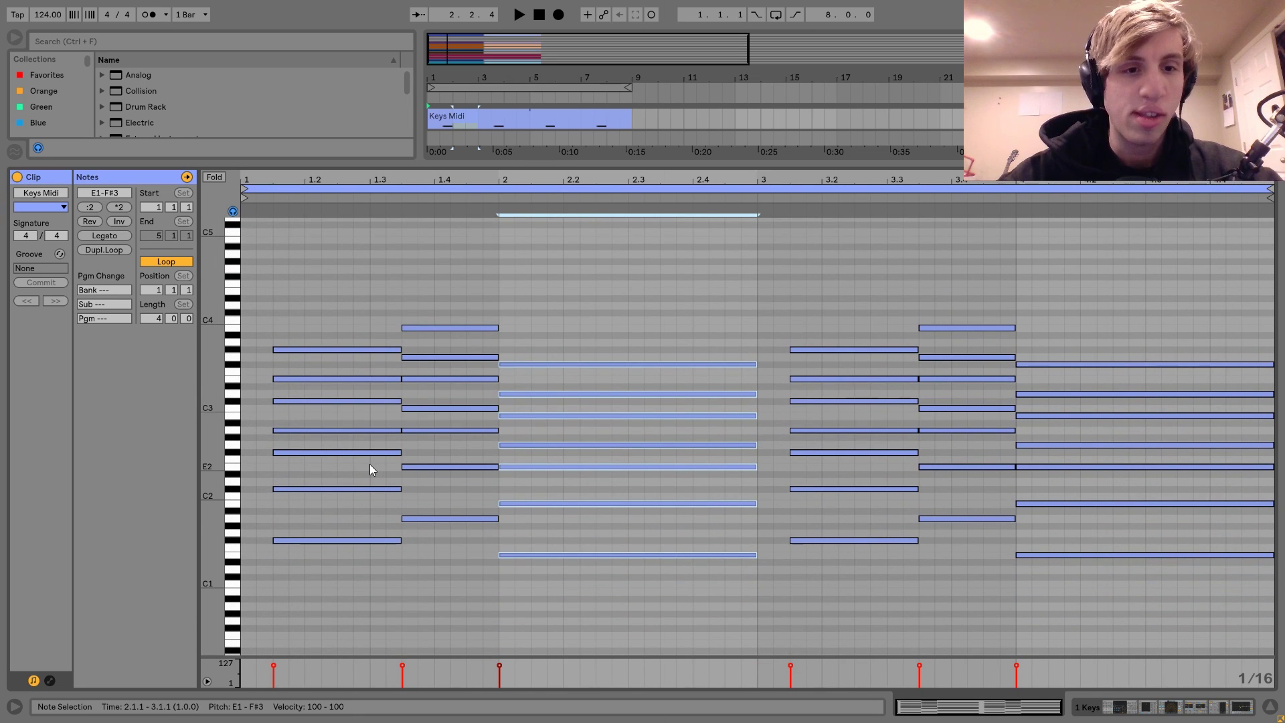
left_click_drag(370, 464, 367, 344)
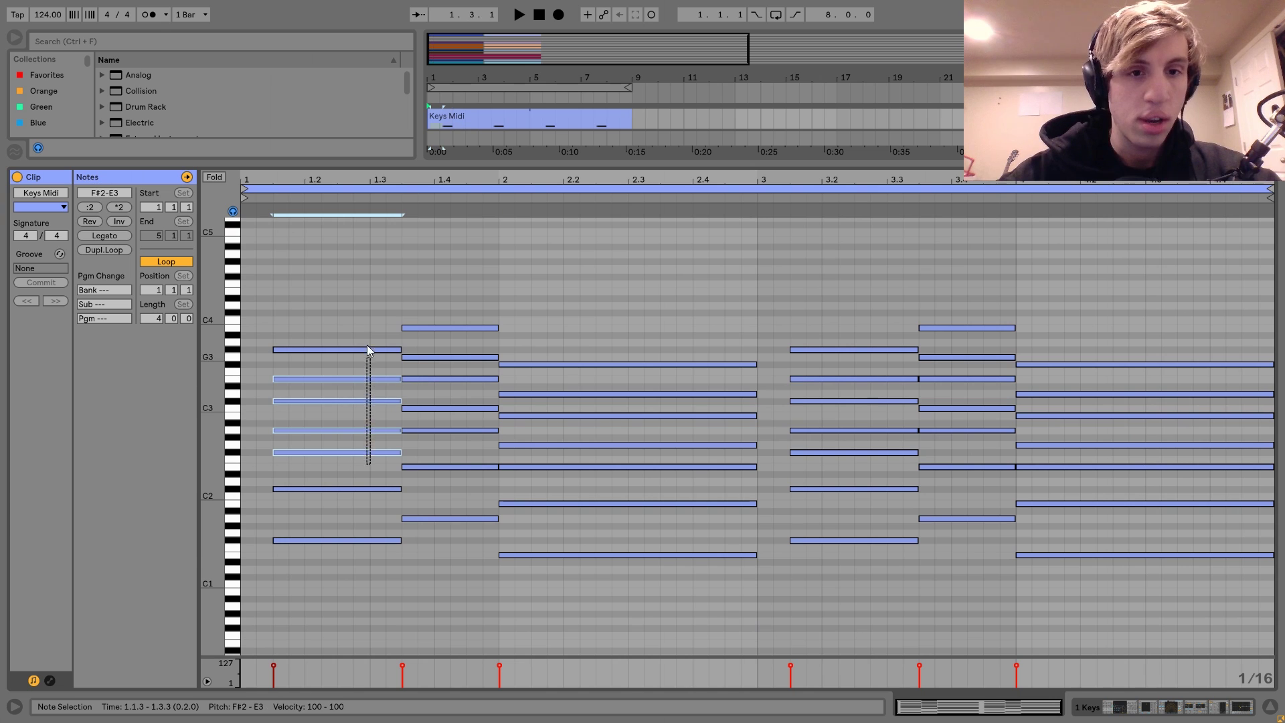
left_click_drag(450, 447, 453, 346)
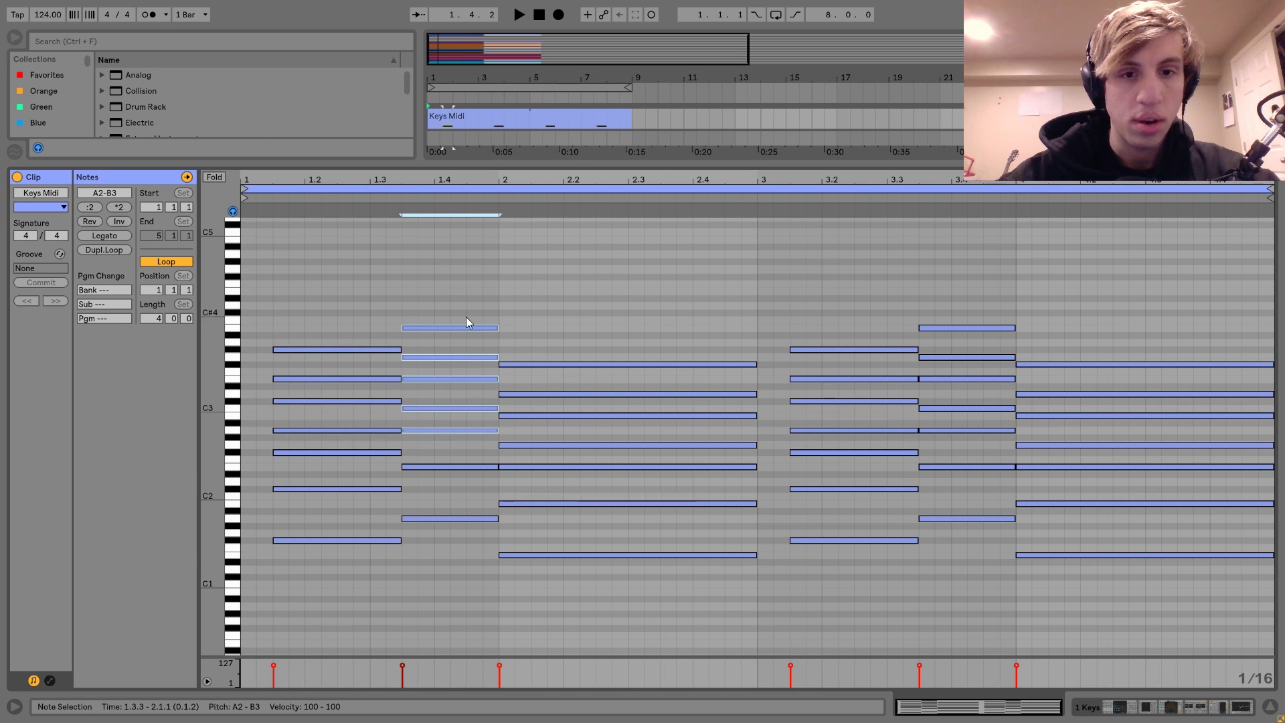
left_click_drag(553, 472, 564, 305)
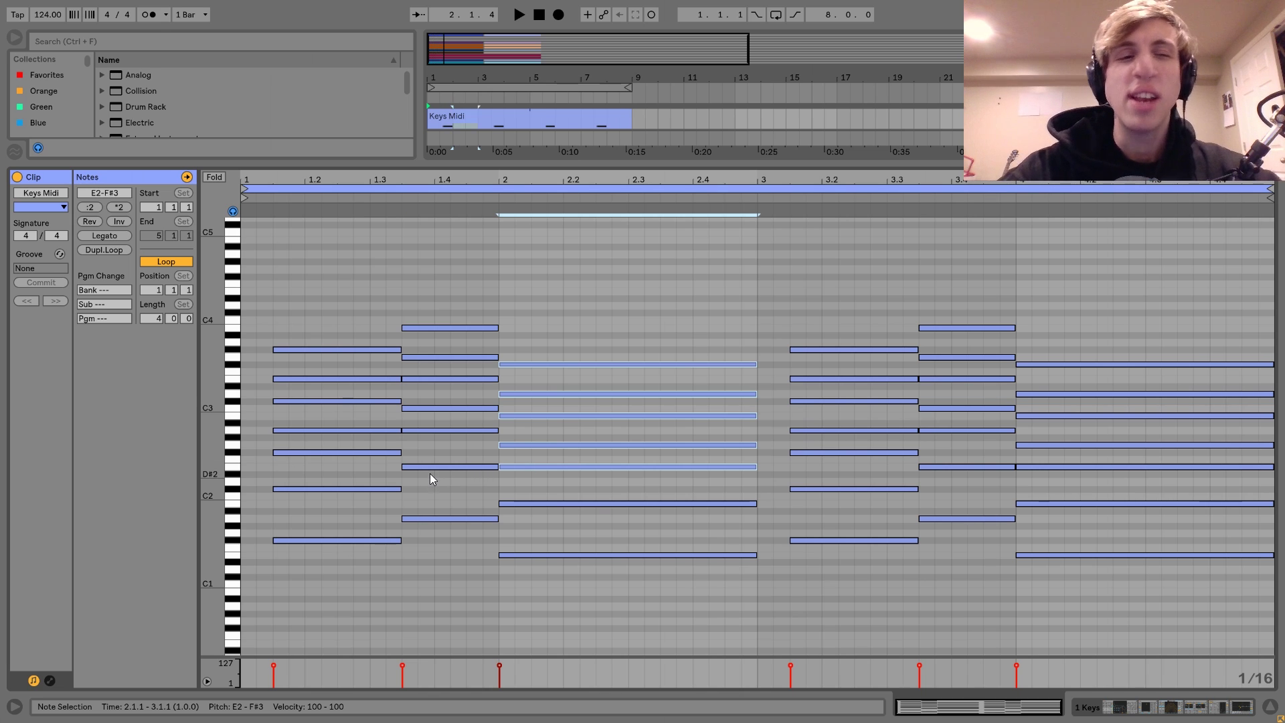
Step: Play the opening chord progression from the start of the Keys Midi clip twice, stopping after each listen
key("space")
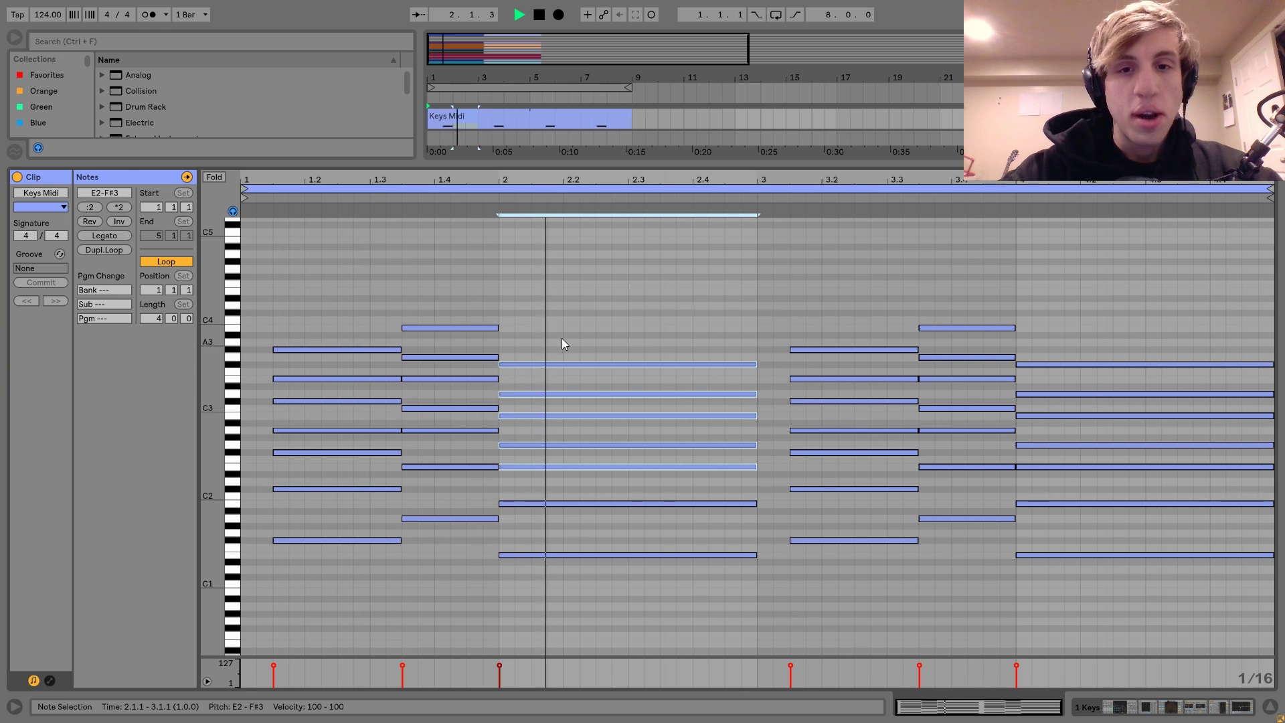
key("space")
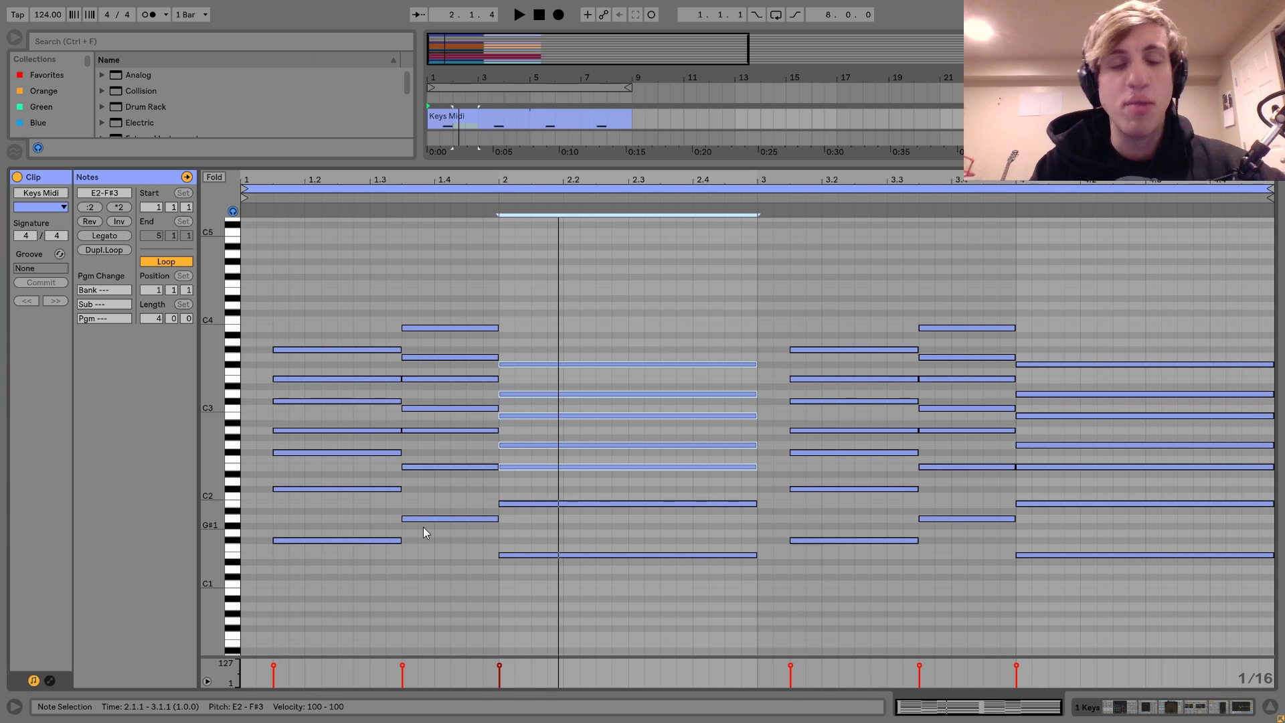
key("space")
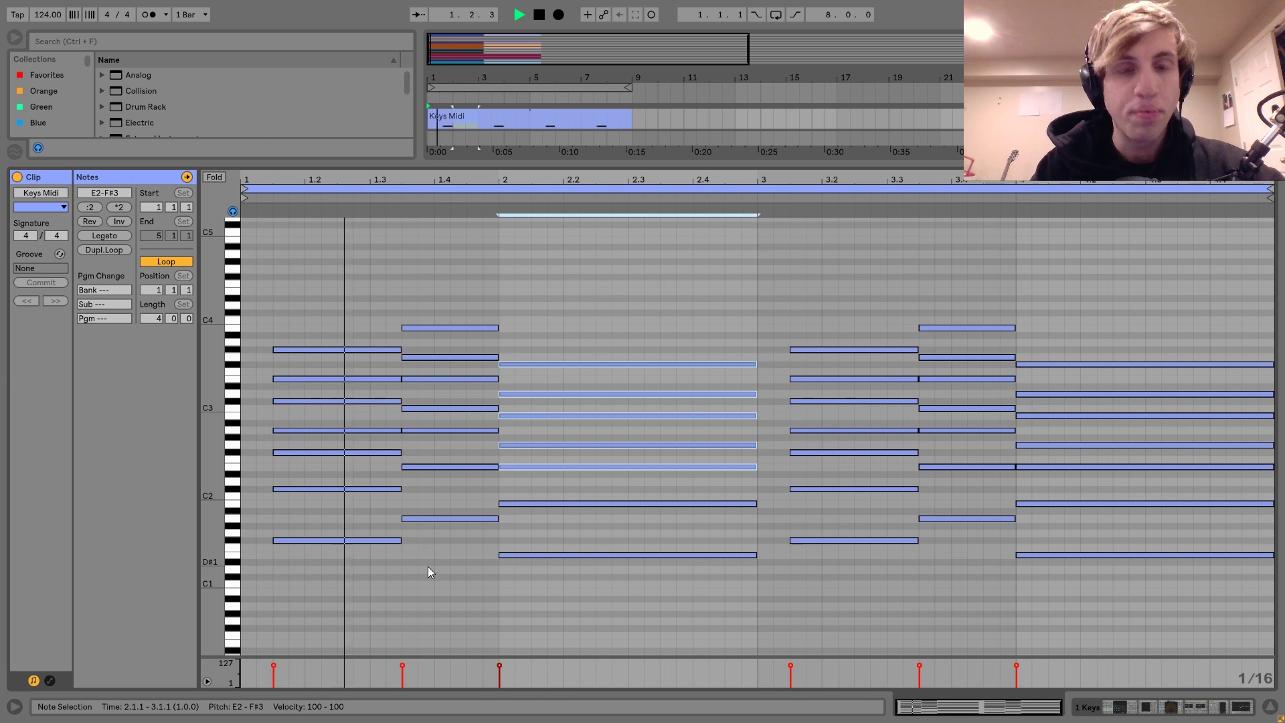
key("space")
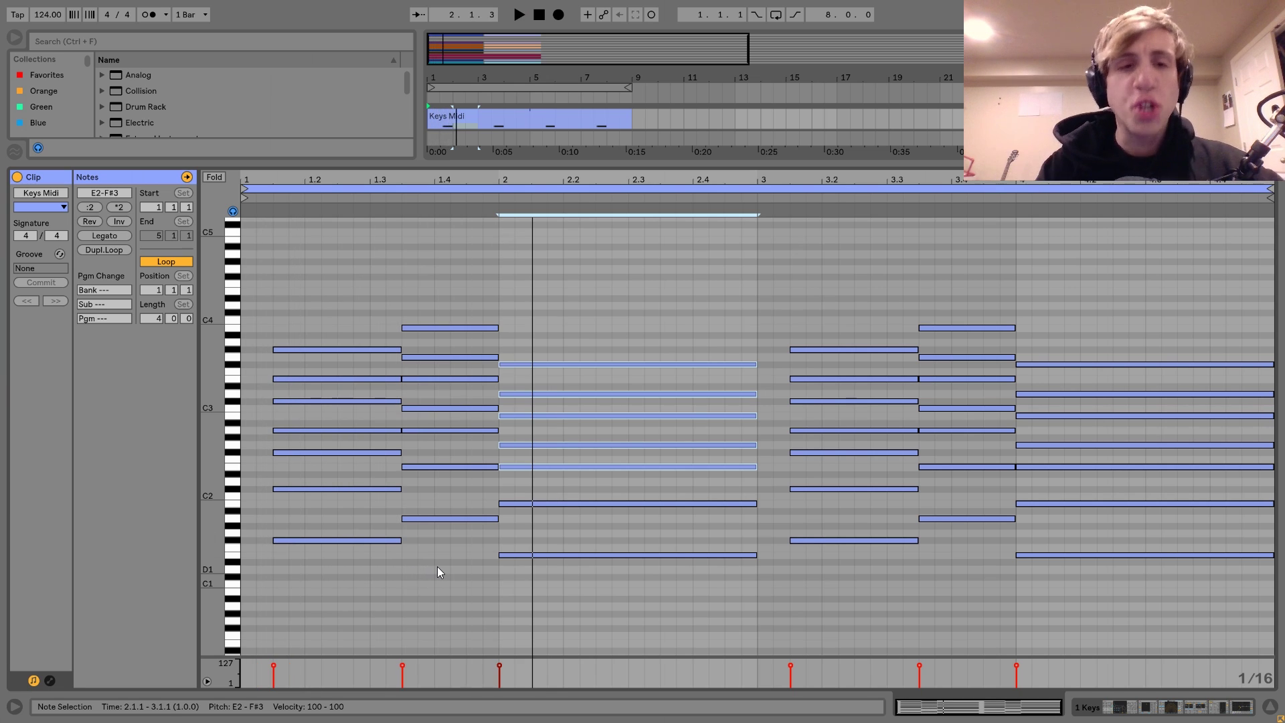
Step: Try raising the C3 and G3 notes of the second chord by one semitone and listen to the progression
left_click(431, 420)
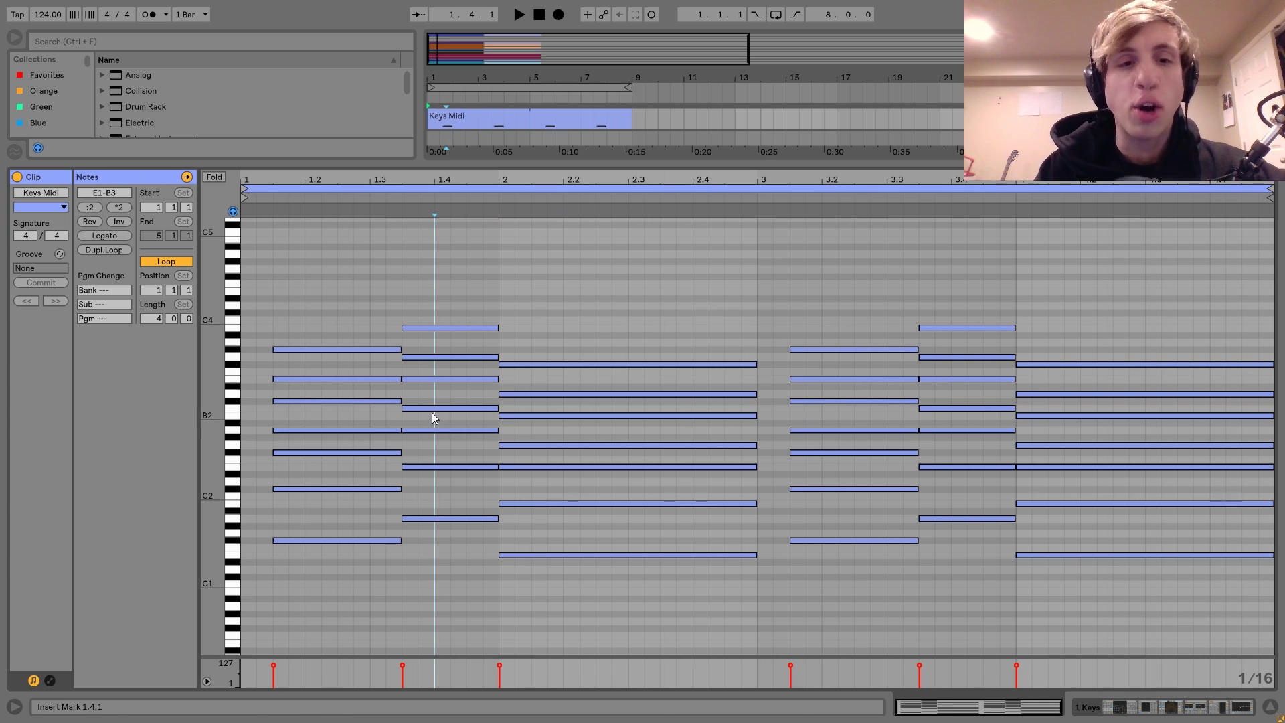
left_click(431, 408)
left_click(434, 357, "shift")
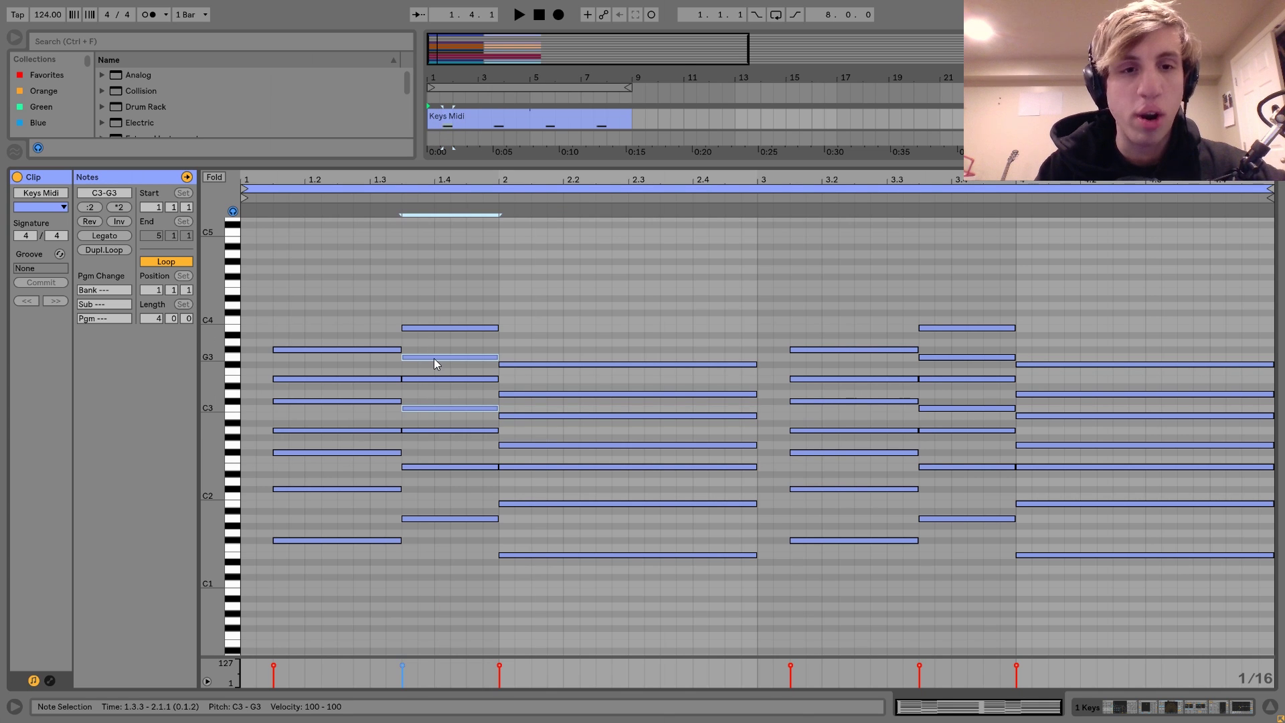
key("Up")
key("space")
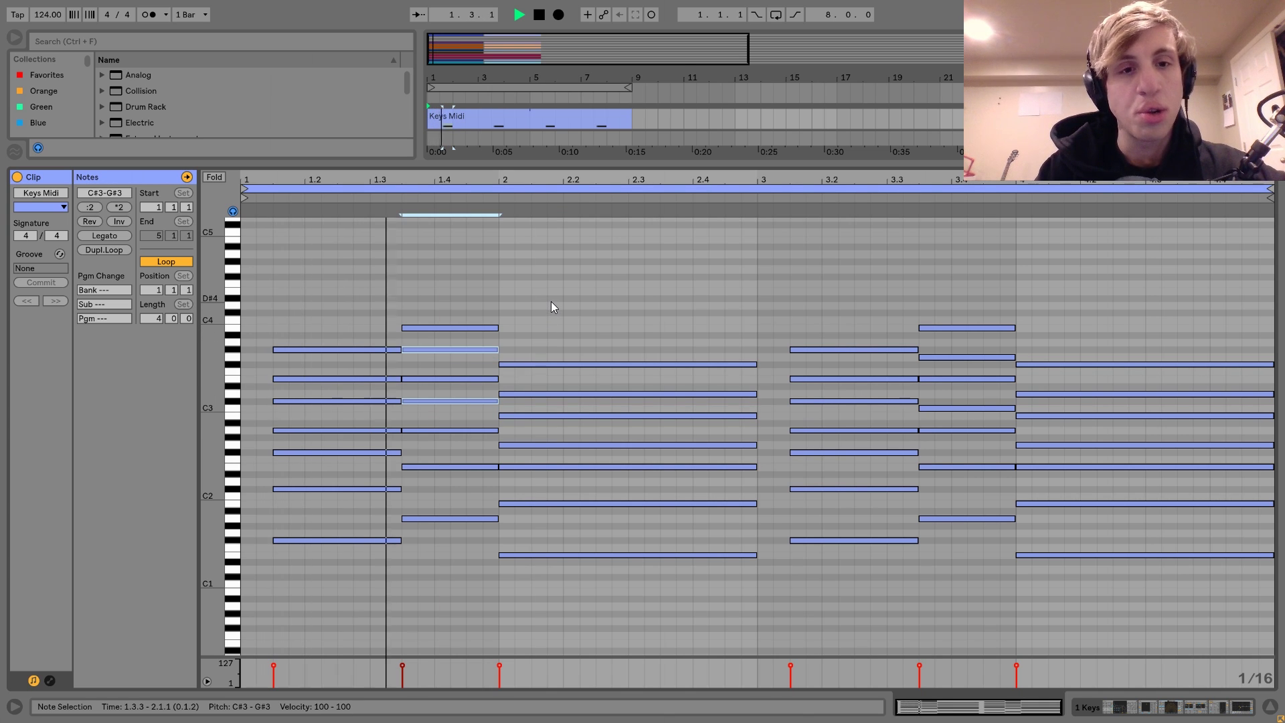
key("space")
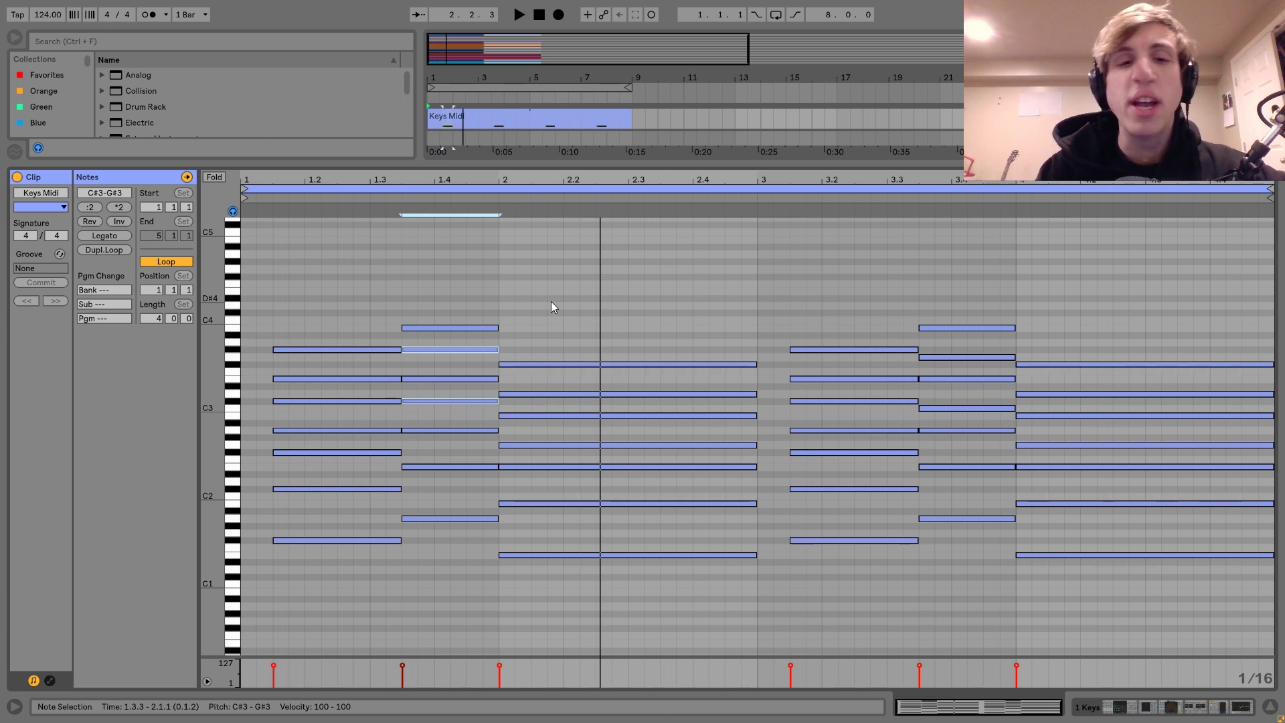
Step: Lower the two selected notes of the second chord by one semitone to C3 and G3, and replay the progression
key("Down")
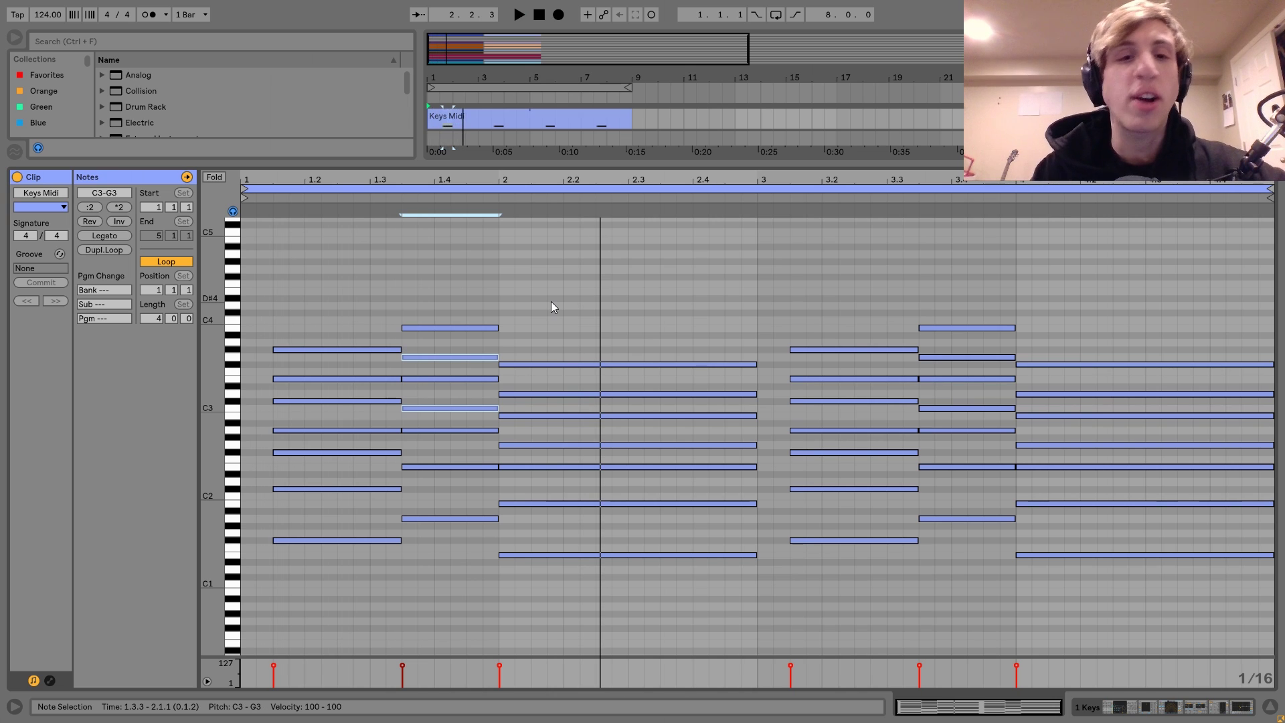
key("space")
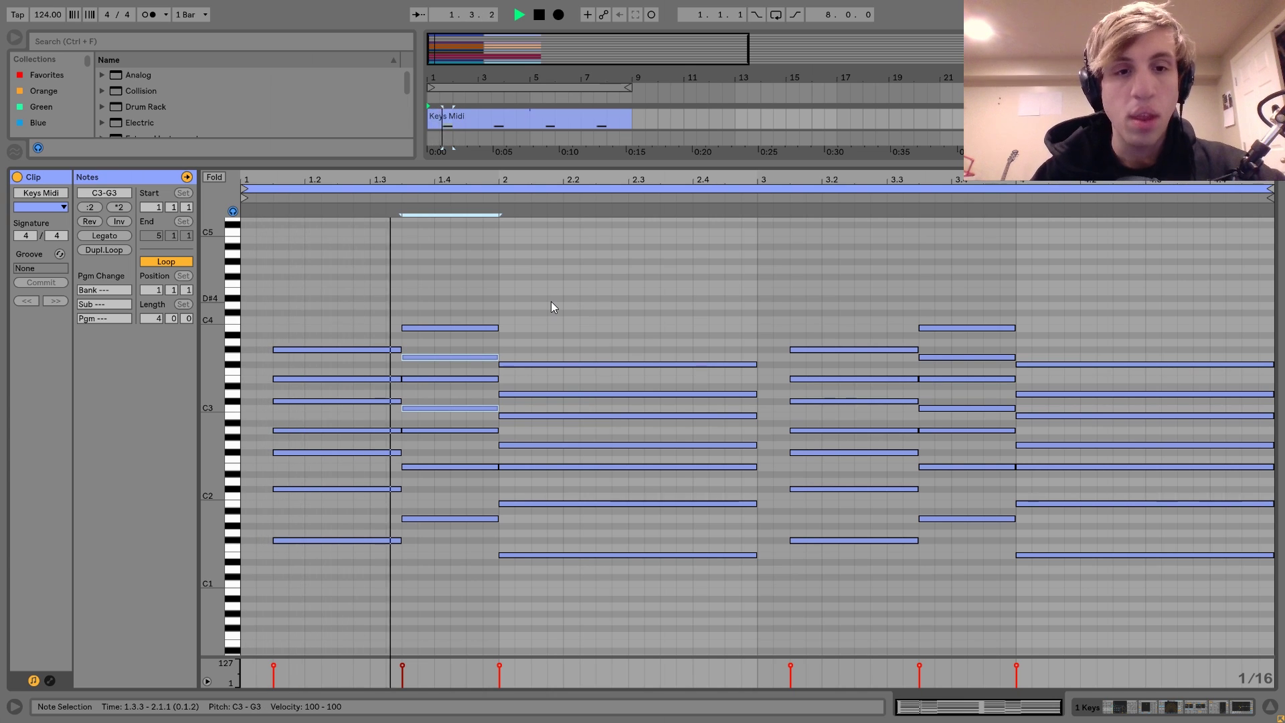
key("space")
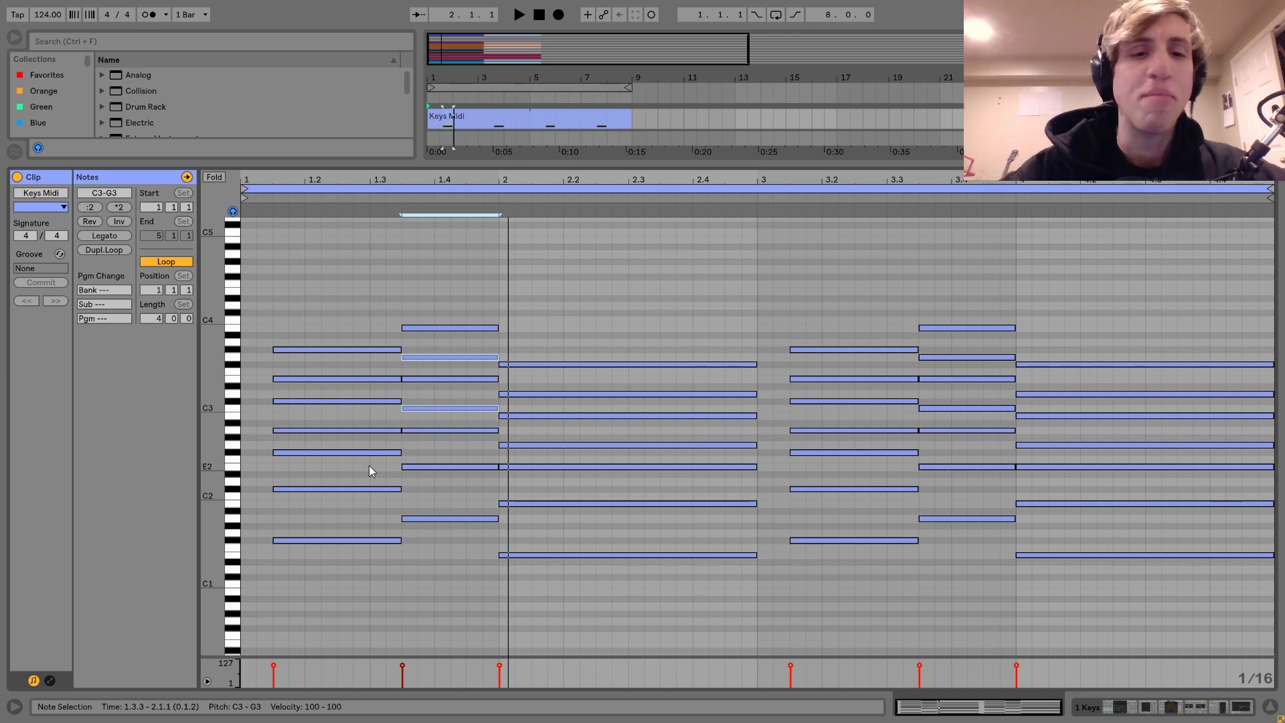
Step: Deactivate the two lowest notes of the first and second chords, and select the first chord's remaining upper notes
left_click_drag(373, 468, 447, 537)
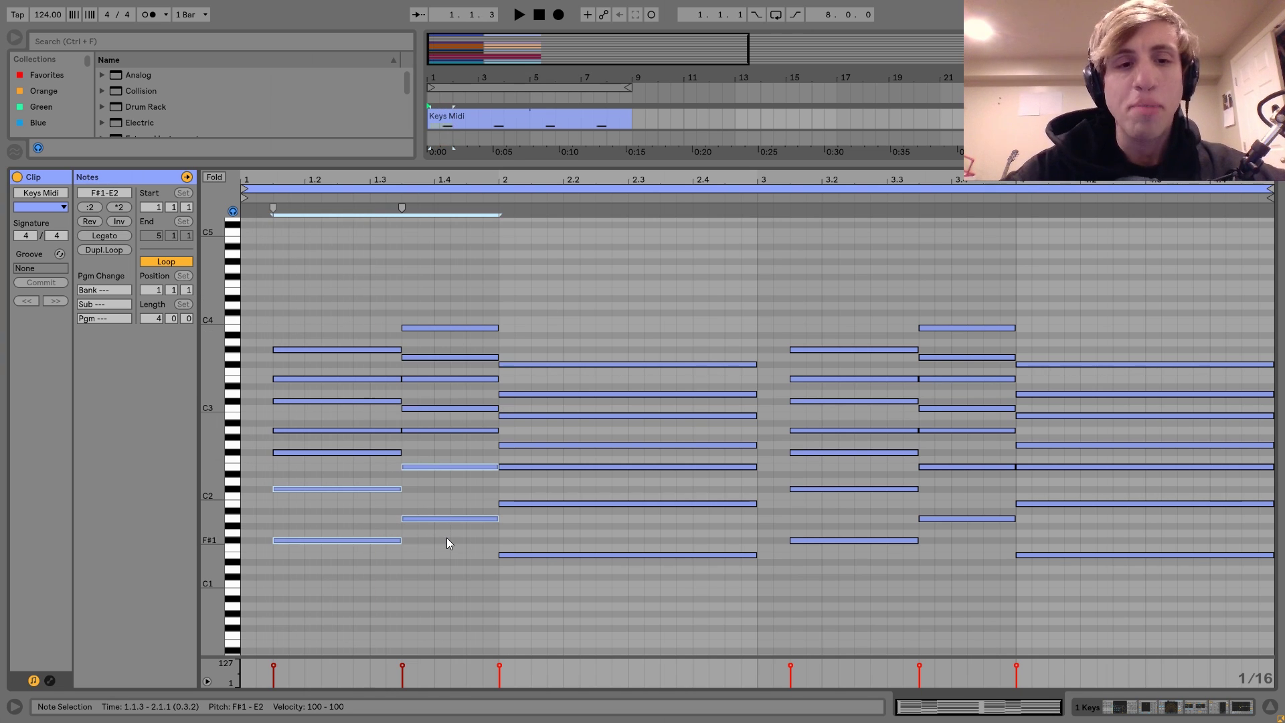
key("0")
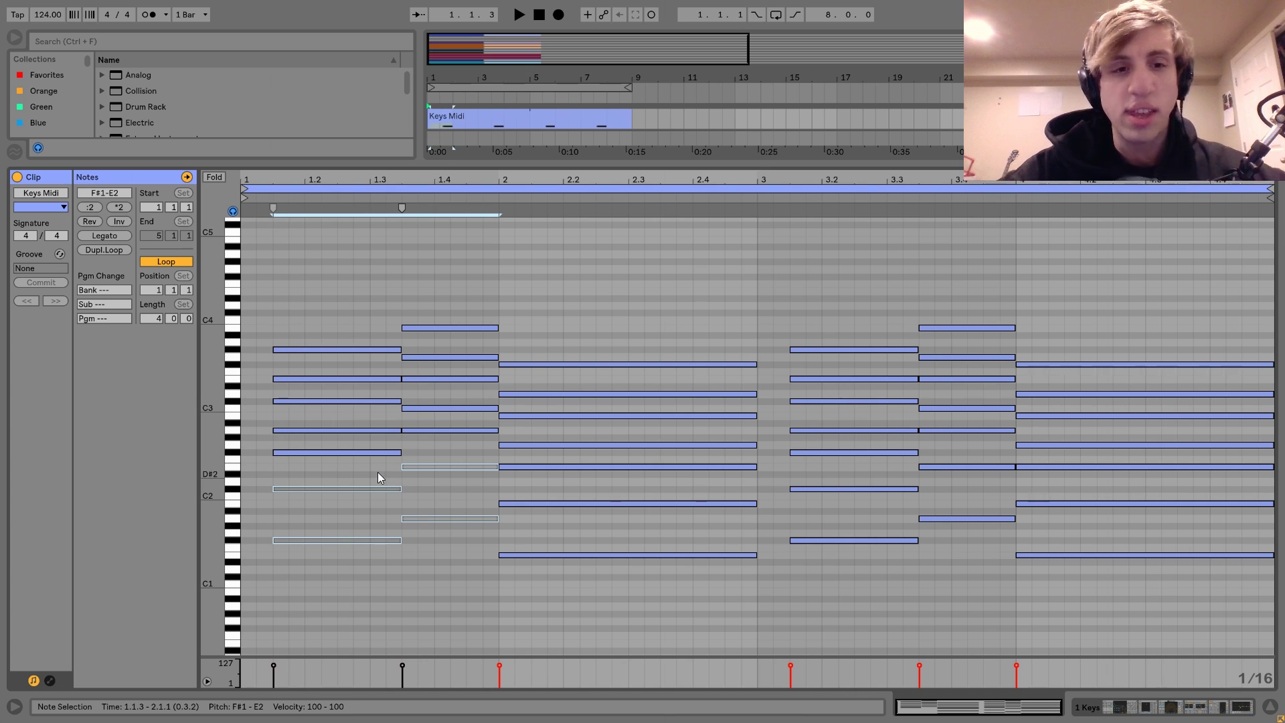
left_click_drag(377, 472, 374, 280)
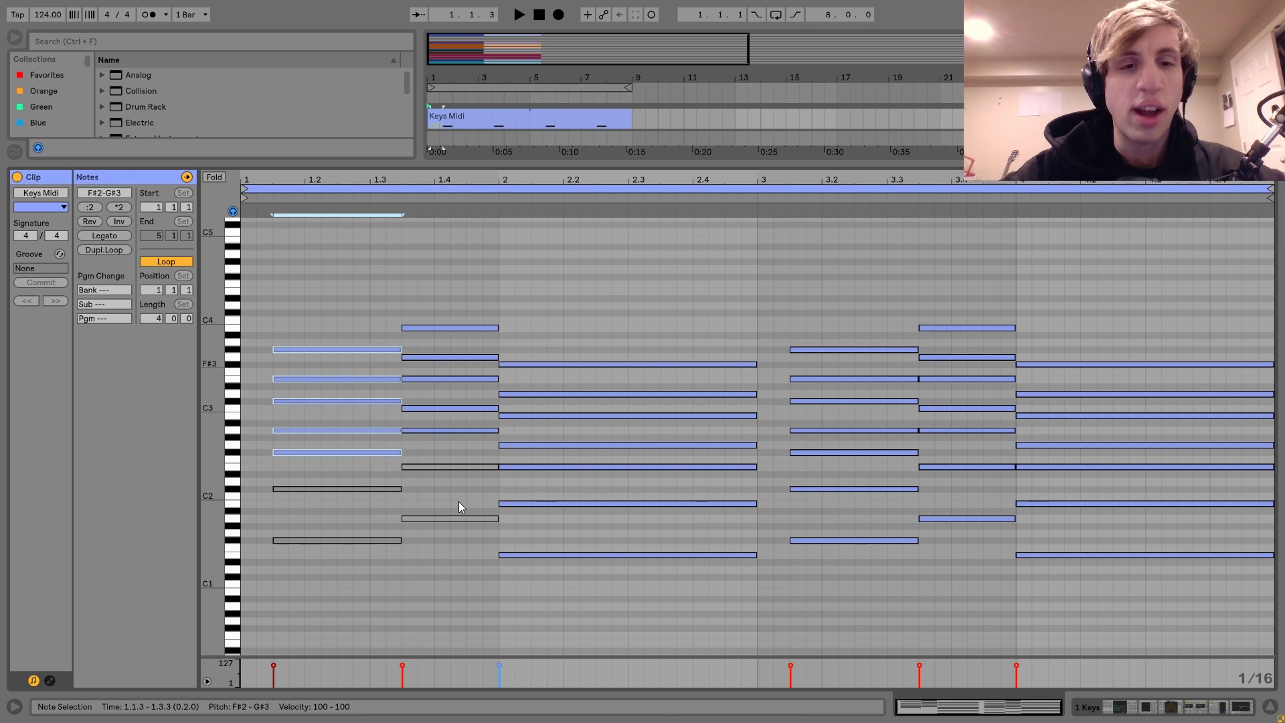
Step: Reactivate the C#2 and F#1 notes of the first chord and select the whole chord
left_click(349, 474)
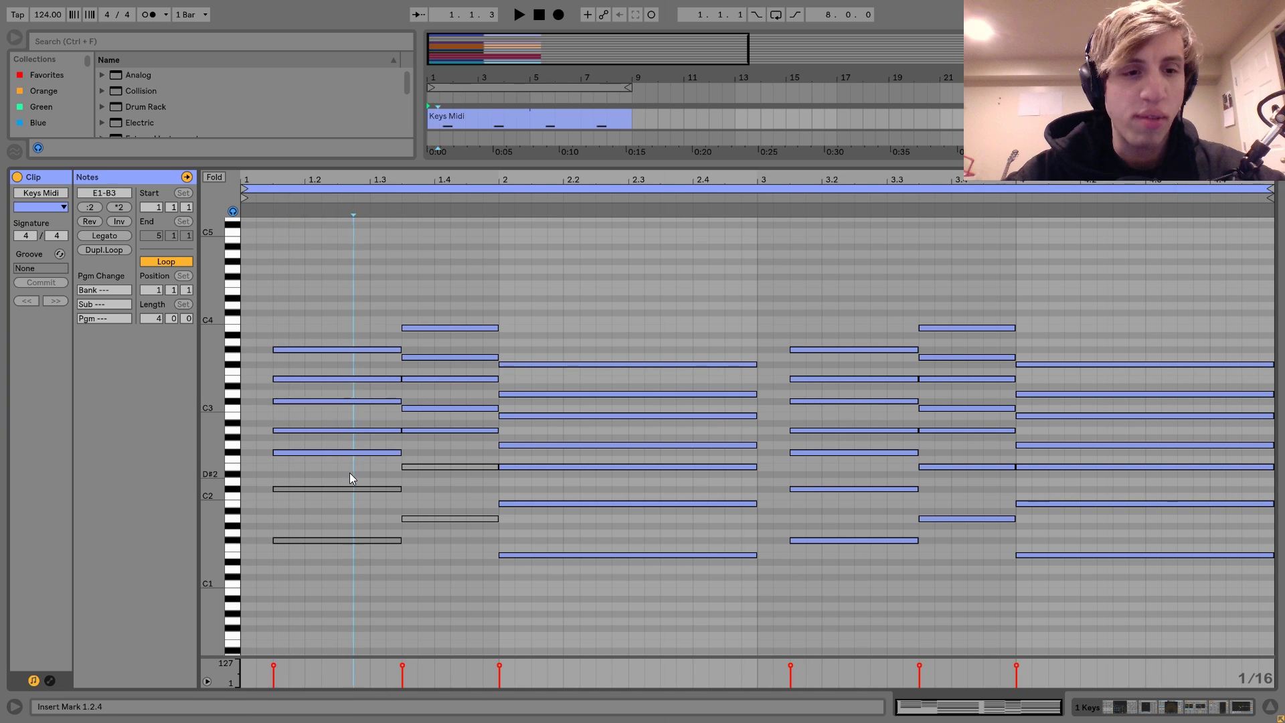
left_click(351, 489)
left_click(339, 485)
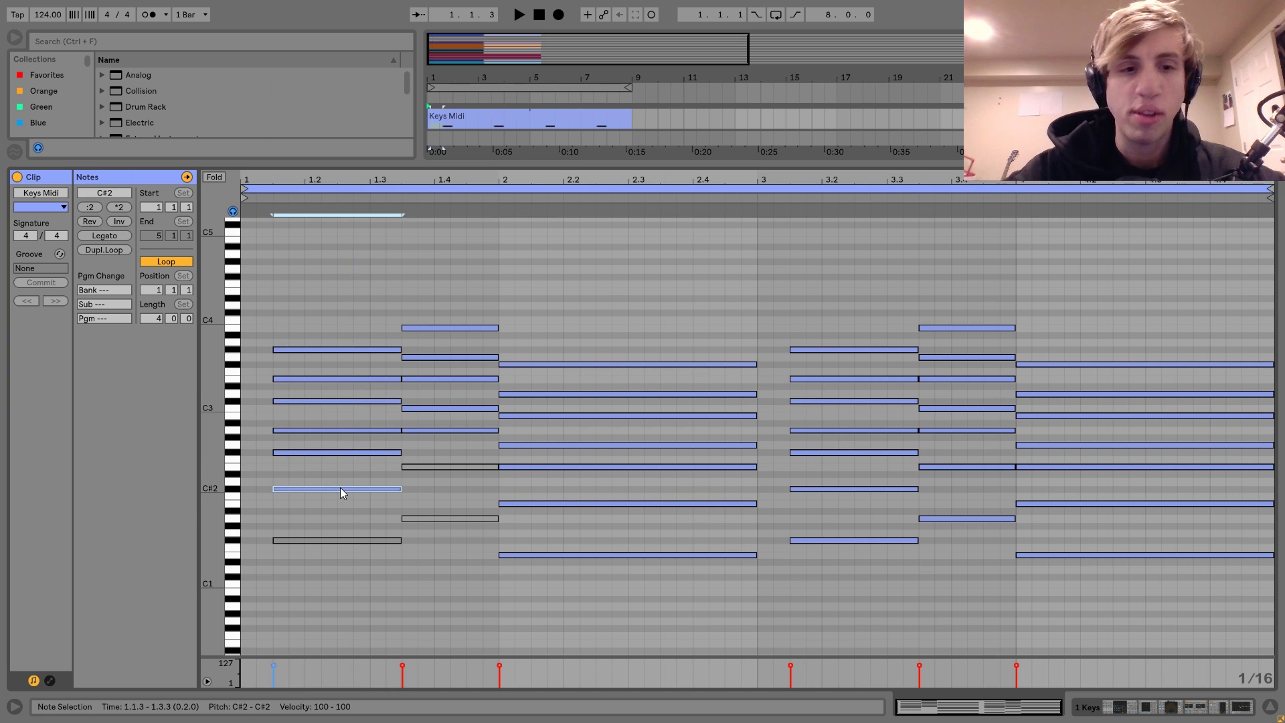
left_click(352, 541)
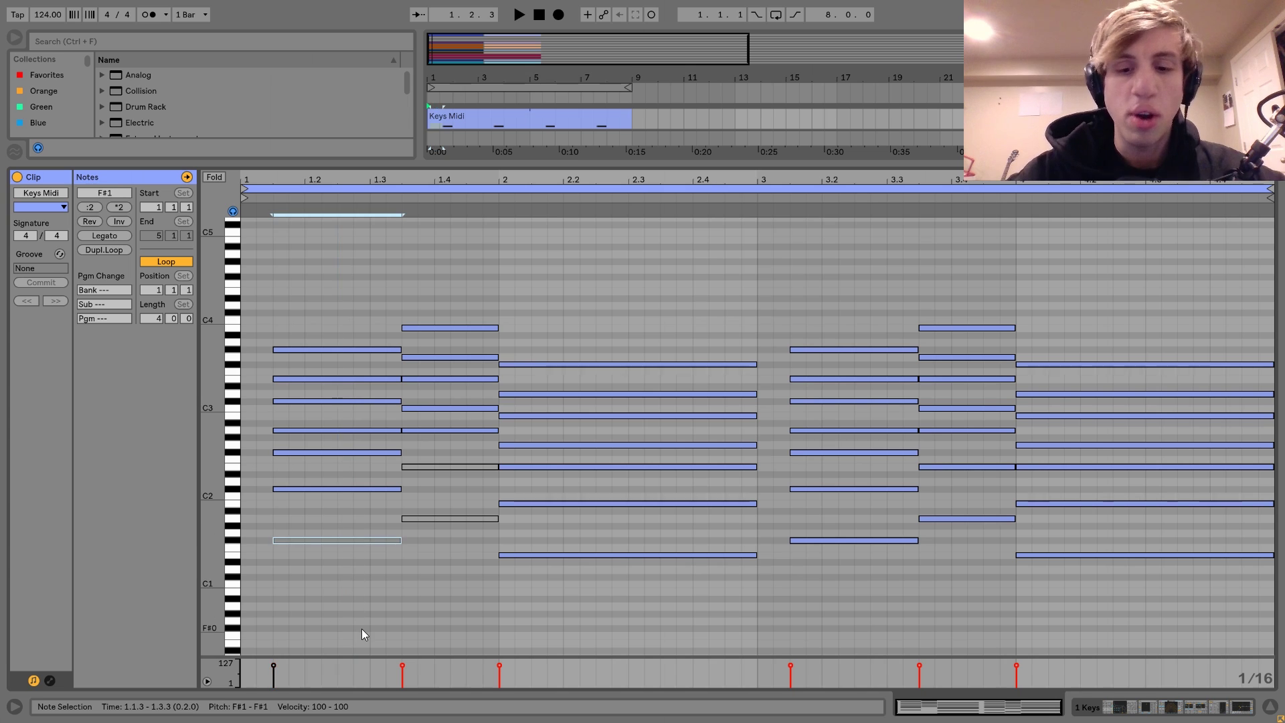
key("0")
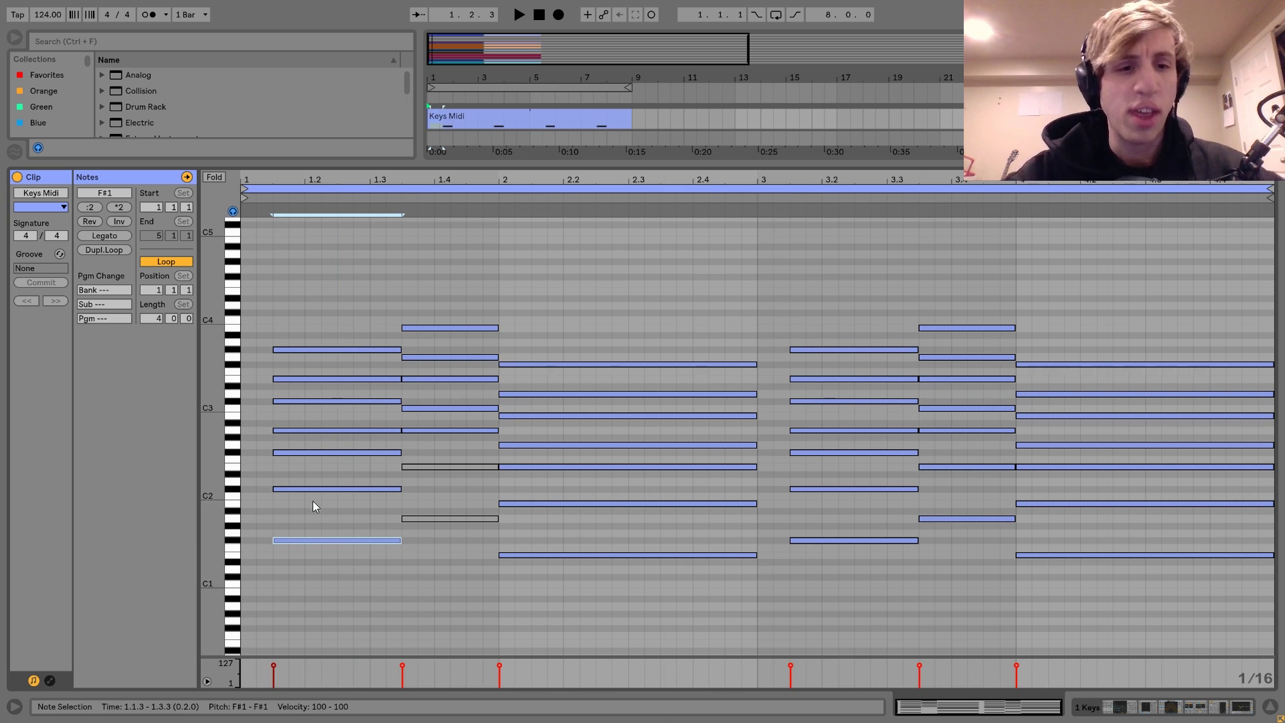
left_click_drag(331, 560, 328, 175)
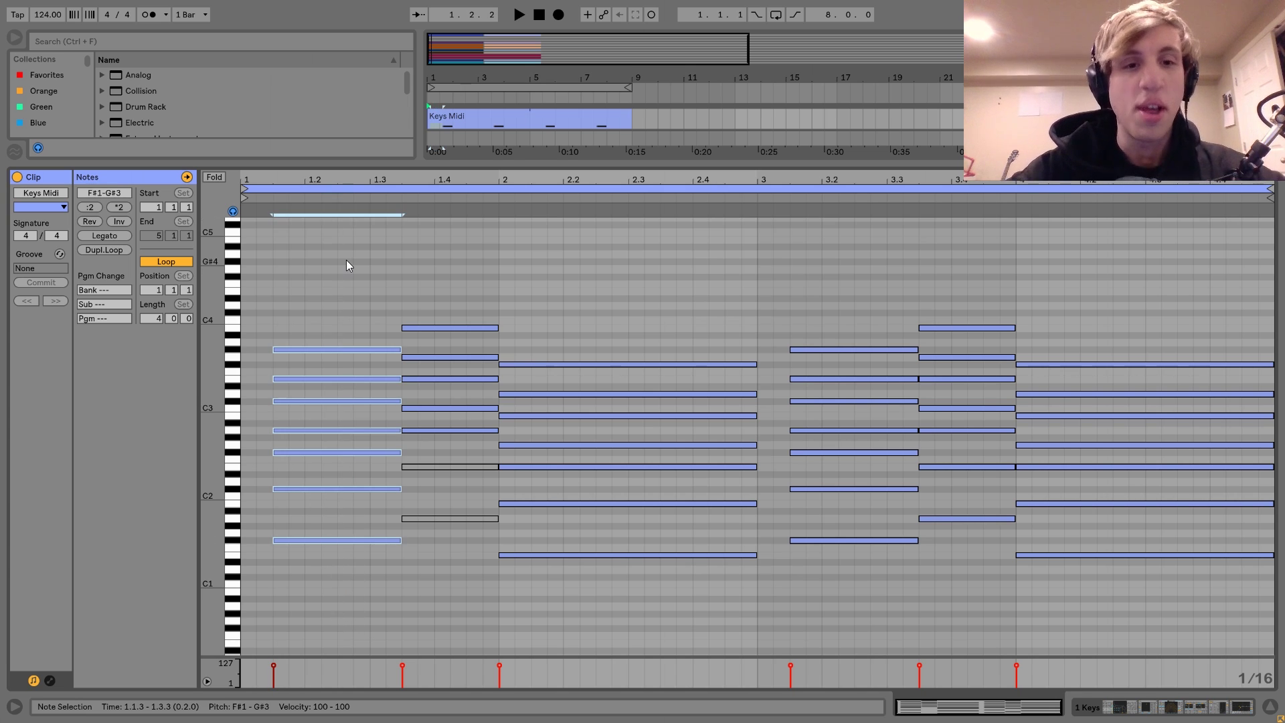
Step: Reactivate the A1 and E2 notes of the second chord and play the progression
left_click(470, 460)
left_click_drag(470, 460, 473, 544)
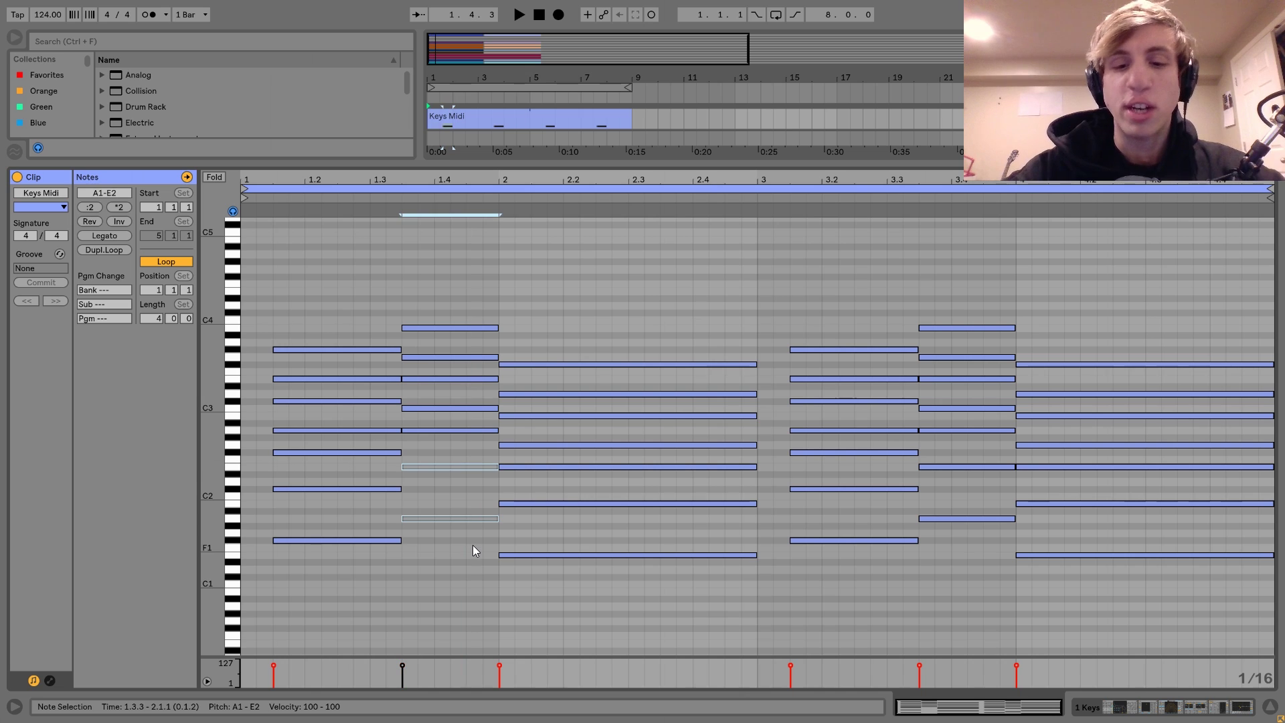
key("space")
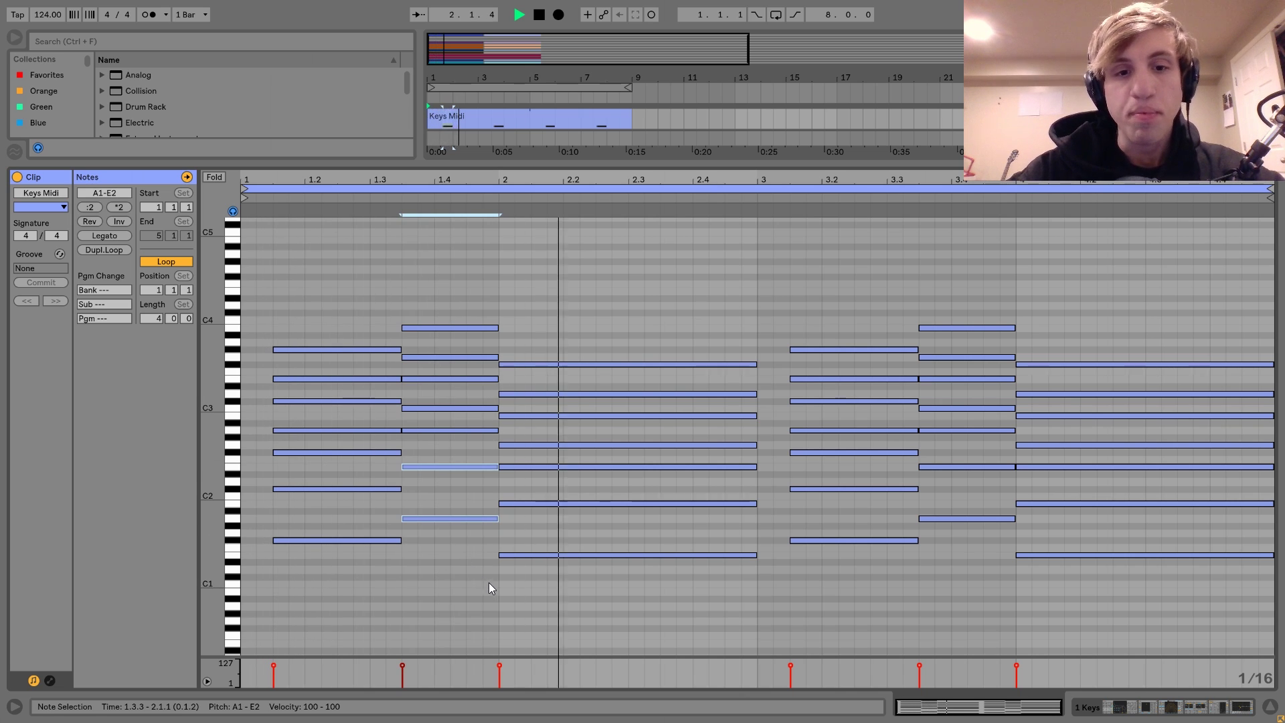
key("space")
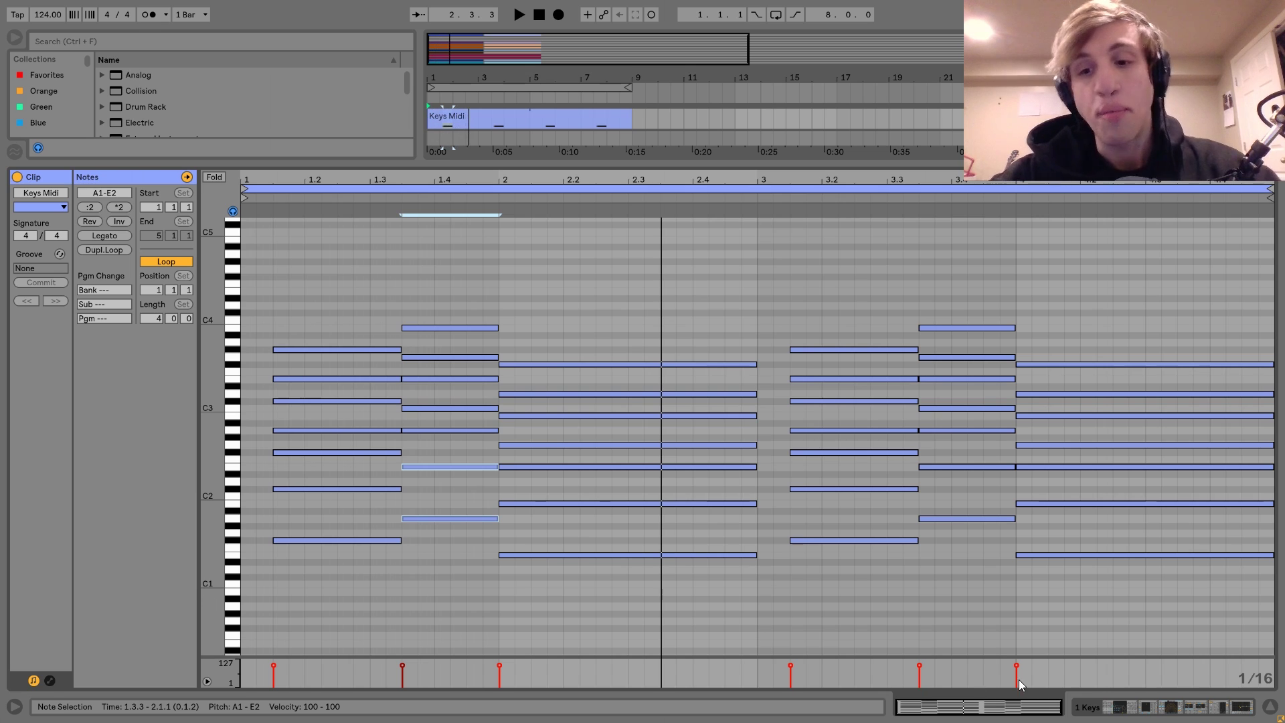
Step: Show the Keys track's device chain and examine the envelope settings of Operator's oscillators C and D
left_click(1122, 715)
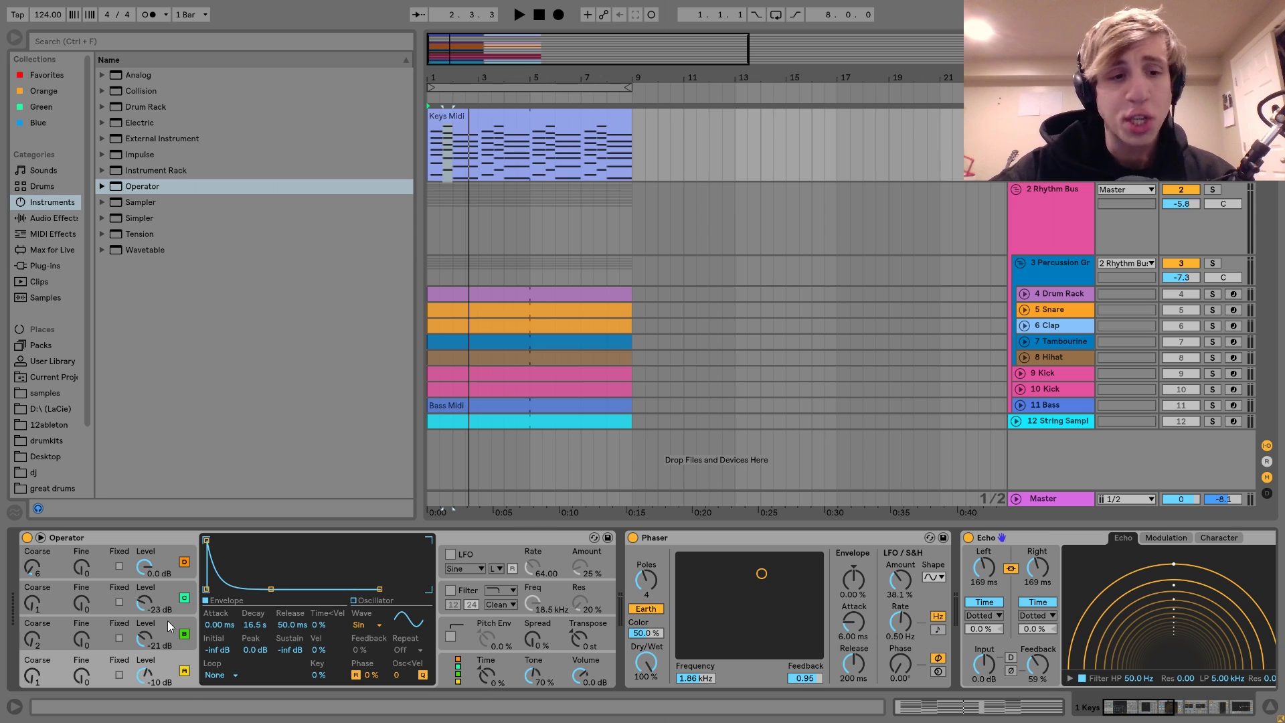
left_click(170, 591)
left_click(167, 561)
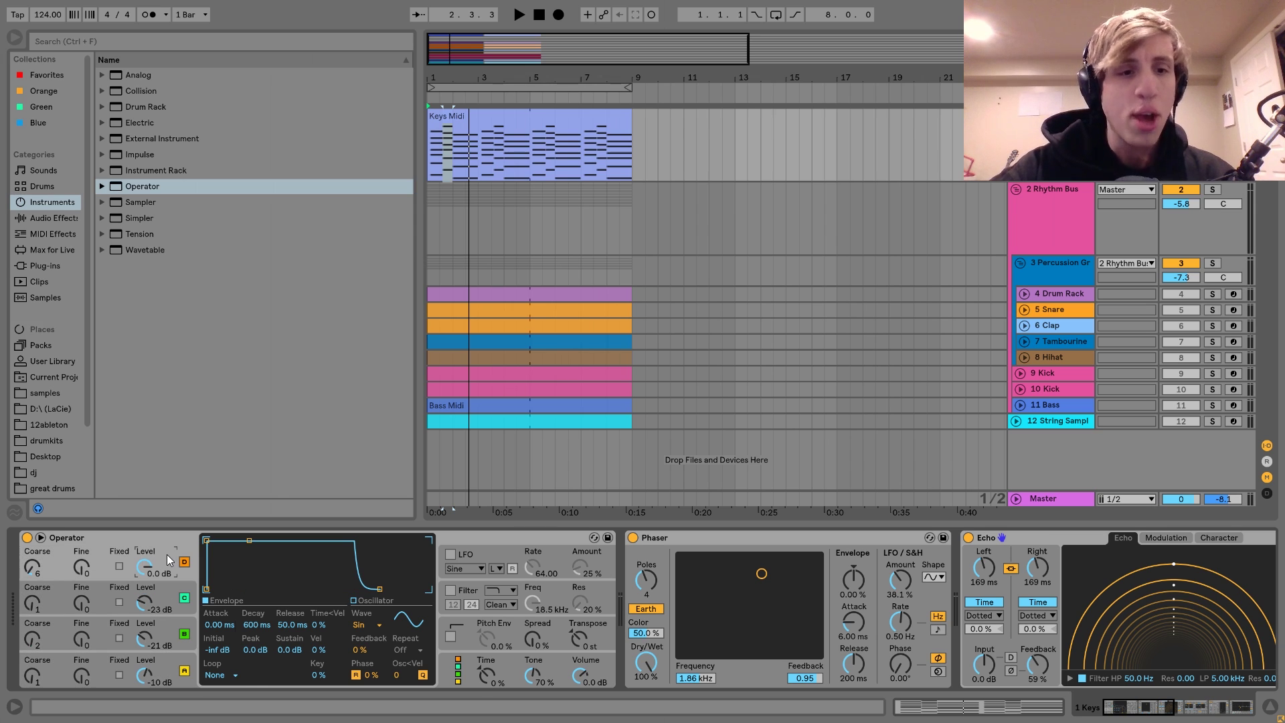
Step: Examine the envelope settings of Operator's oscillators B and A
left_click(175, 625)
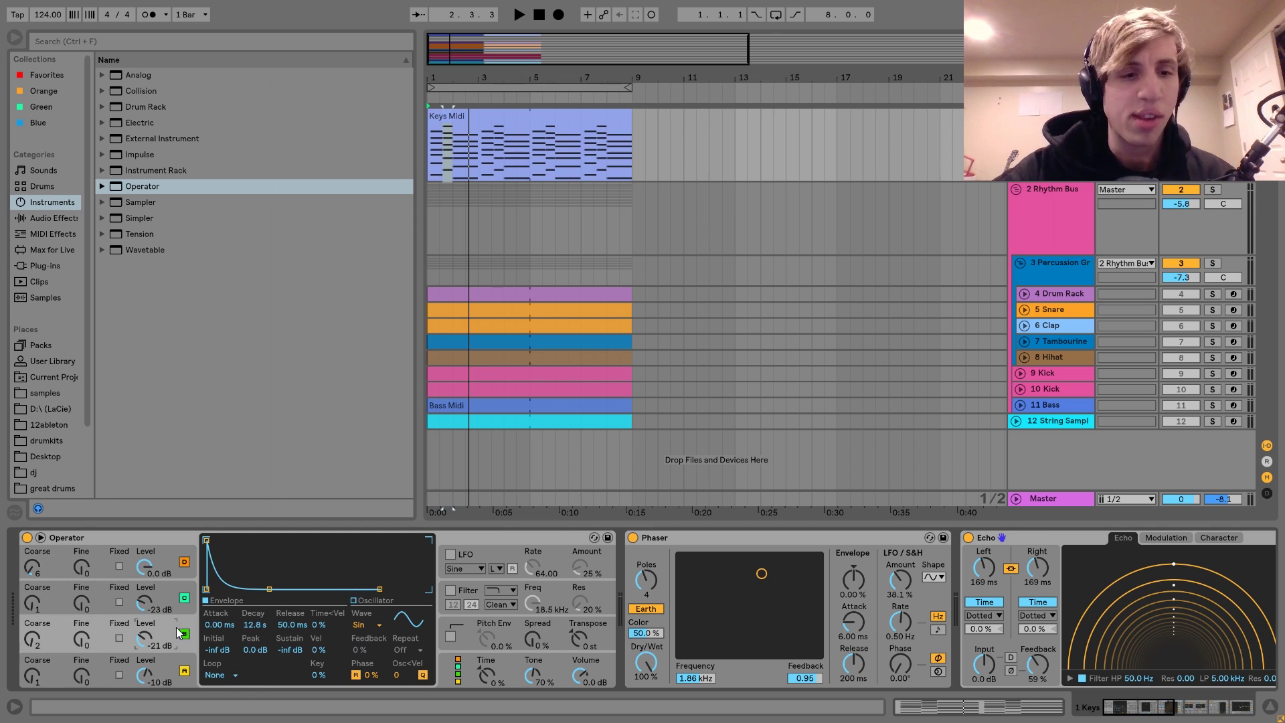
left_click(187, 657)
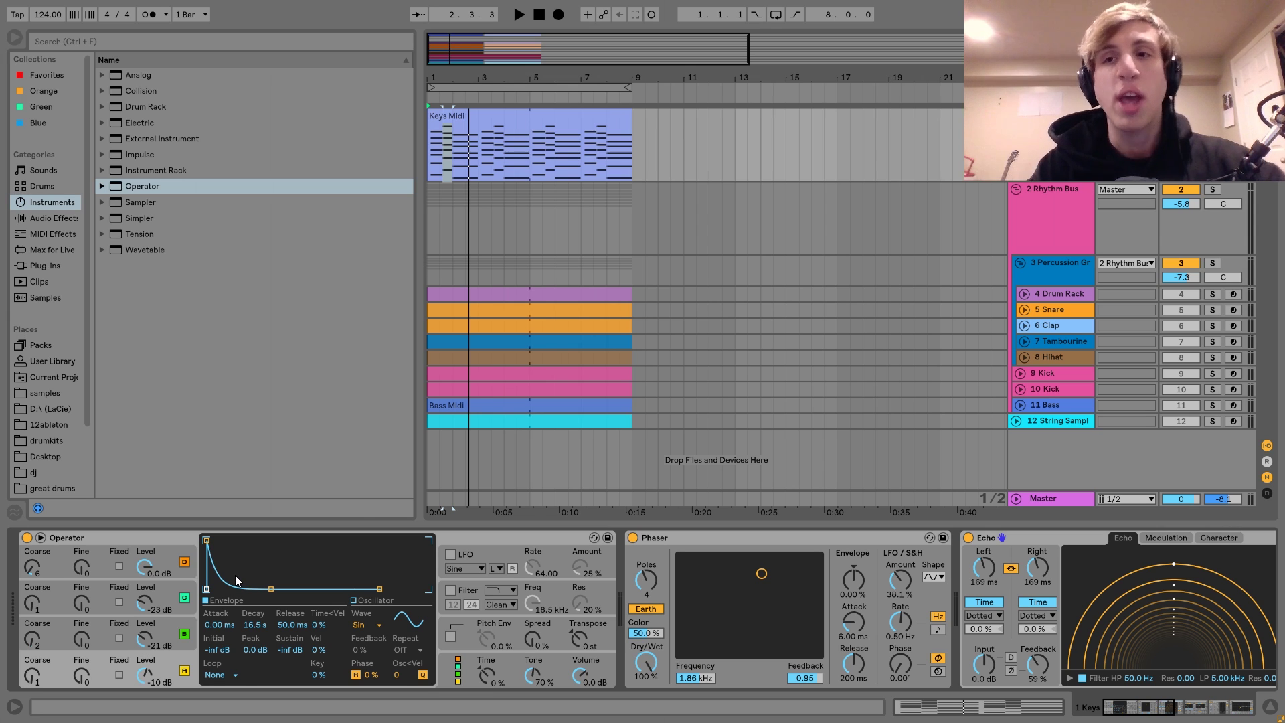
left_click(1233, 117)
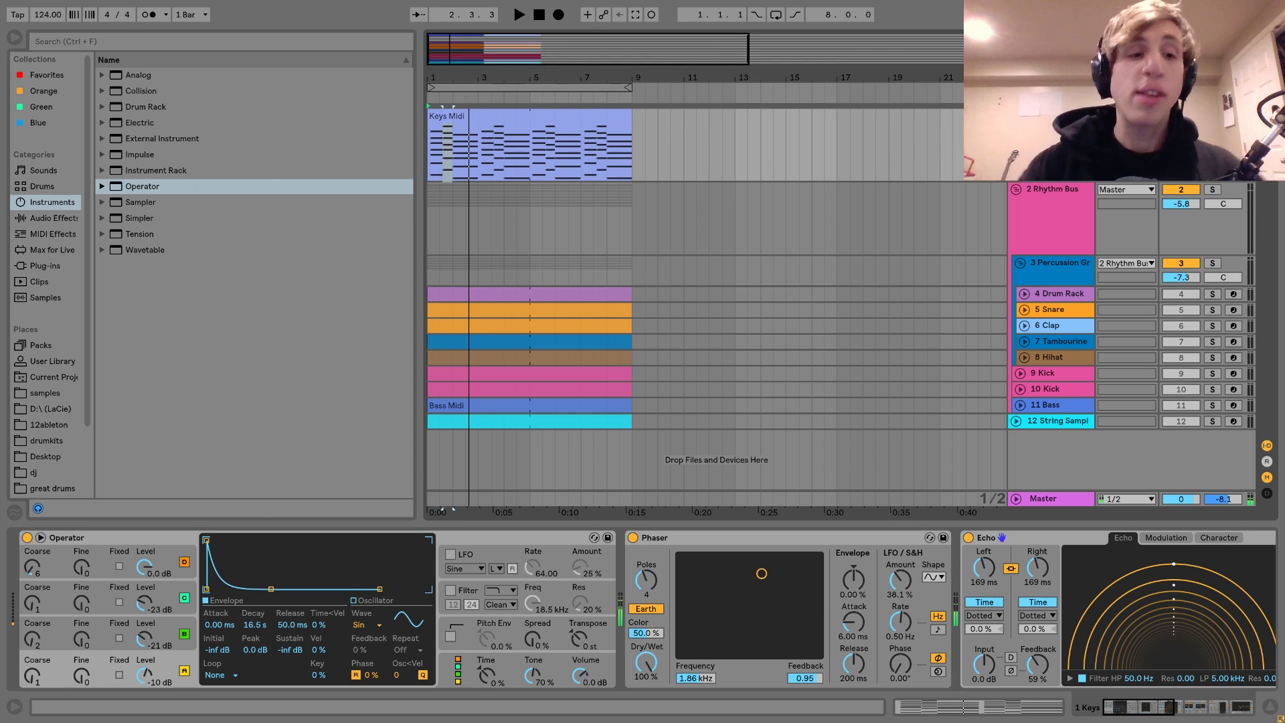
left_click(174, 624)
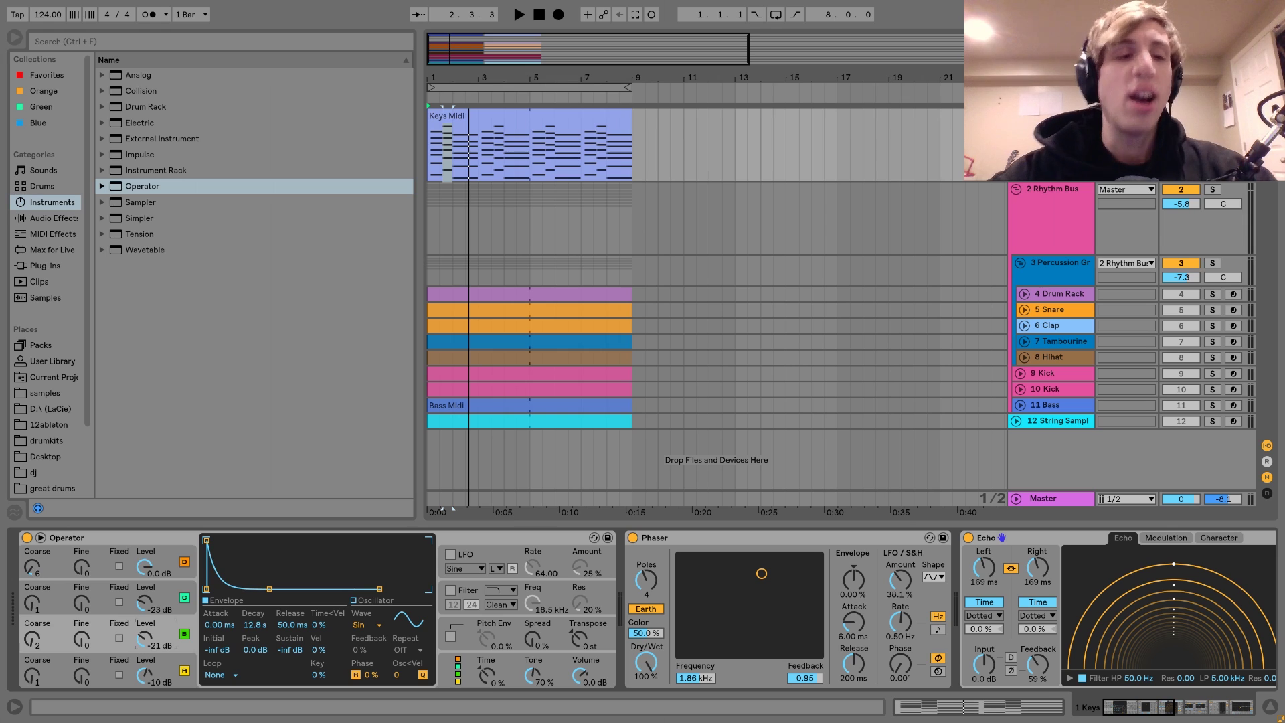
Step: Try a coarse tuning of 1 on oscillator D and a lower one on oscillator B, undo both changes, and replay the loop
left_click_drag(39, 576, 39, 589)
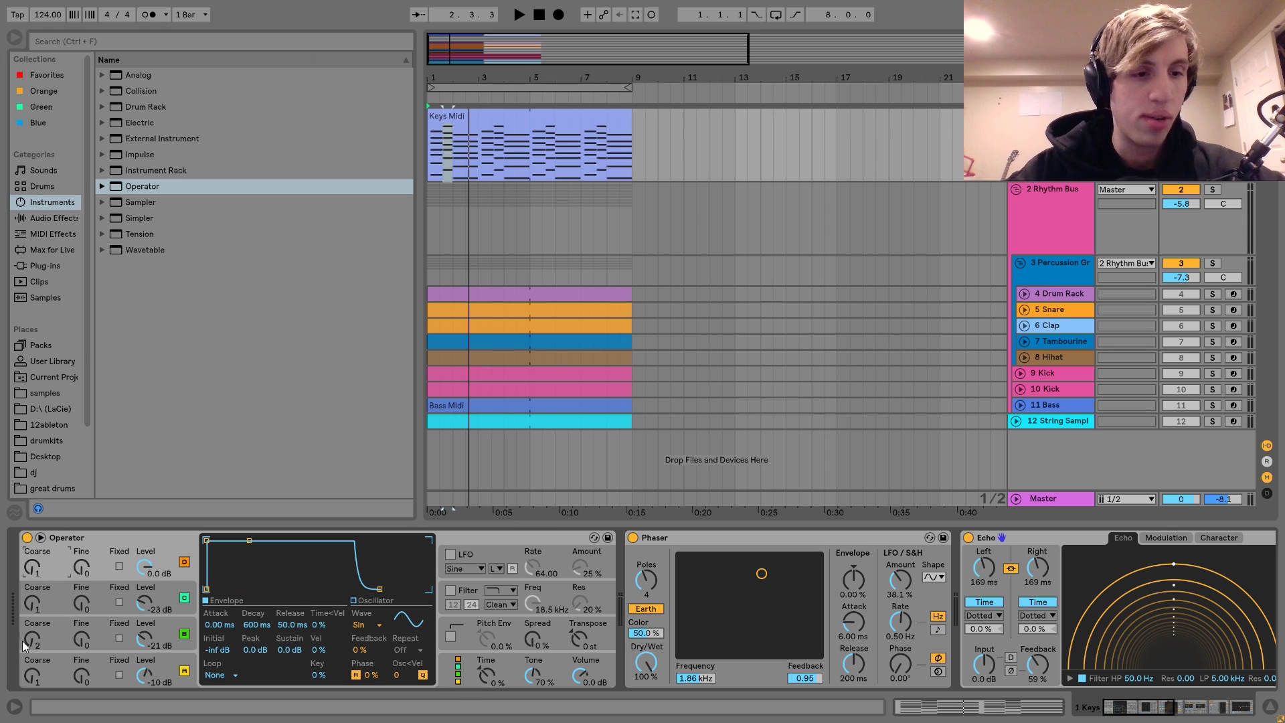
left_click_drag(31, 641, 30, 649)
key("space")
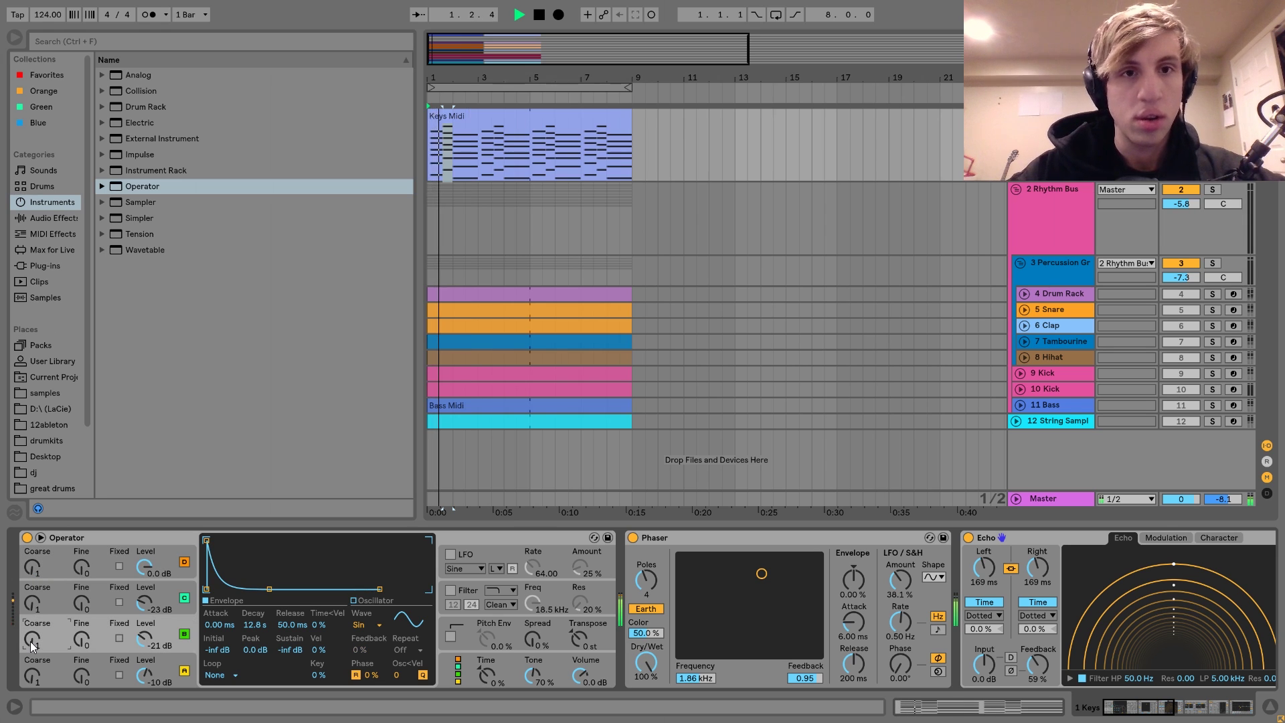
key("space")
key("ctrl+z")
key("ctrl+z")
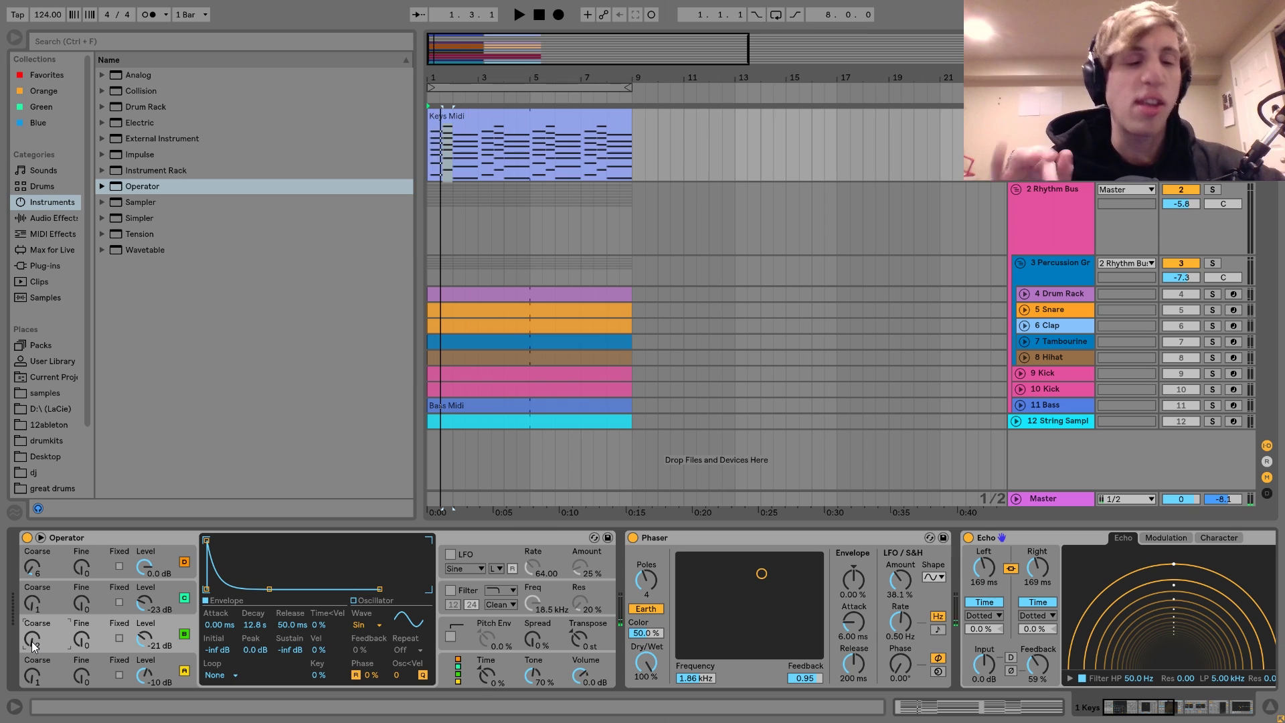
key("space")
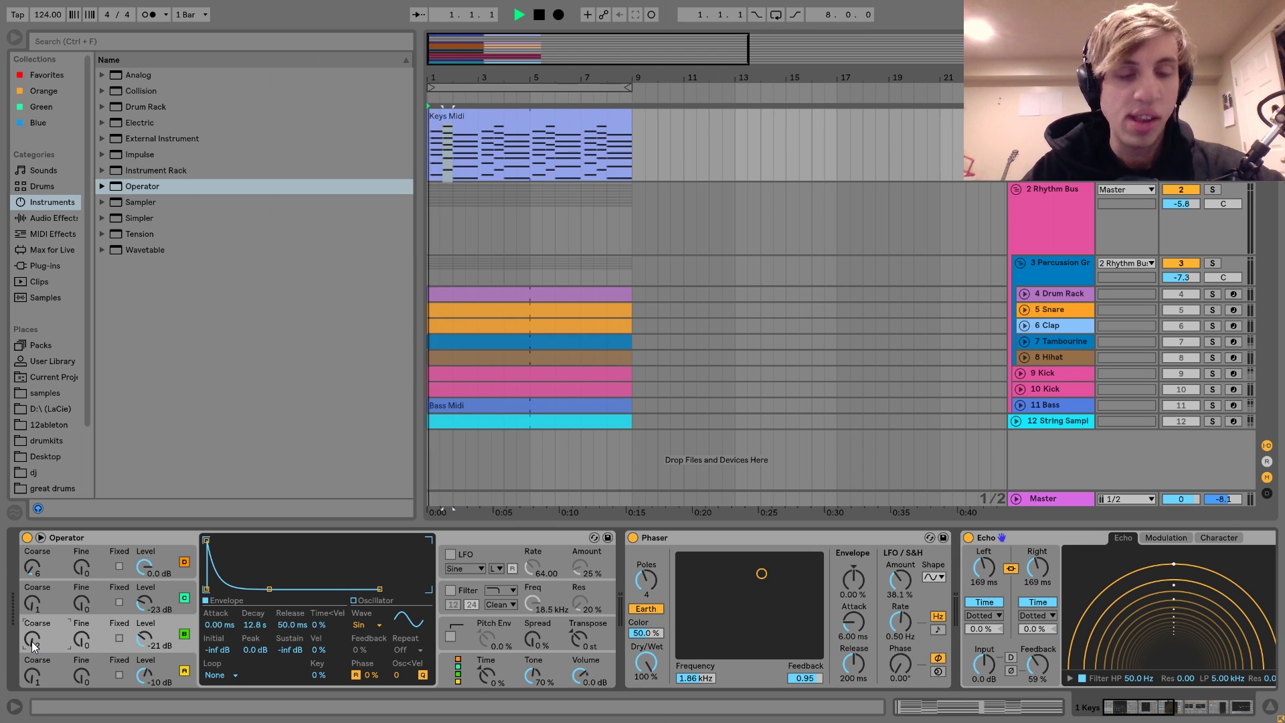
key("space")
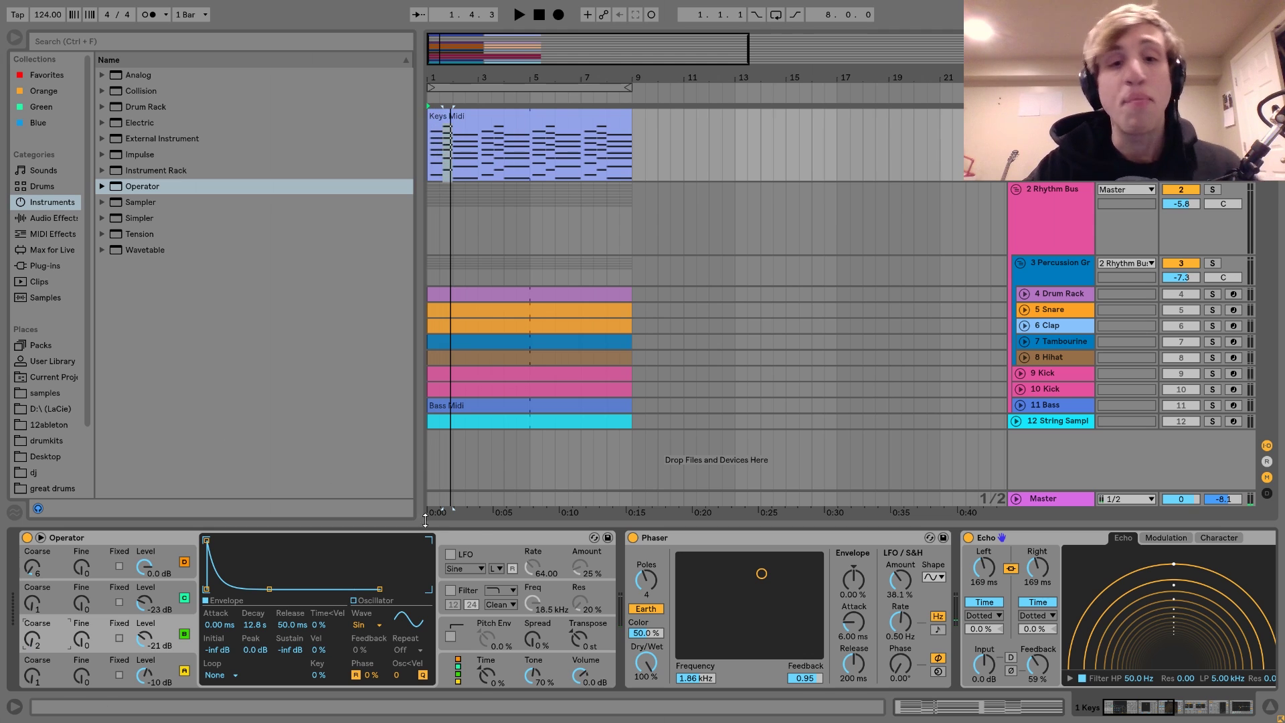
Step: Select the Phaser in the Keys chain and play the loop to hear its effect
scroll(461, 542, "down", 3)
left_click(506, 534)
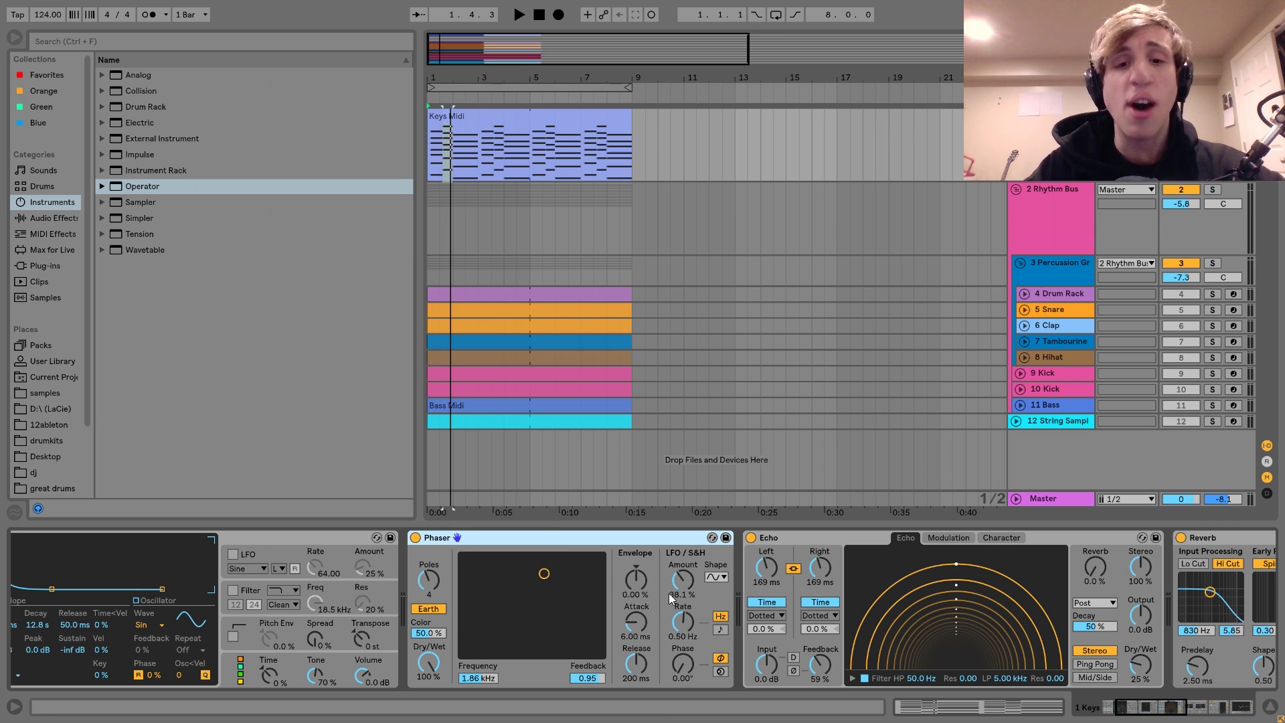
key("space")
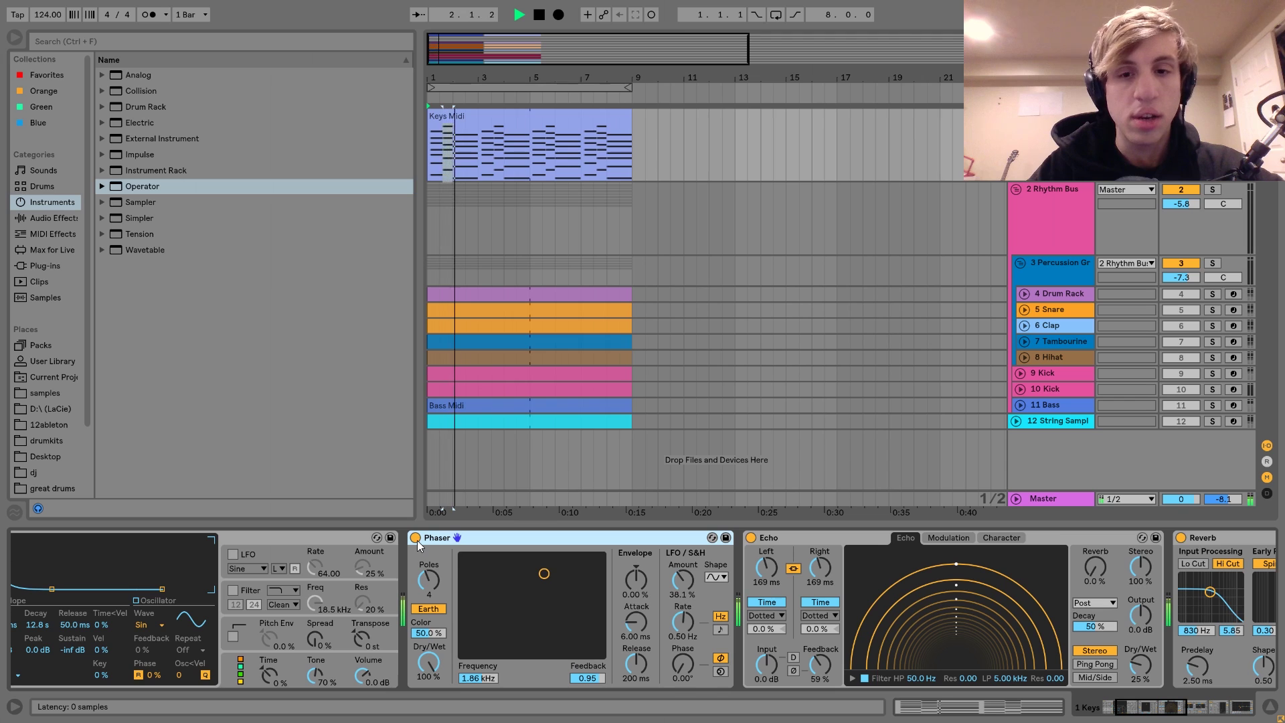
scroll(432, 539, "down", 1)
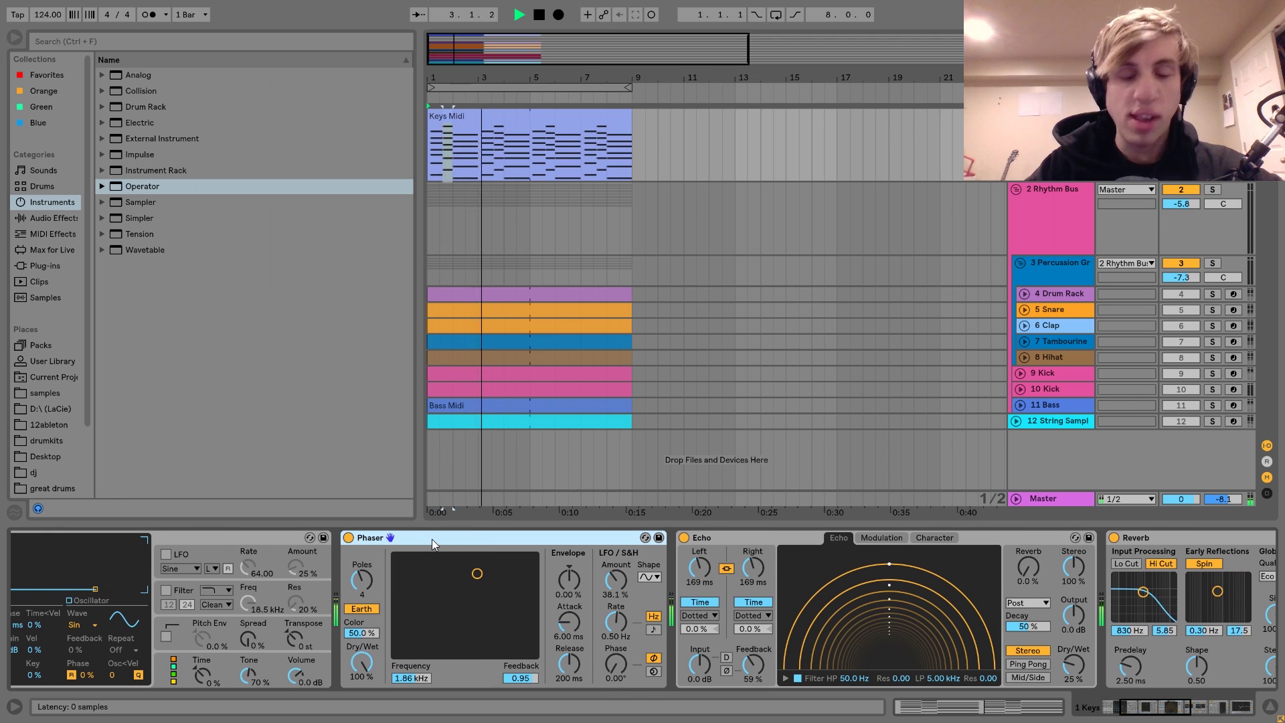
key("space")
scroll(432, 544, "down", 2)
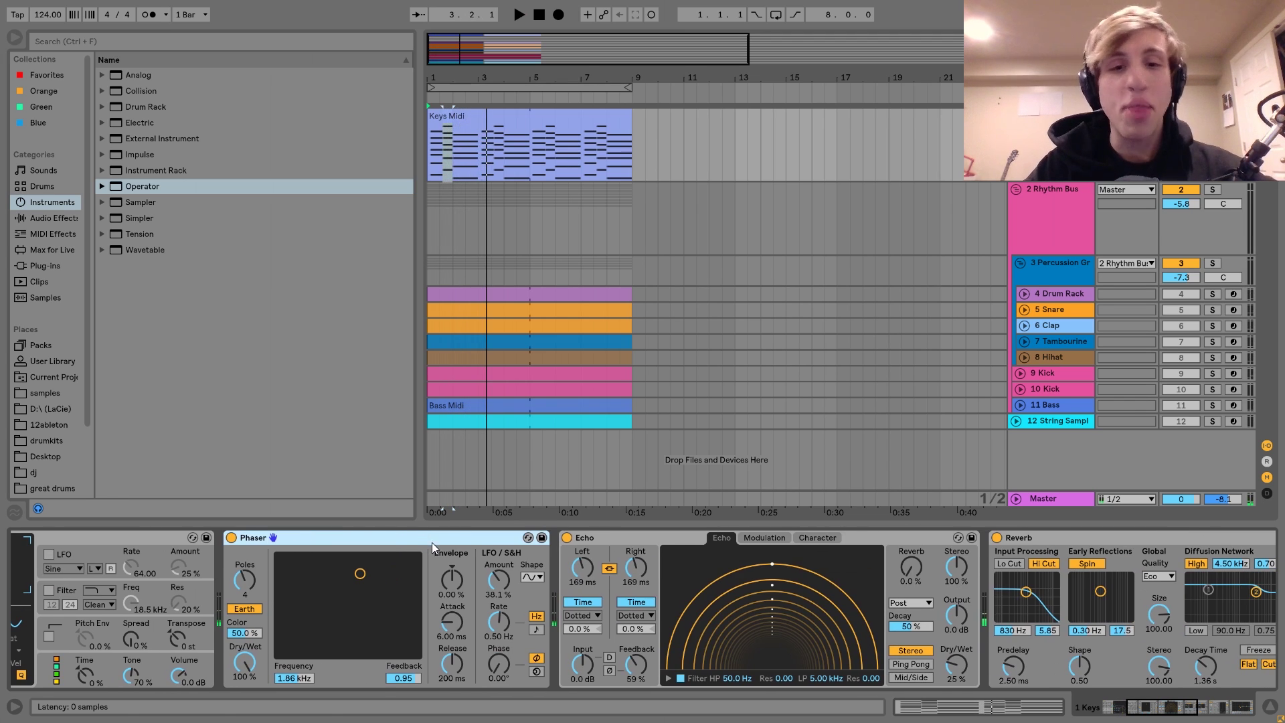
Step: Select the Echo device, examine its dotted delay and dry/wet settings, and play the loop
left_click(644, 533)
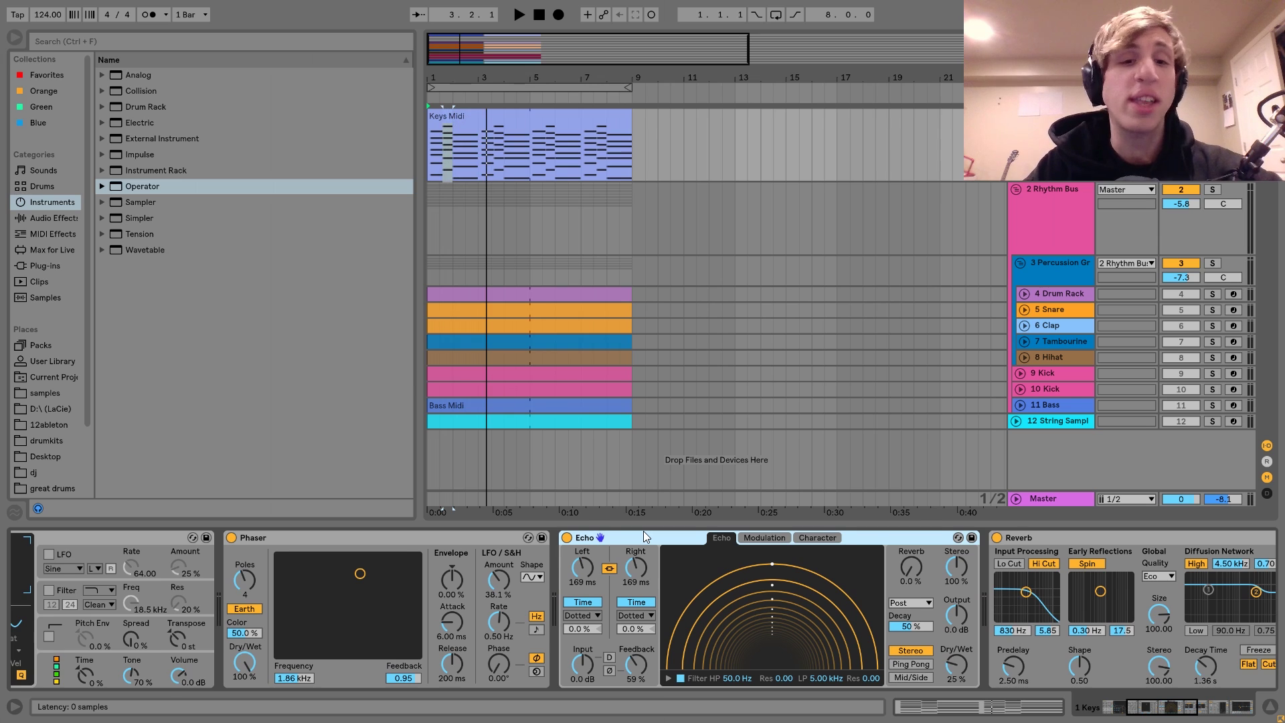
scroll(644, 532, "down", 1)
scroll(643, 533, "down", 2)
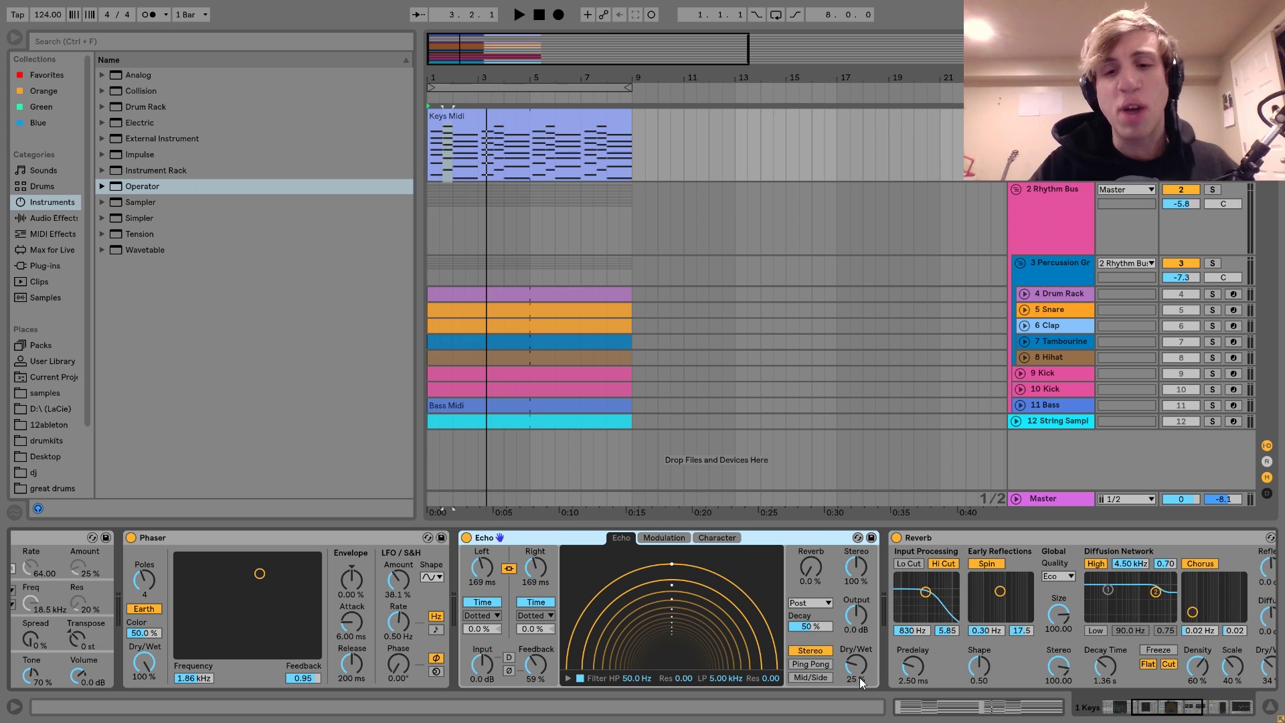
key("space")
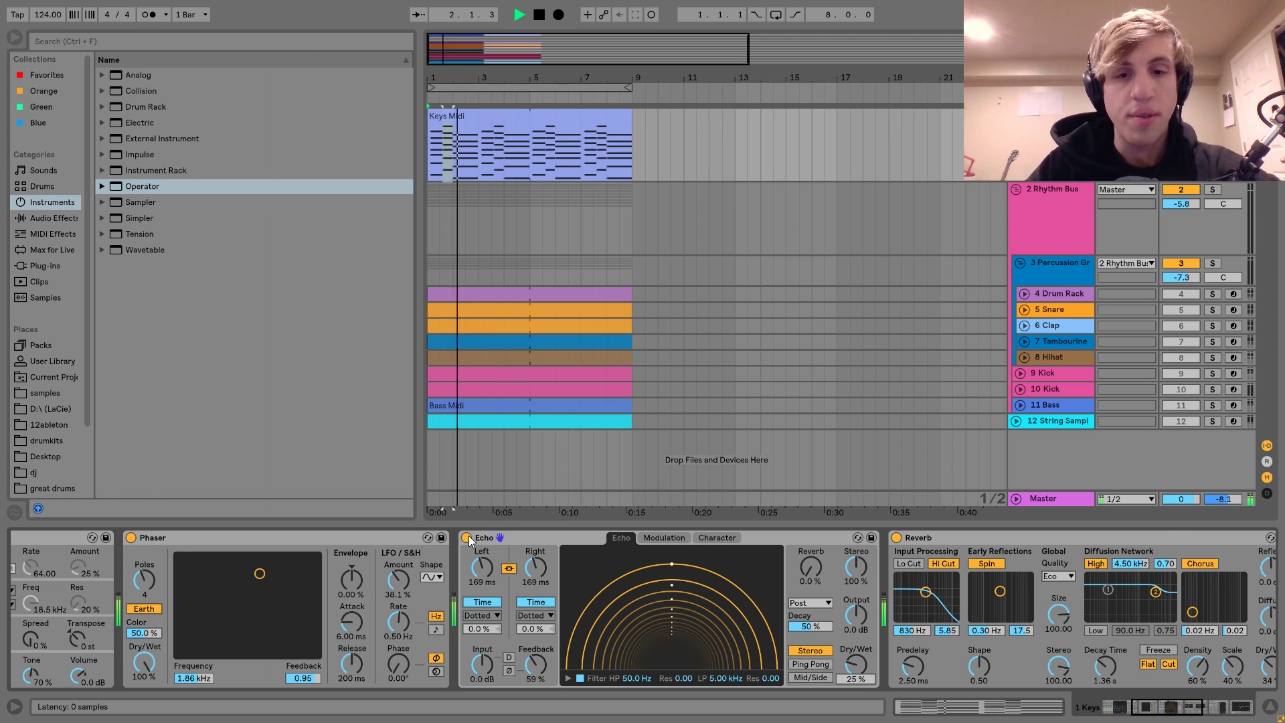
scroll(469, 536, "right", 2)
scroll(468, 535, "right", 2)
key("space")
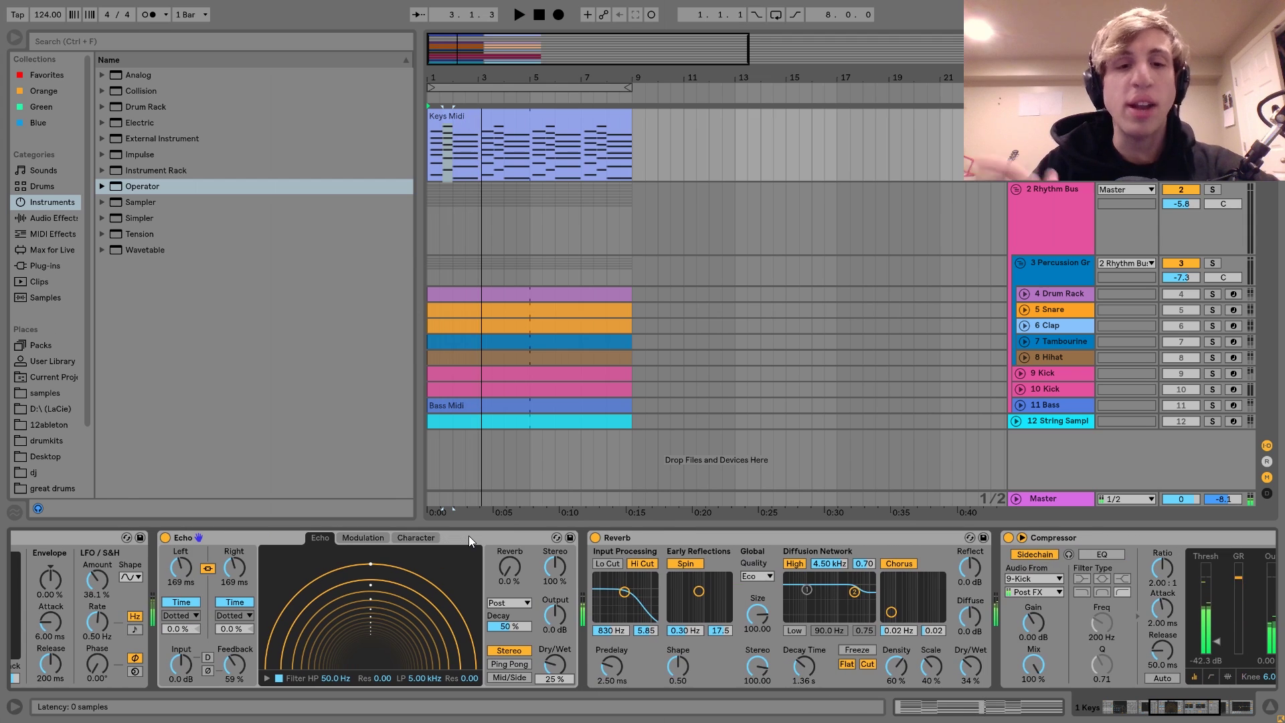
Step: Select the Reverb device, examine its settings, and play the loop to hear it
left_click(647, 535)
scroll(647, 535, "right", 2)
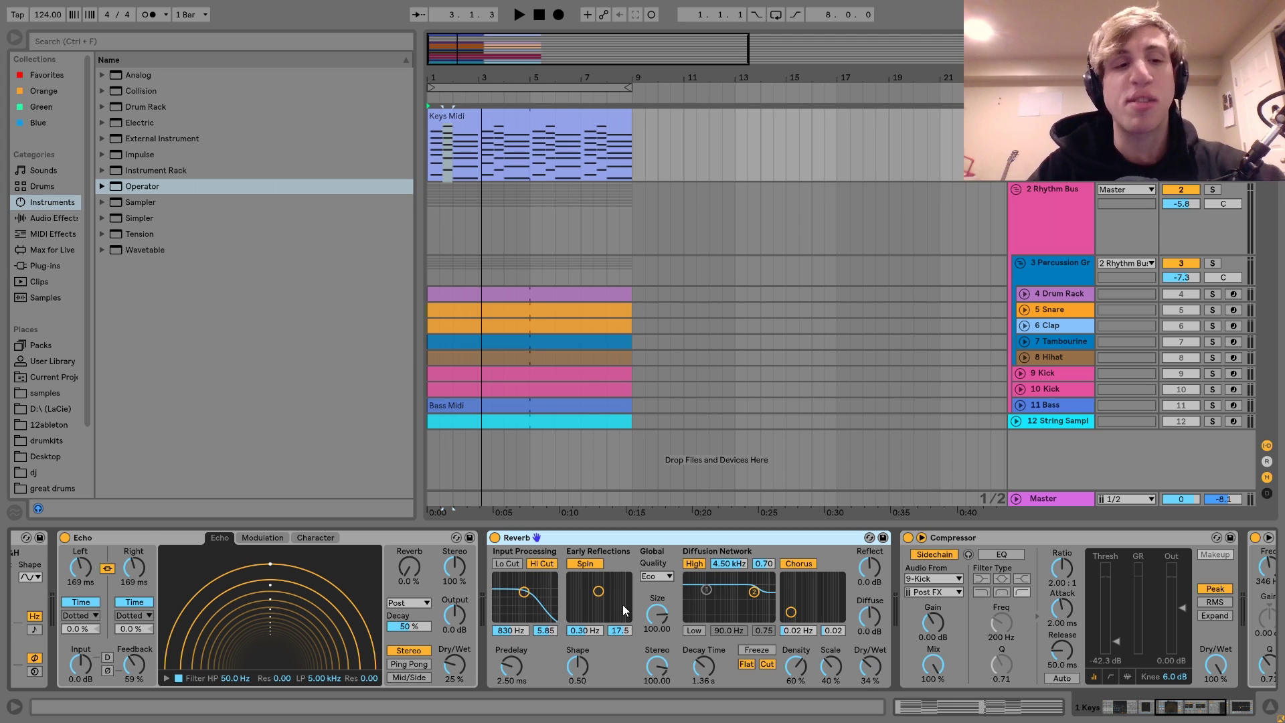
key("space")
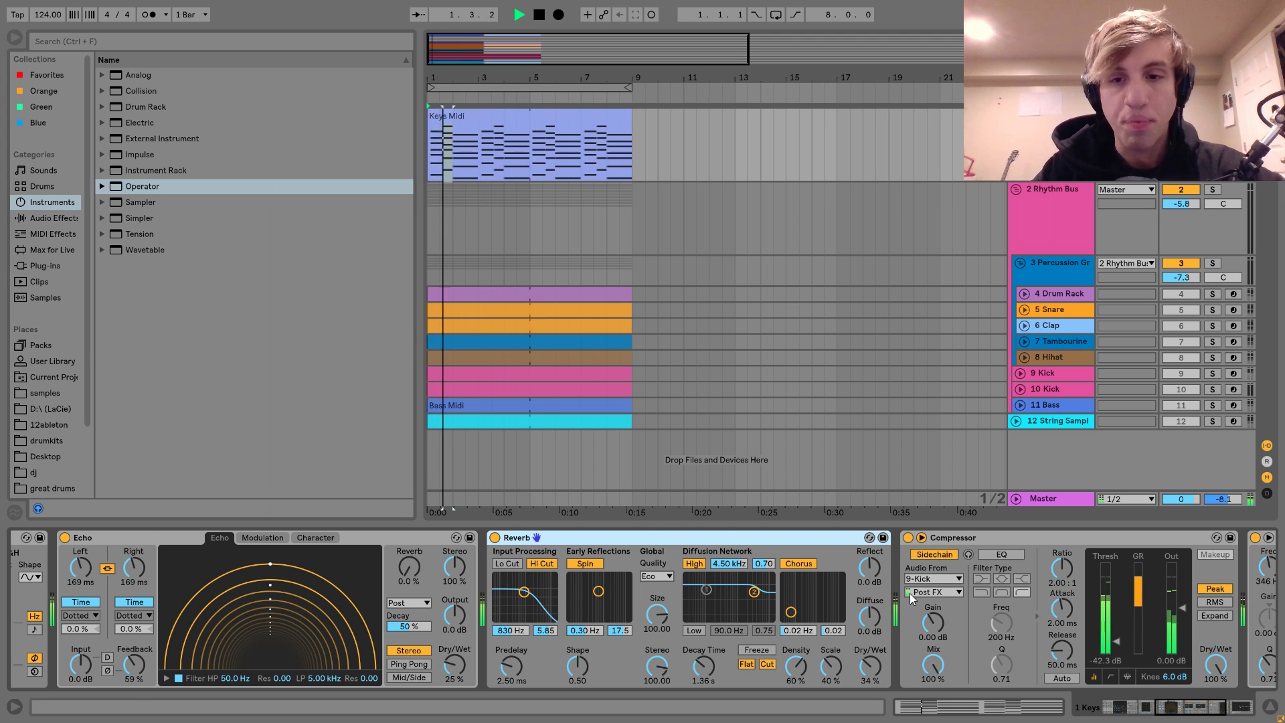
scroll(909, 593, "right", 3)
scroll(909, 592, "right", 3)
key("space")
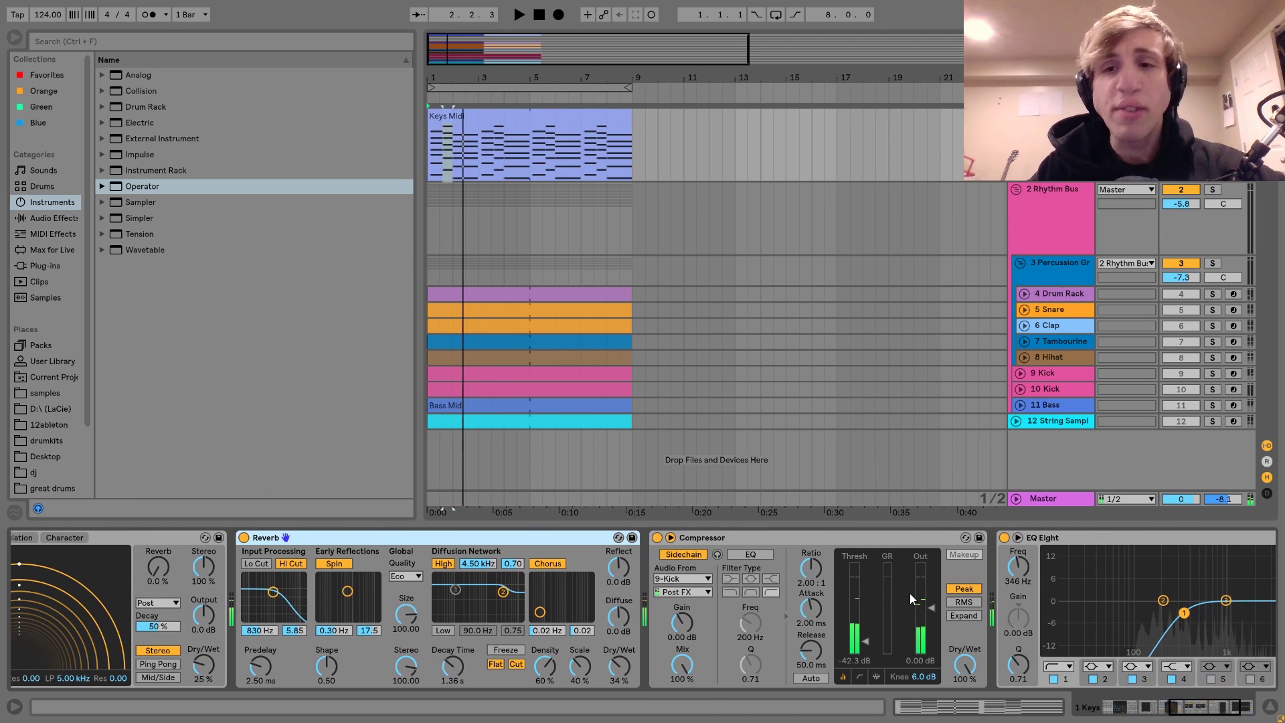
Step: Select the Compressor sidechained to the kick and examine it together with the EQ Eight that follows it
left_click(842, 539)
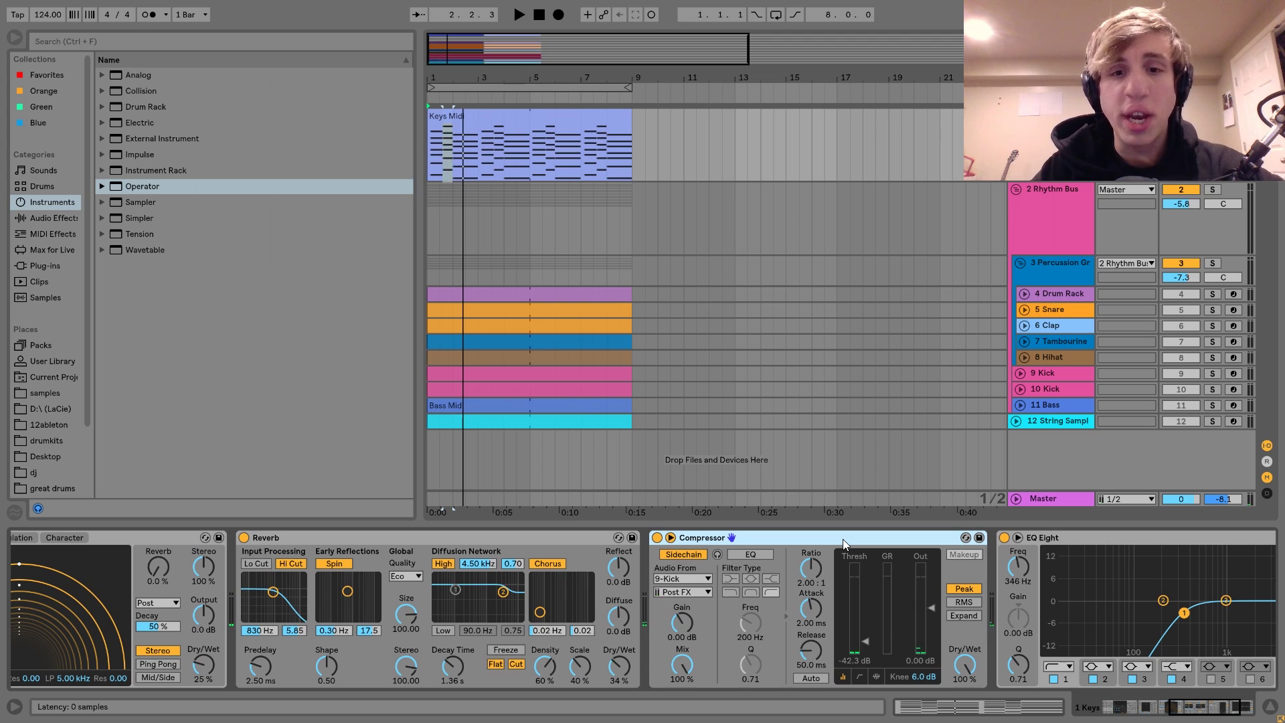
scroll(842, 539, "right", 1)
scroll(842, 539, "right", 3)
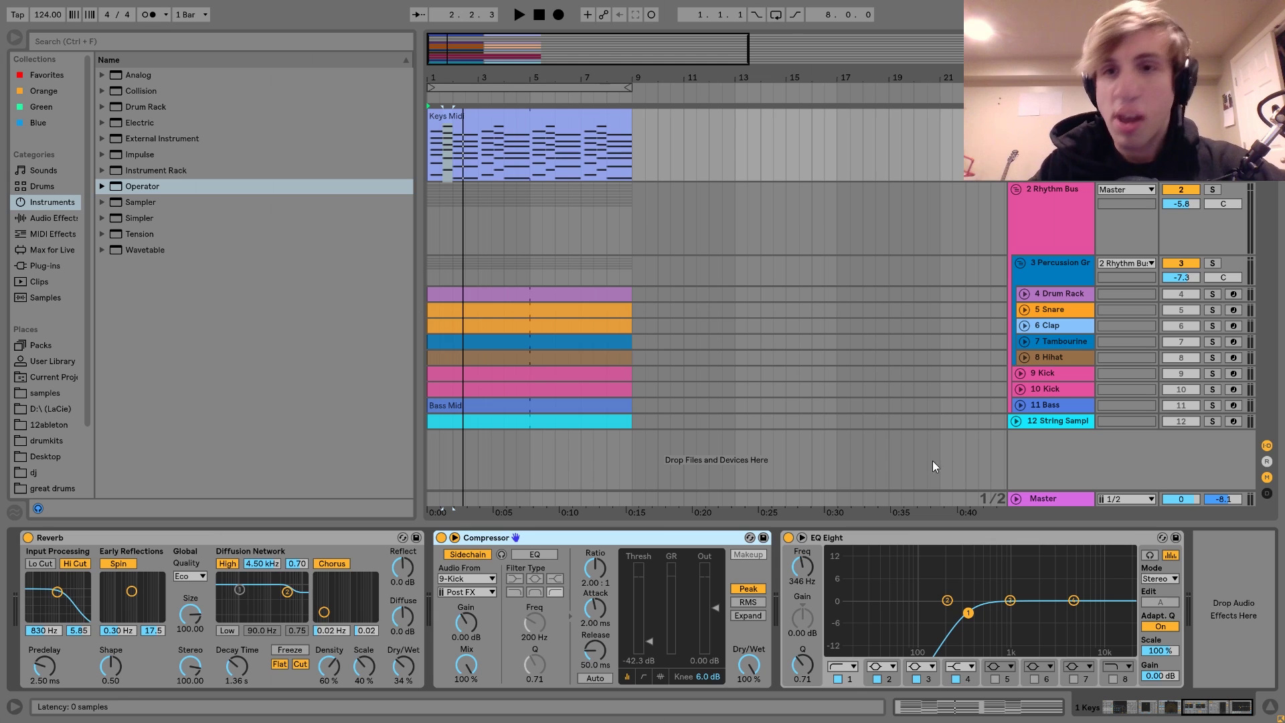
Step: Solo the Rhythm Bus group and play the loop
left_click(1057, 223)
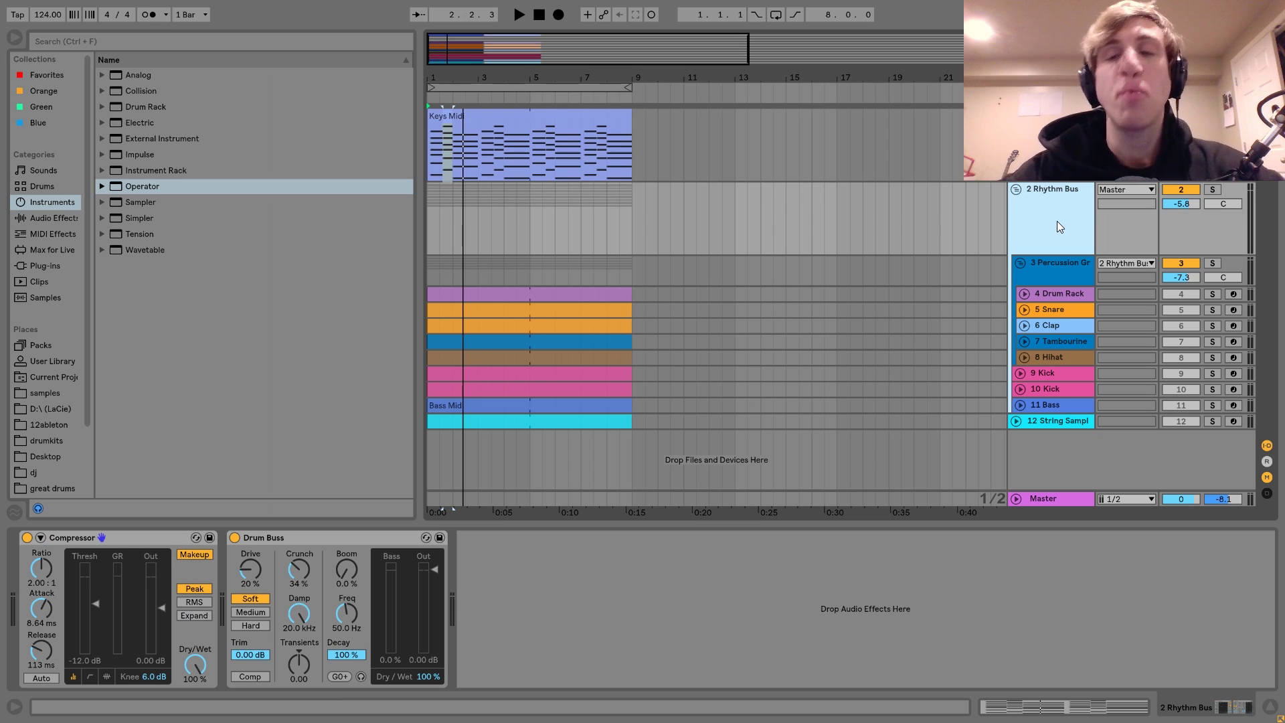
left_click(1211, 190)
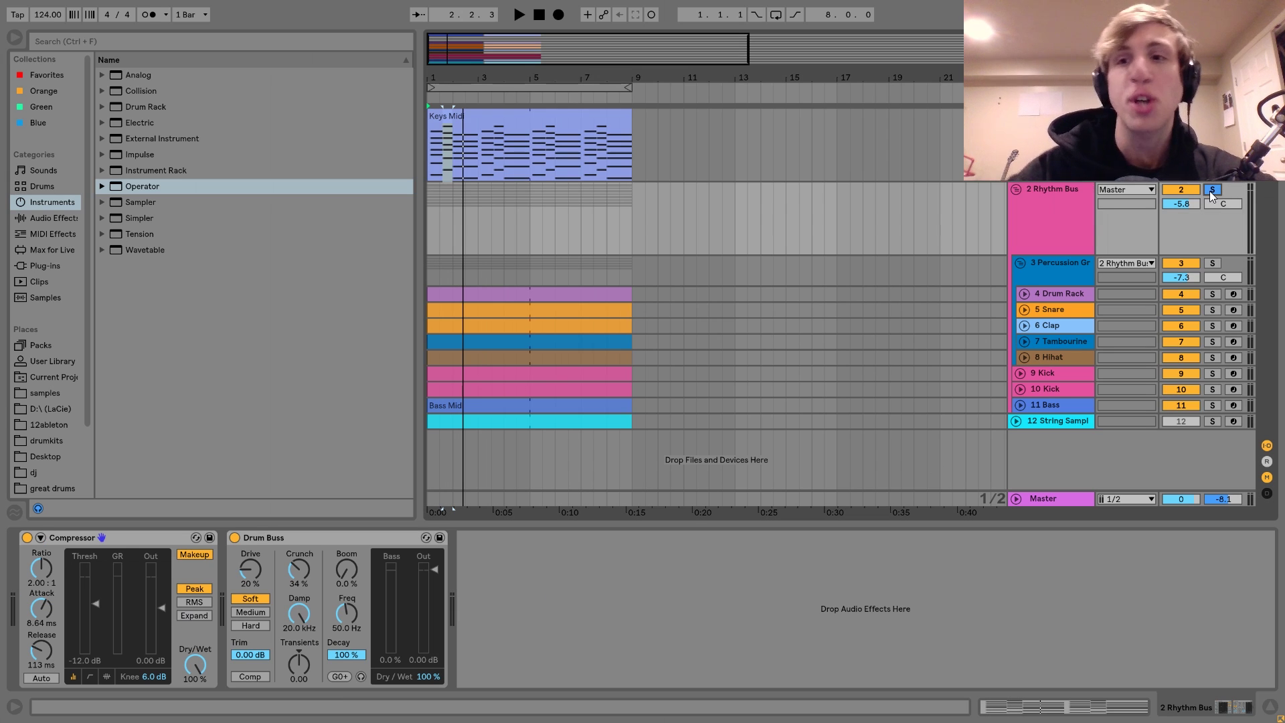
key("space")
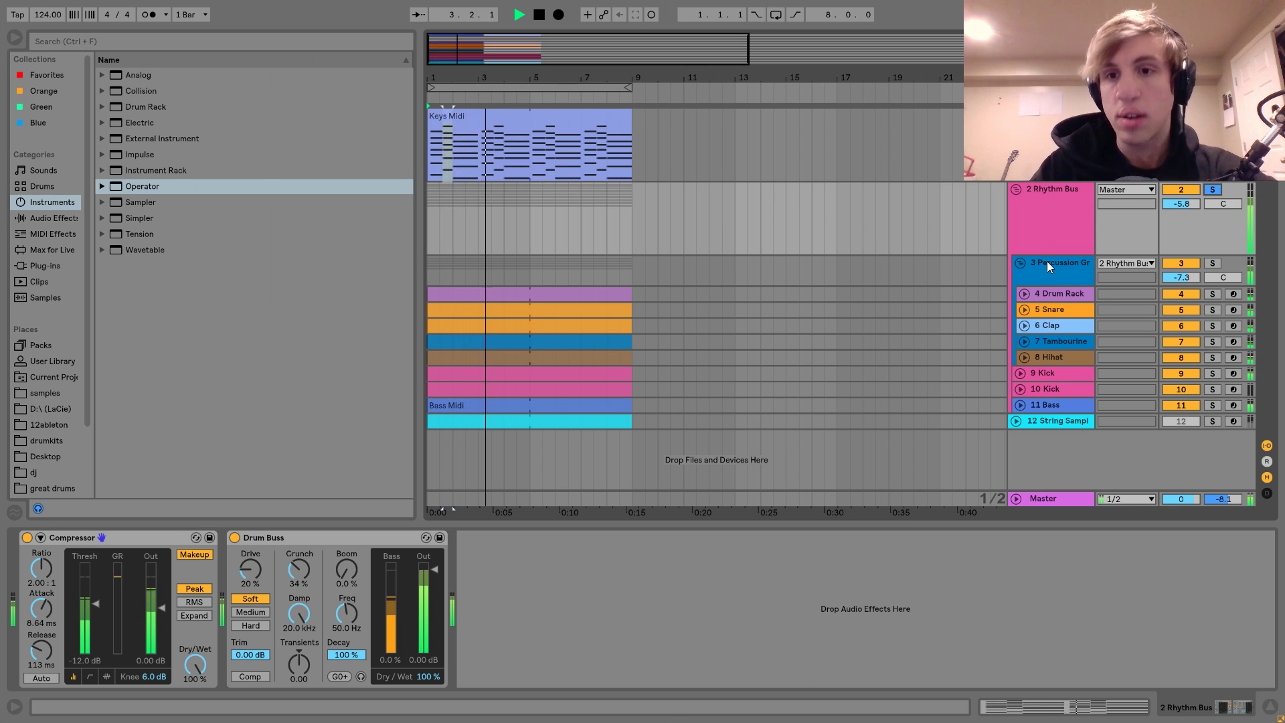
key("space")
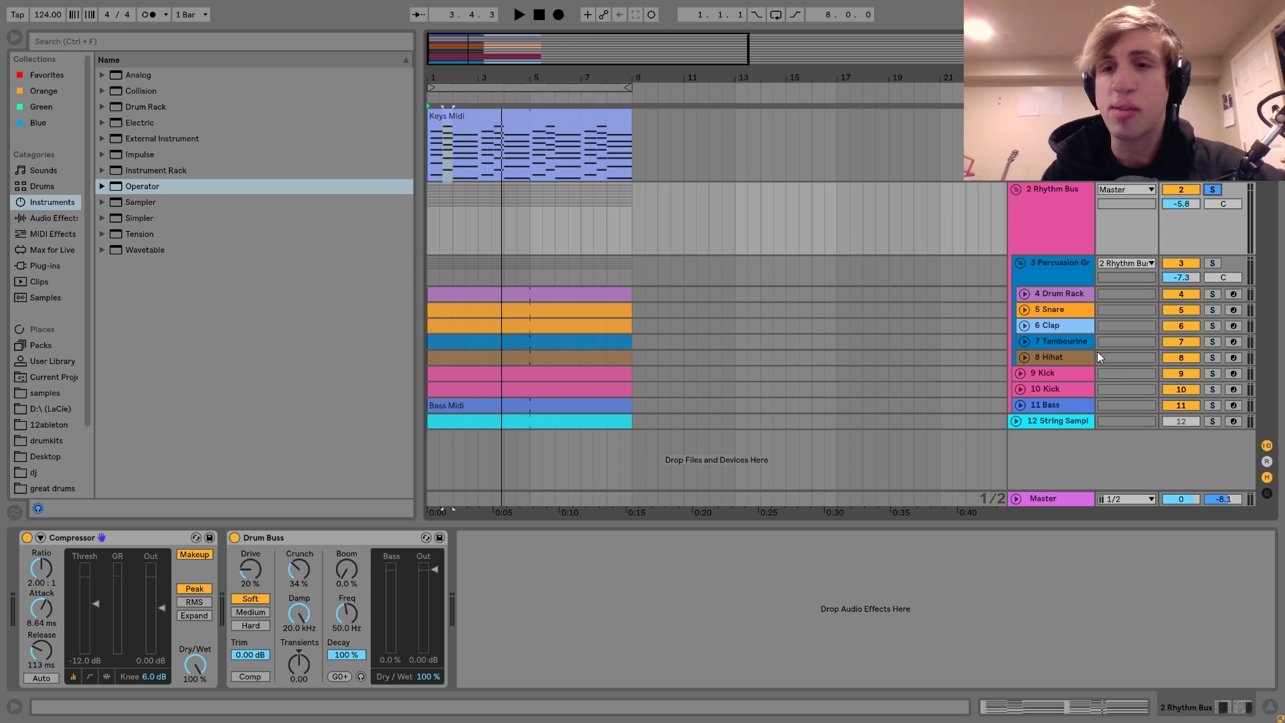
Step: Show the Percussion Group's effects, solo the group within the Rhythm Bus, and play it
left_click(1050, 271)
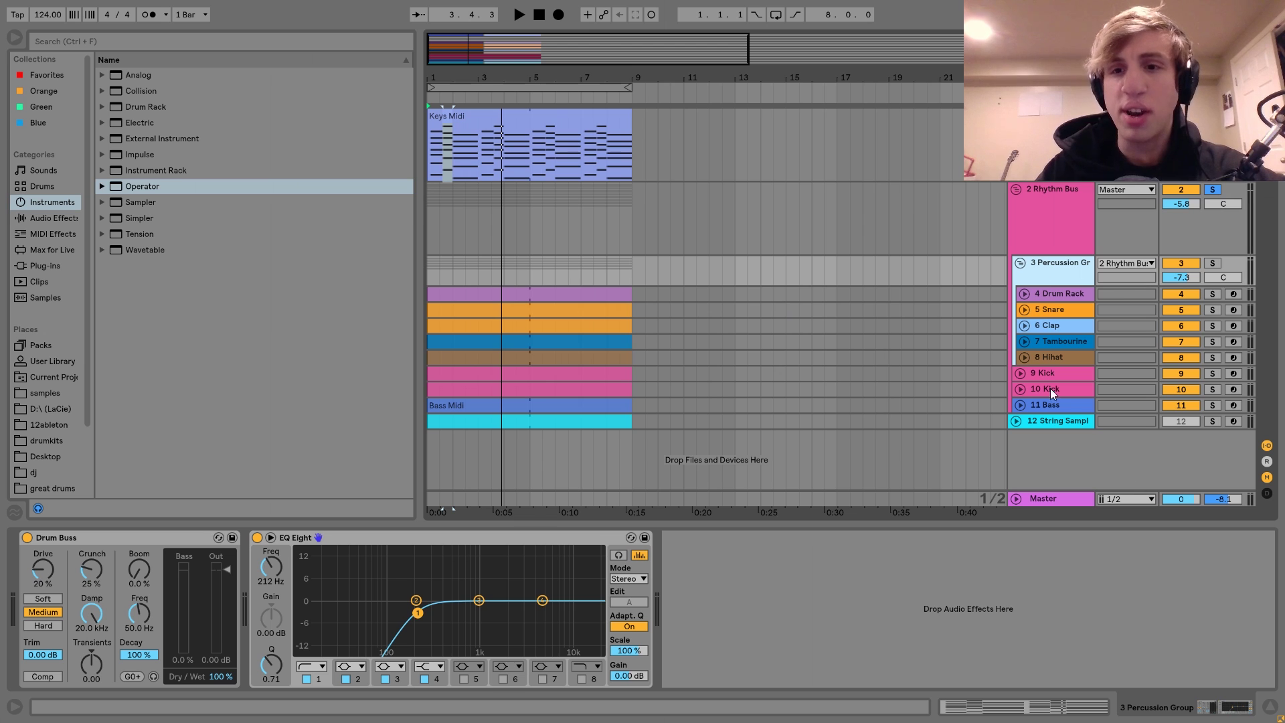
left_click(1215, 264)
key("space")
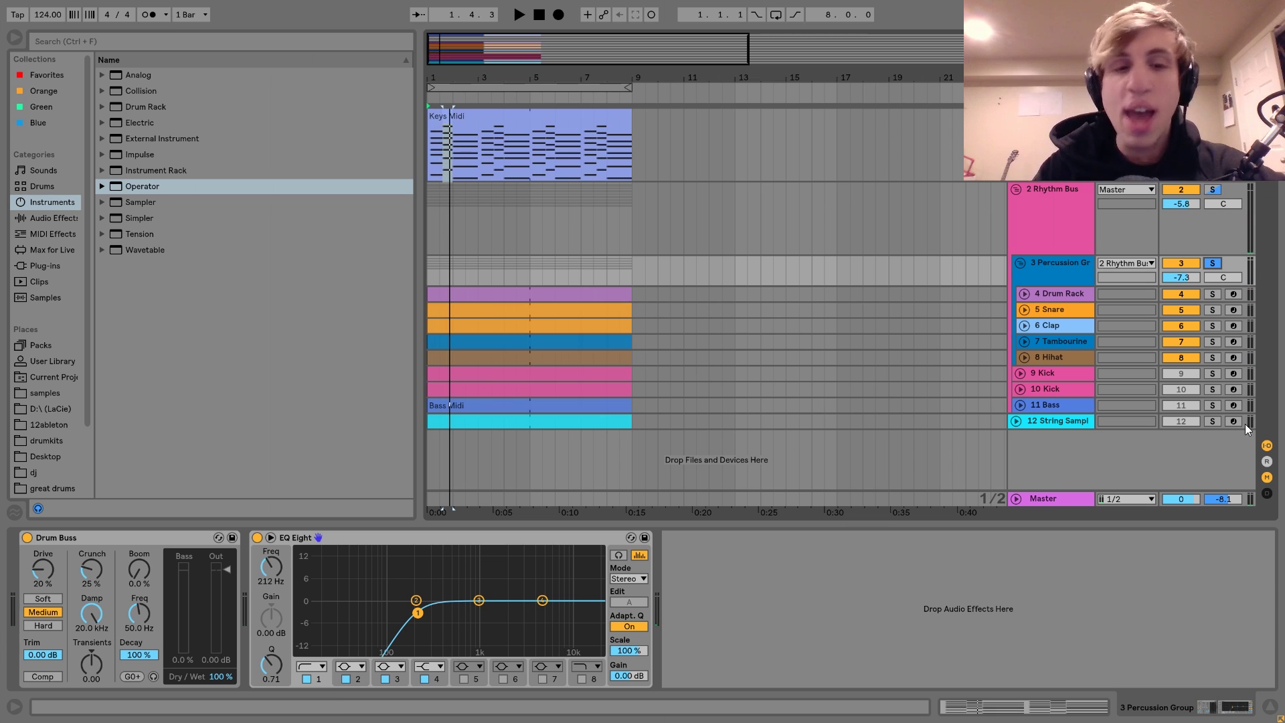
Step: Solo and unfold the Drum Rack track while playing it, and open its MIDI clip
left_click(1066, 297)
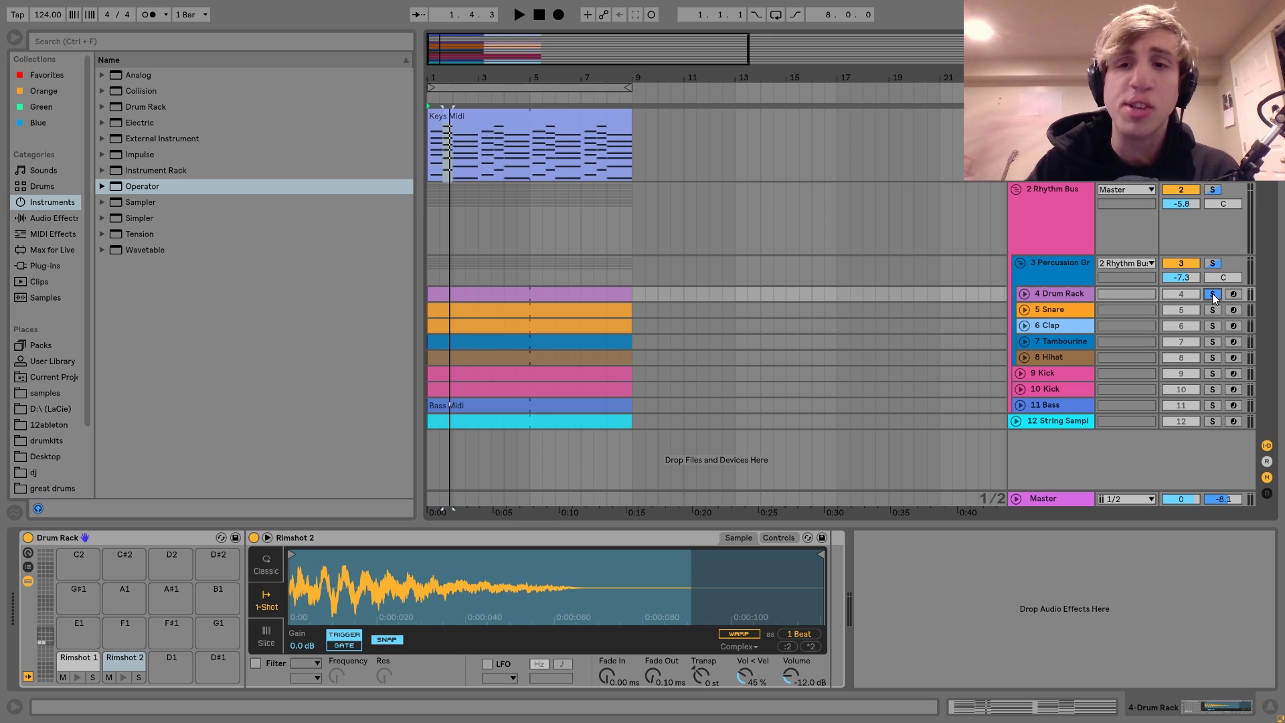
key("space")
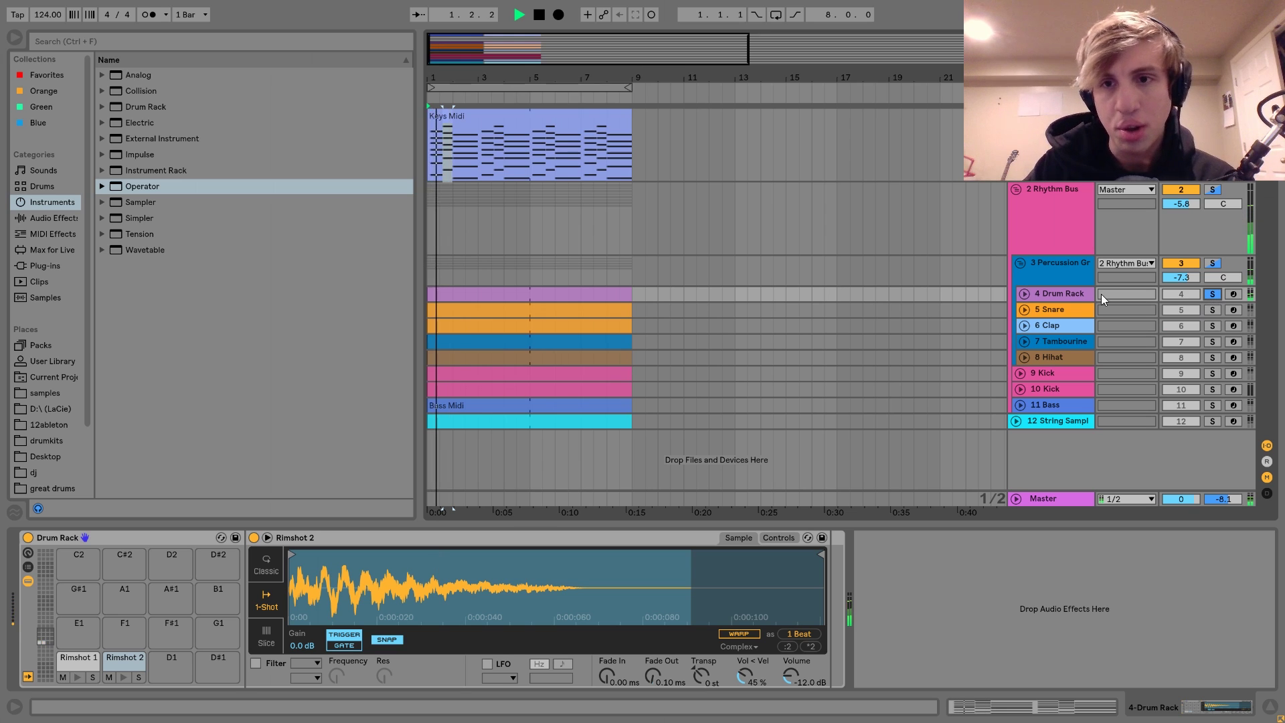
left_click(1026, 292)
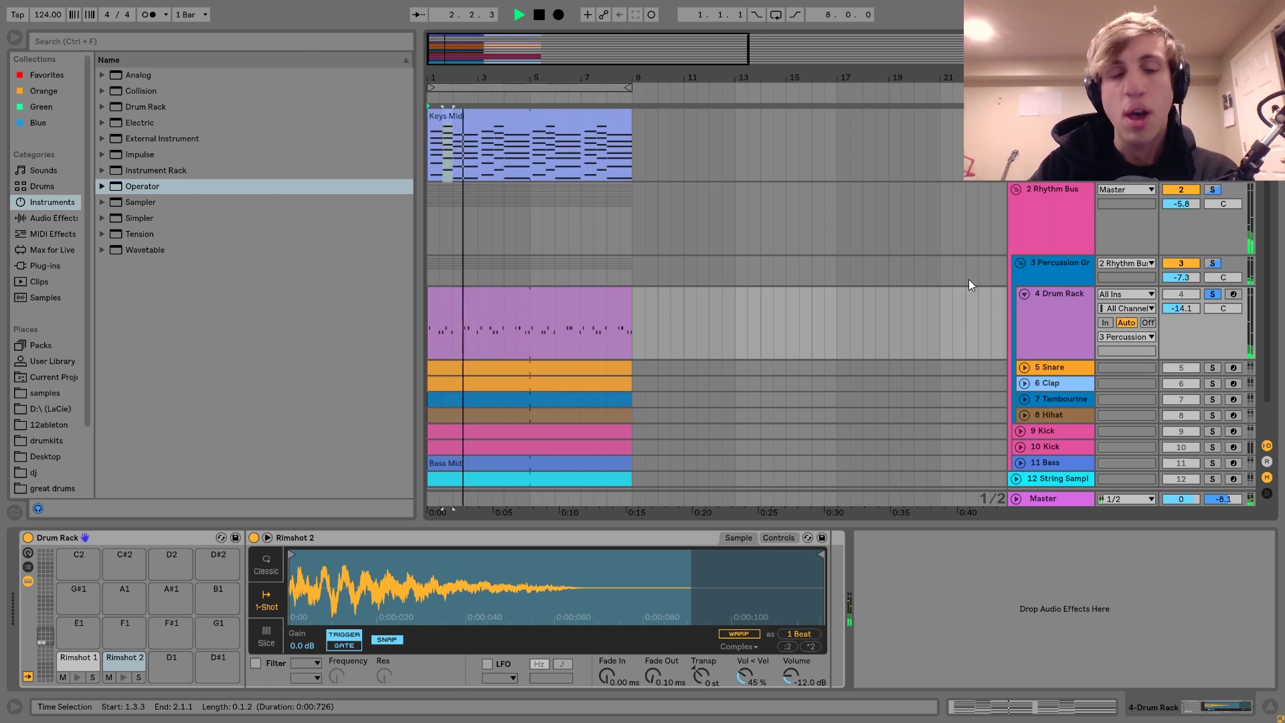
key("space")
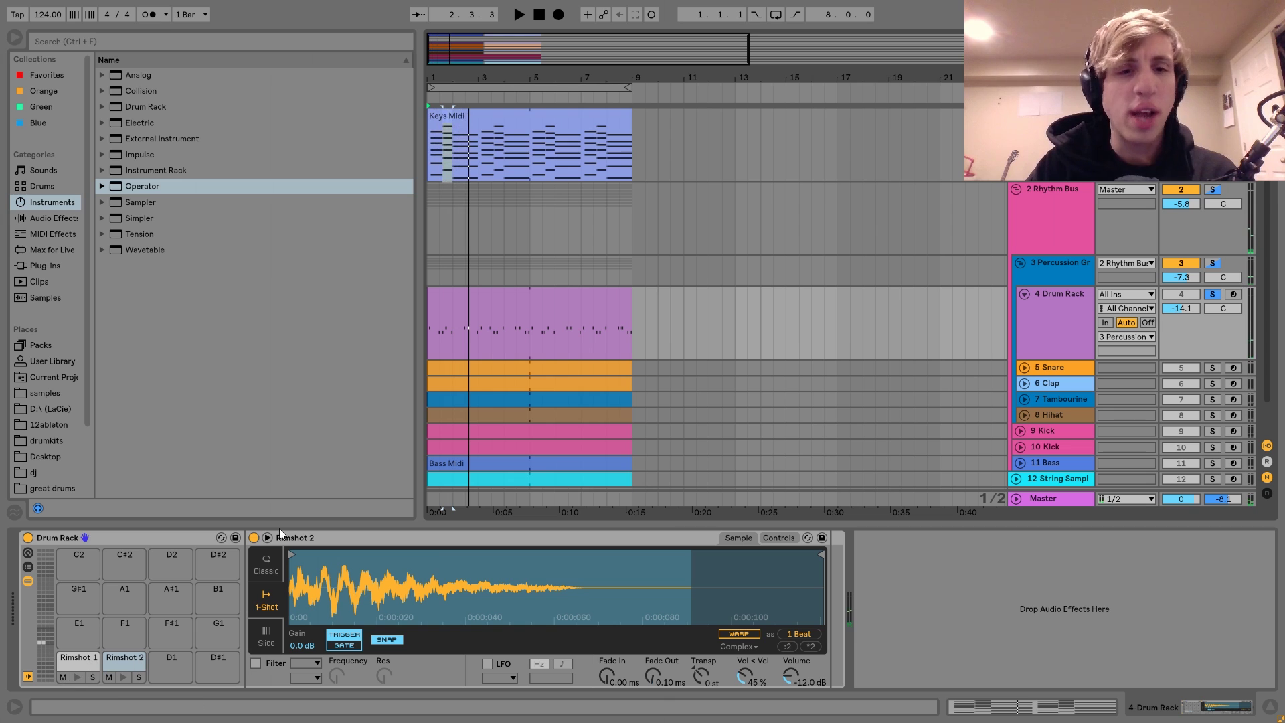
double_click(477, 290)
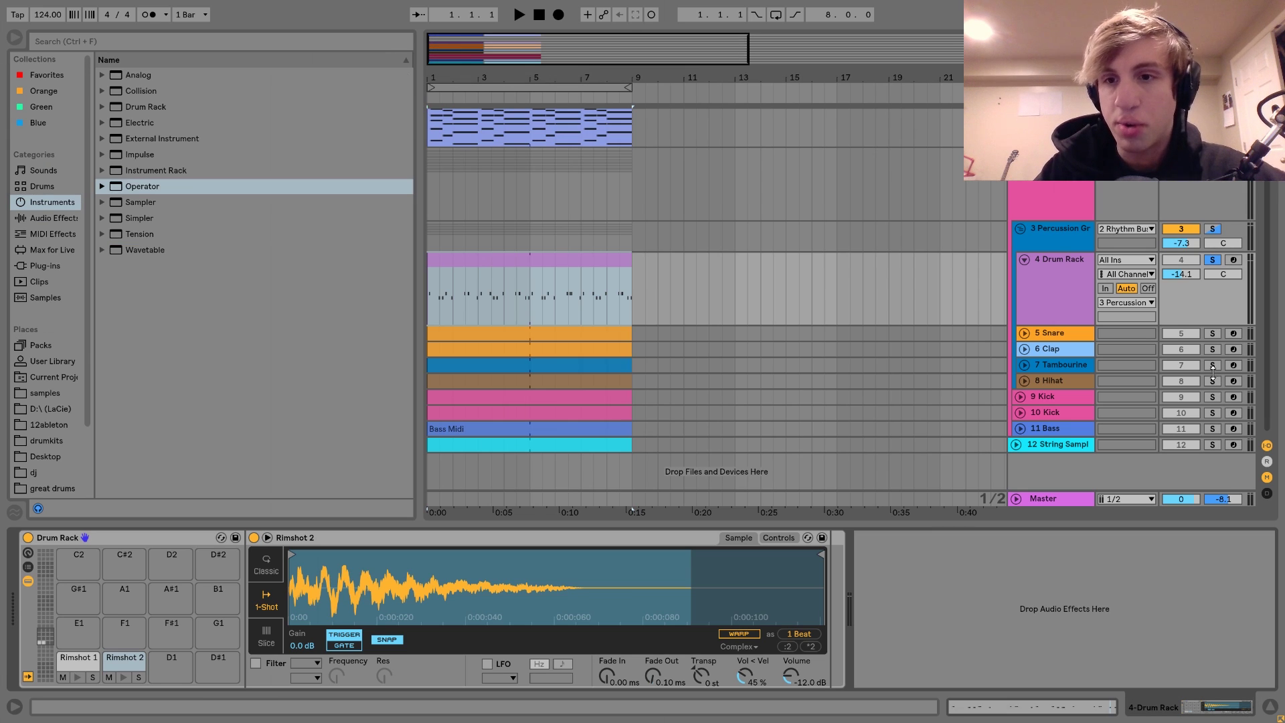
Step: Play the Drum Rack rimshots with the Hihat track briefly soloed alongside them
key("space")
left_click(1213, 381)
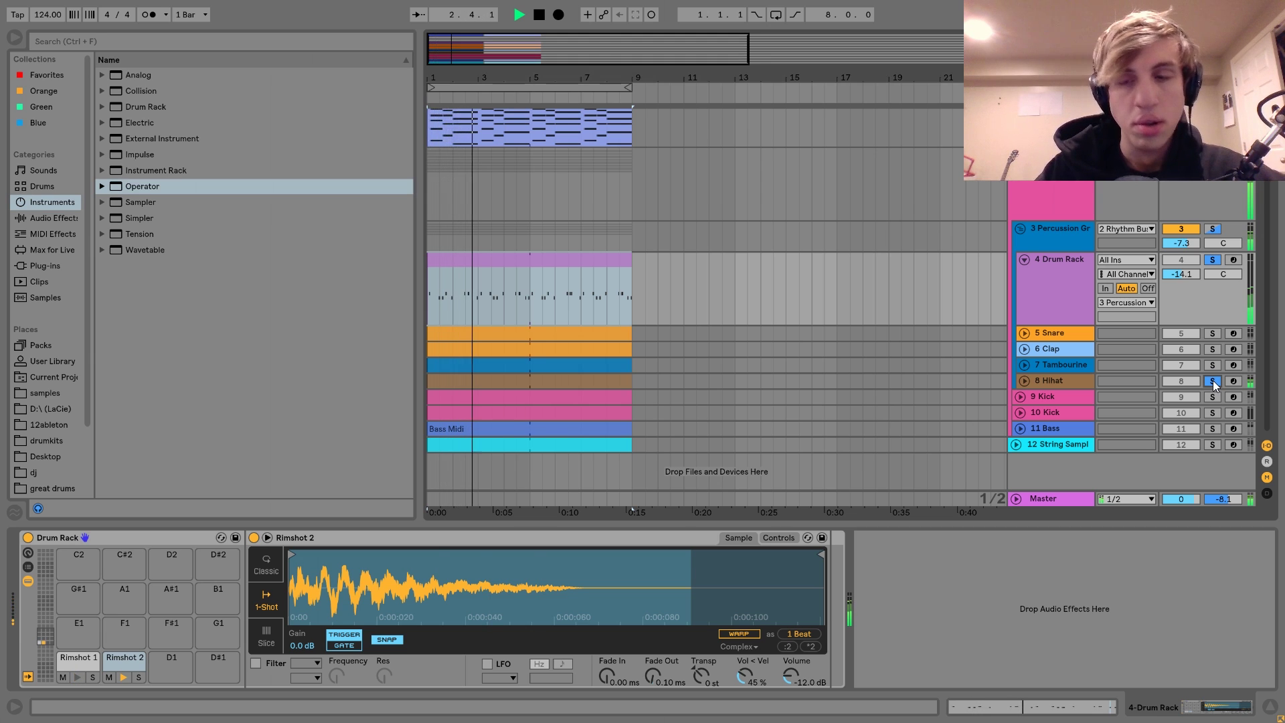
left_click(1213, 381)
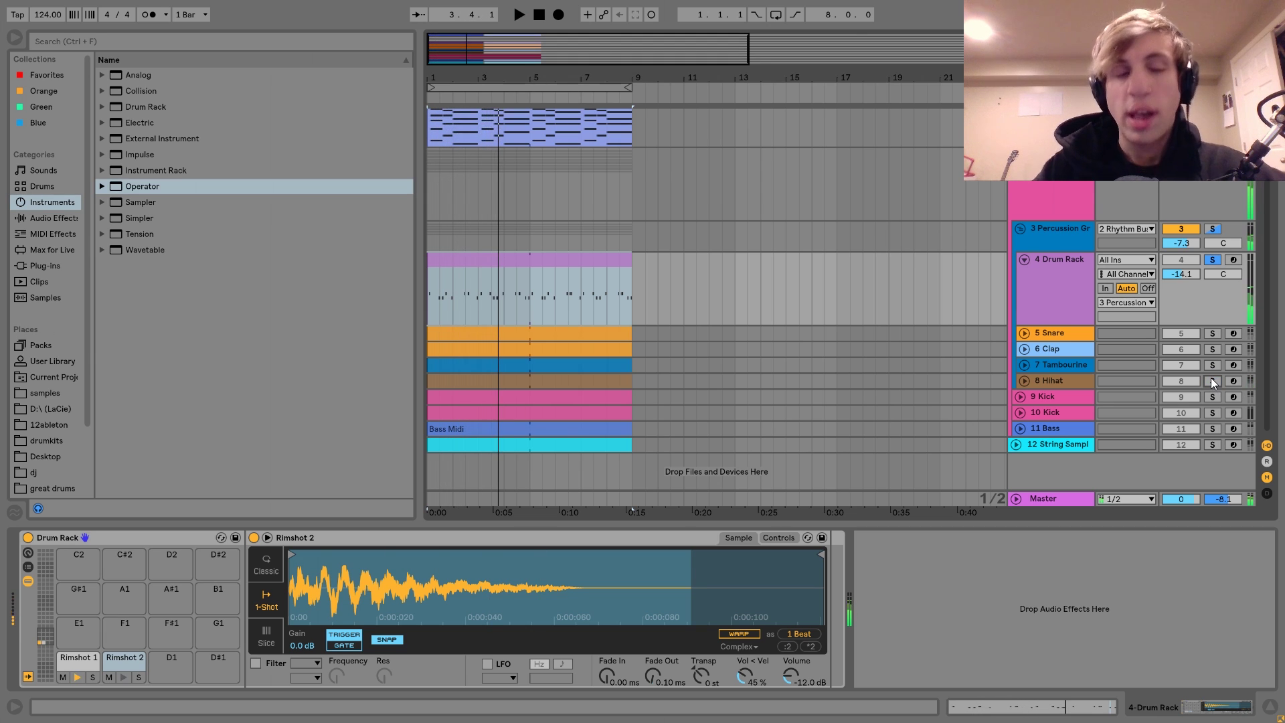
Step: Select the Drum Rack track, open its MIDI clip to examine the rimshot notes, and return to its devices
left_click(1061, 275)
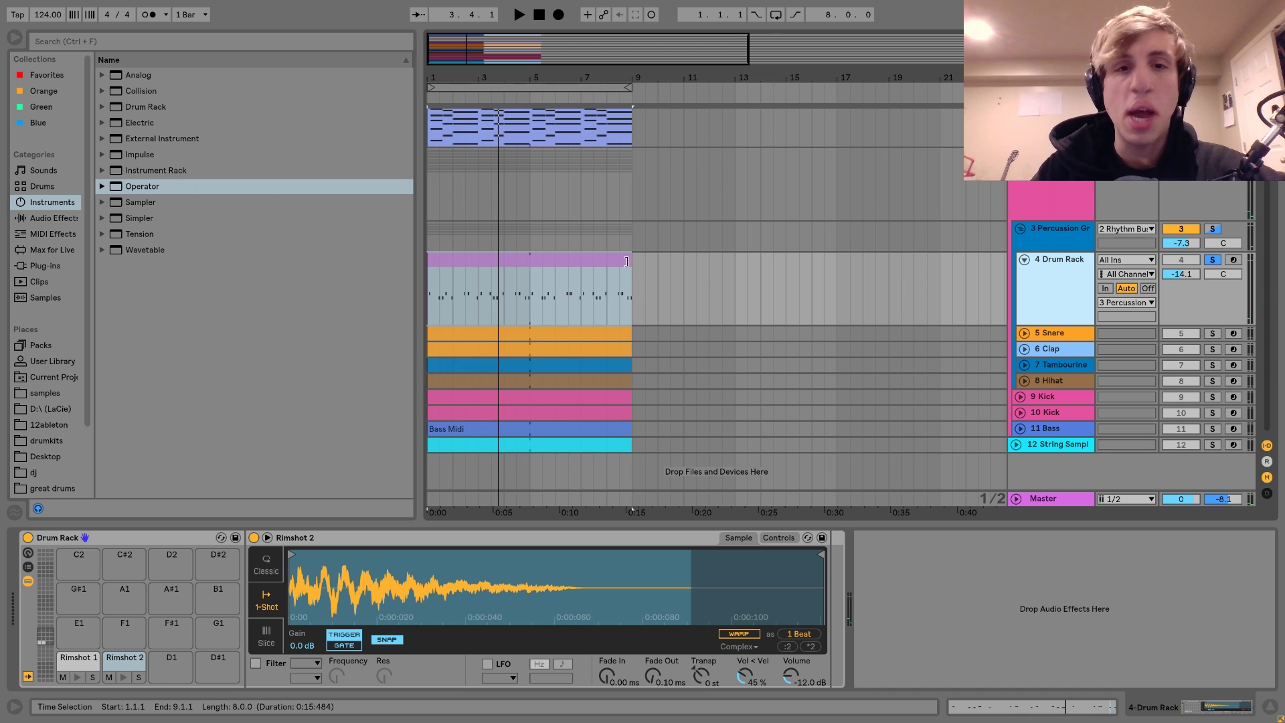
double_click(589, 260)
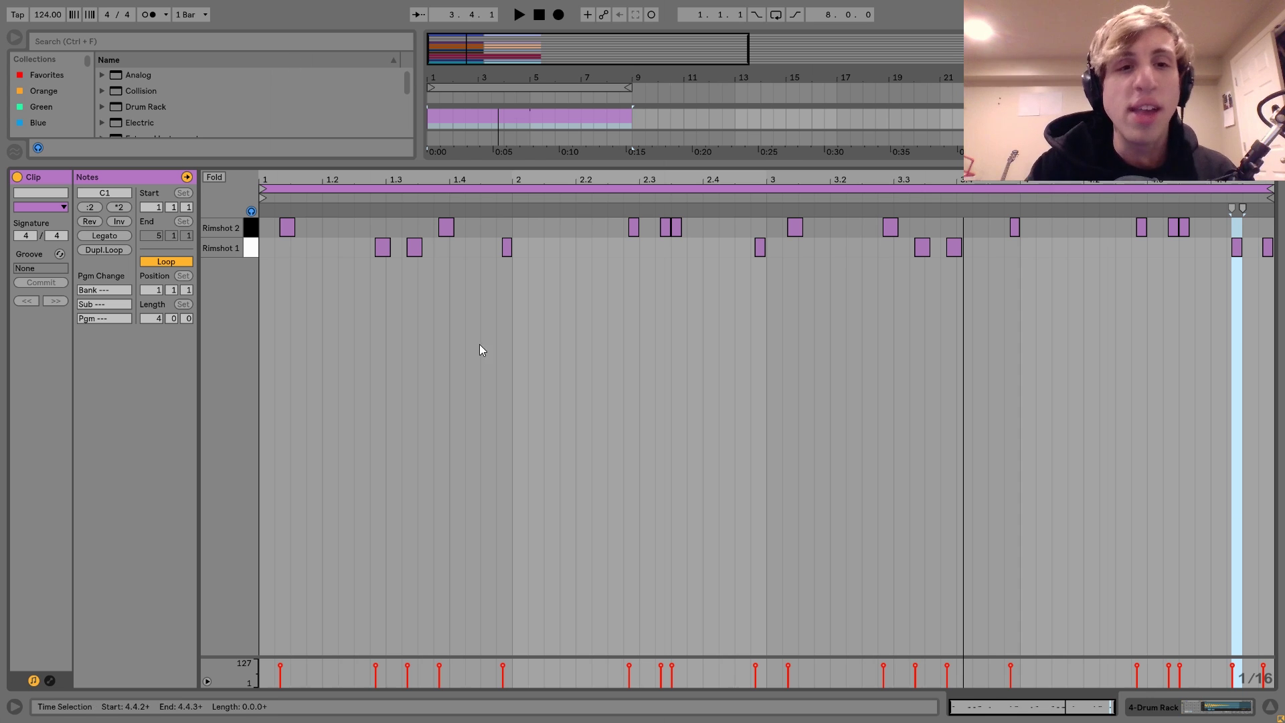
left_click(1234, 709)
left_click(1022, 350)
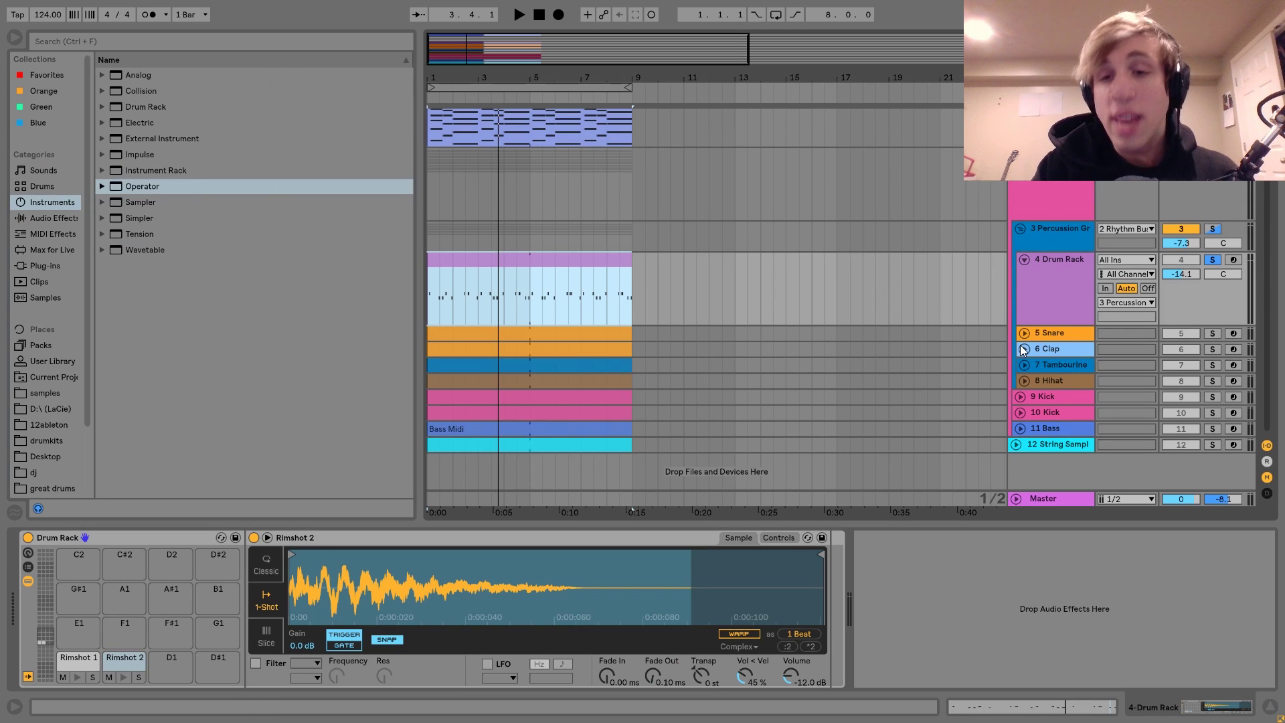
Step: Solo the Snare and Clap tracks together in place of the Drum Rack, unfold both, and play them
left_click(1214, 334)
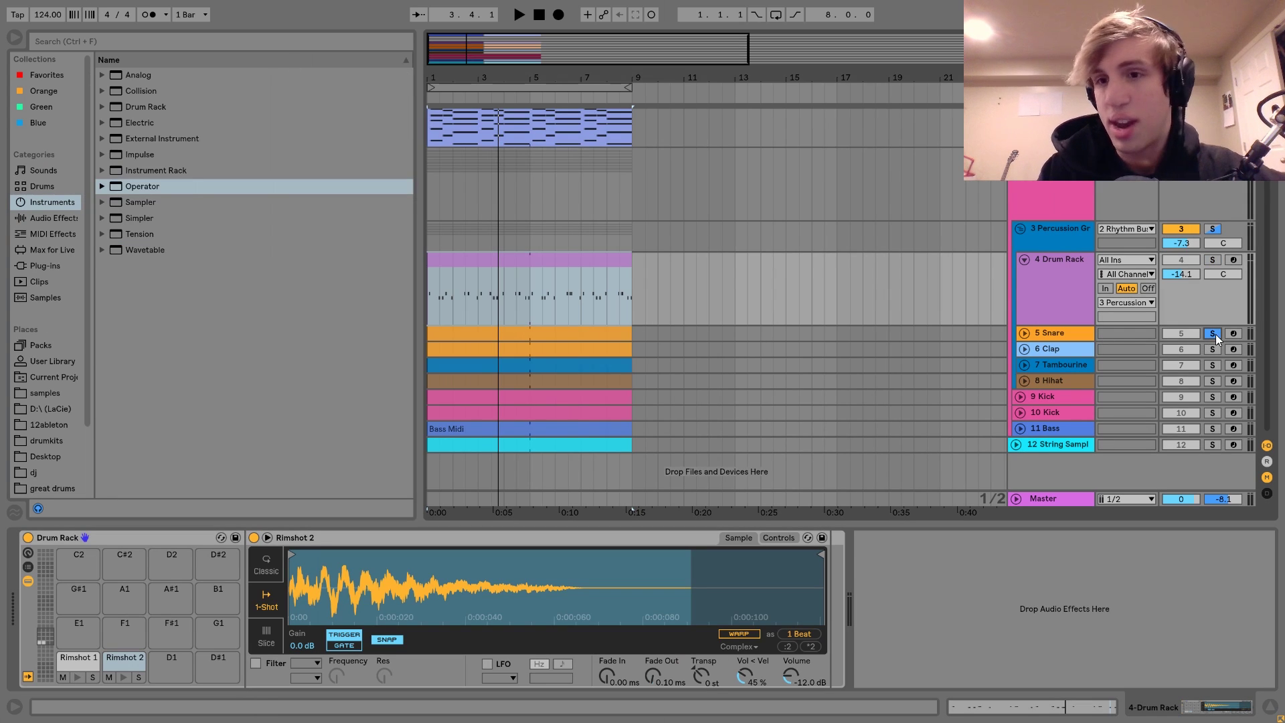
key("space")
left_click(1027, 349)
left_click(1026, 333)
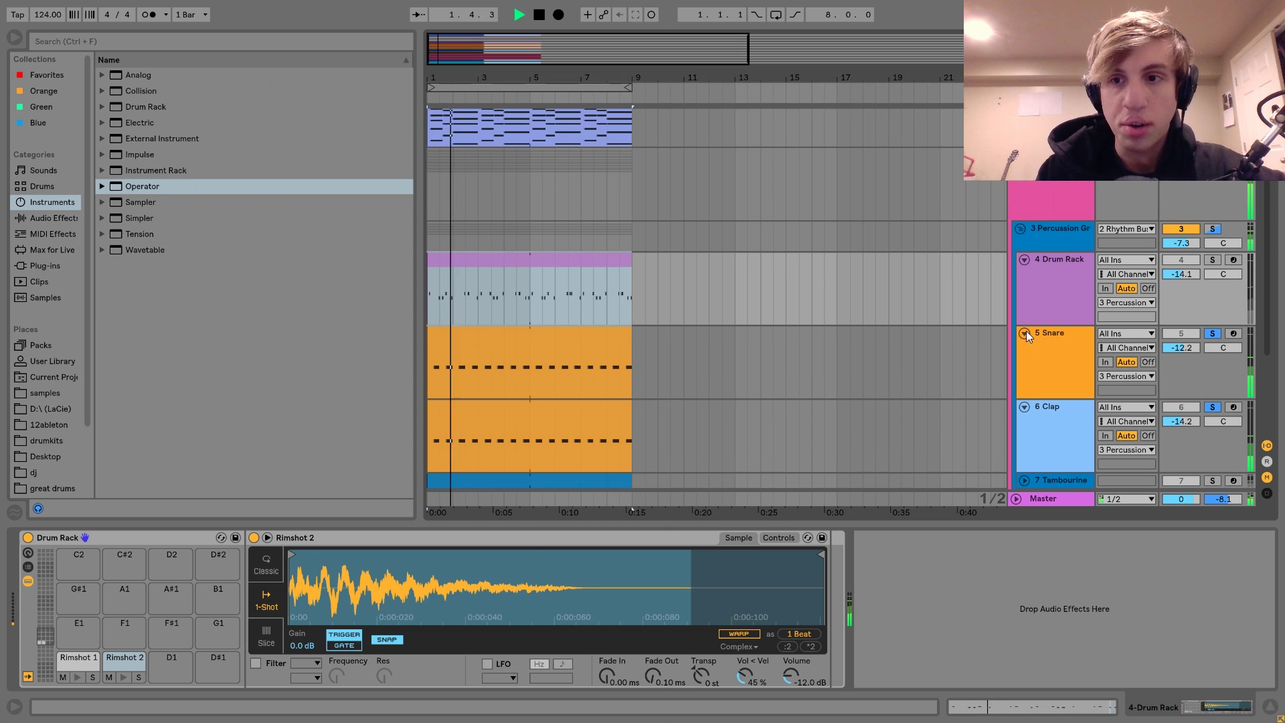
scroll(1127, 370, "down", 5)
key("space")
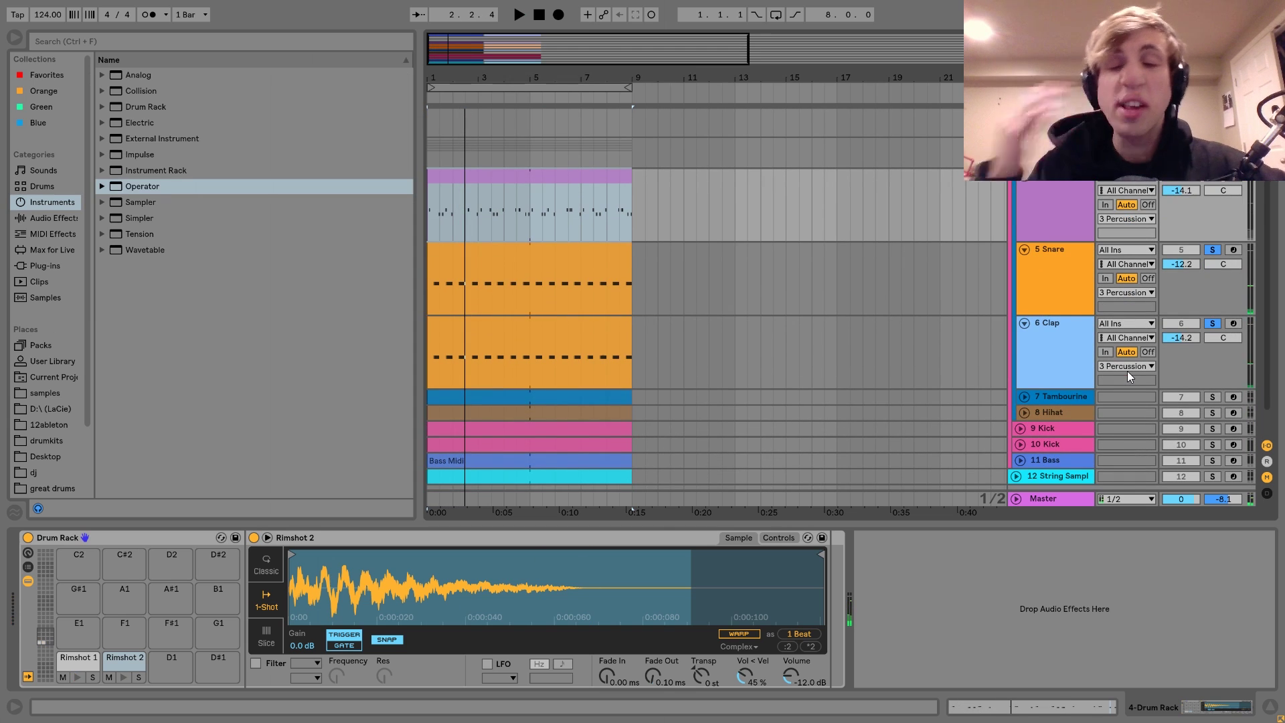
Step: Play the Snare and the Clap each soloed on its own, showing their samplers
left_click(1211, 324)
key("space")
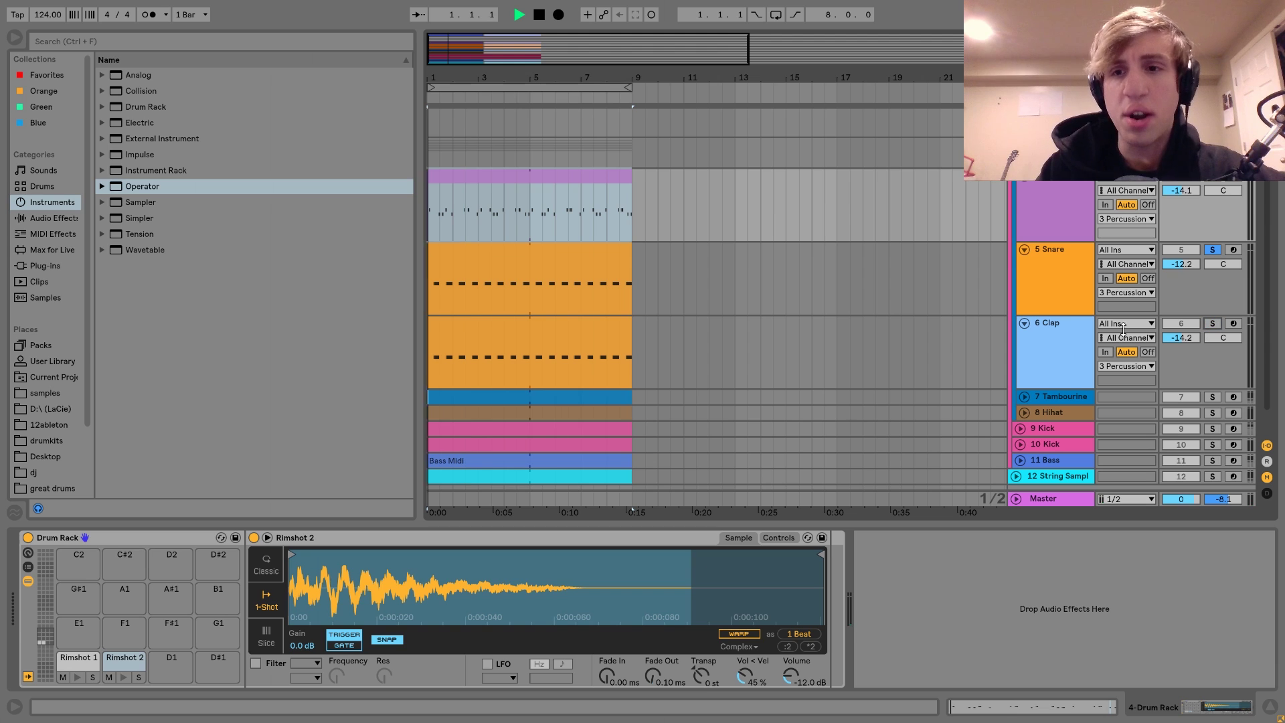
left_click(1031, 279)
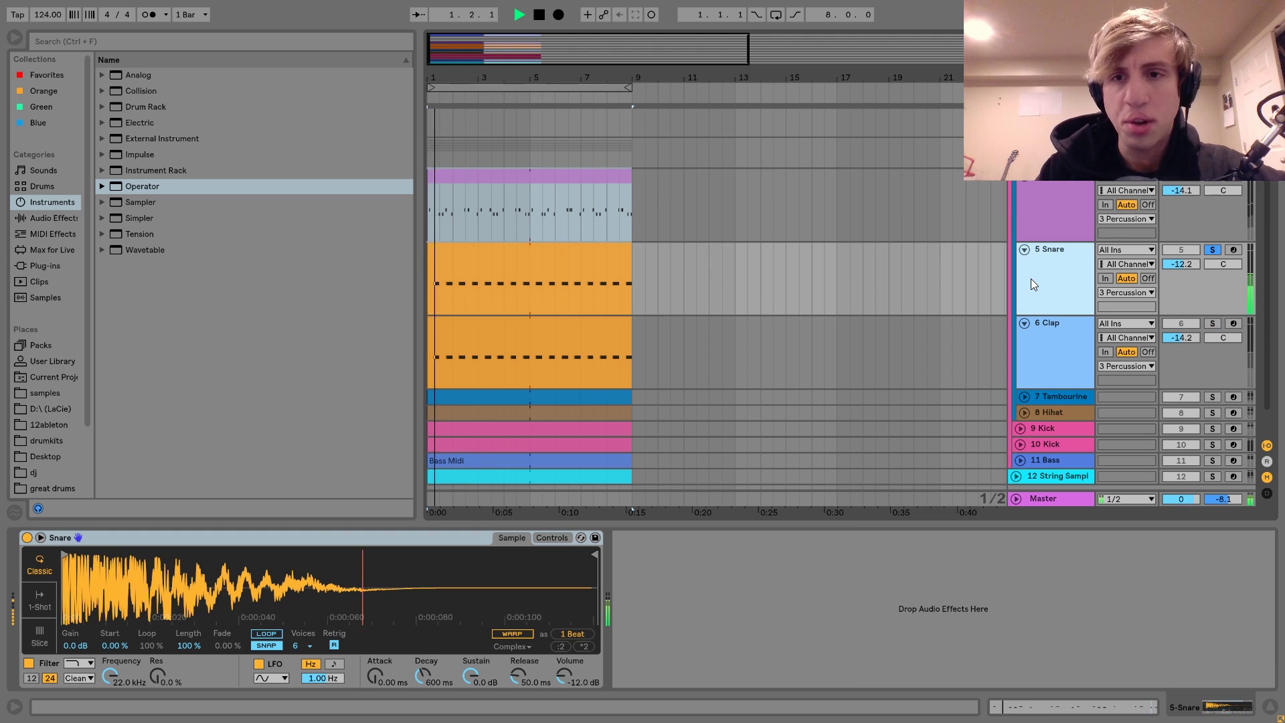
left_click(1067, 339)
key("space")
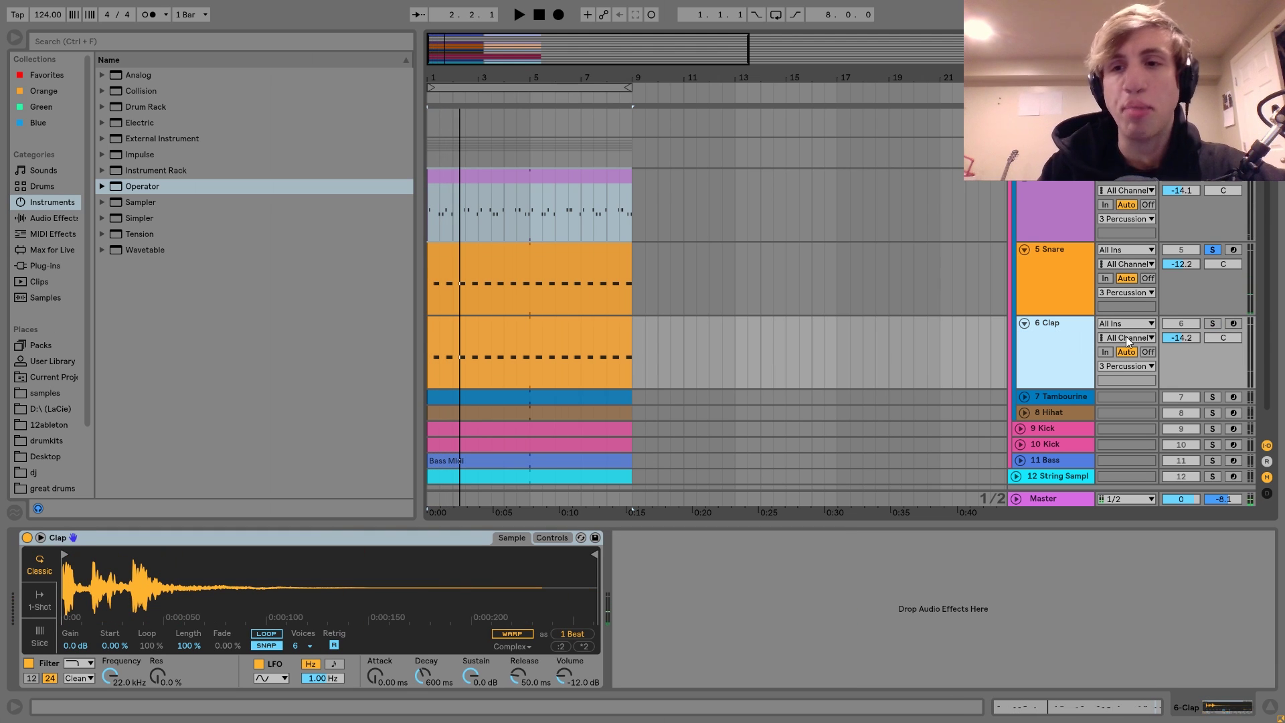
left_click(1211, 324)
key("space")
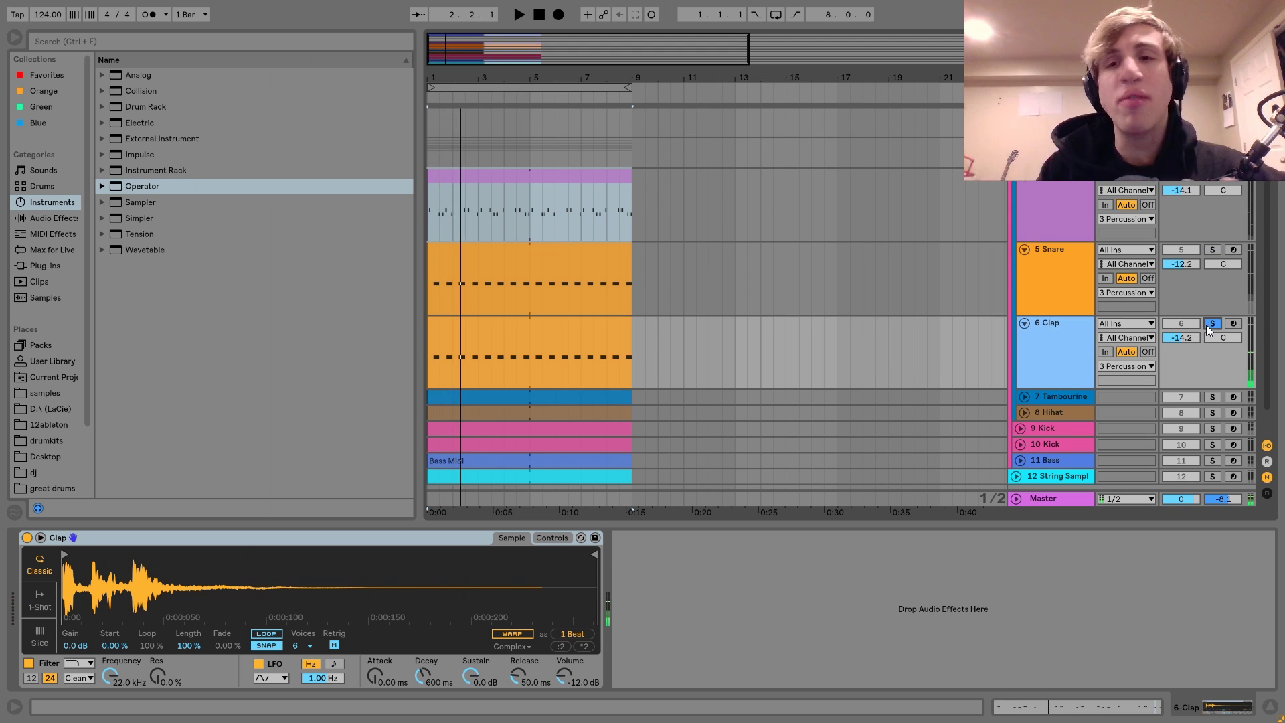
Step: Solo the Snare together with the Clap and set the Clap's track volume to -12.2 dB while playing both
left_click(1212, 250)
key("space")
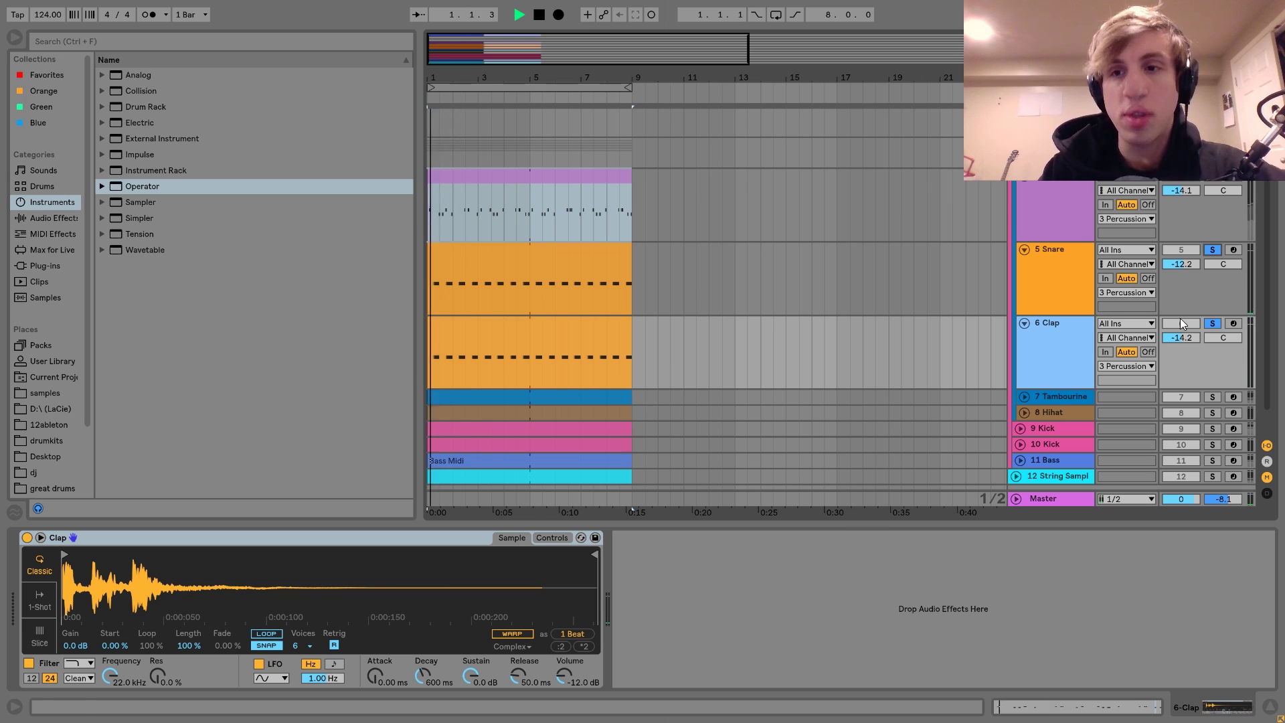
left_click_drag(1178, 341, 1179, 341)
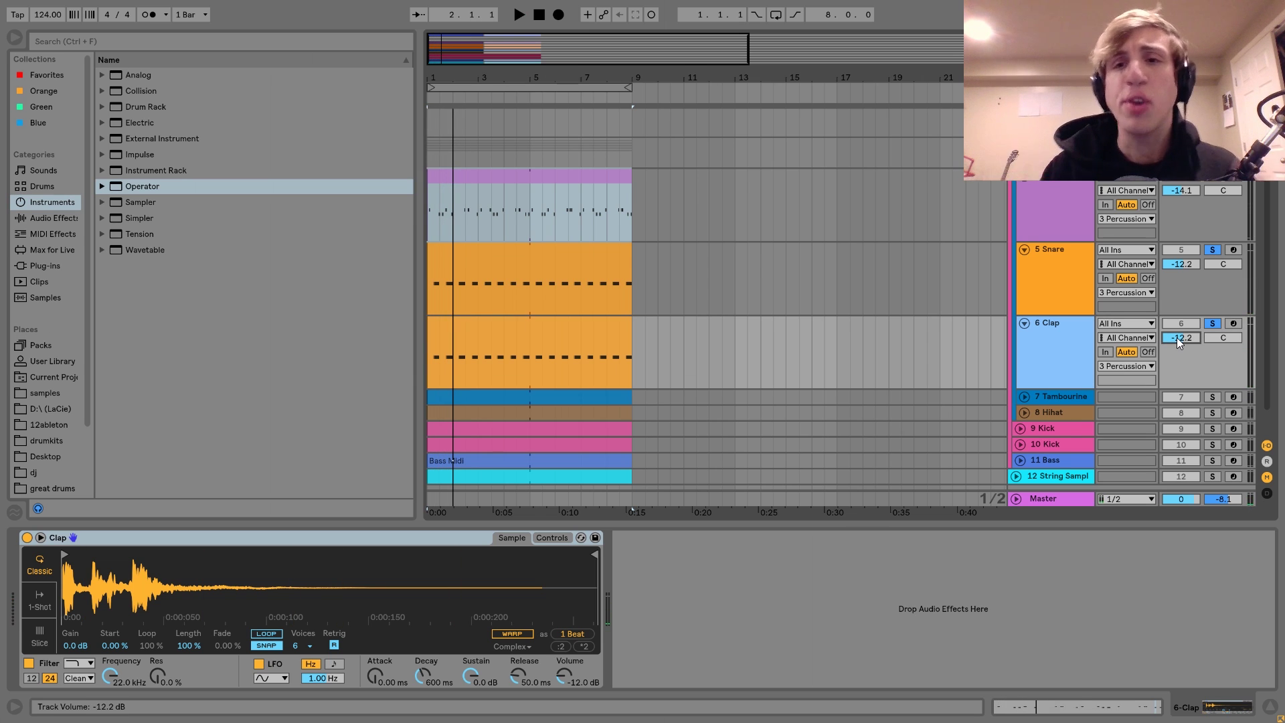
key("space")
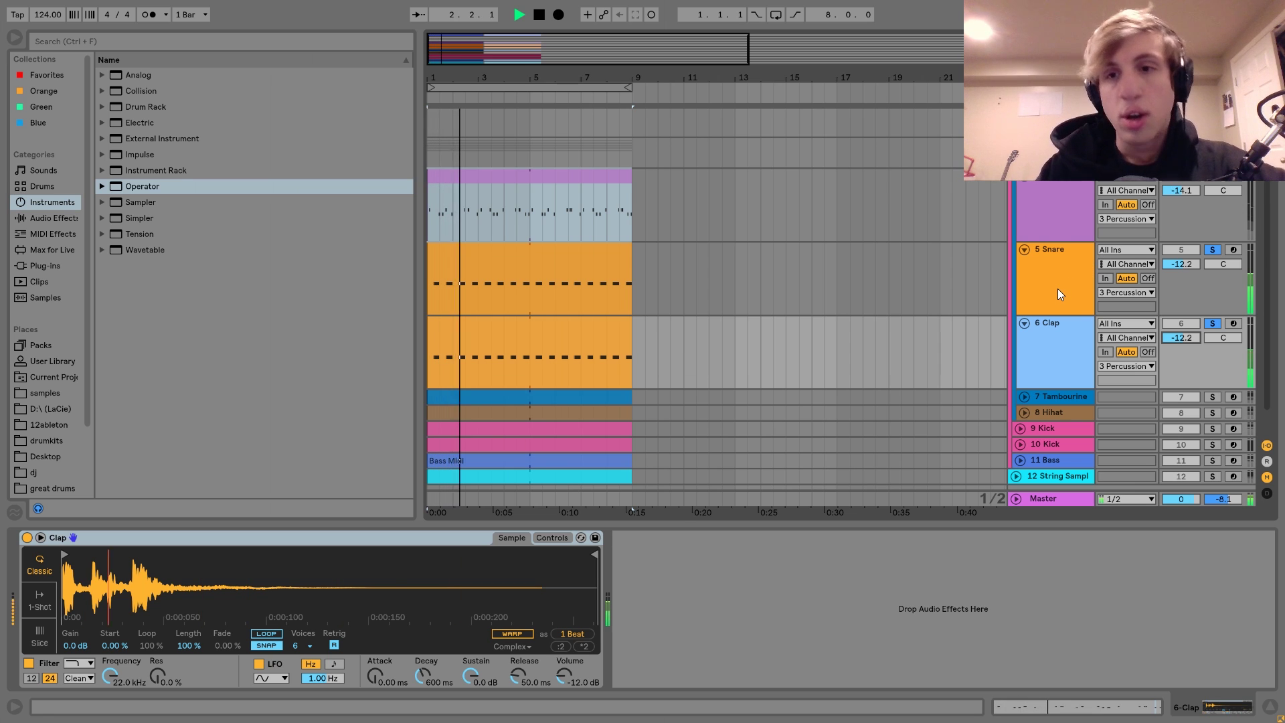
key("space")
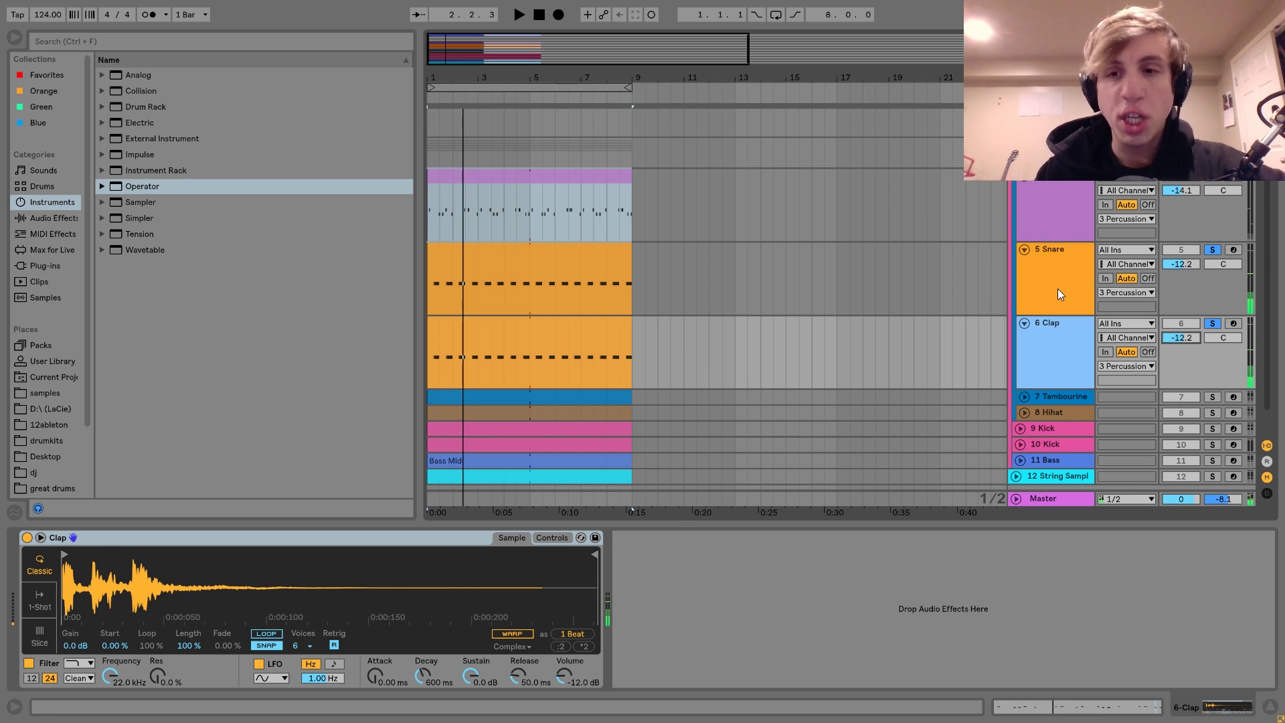
Step: Unfold the Tambourine track, show its sampler, and play it soloed
left_click(1038, 395)
left_click(1024, 396)
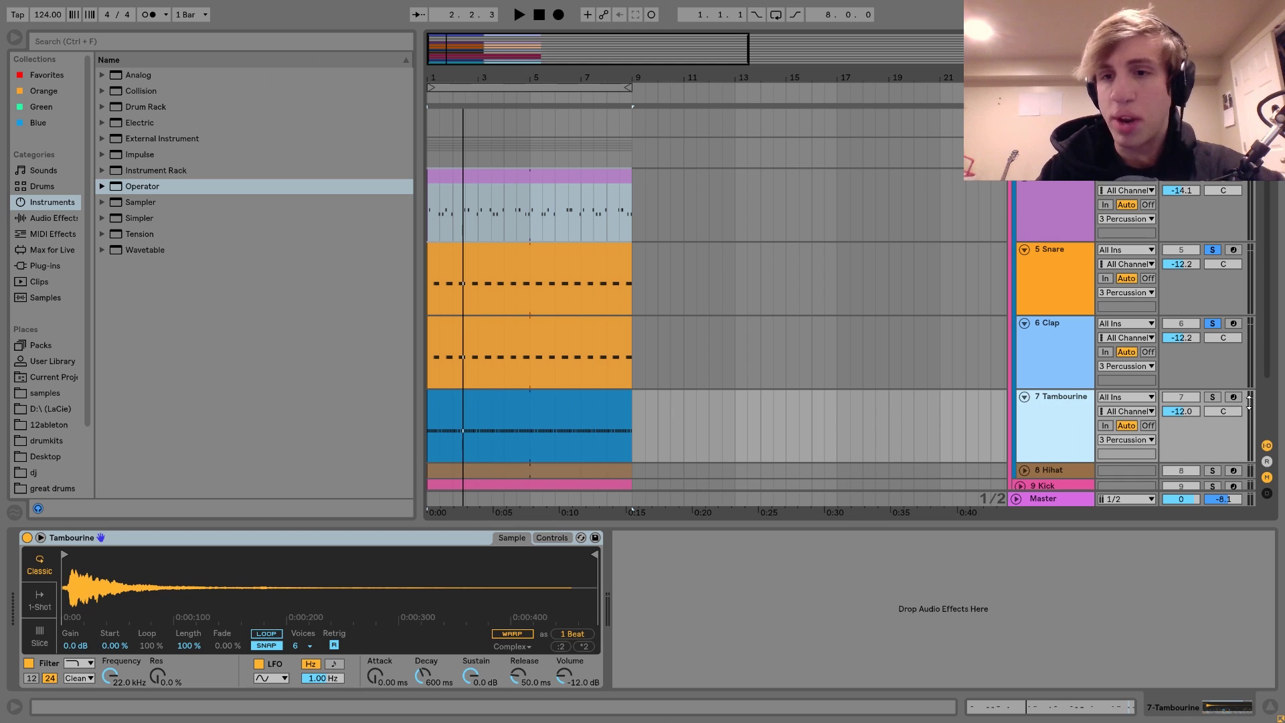
left_click(1212, 398)
key("space")
scroll(936, 359, "down", 3)
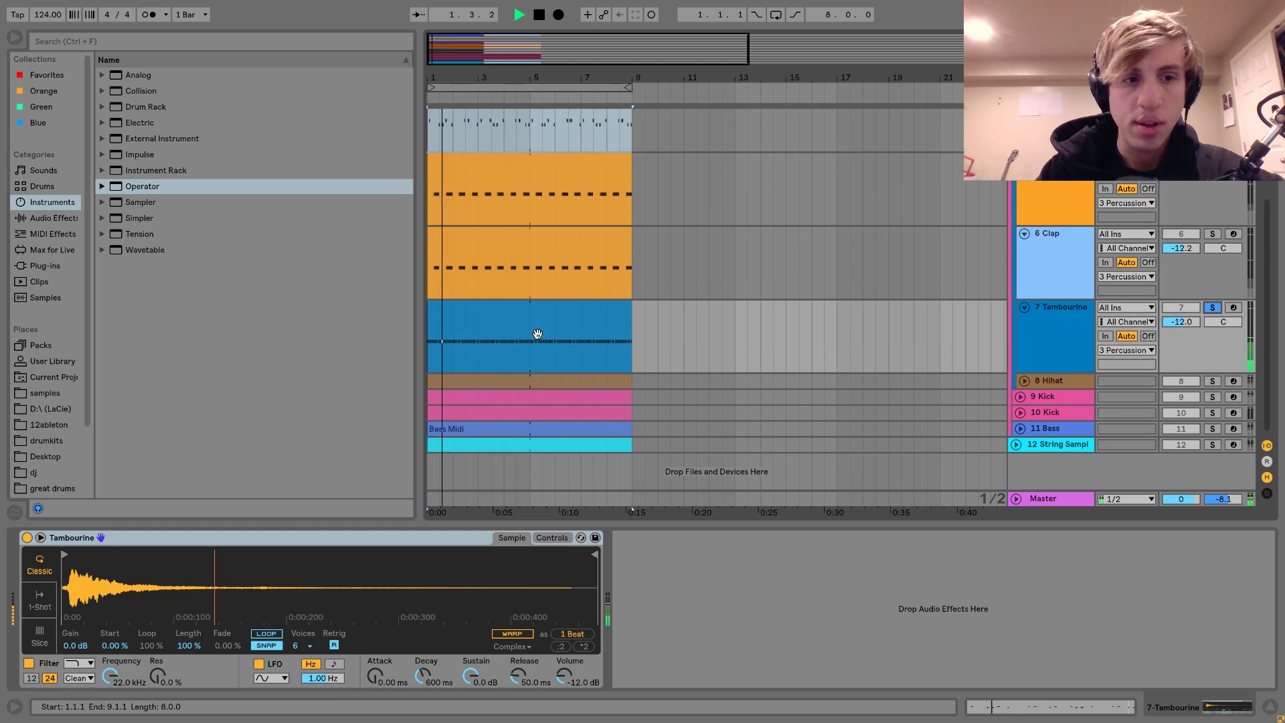
Step: Open the Tambourine's MIDI clip, select several of the late off-beat notes in its first bar, and play the pattern
double_click(471, 348)
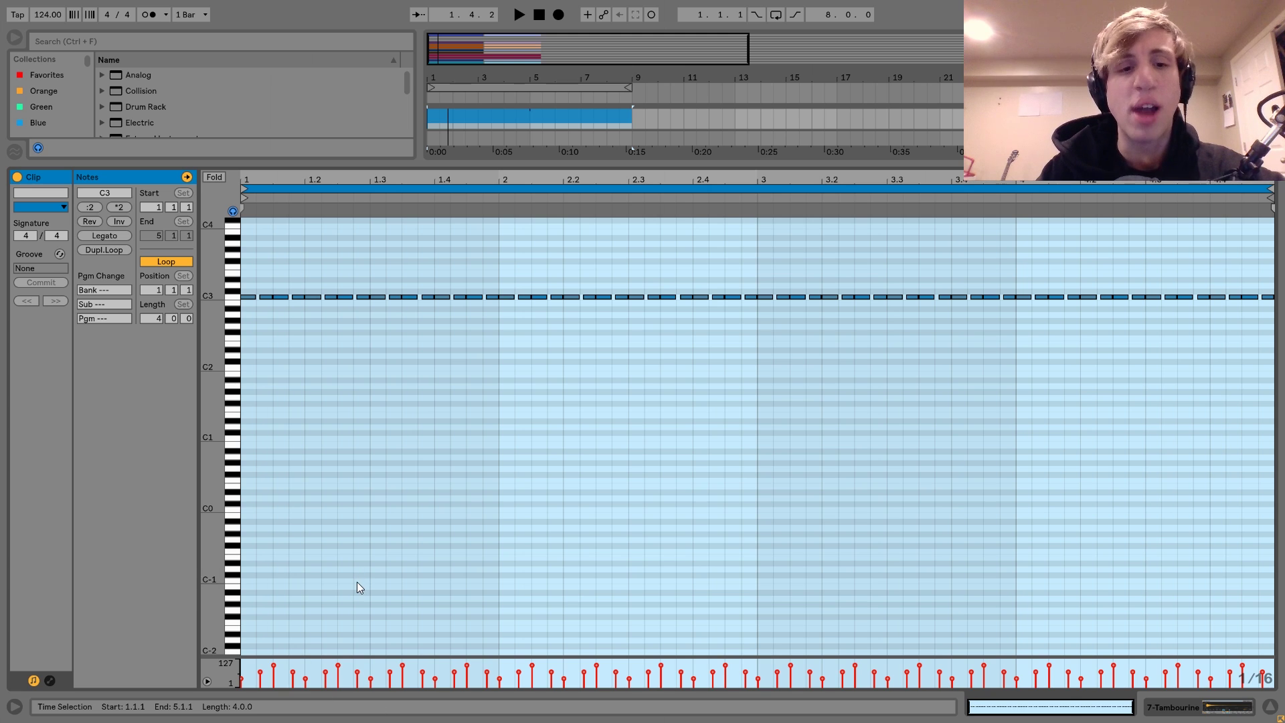
left_click_drag(256, 180, 267, 219)
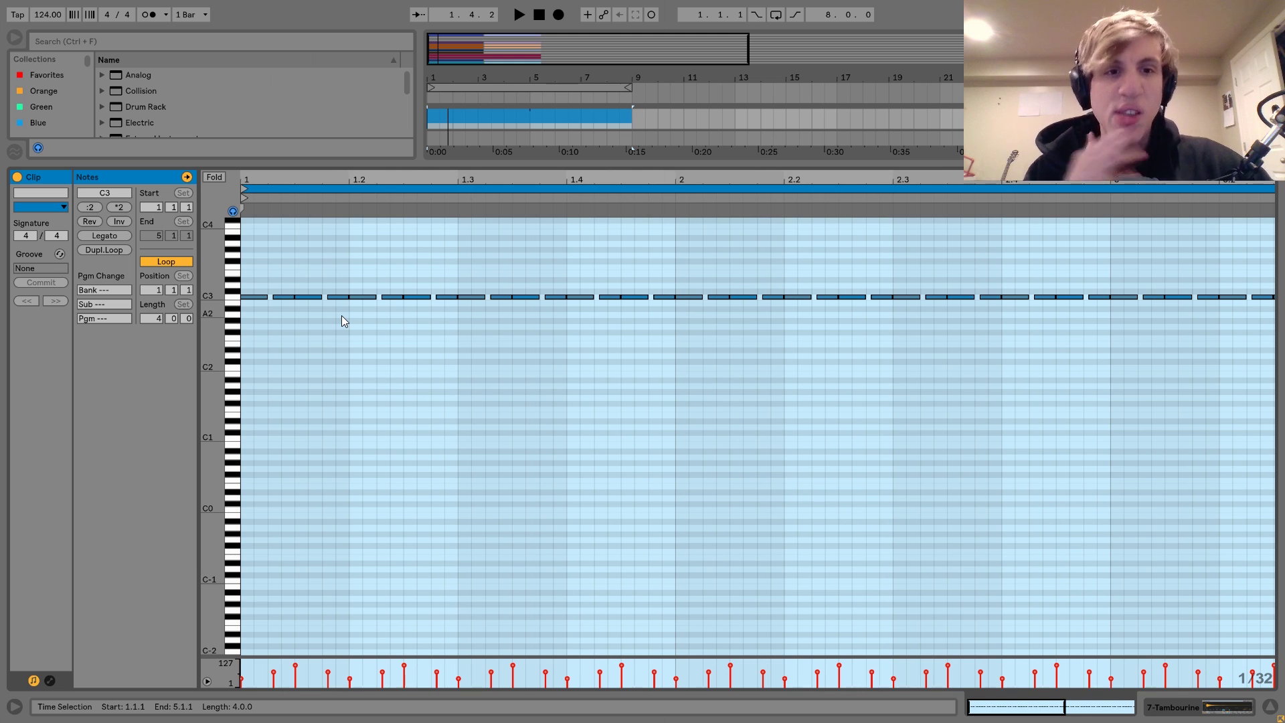
left_click(338, 297)
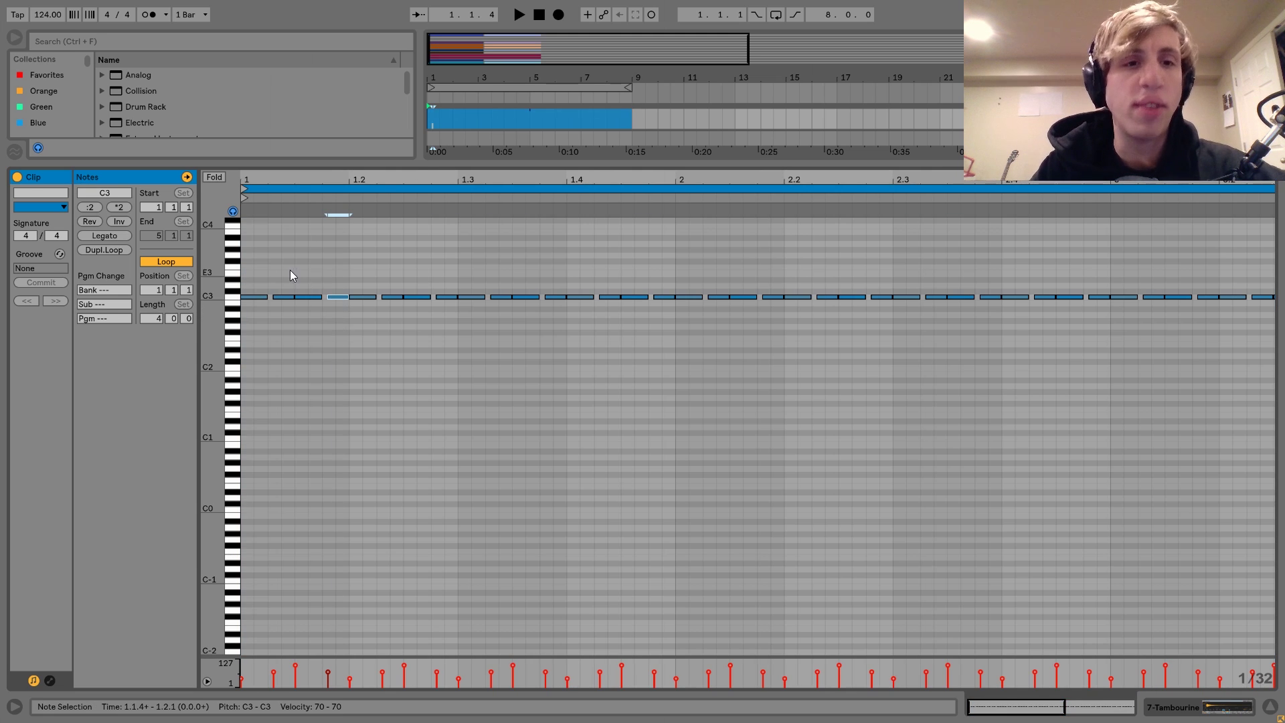
left_click(283, 296, "shift")
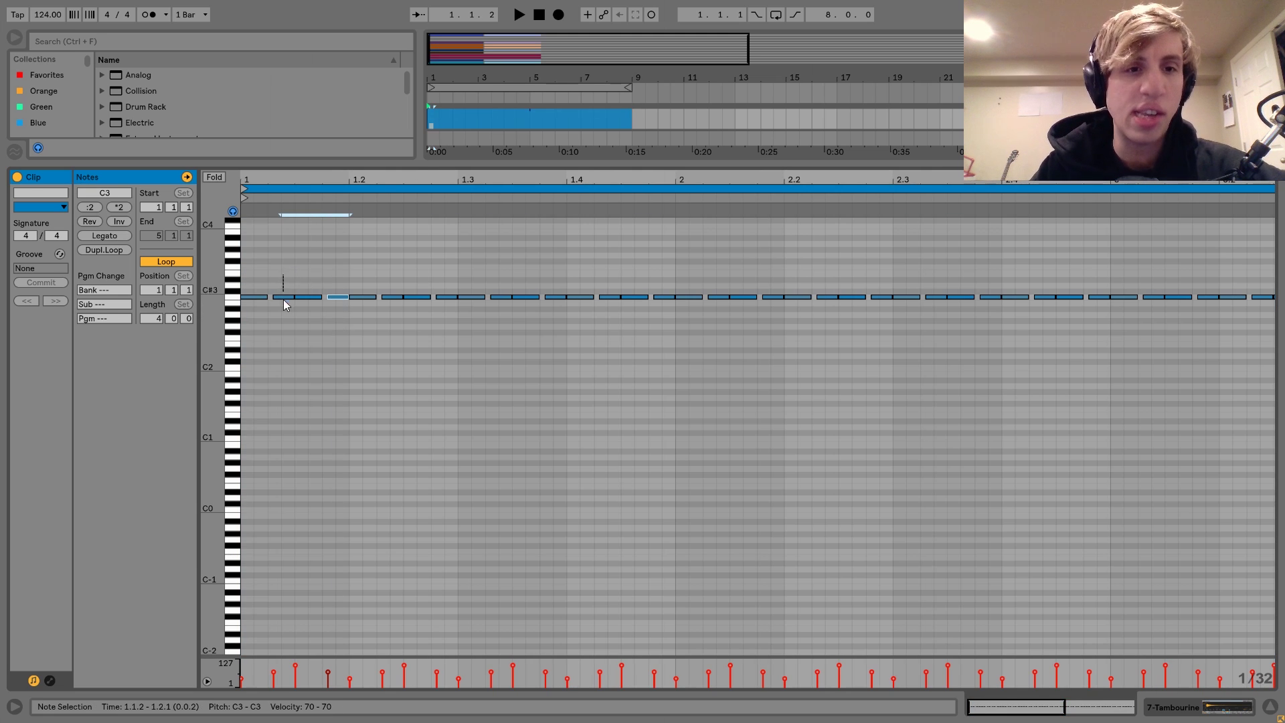
left_click(438, 297, "shift")
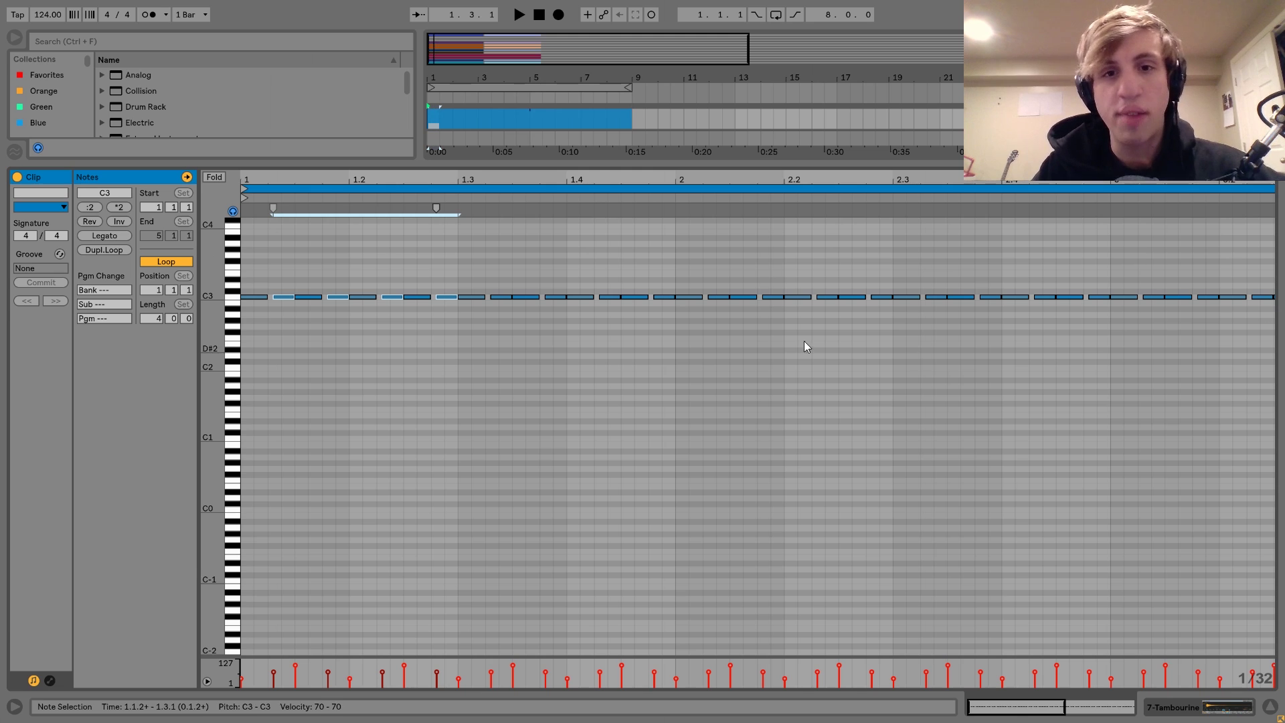
left_click(333, 297)
key("space")
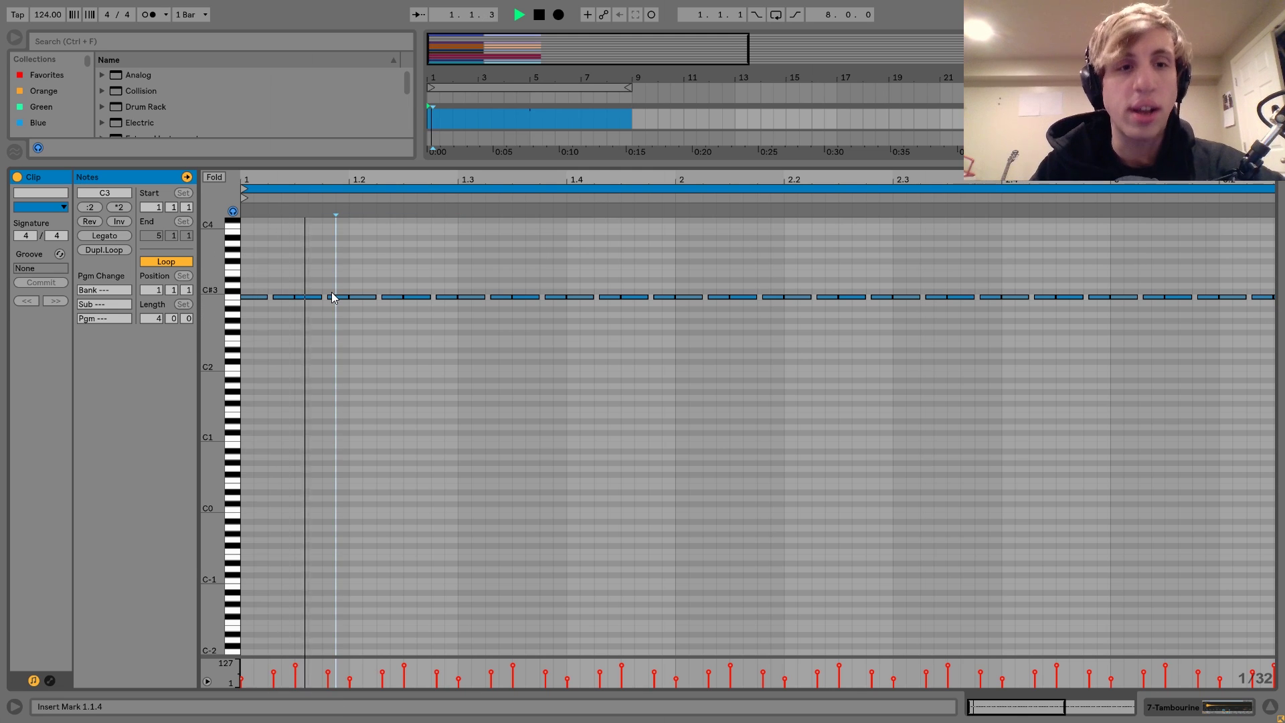
key("space")
Step: Quantize all notes in the Tambourine clip to the grid and play the straightened pattern
key("ctrl+a")
key("ctrl+u")
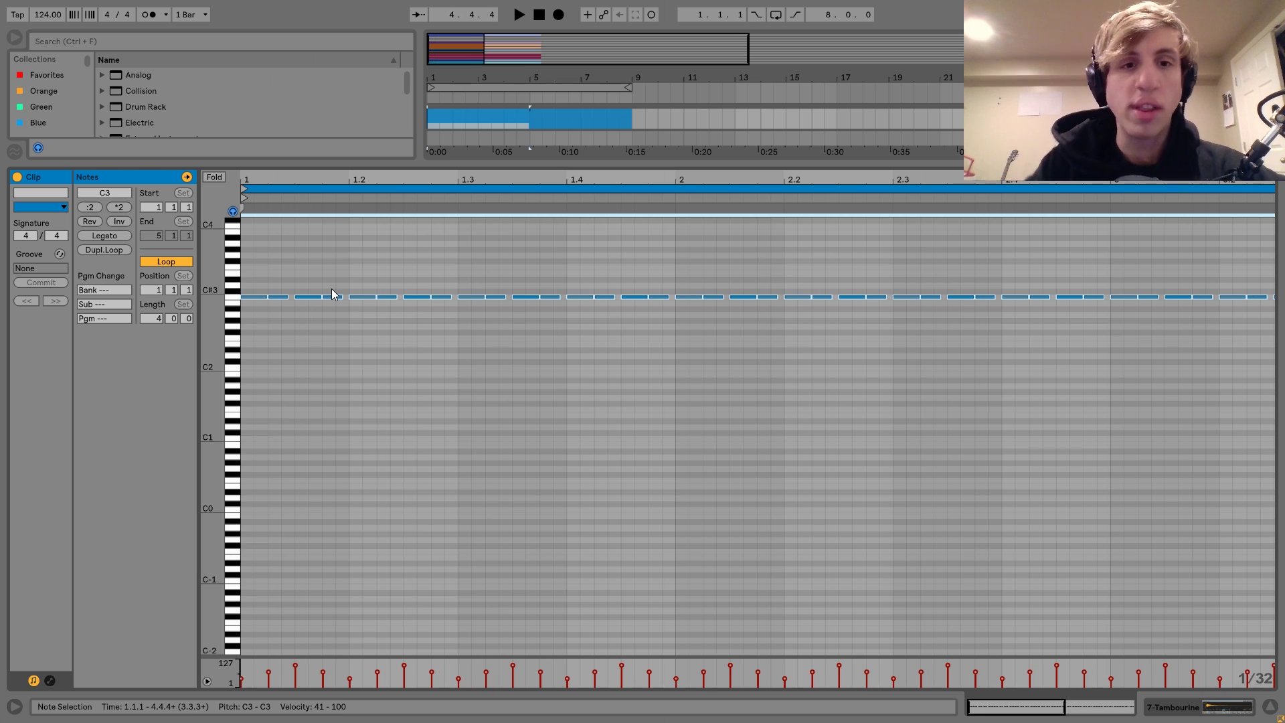
key("space")
key("space")
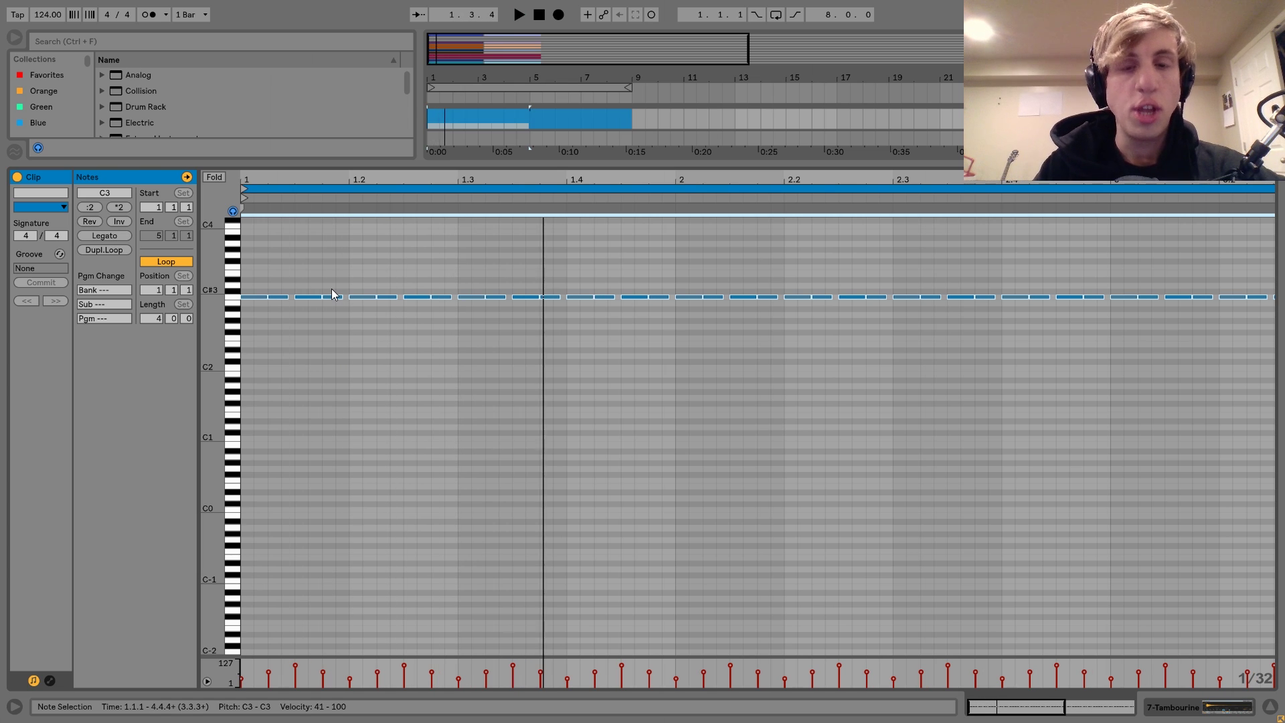
Step: Undo the tambourine quantization, replay the swung pattern, and return to the track's sampler
key("ctrl+z")
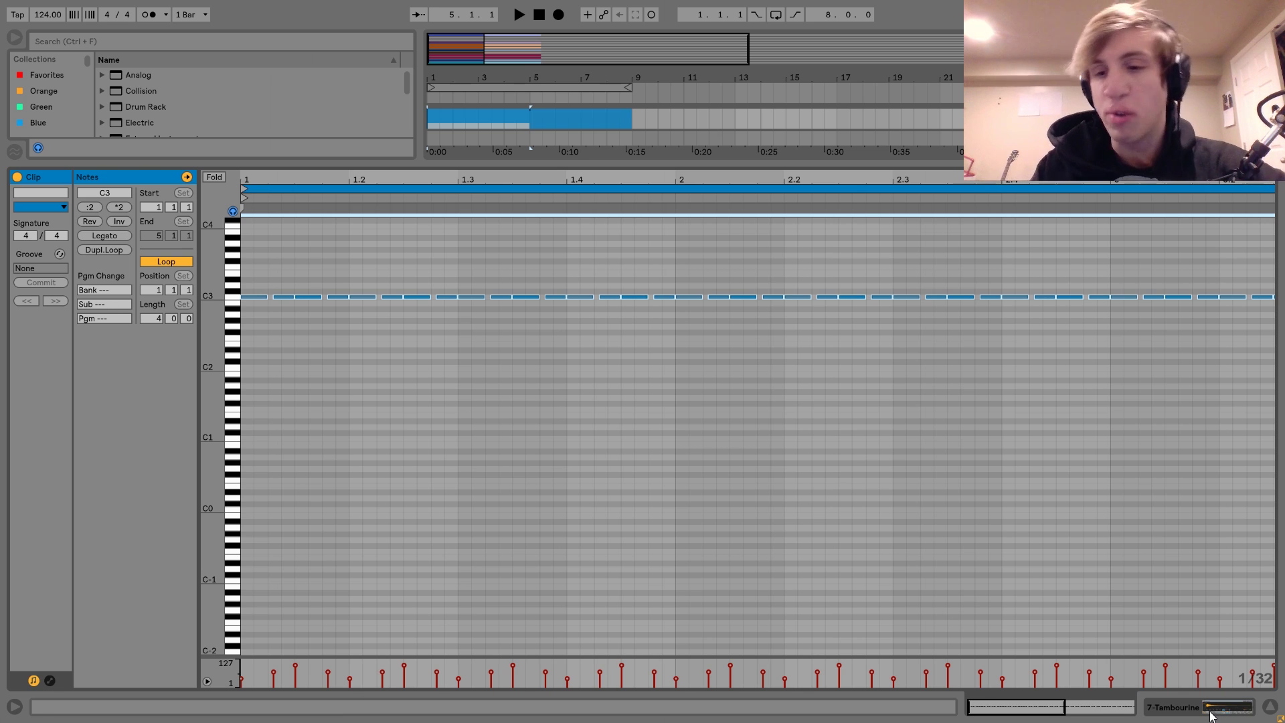
key("space")
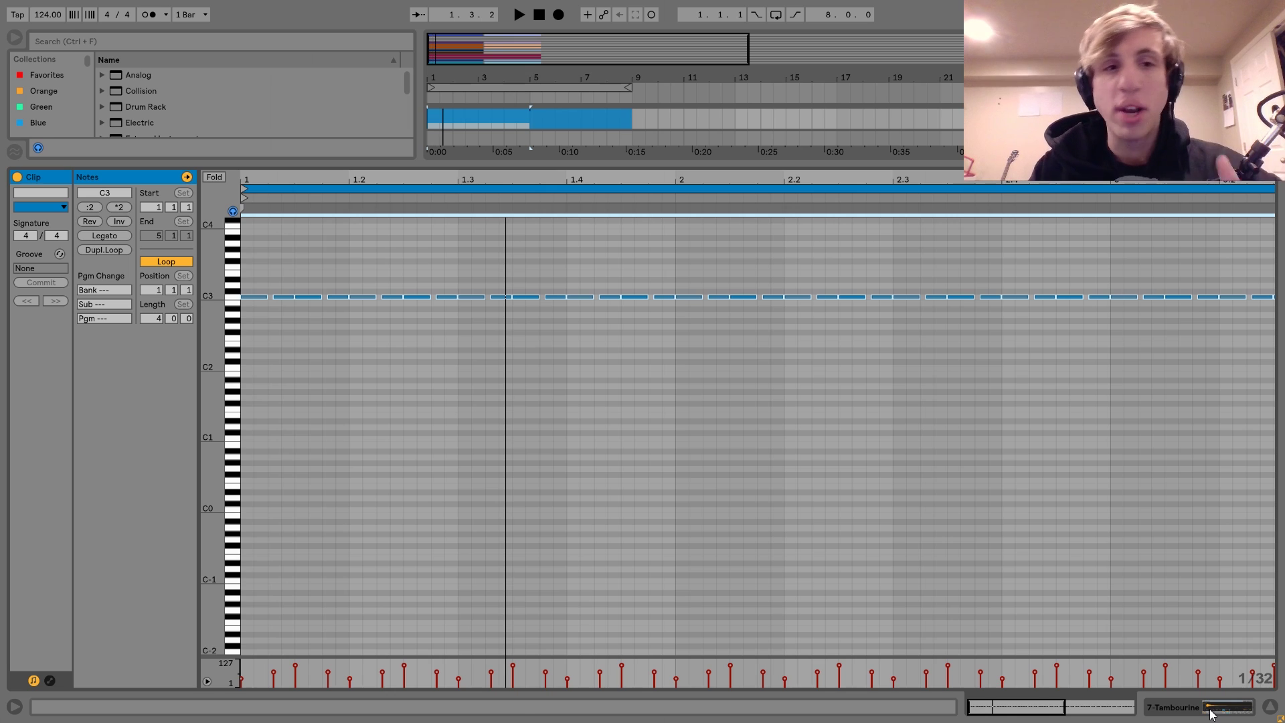
left_click(1212, 713)
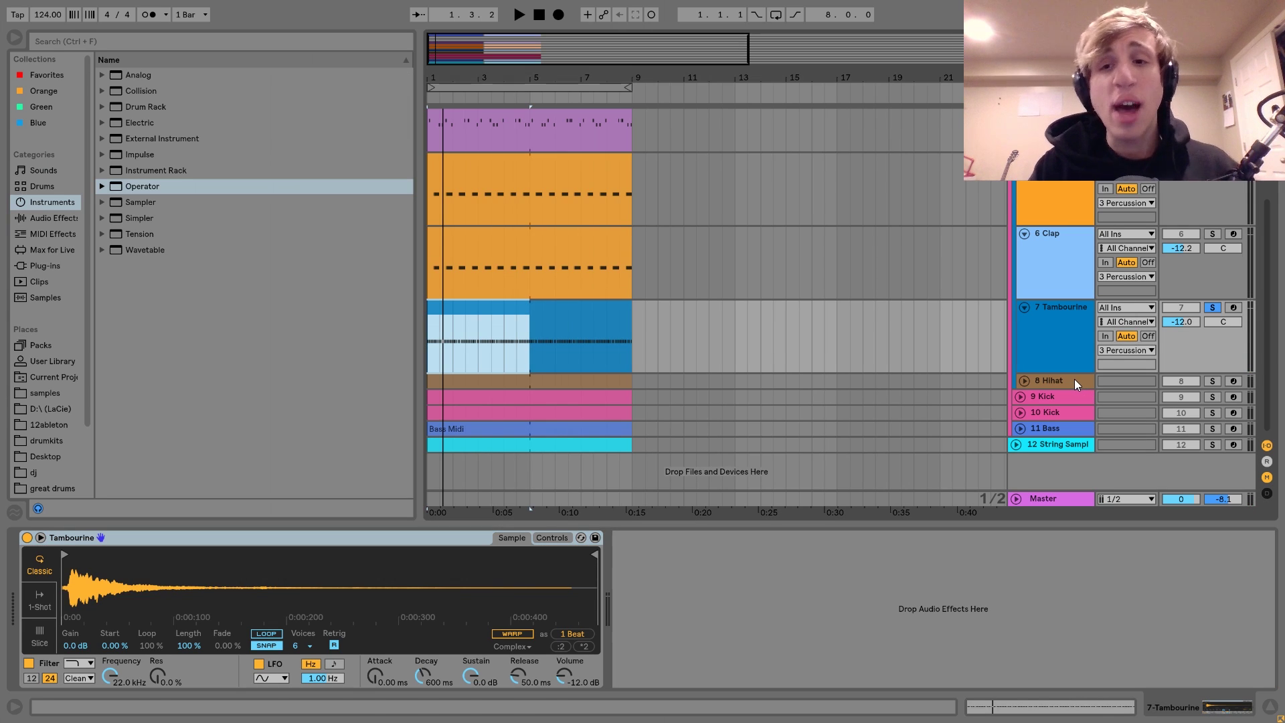
Step: Unfold the Hihat track, play it soloed, and show its sample file in the browser
left_click(1050, 381)
left_click(1024, 381)
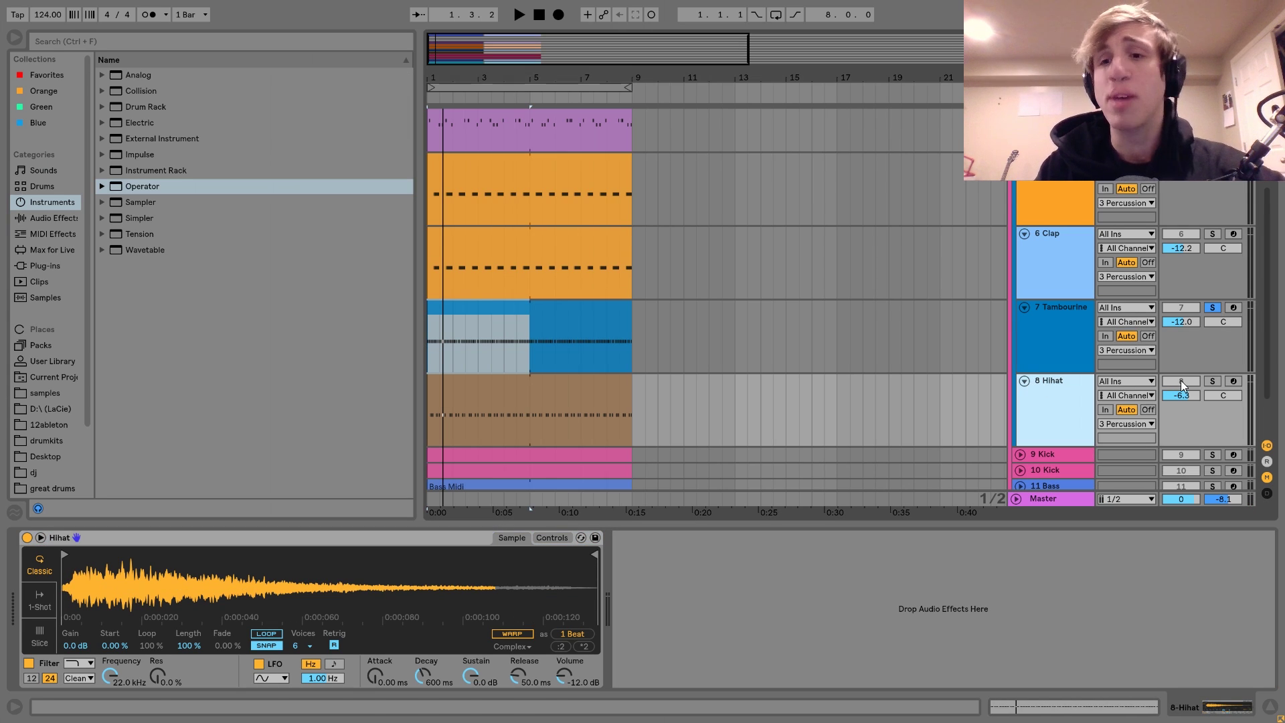
left_click(1210, 380)
scroll(1209, 380, "down", 1)
key("space")
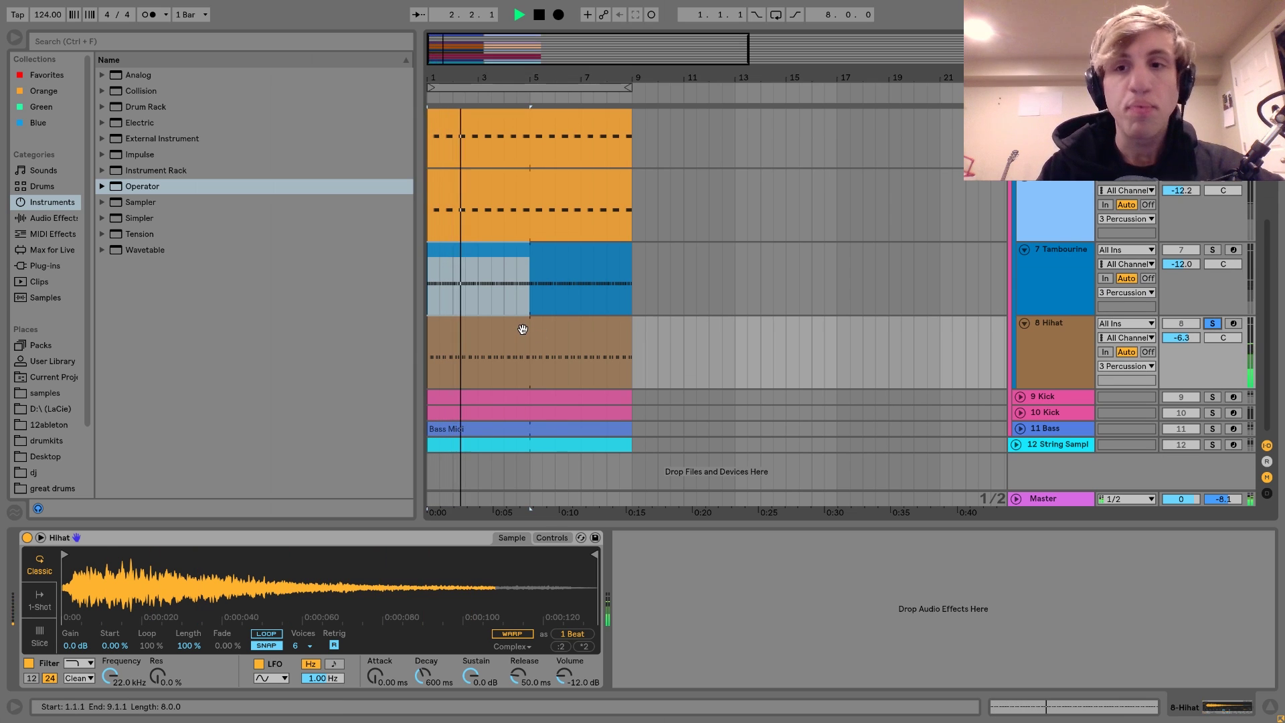
right_click(323, 599)
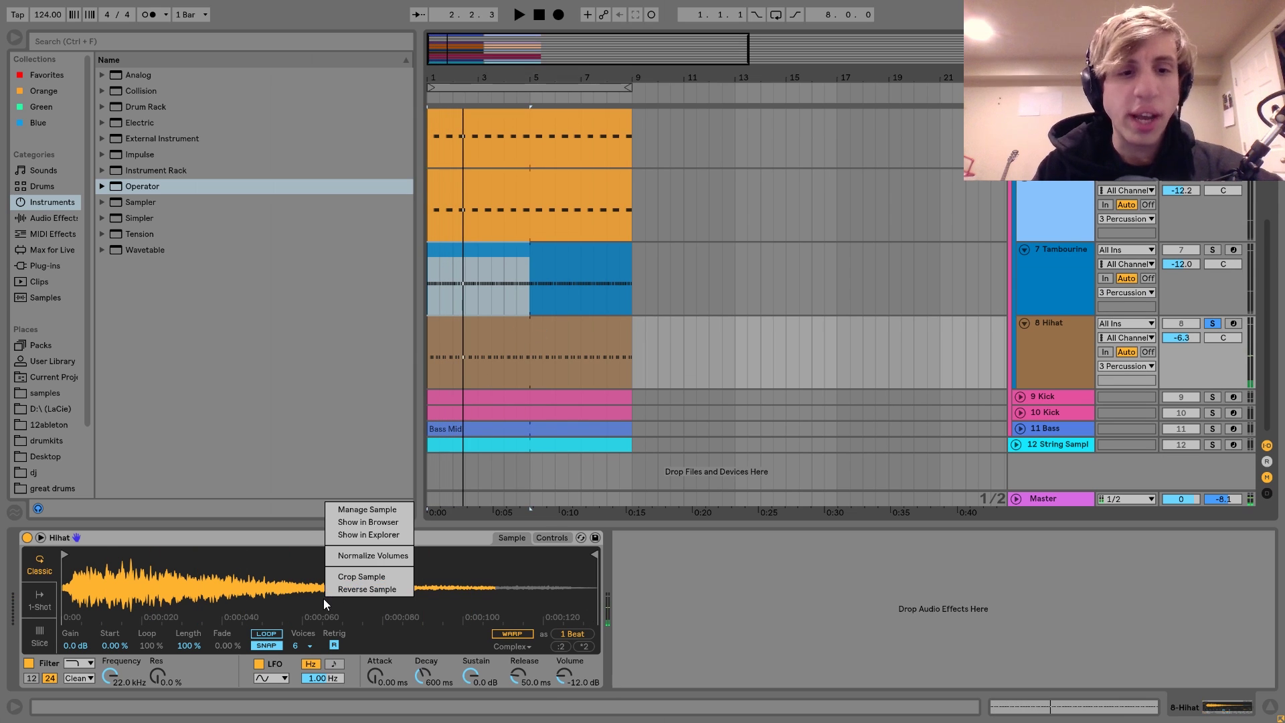
left_click(375, 521)
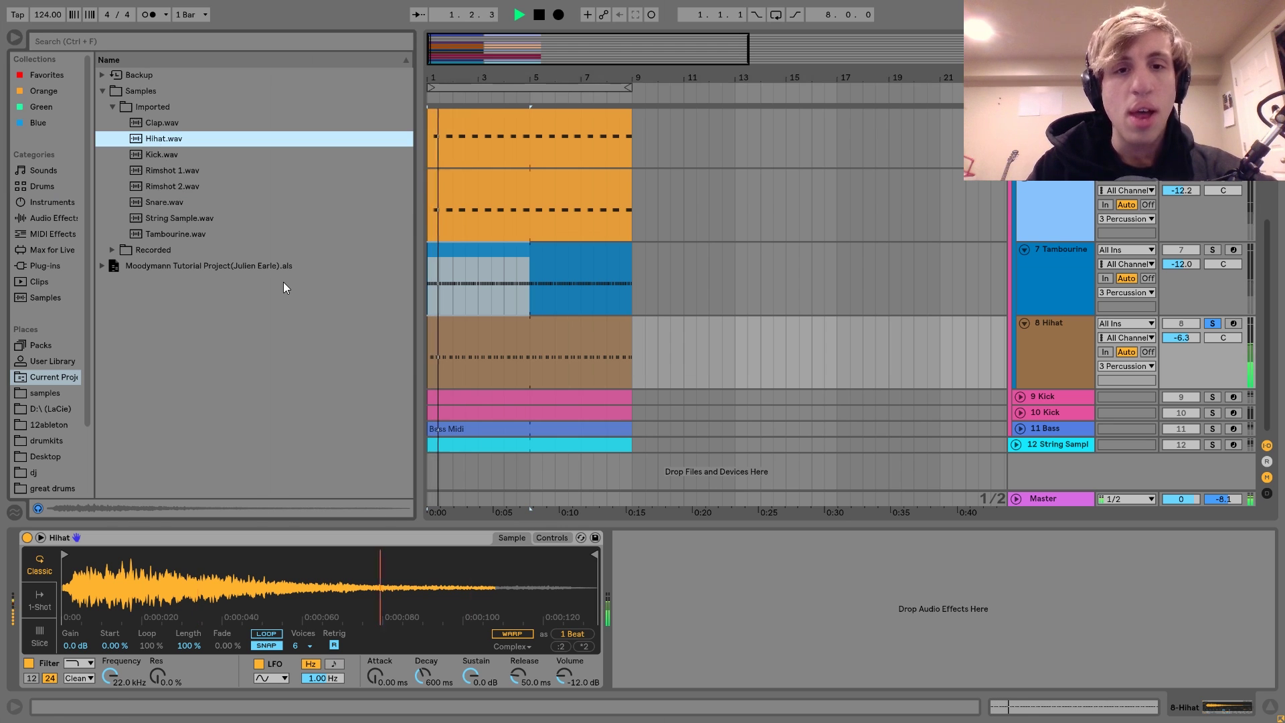
Step: Open the Hihat's MIDI clip, select its first two low-velocity notes, play the pattern, and return to the track's sampler
left_click(544, 325)
double_click(543, 325)
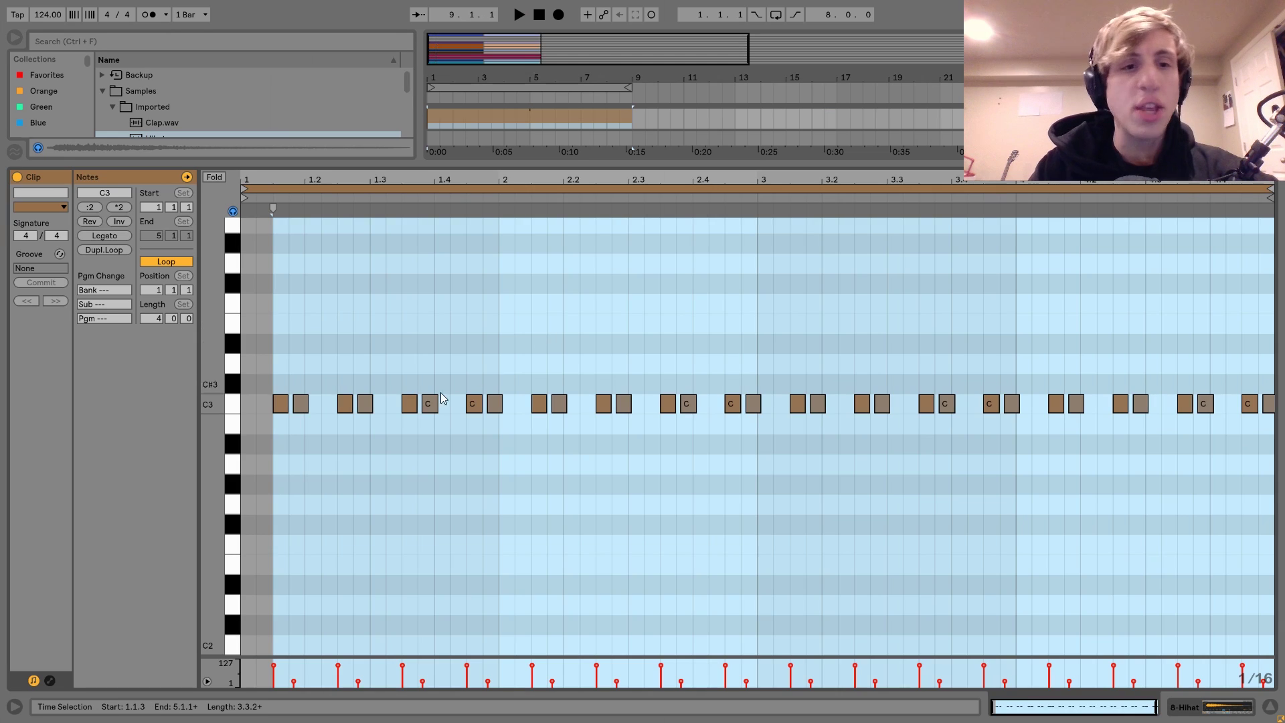
left_click(302, 406)
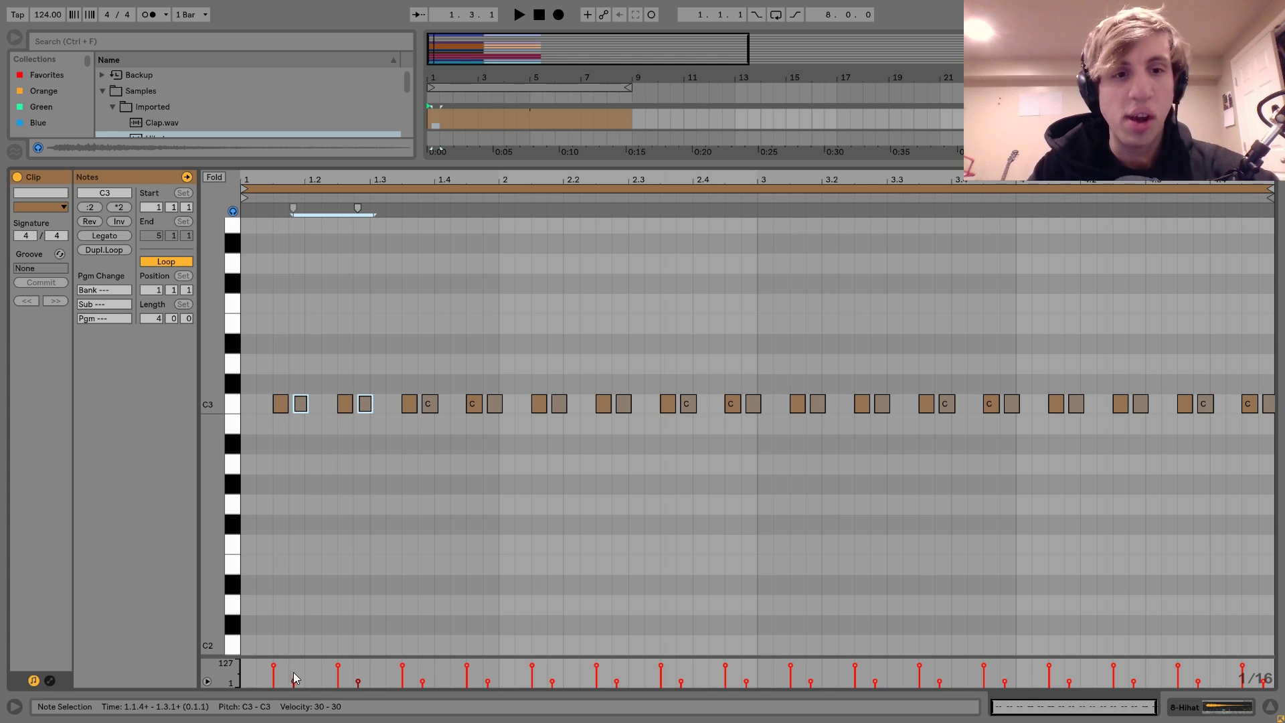
key("space")
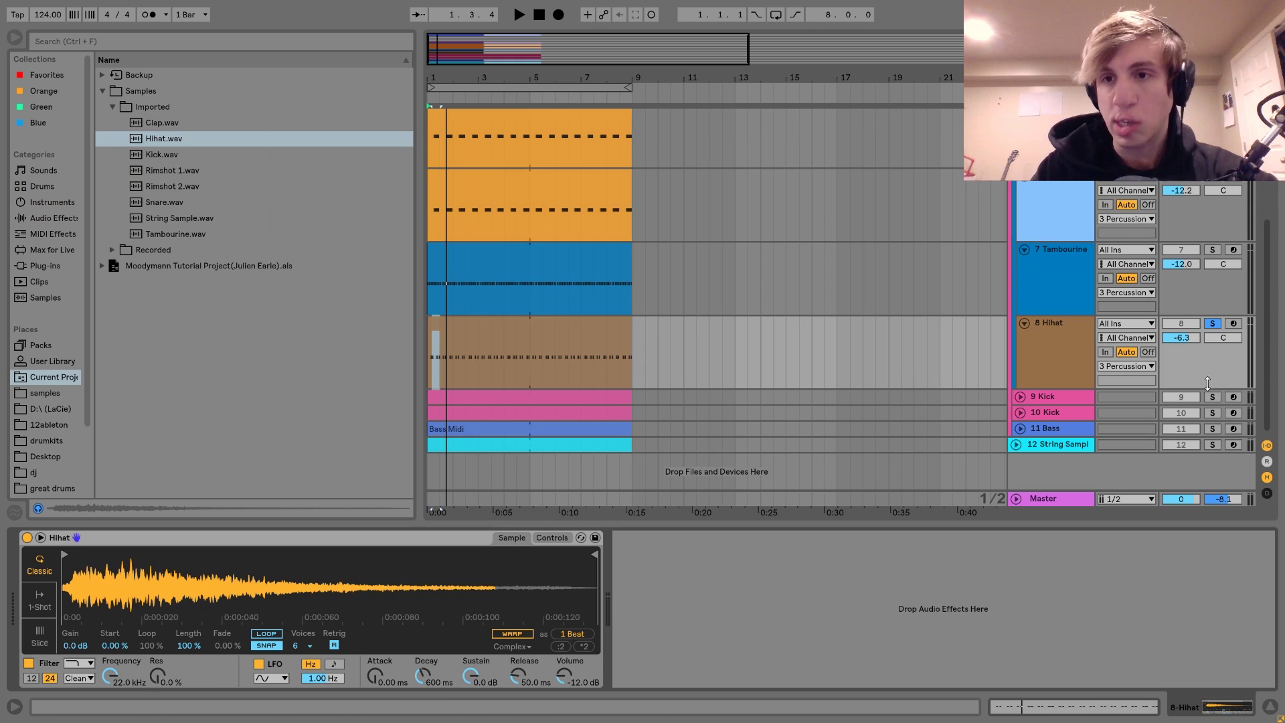
scroll(1217, 354, "up", 3)
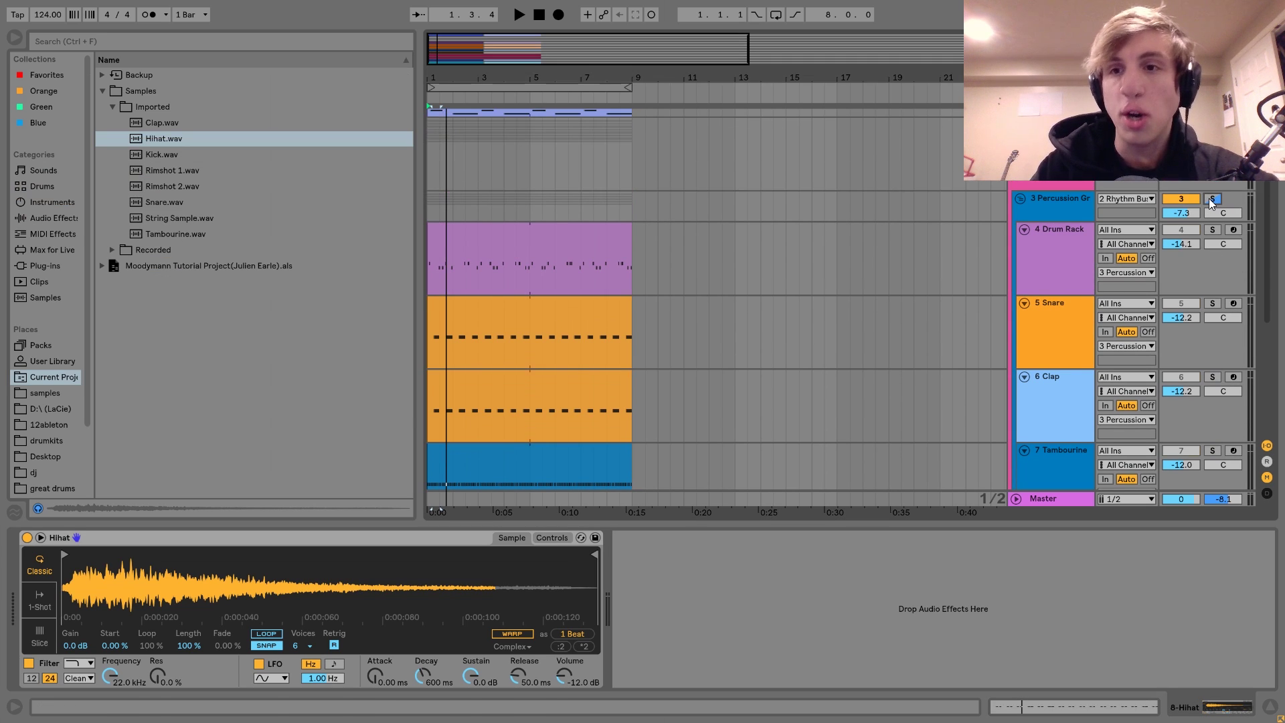
Step: Play the percussion tracks together and reopen the Hihat track's MIDI clip
key("space")
scroll(1211, 204, "down", 4)
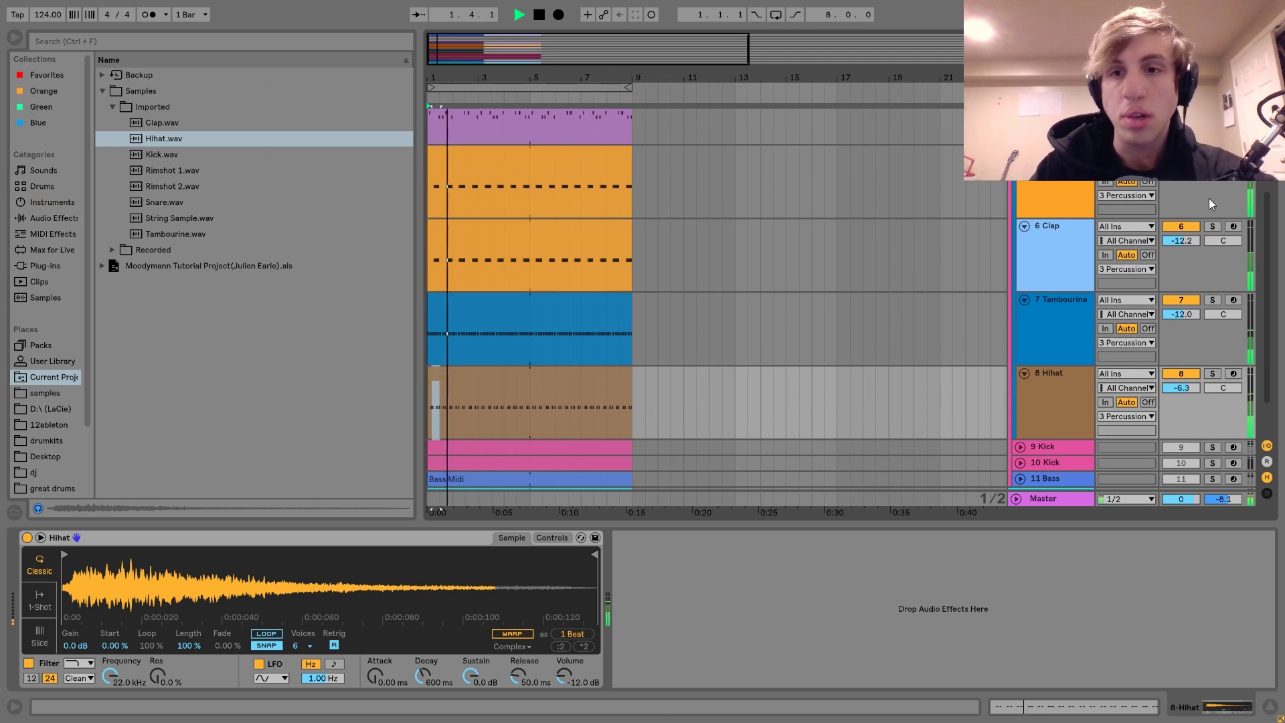
left_click(1080, 396)
double_click(569, 384)
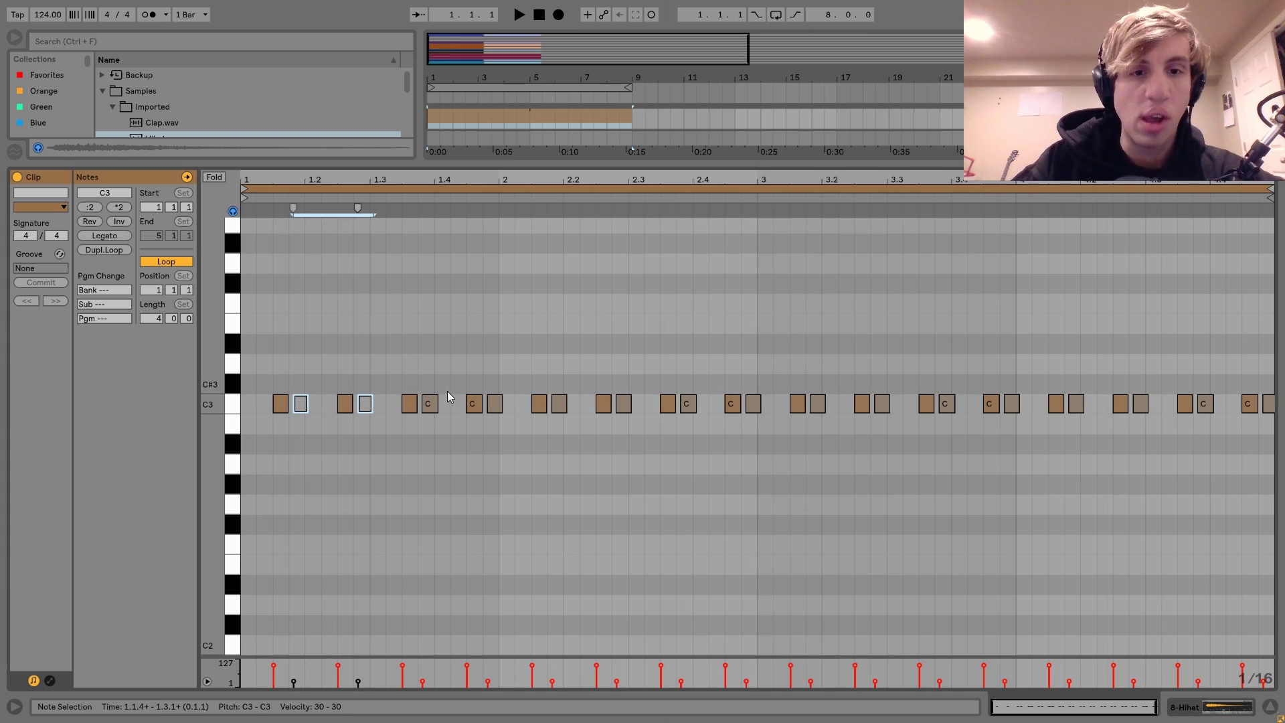
Step: Select the Hihat clip's third and fourth low-velocity notes, play the pattern, and return to the track's sampler
left_click(428, 404)
key("space")
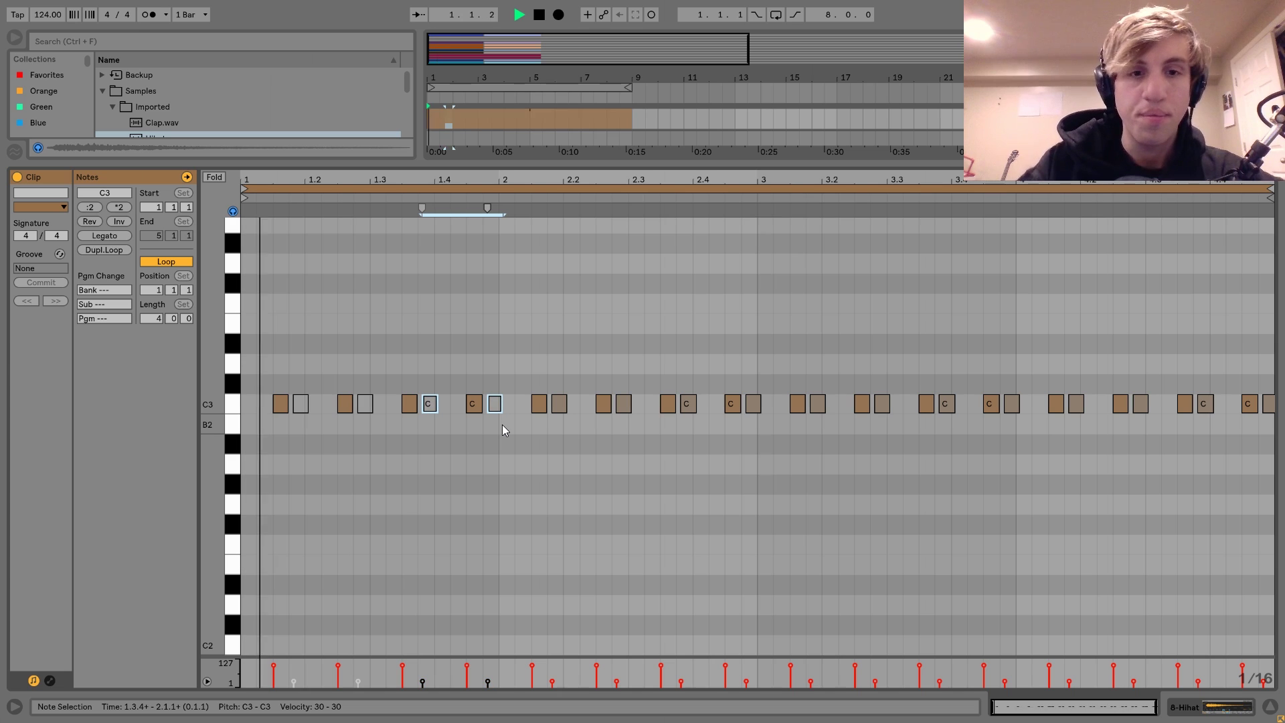
key("space")
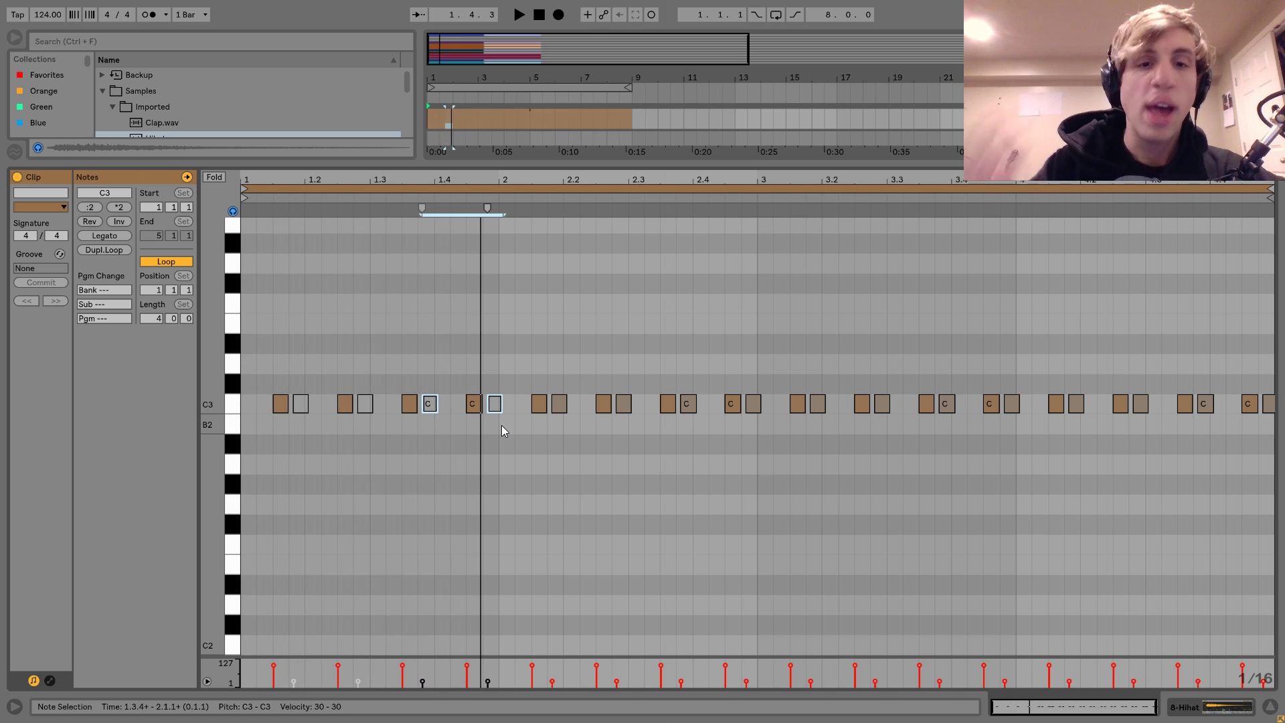
key("ctrl+z")
key("ctrl+z")
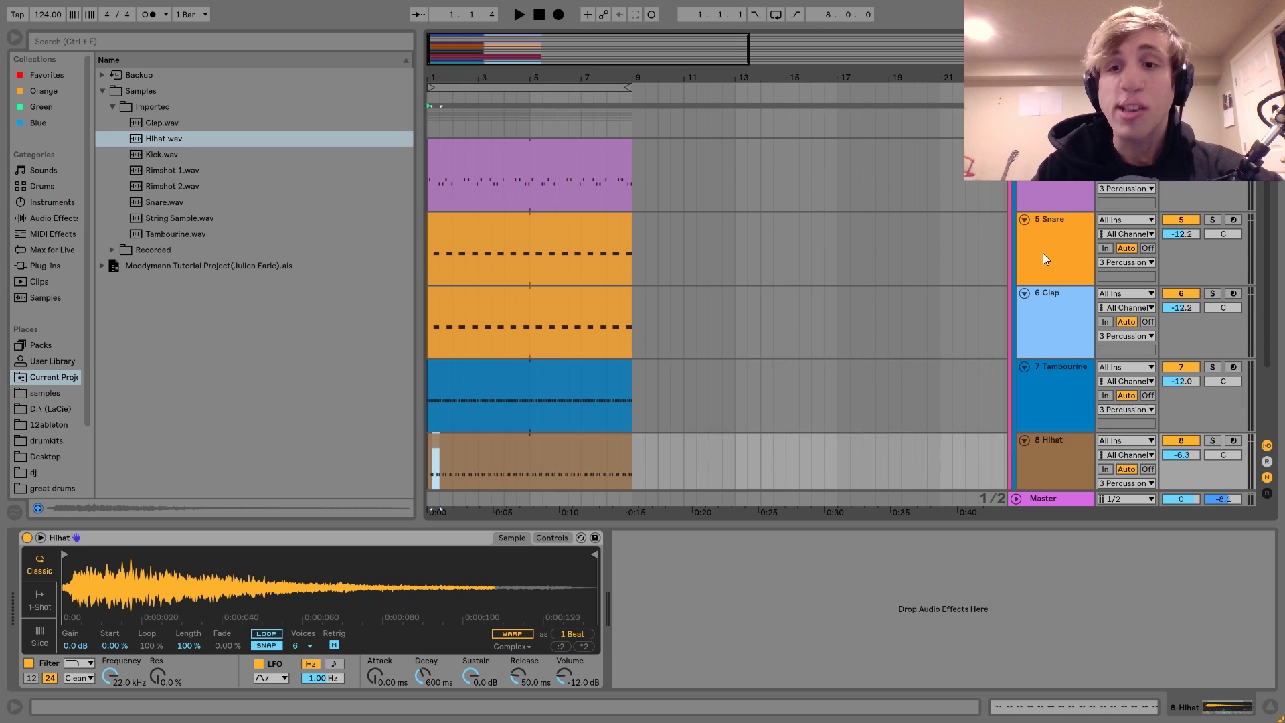
Step: Show the Percussion Group's effects, play it with Drum Buss switched off and back on, and select its EQ Eight
scroll(1042, 253, "up", 1)
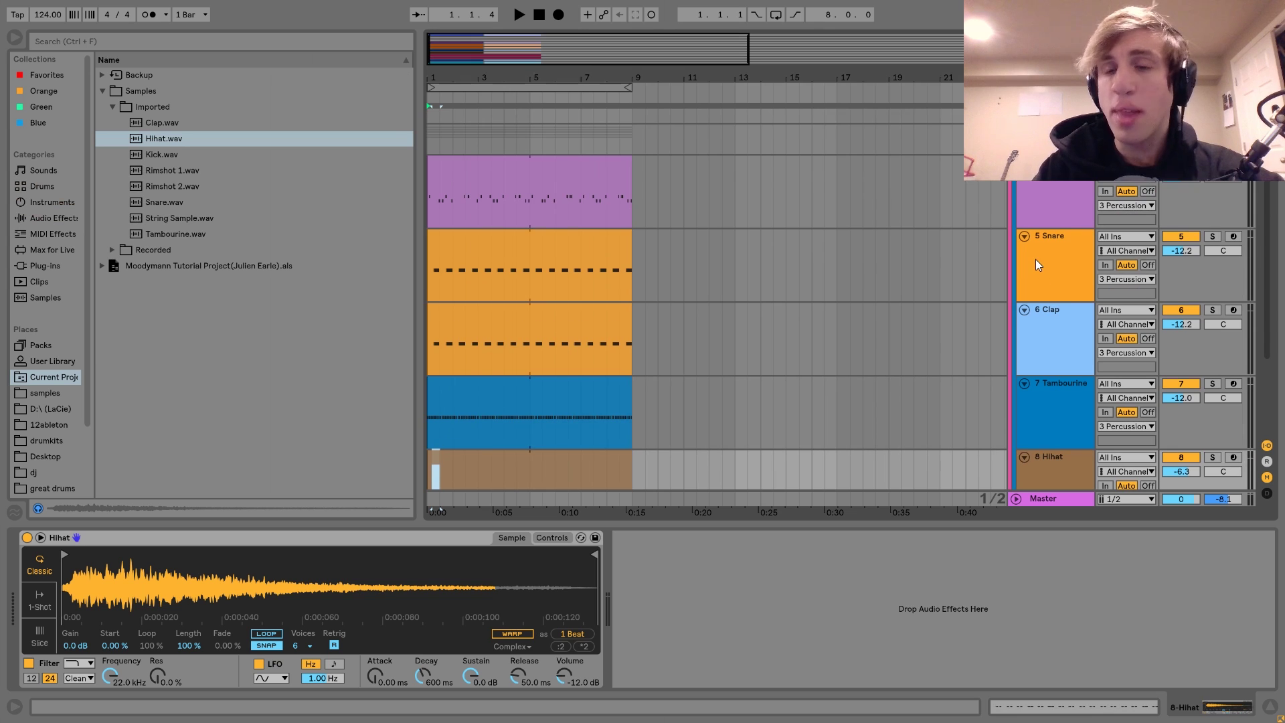
left_click(1050, 202)
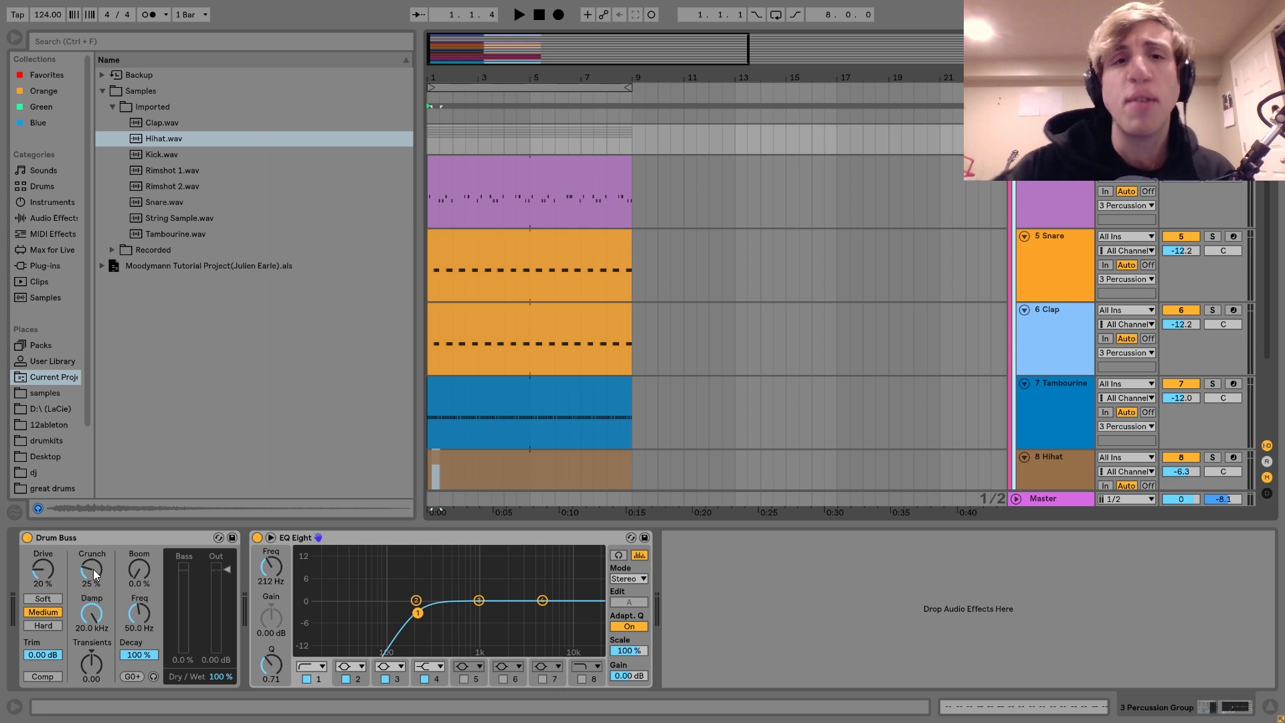
left_click(26, 536)
key("space")
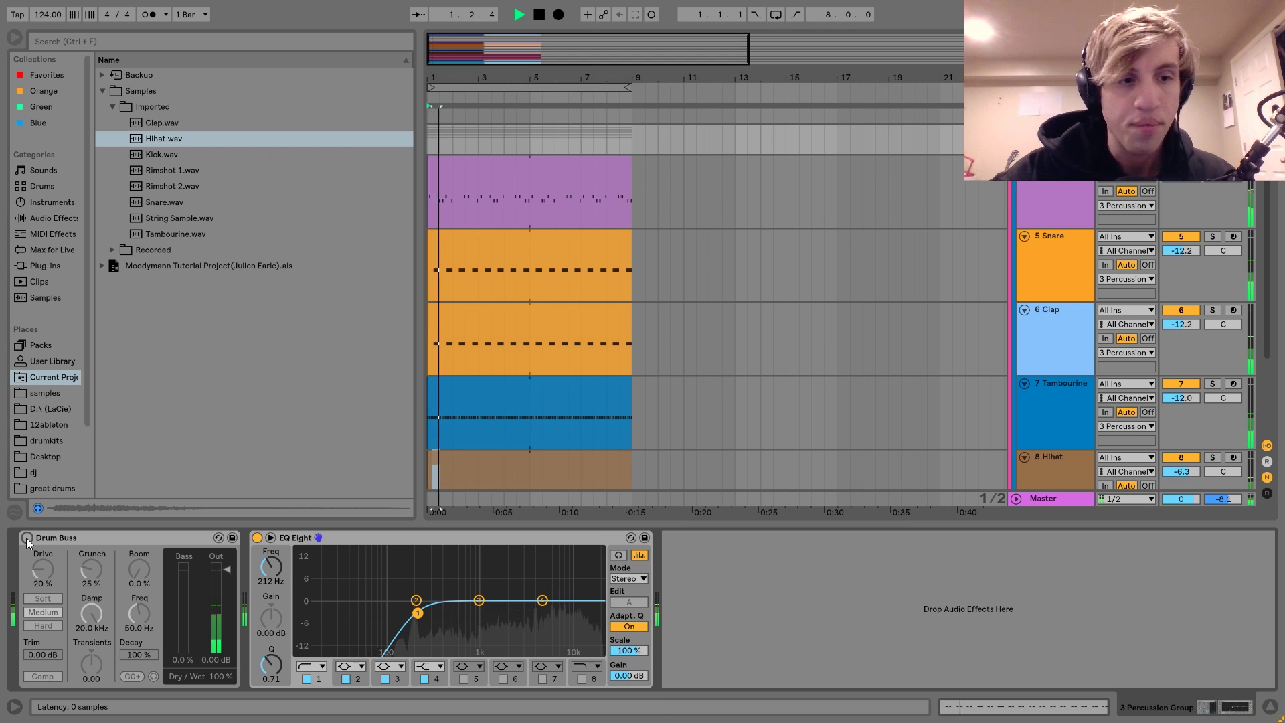
left_click(26, 537)
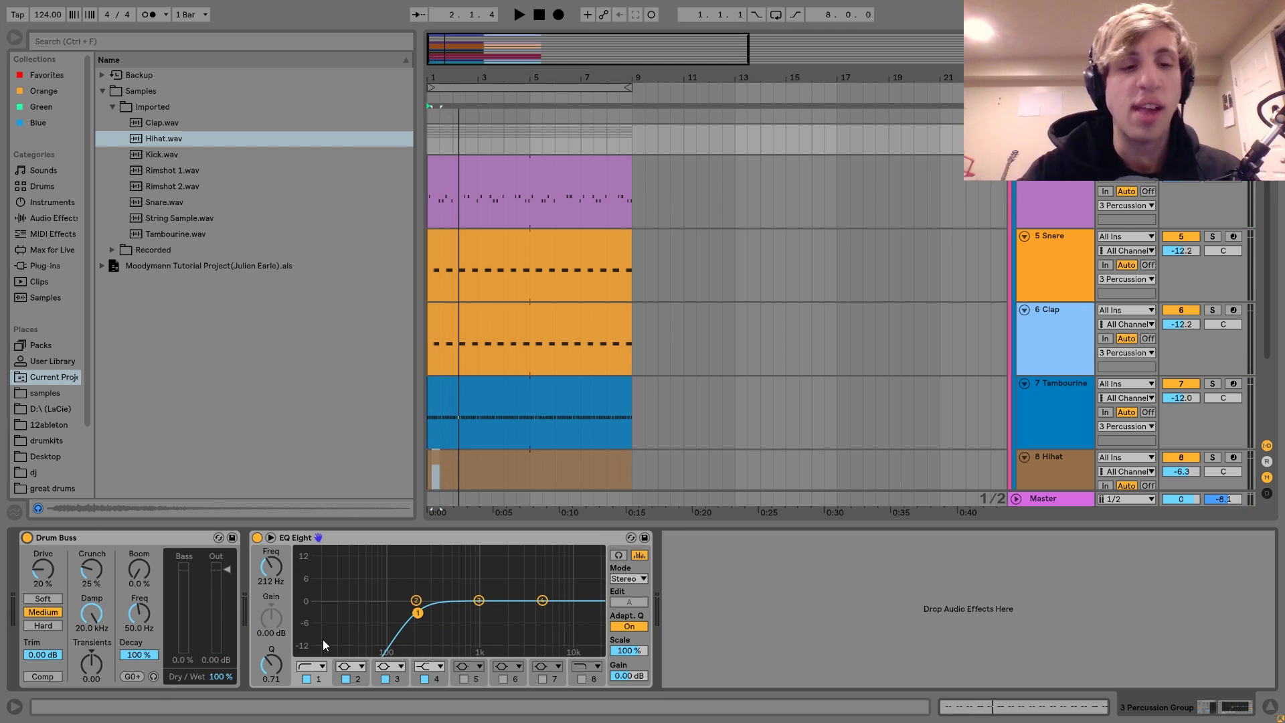
key("space")
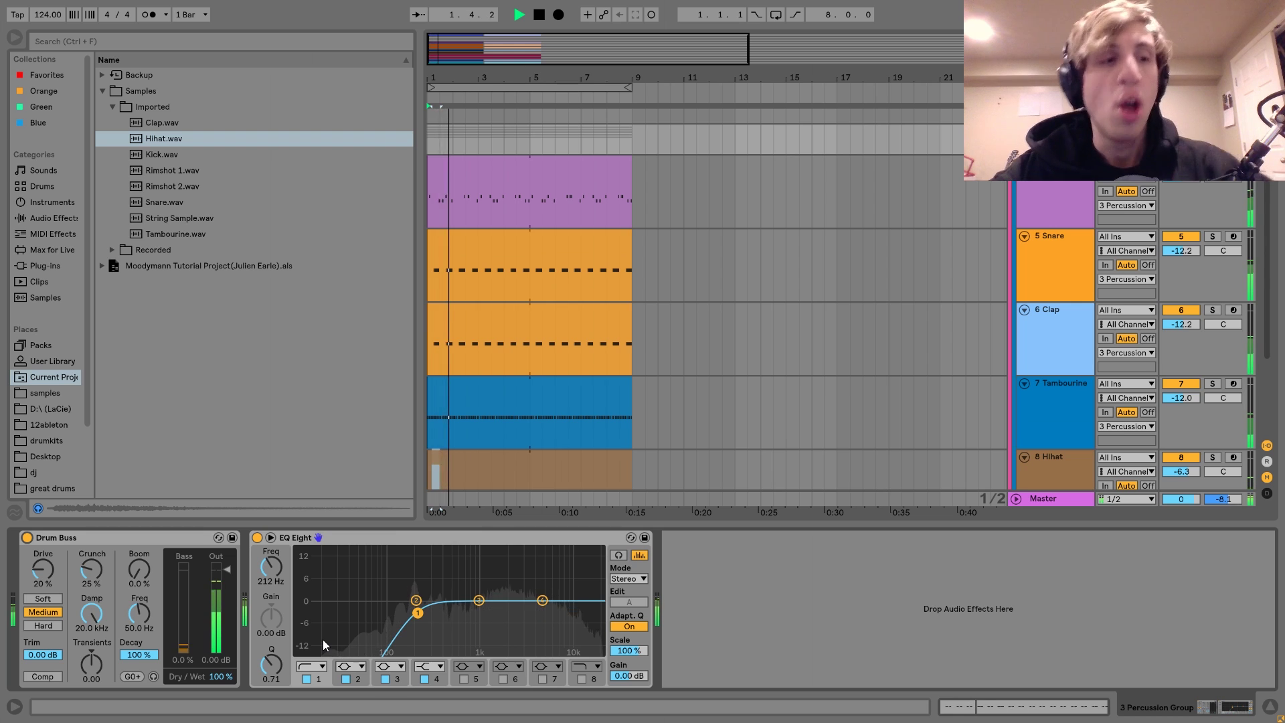
key("space")
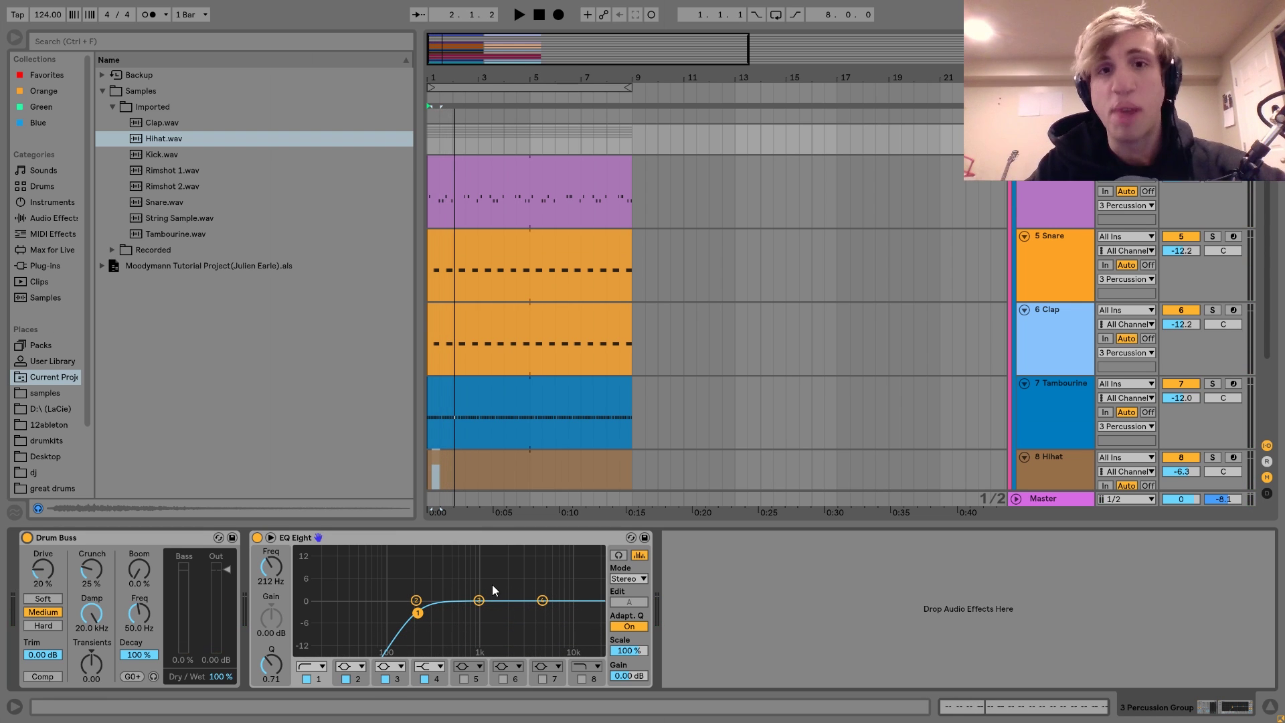
left_click(286, 537)
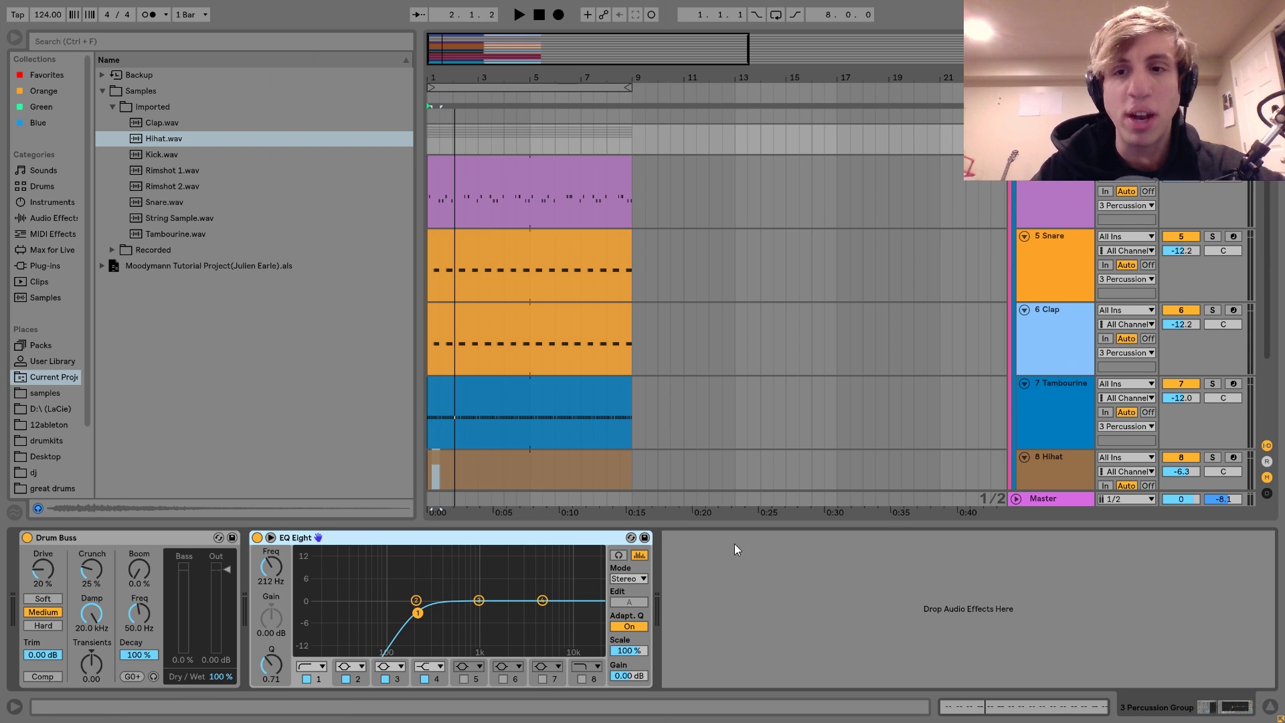
Step: Solo both Kick tracks, play them together, and unfold tracks 9 and 10 to show their patterns
scroll(796, 392, "down", 3)
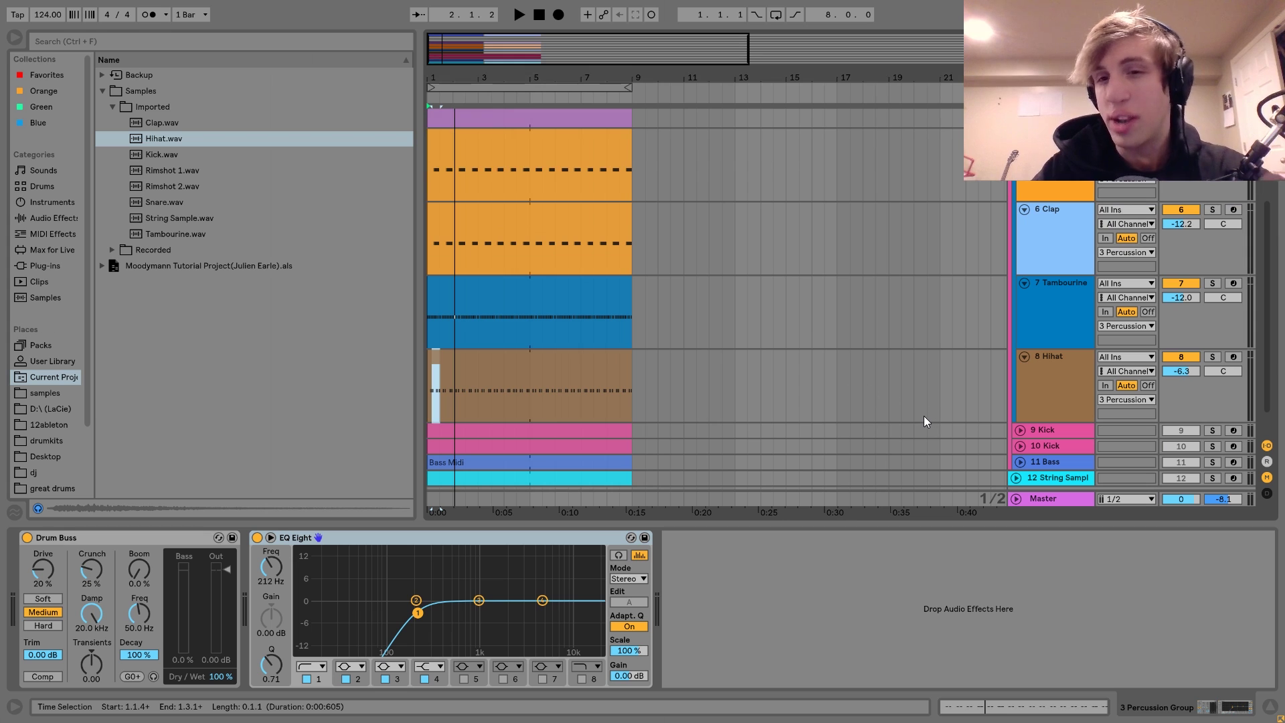
scroll(920, 420, "down", 2)
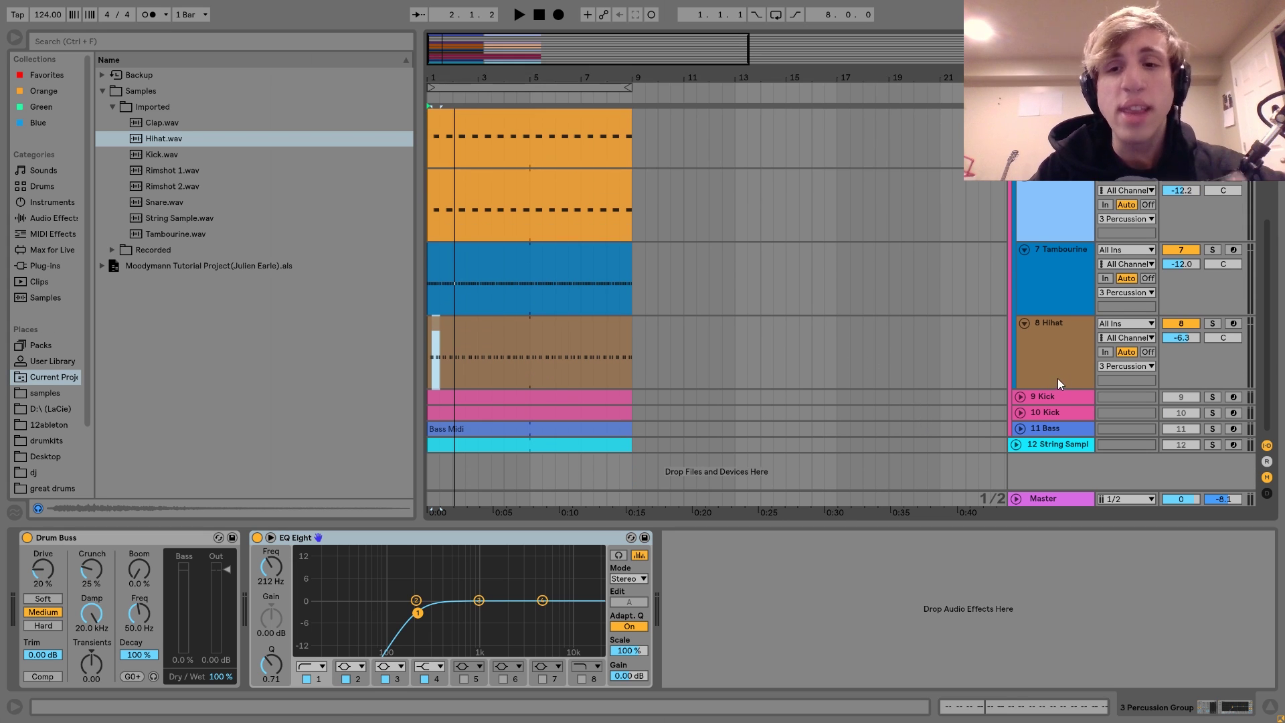
left_click(1060, 398)
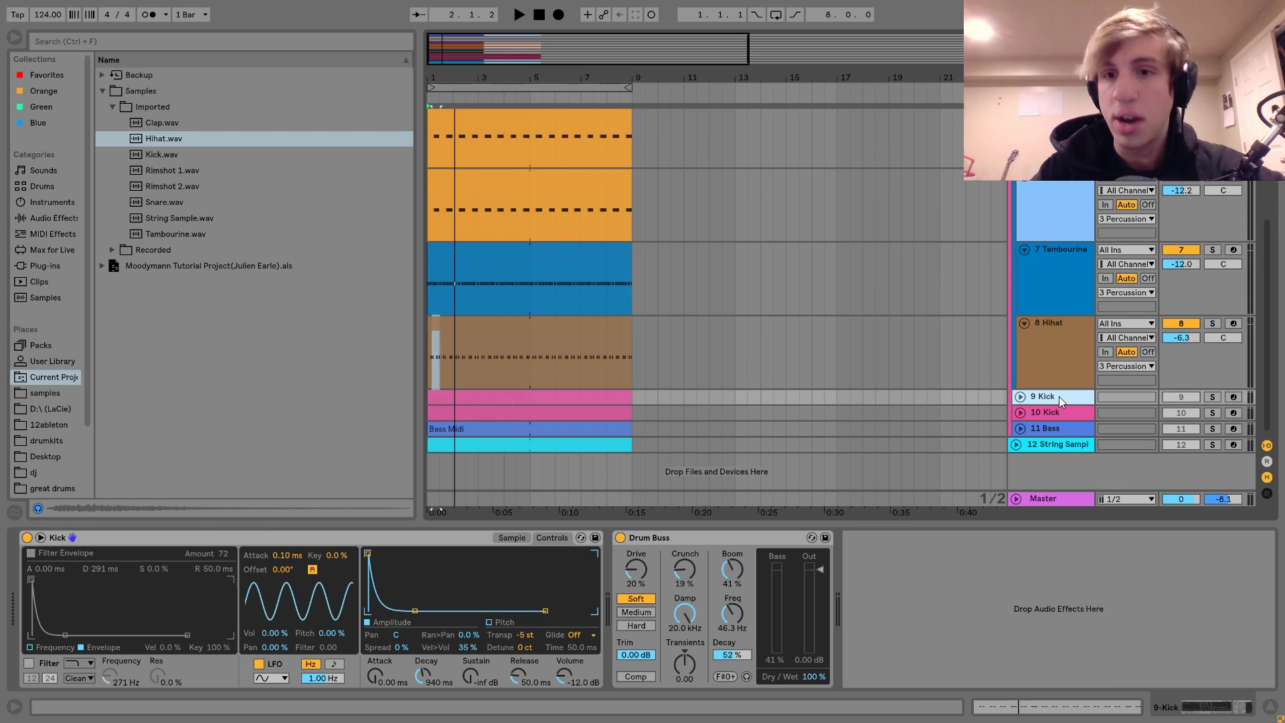
left_click(1212, 397)
key("space")
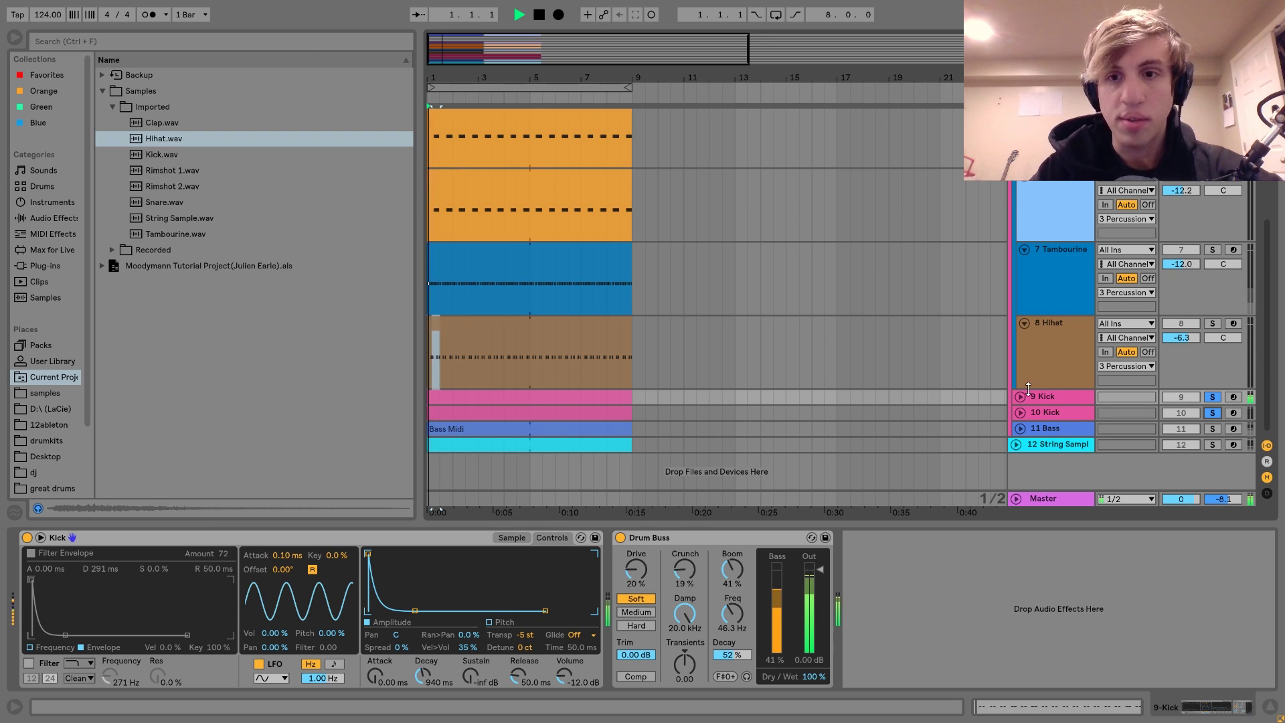
left_click(1047, 395)
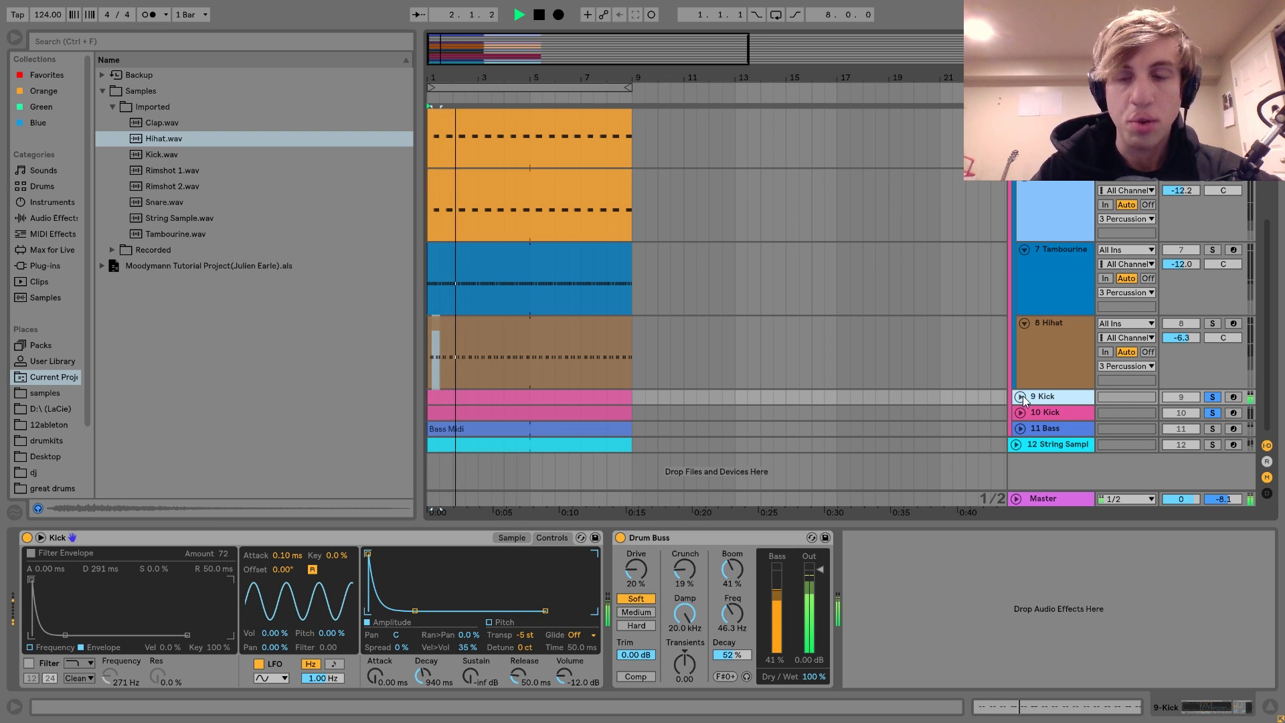
left_click(1021, 396)
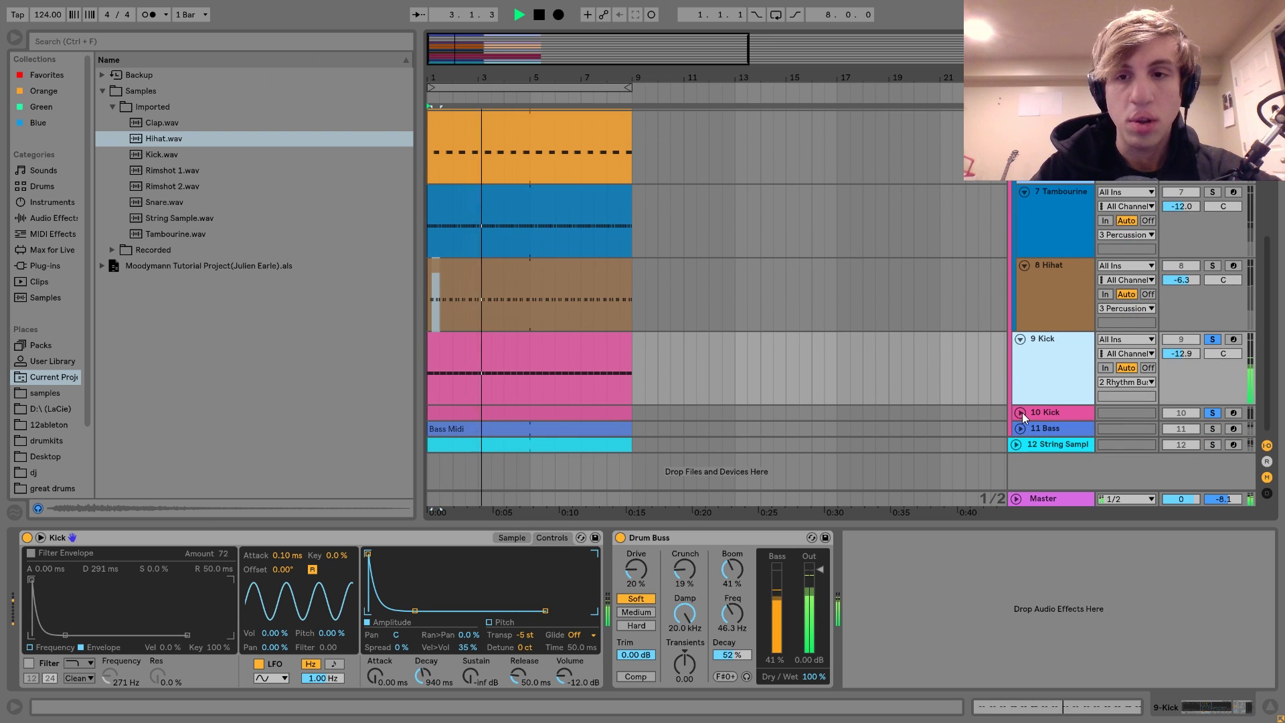
left_click(1021, 412)
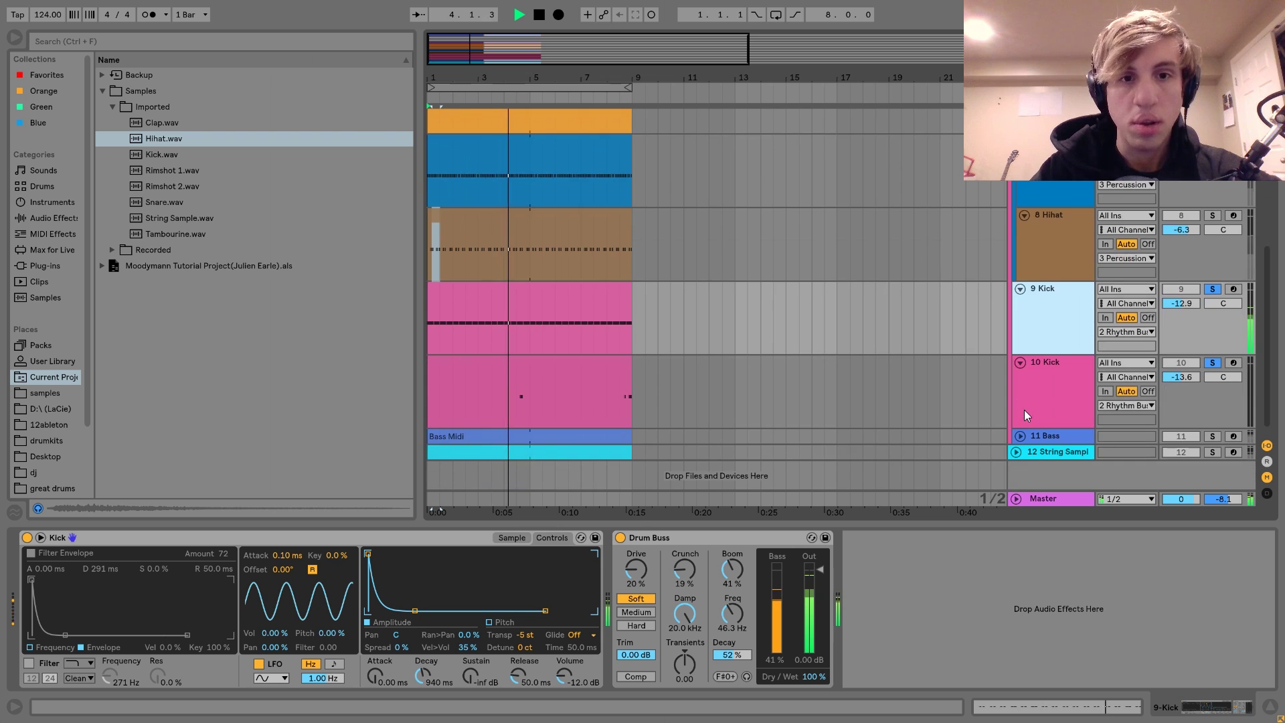
key("space")
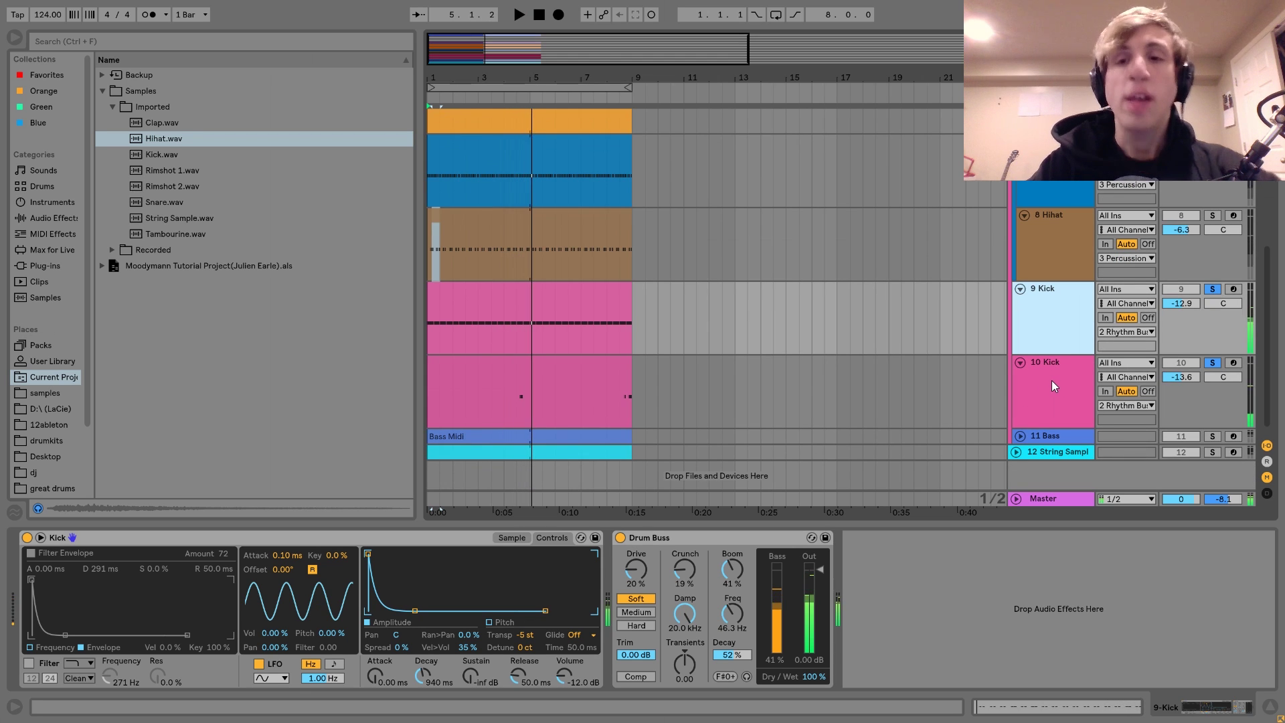
Step: Compare the devices on tracks 9 Kick and 10 Kick while switching which of the two is soloed
left_click(1211, 365)
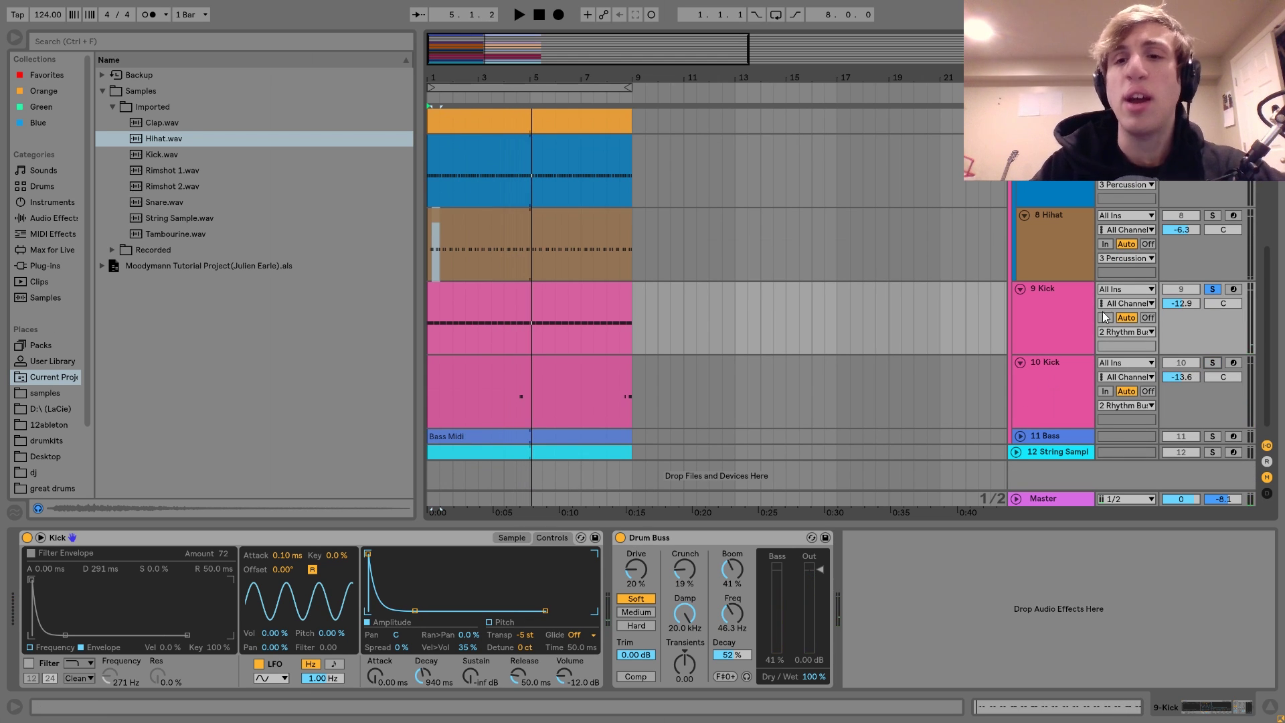
left_click(1069, 300)
left_click(1040, 400)
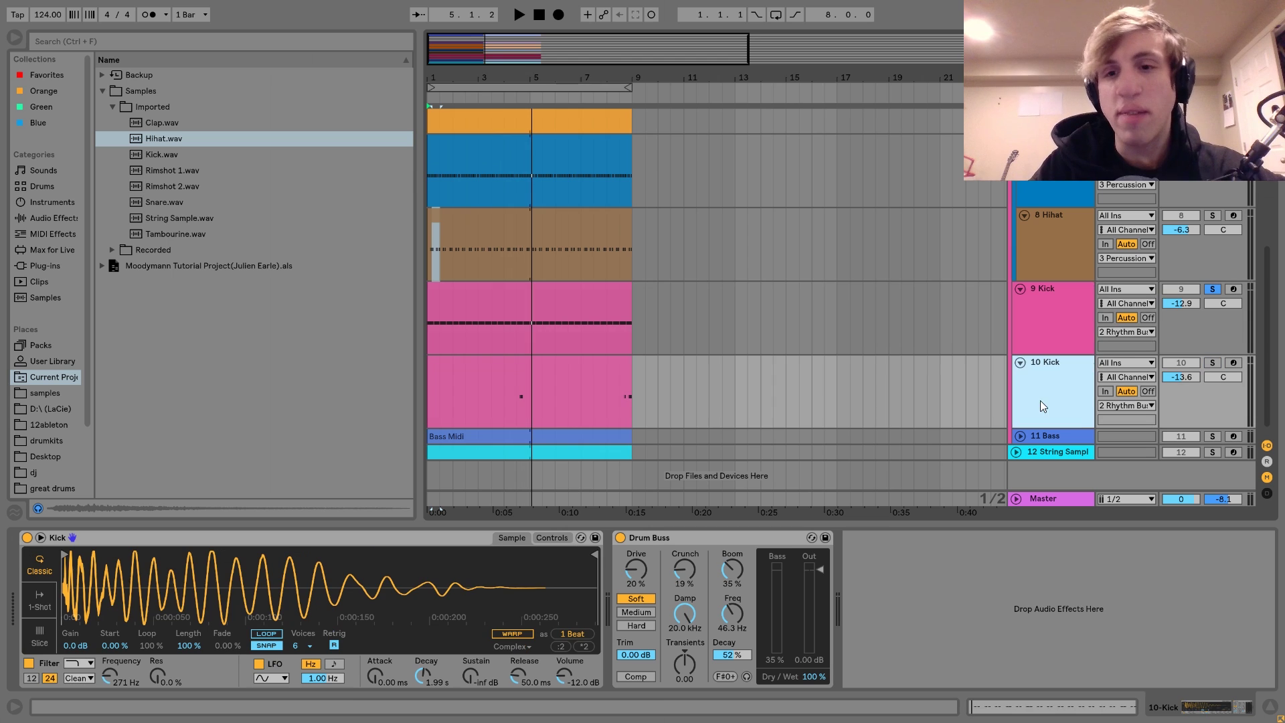
left_click(1213, 361)
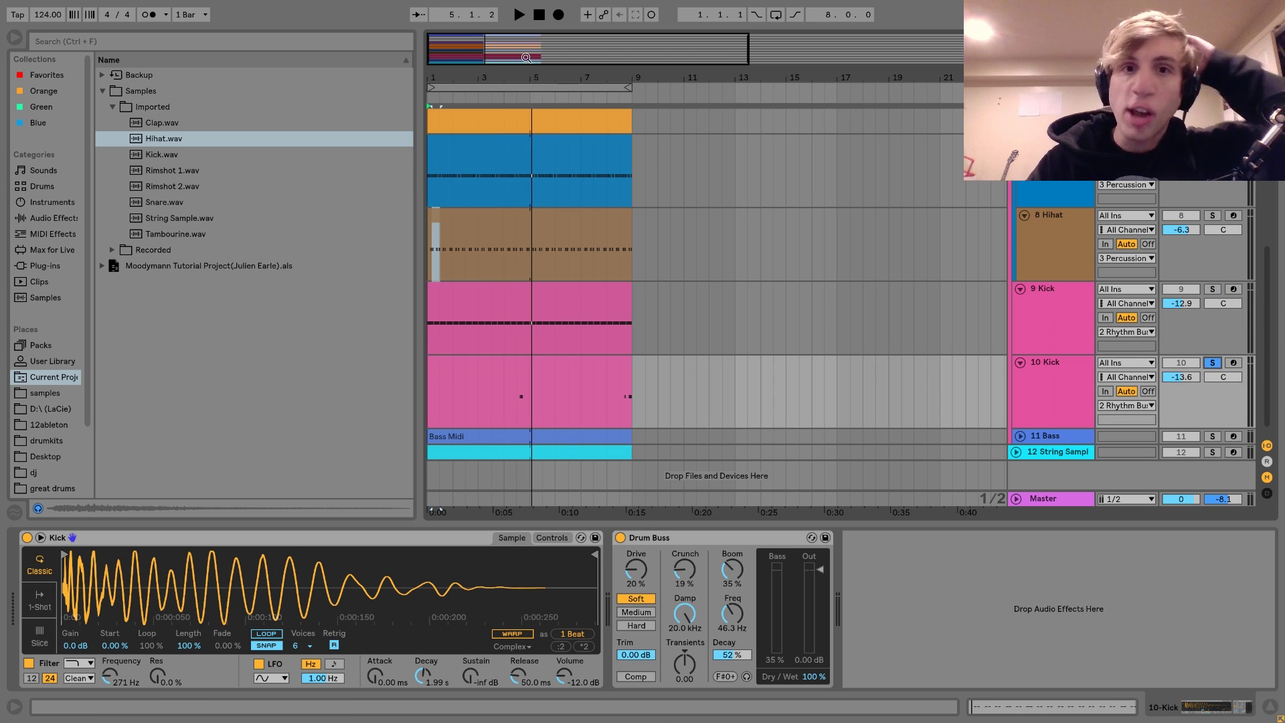
Step: Play both Kick tracks soloed around the second kick's sparse notes, including the passage from bar 8 to bar 9
left_click_drag(528, 77, 533, 215)
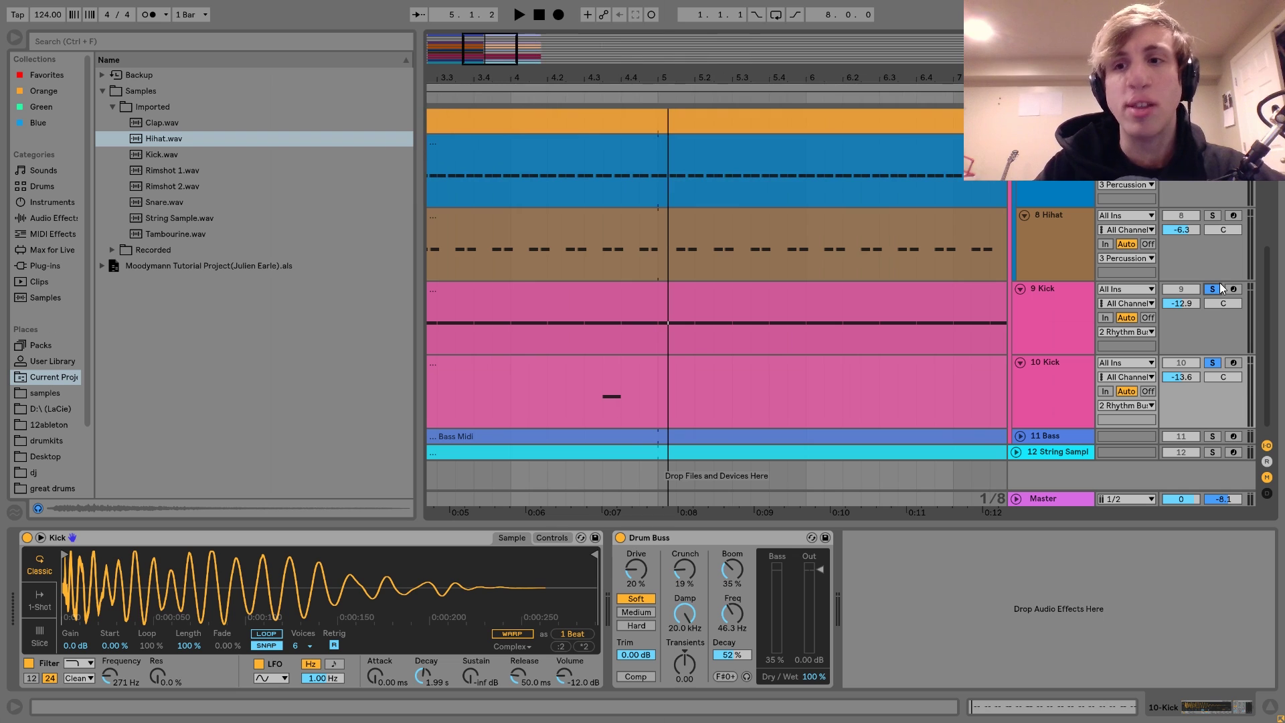
left_click(507, 342)
key("space")
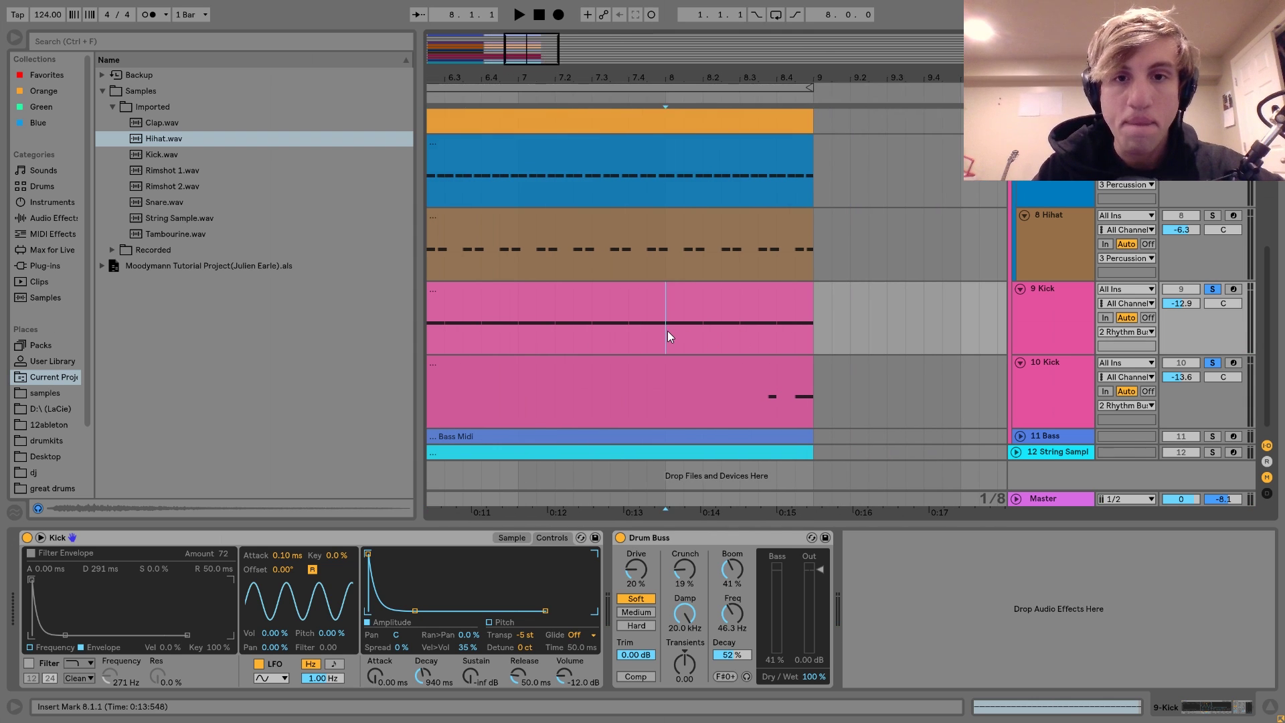
key("space")
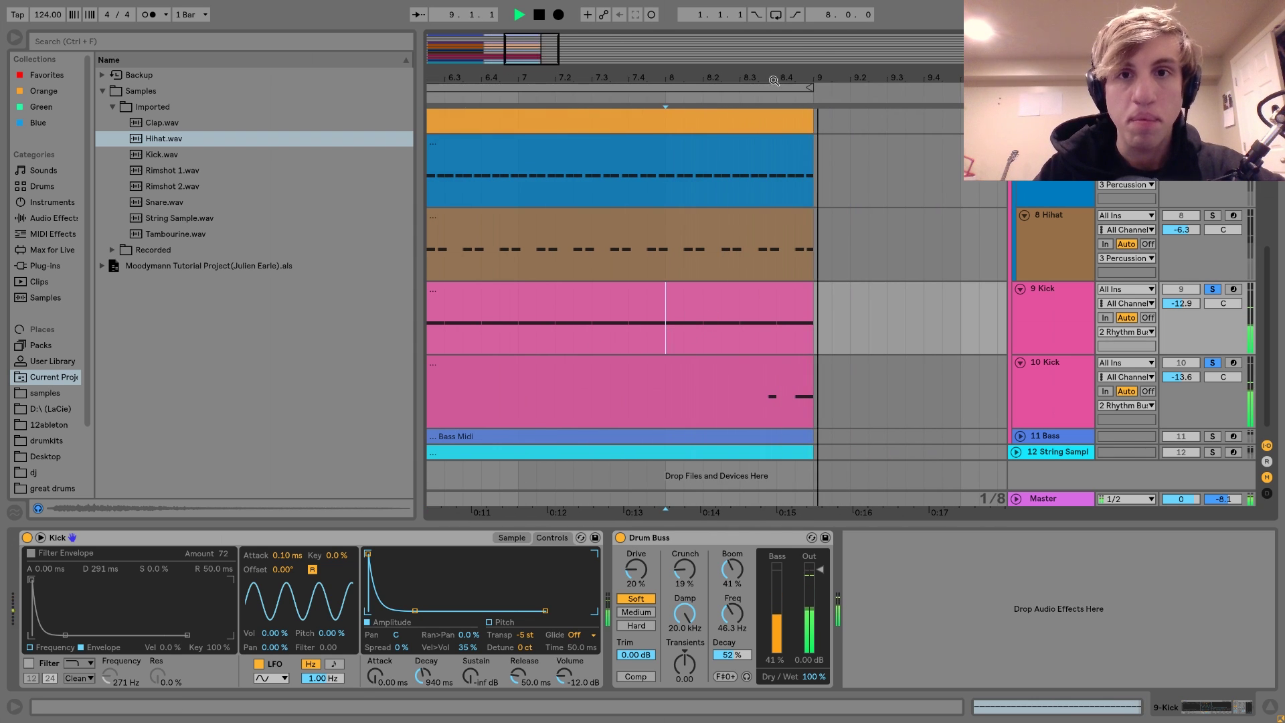
key("space")
Step: Select the 10 Kick clip and show its sampler's envelope and LFO controls
key("minus")
key("minus")
key("minus")
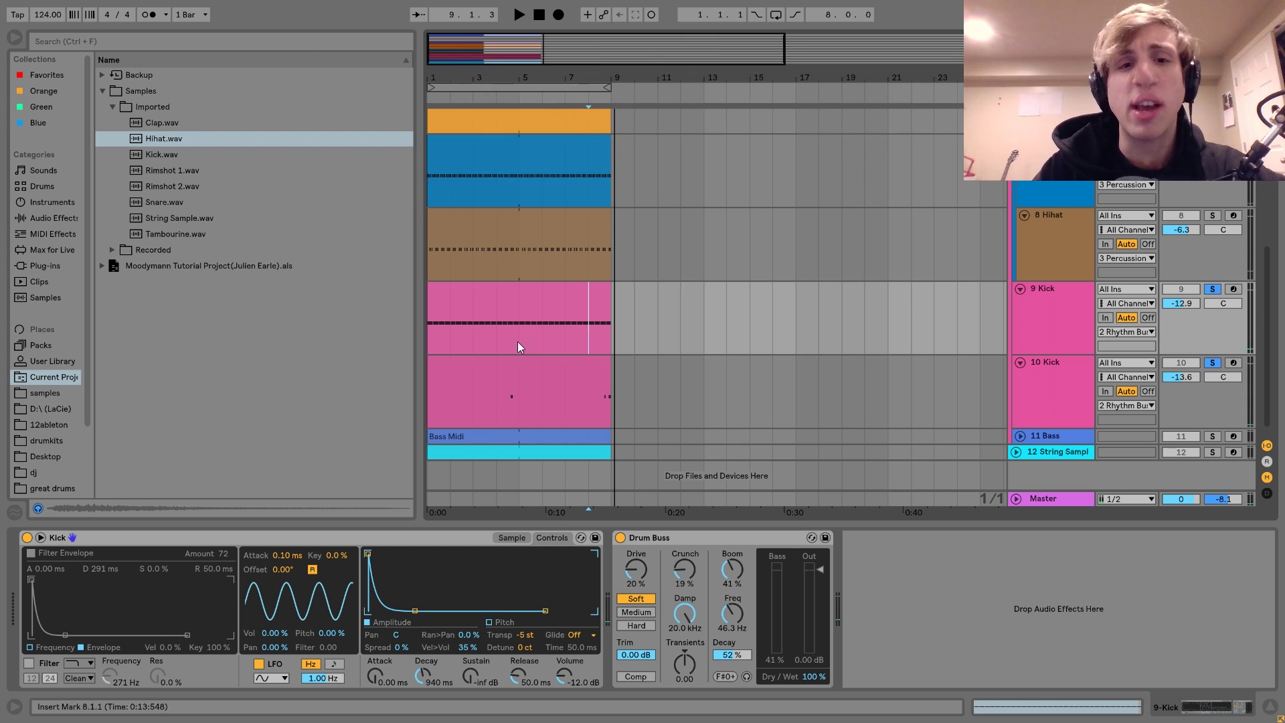
left_click(535, 395)
left_click(568, 543)
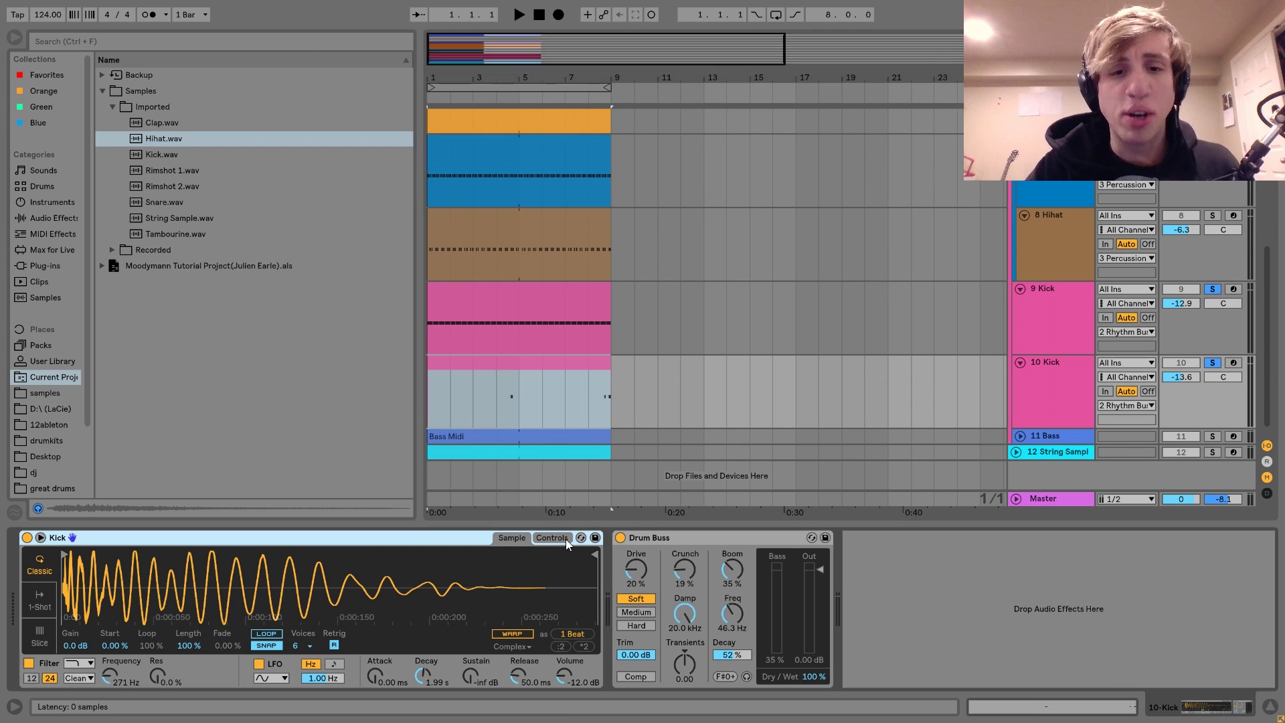
left_click(563, 539)
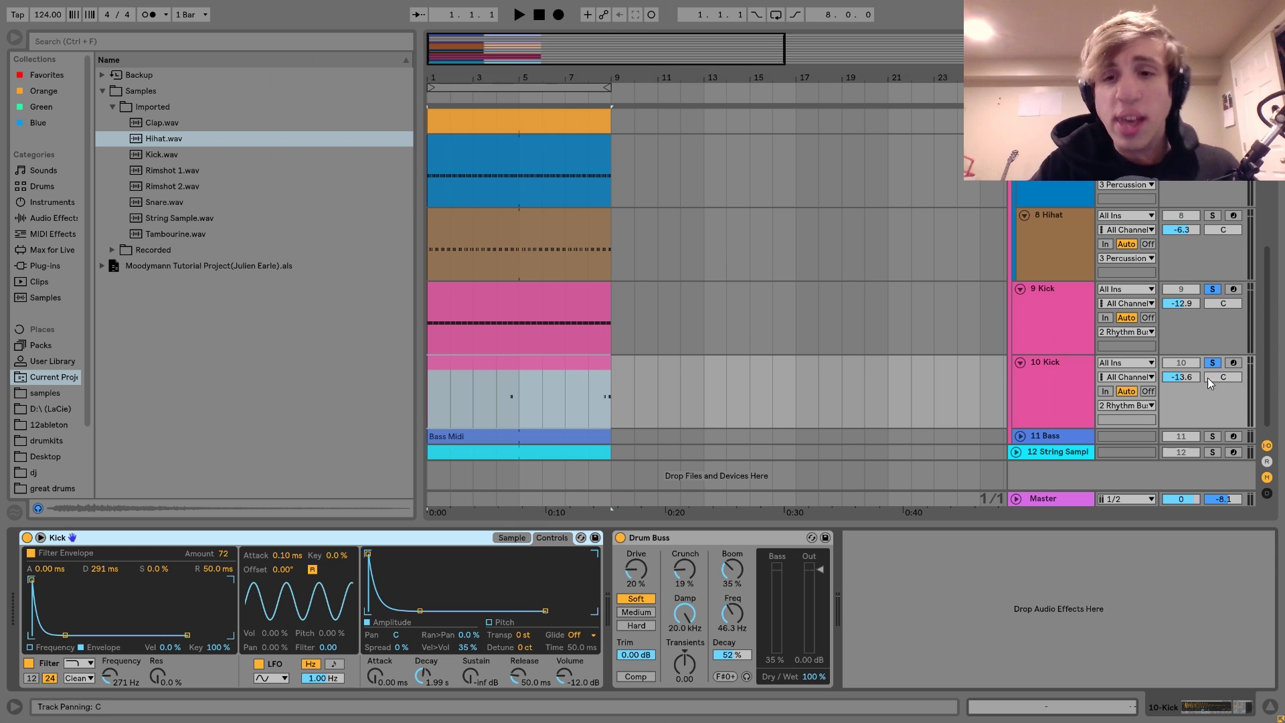
Step: Play only the 9 Kick track soloed and show its devices
left_click(1212, 290)
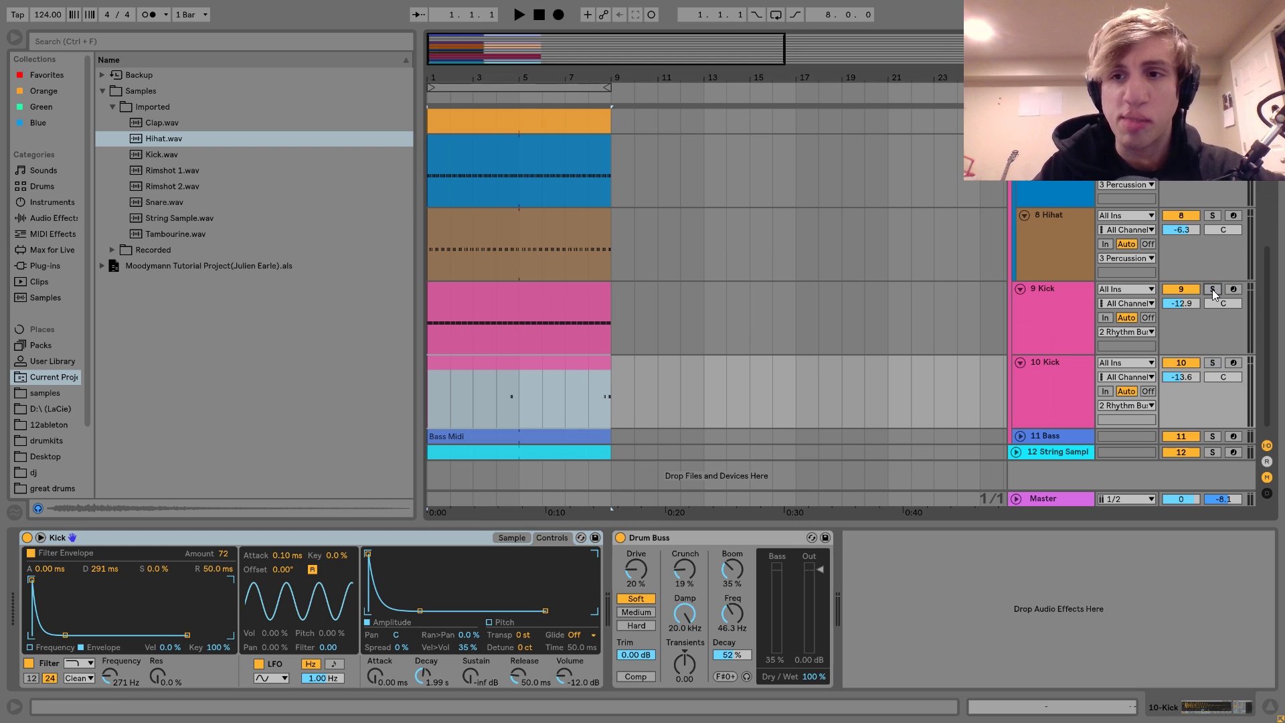
key("space")
left_click(1061, 302)
key("space")
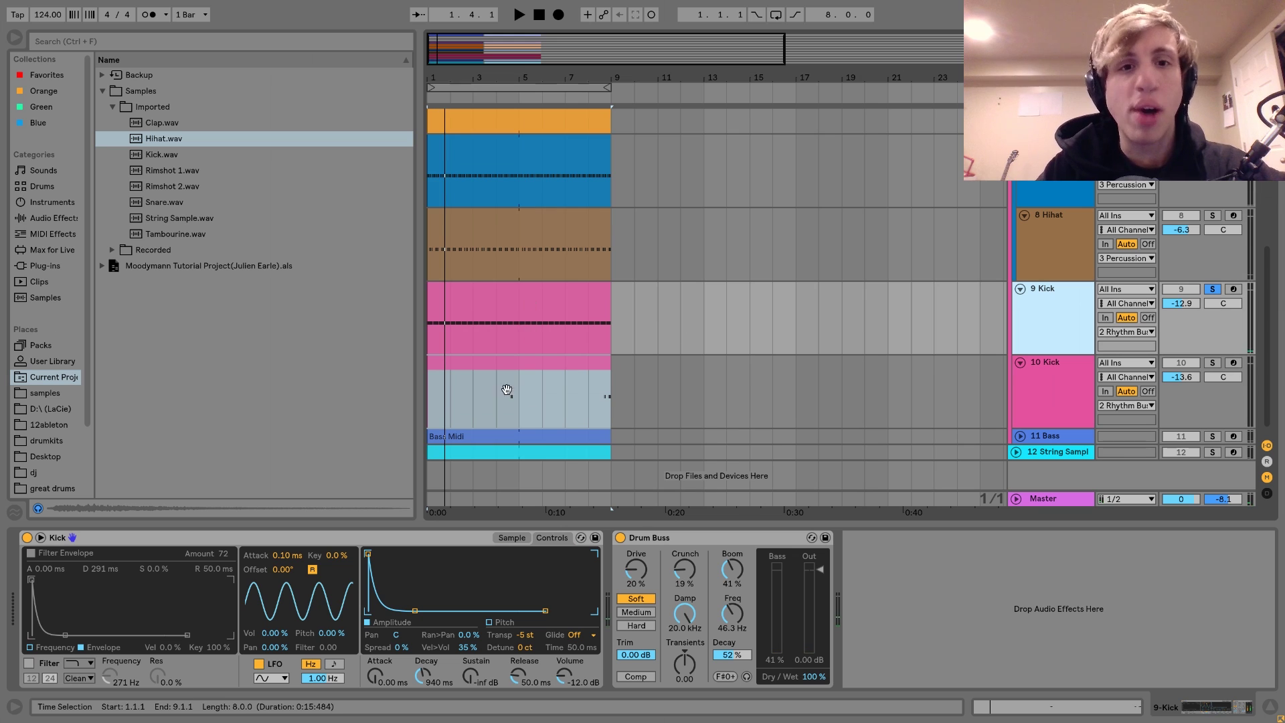
Step: Try inserting an extra C3 note at 4.3.3 in the 9 Kick clip, and undo the insertion
double_click(503, 320)
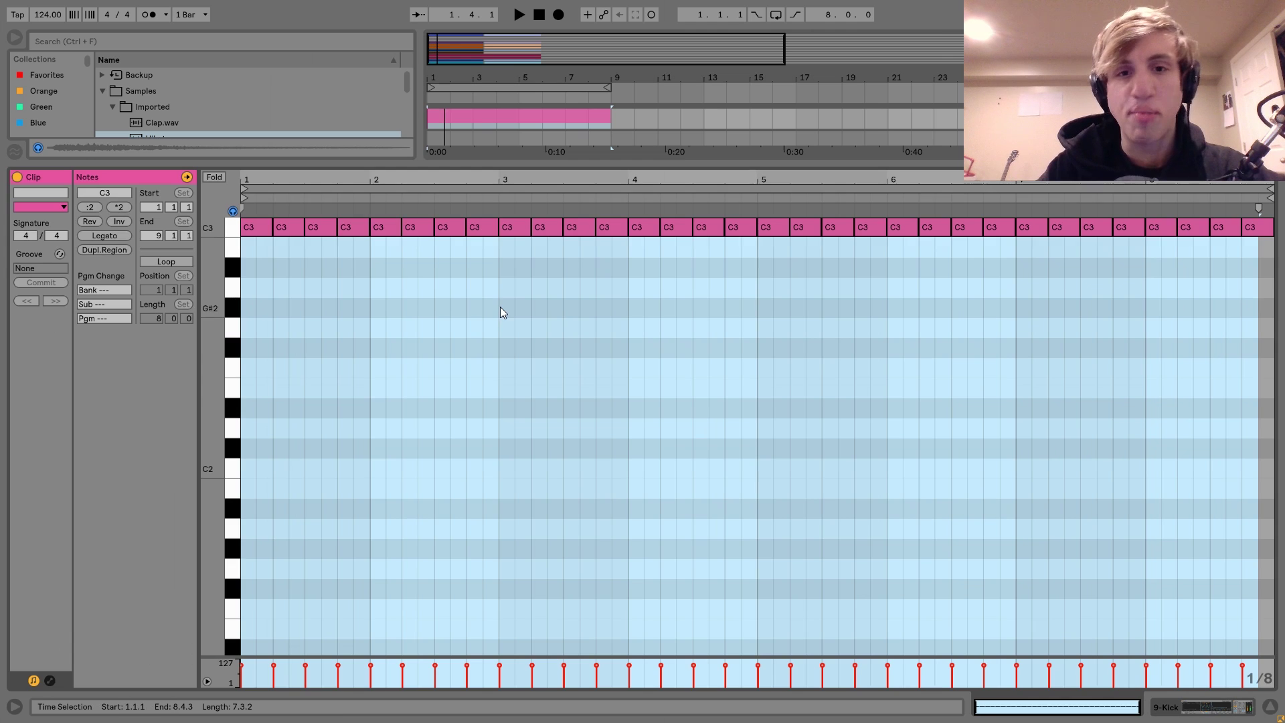
left_click(716, 228)
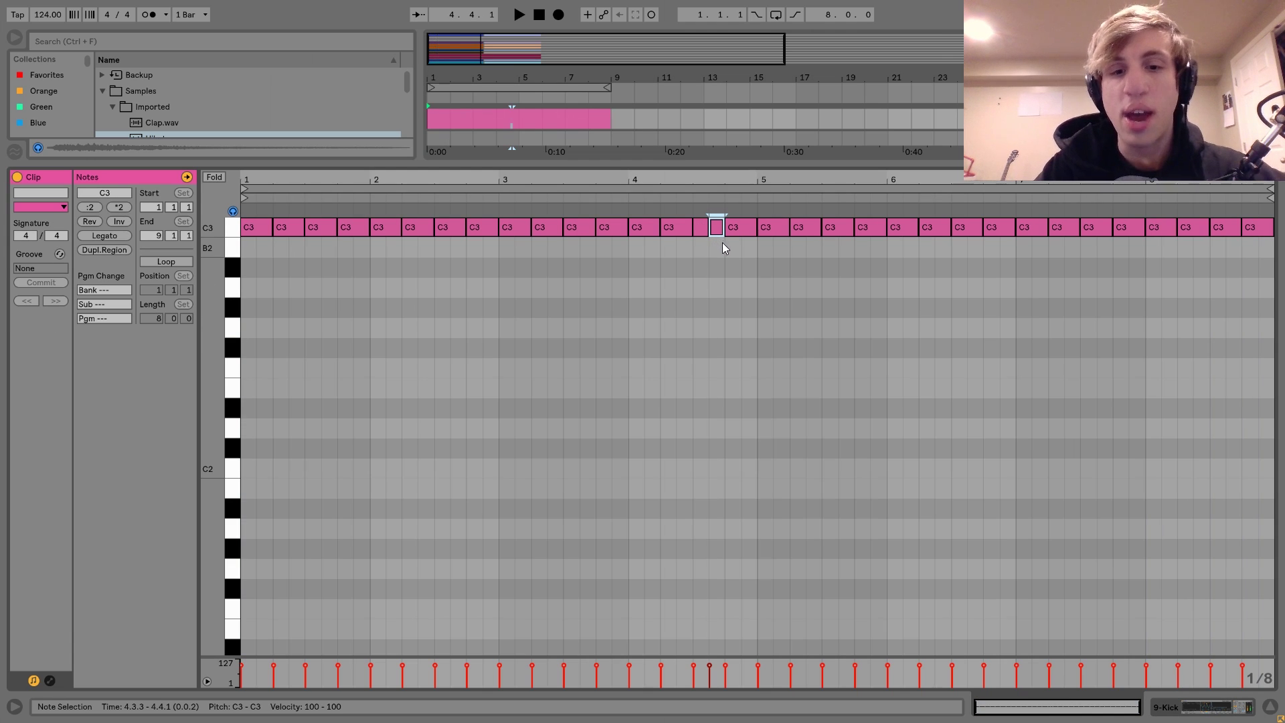
key("ctrl+z")
key("ctrl+z")
Step: Return to the device view and show the 10 Kick track's sampler controls
left_click(1217, 709)
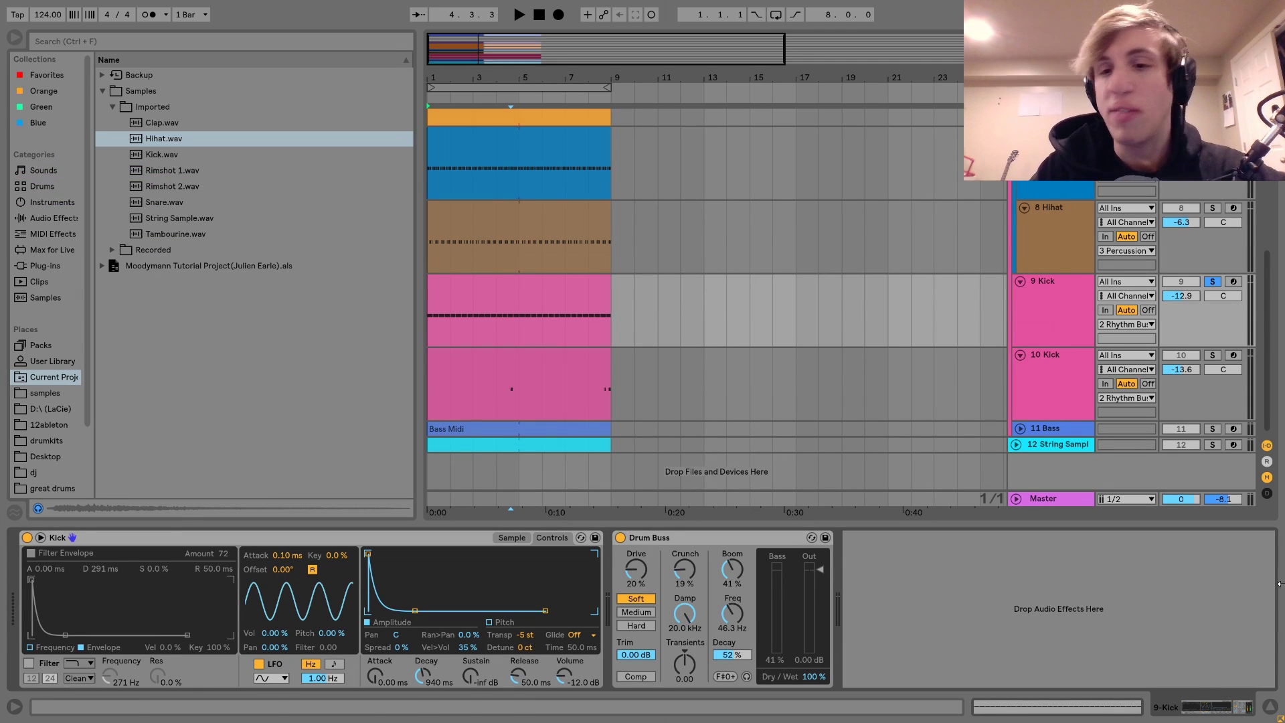
left_click(1057, 368)
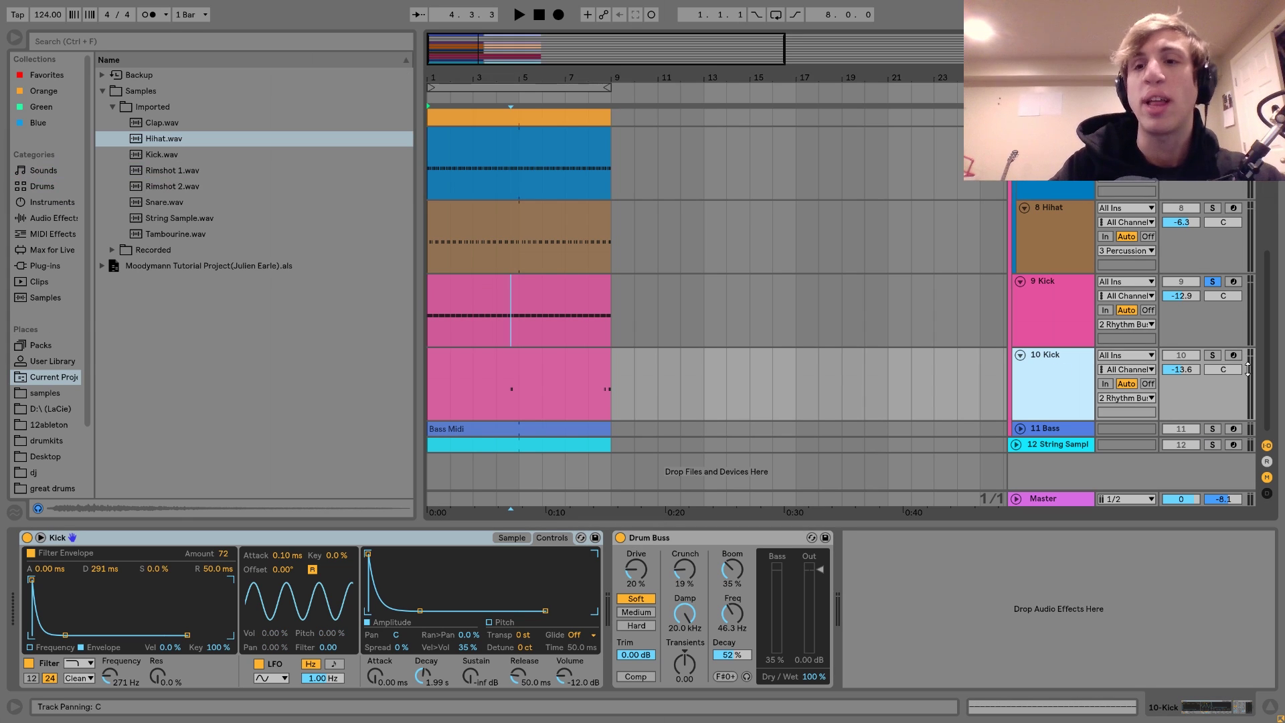
Step: Solo the 10 Kick track together with 9 Kick and play both from 4.3.1
left_click(1212, 355)
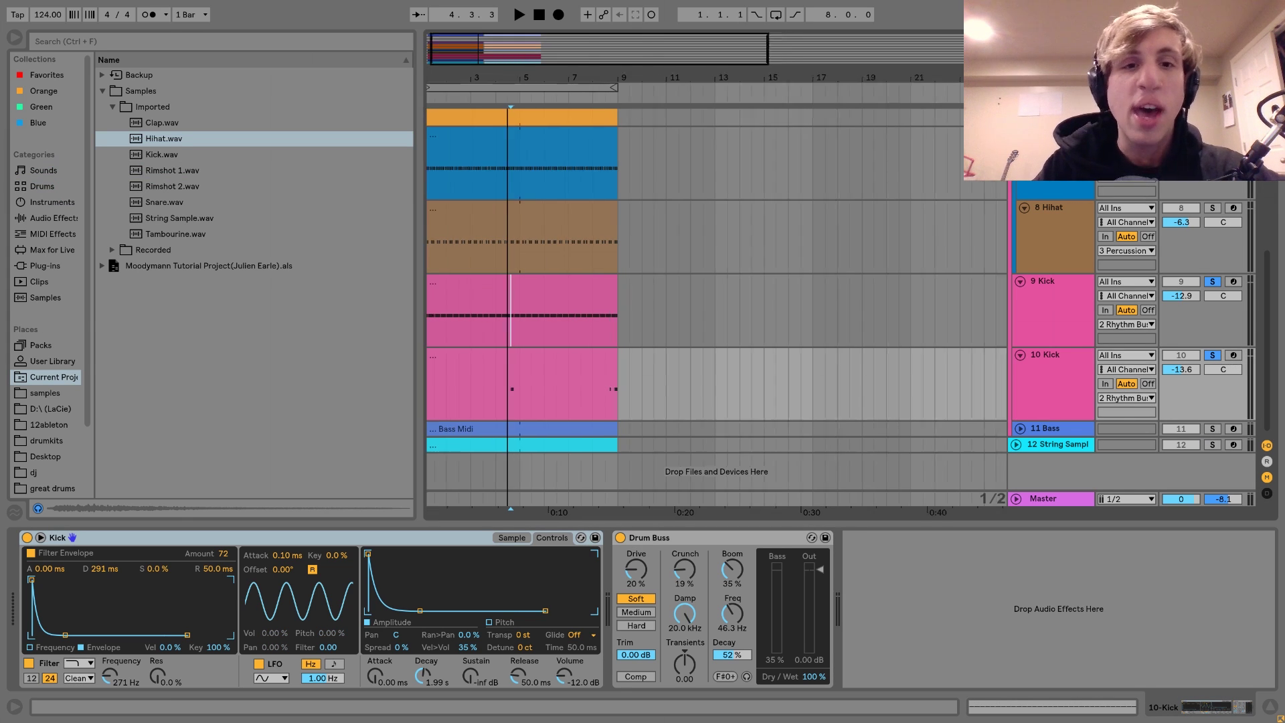
left_click_drag(531, 84, 532, 270)
left_click(505, 321)
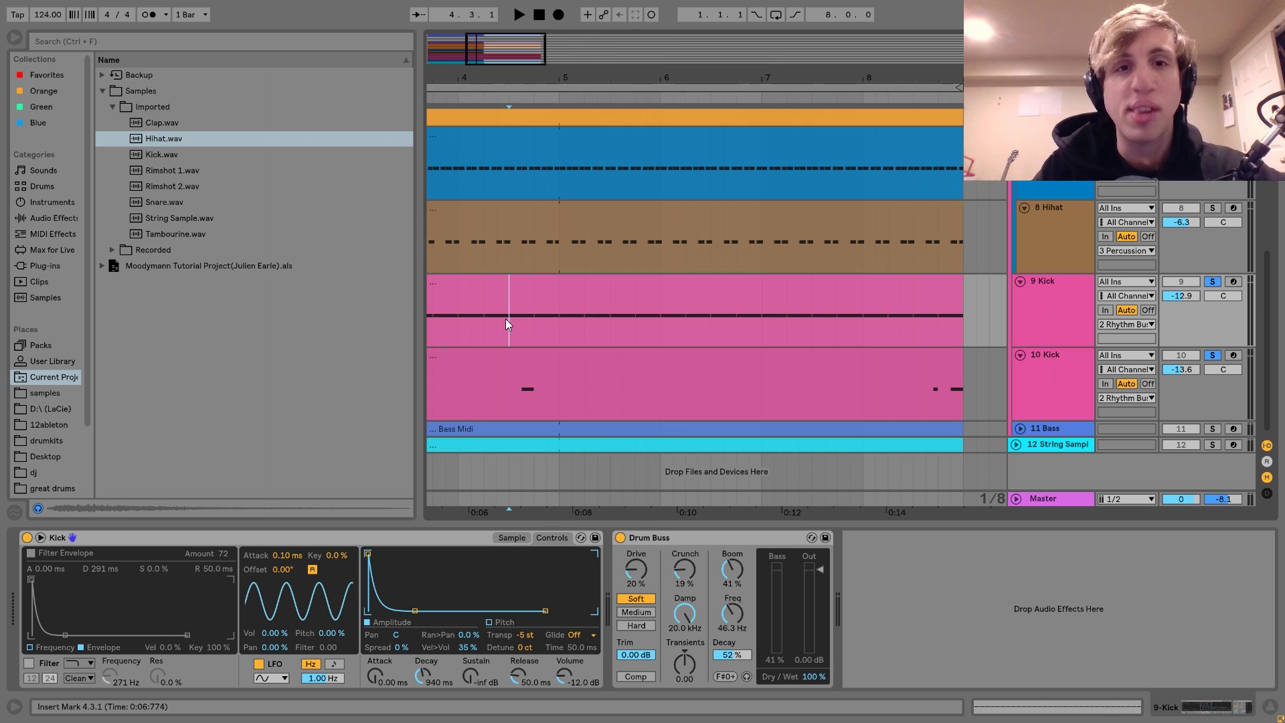
key("space")
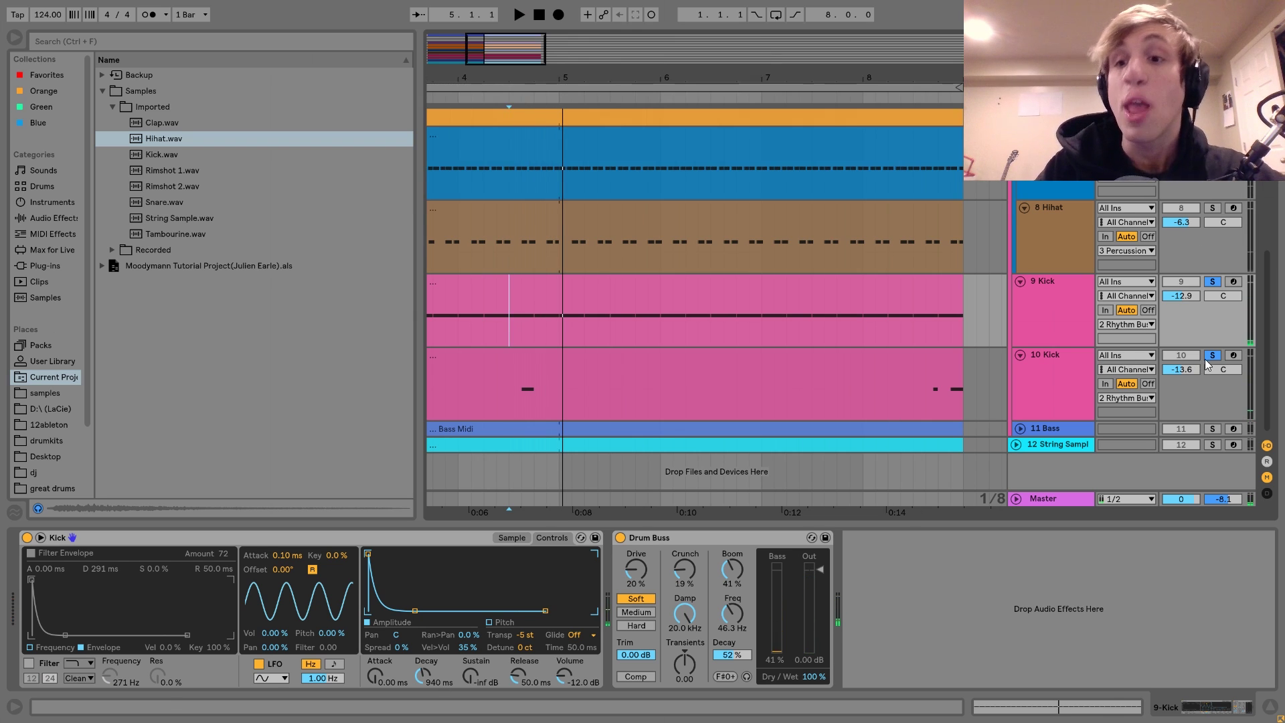
Step: Select the 9 Kick clip, locate its sampler's sample in the browser, and return to the sampler's envelope controls
left_click(1047, 308)
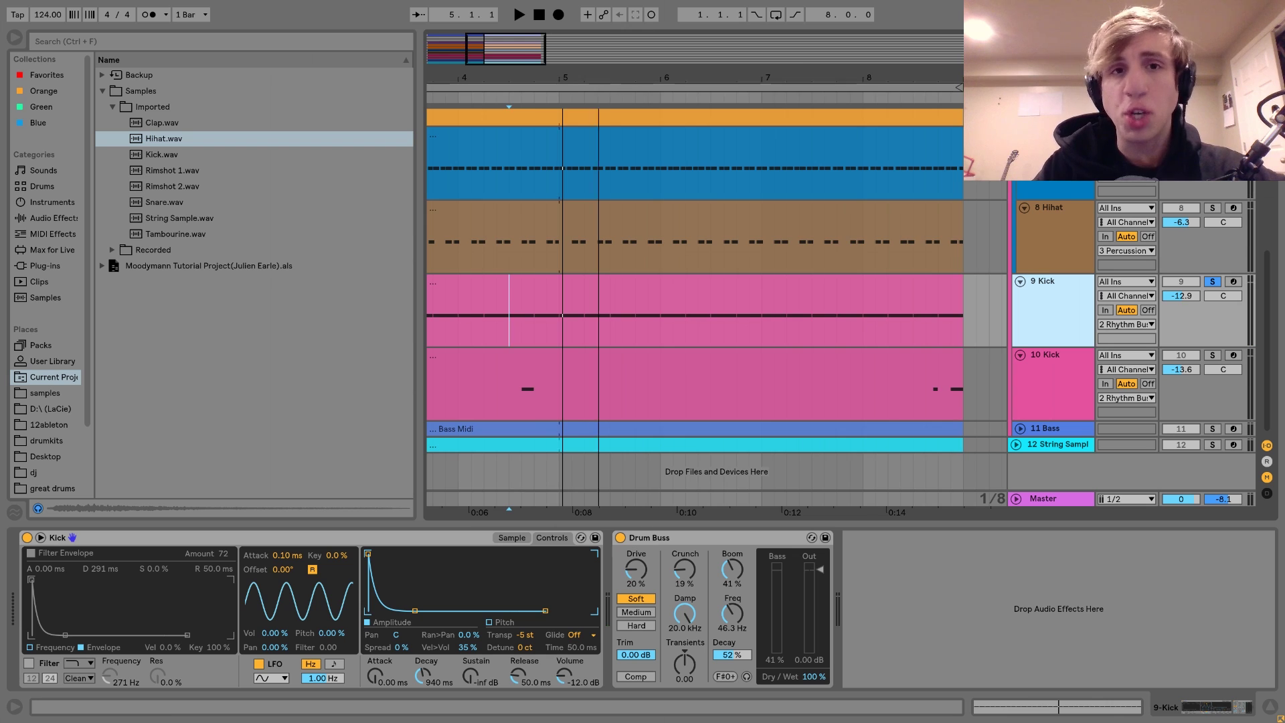
key("minus")
key("minus")
left_click(559, 287)
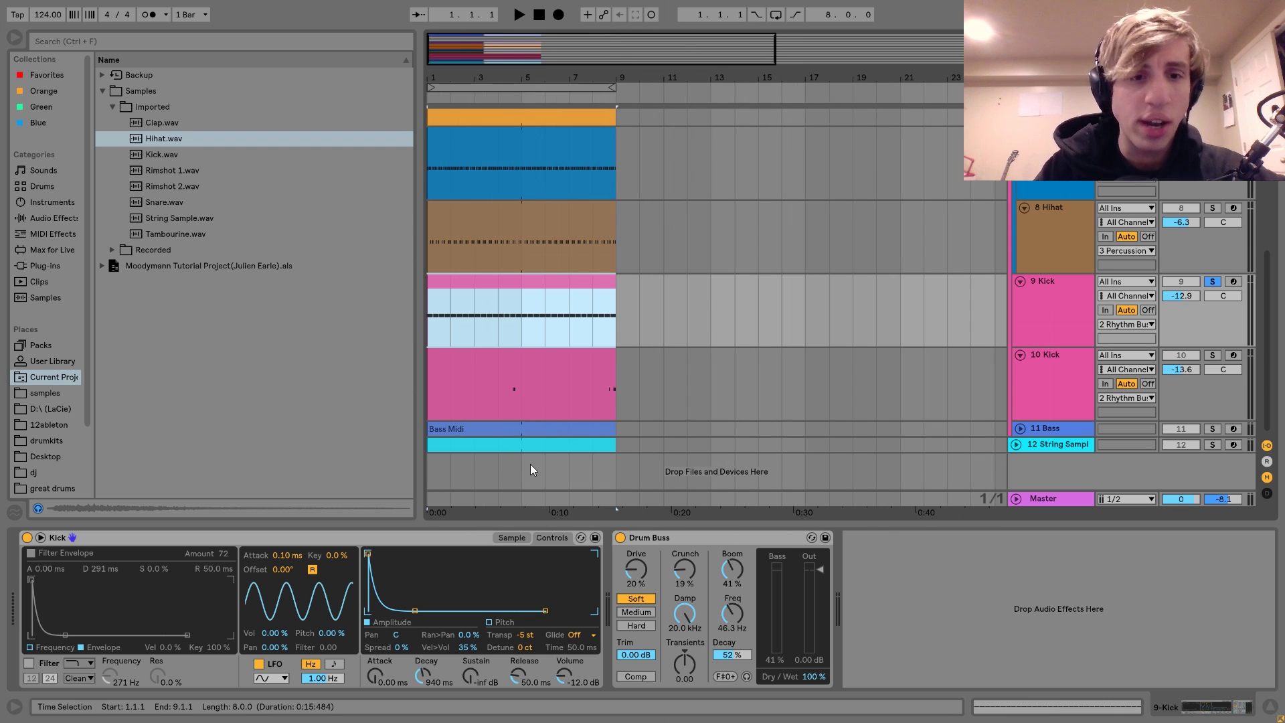
left_click(509, 538)
right_click(408, 589)
left_click(441, 611)
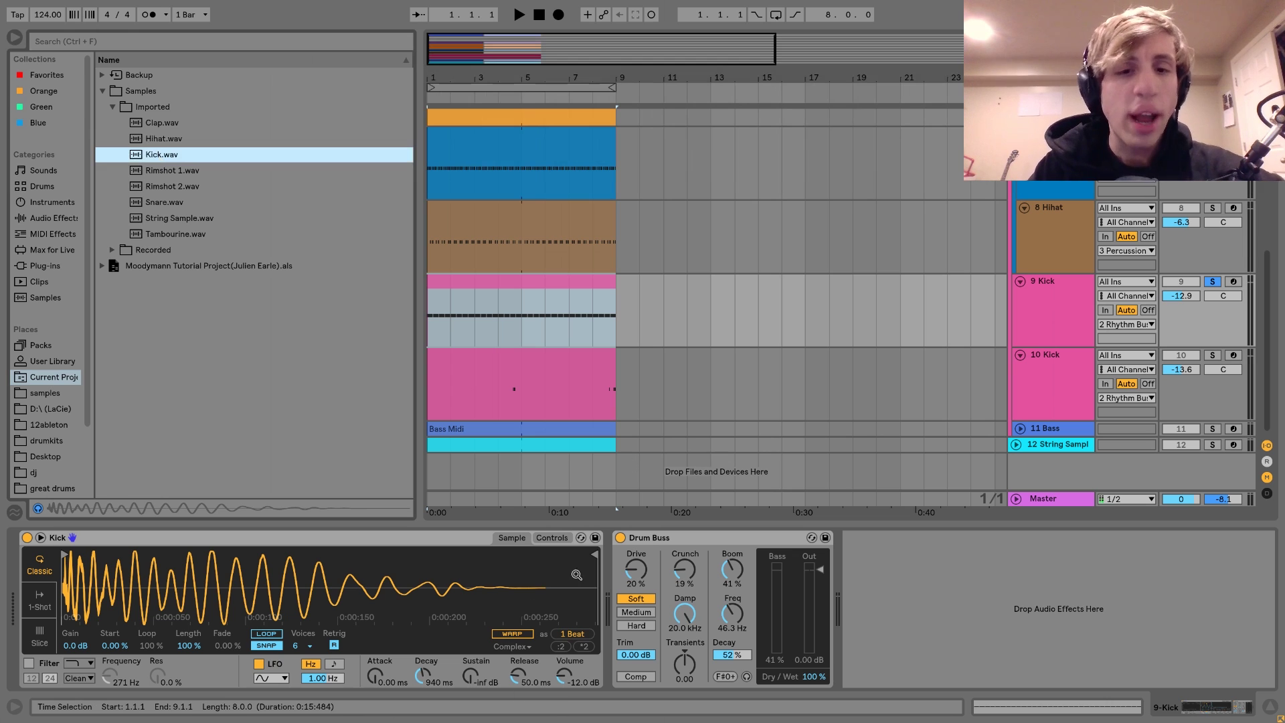
left_click(553, 537)
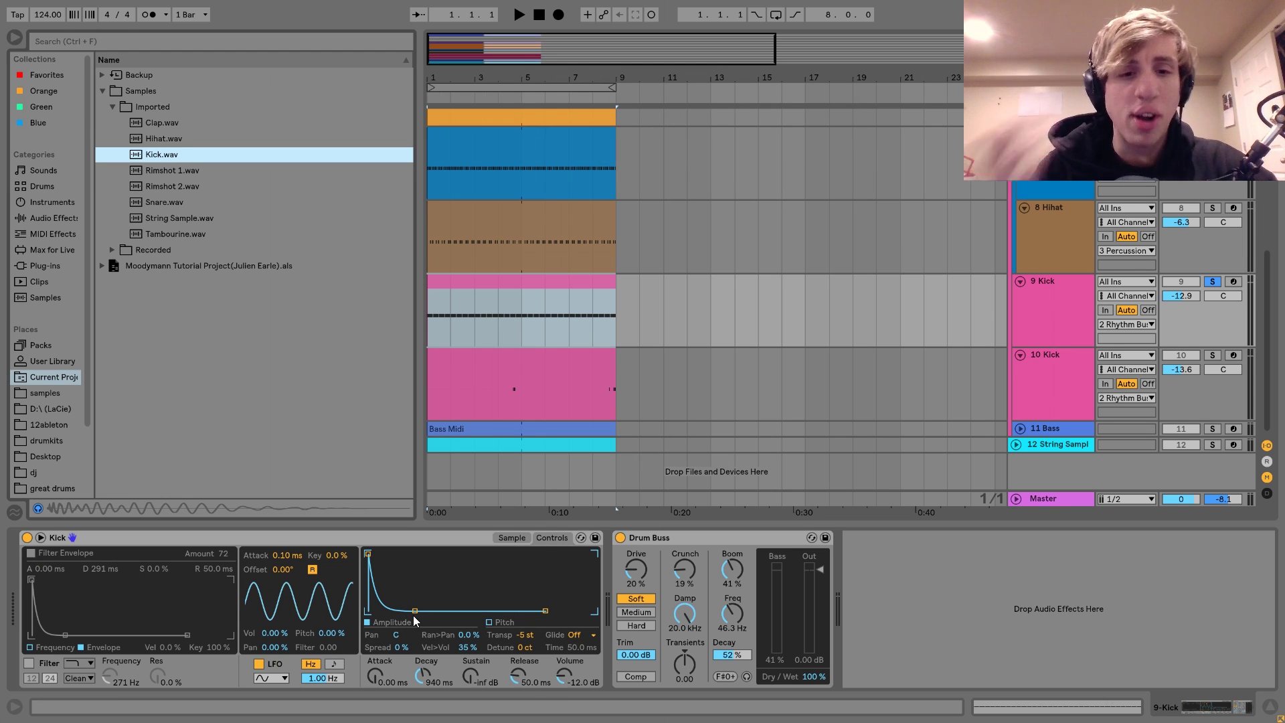
Step: Play 9 Kick alone, then with 11 Bass also soloed, and release the solos to hear the full mix
key("space")
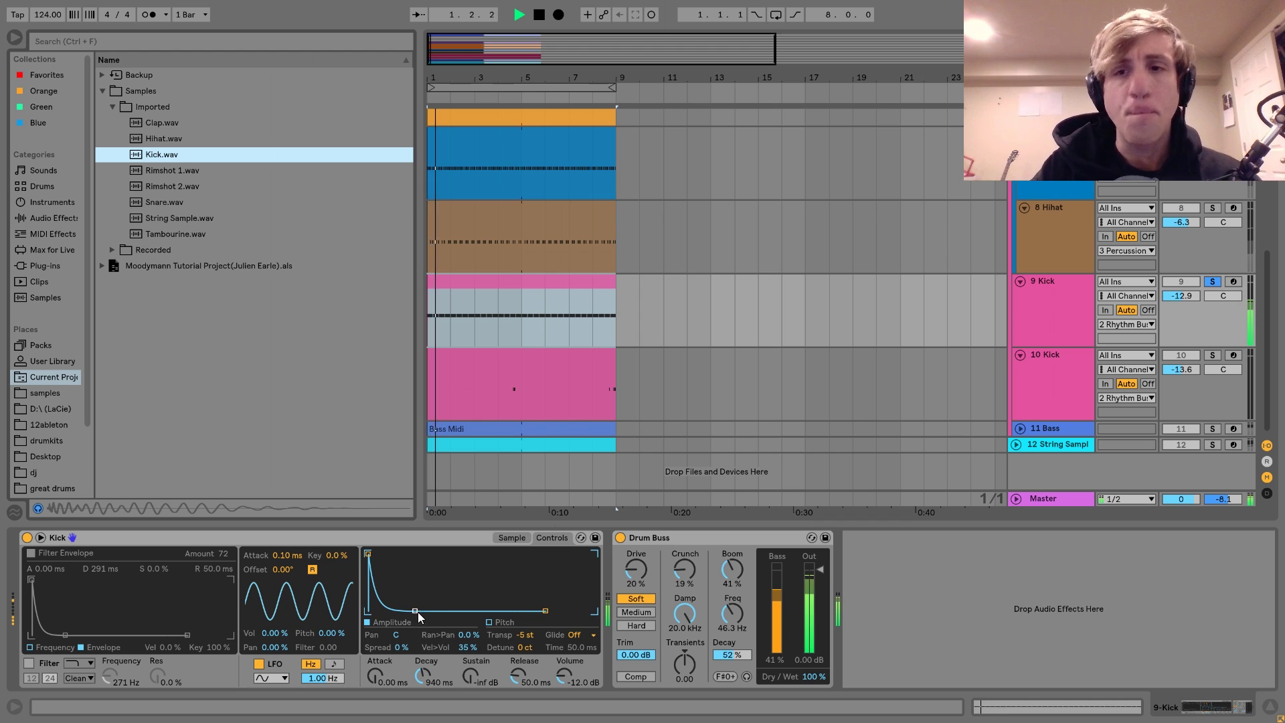
key("space")
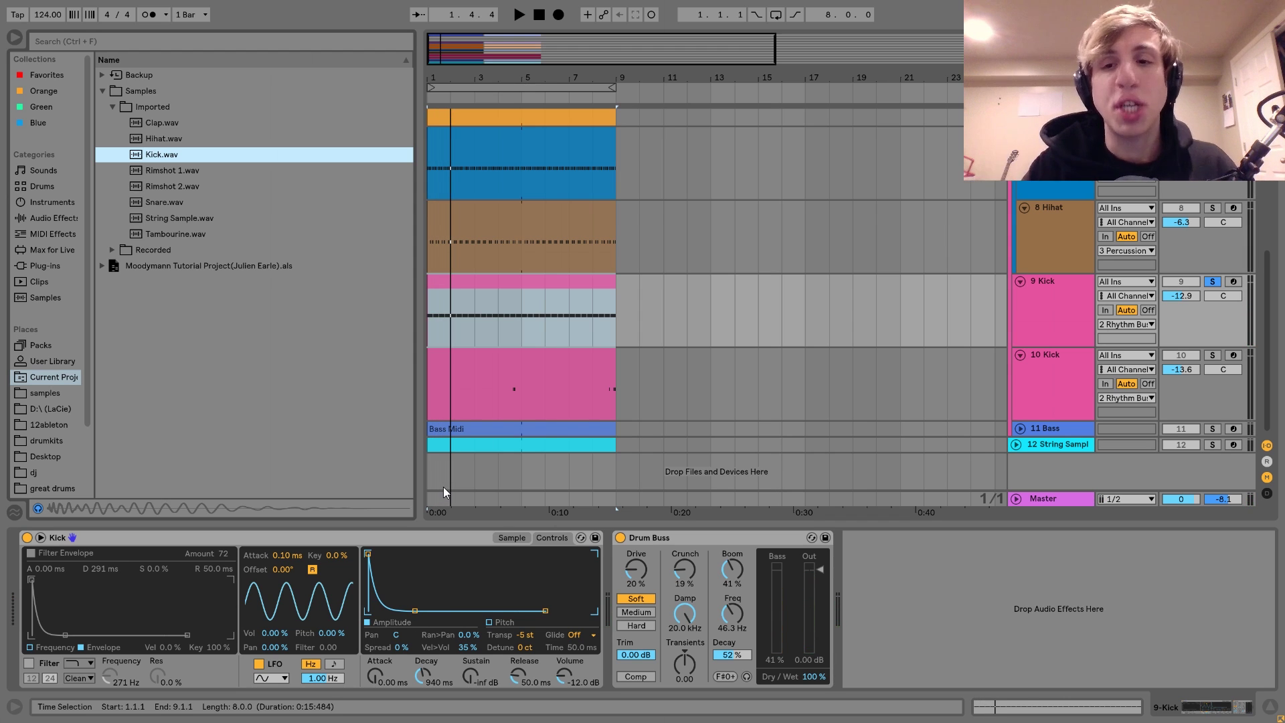
left_click(1212, 429)
key("space")
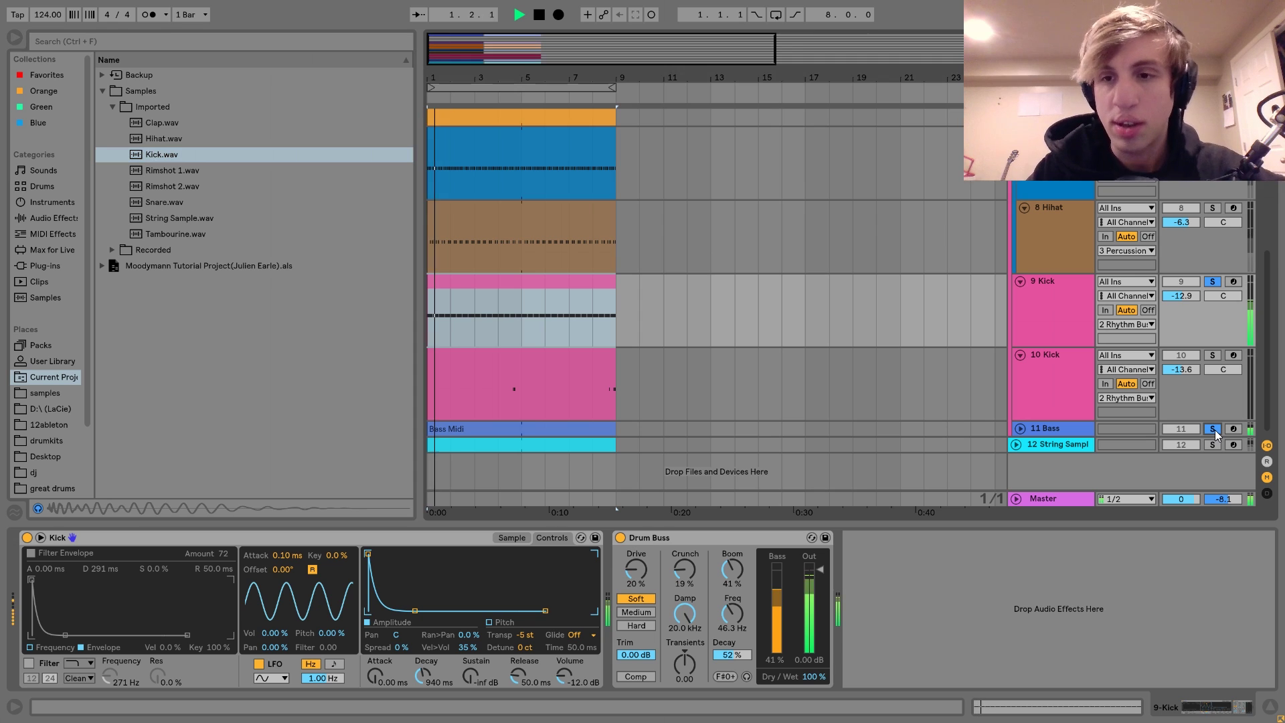
left_click(1213, 429)
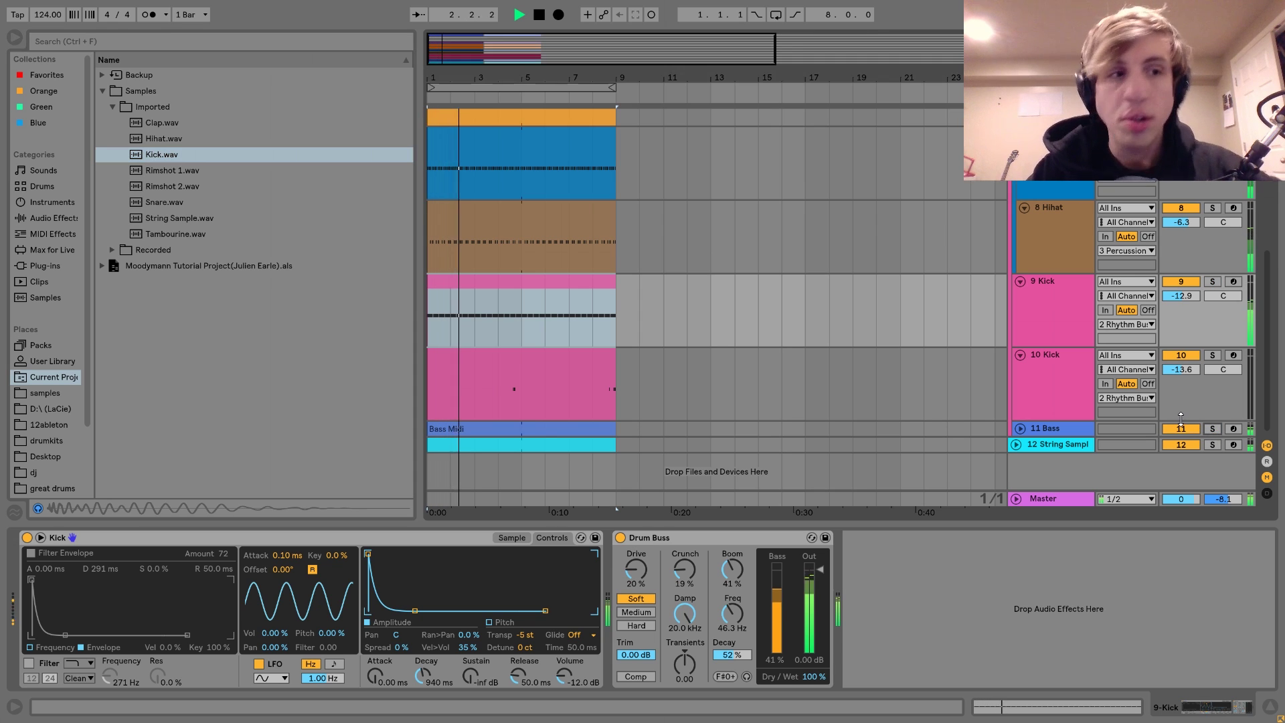
key("space")
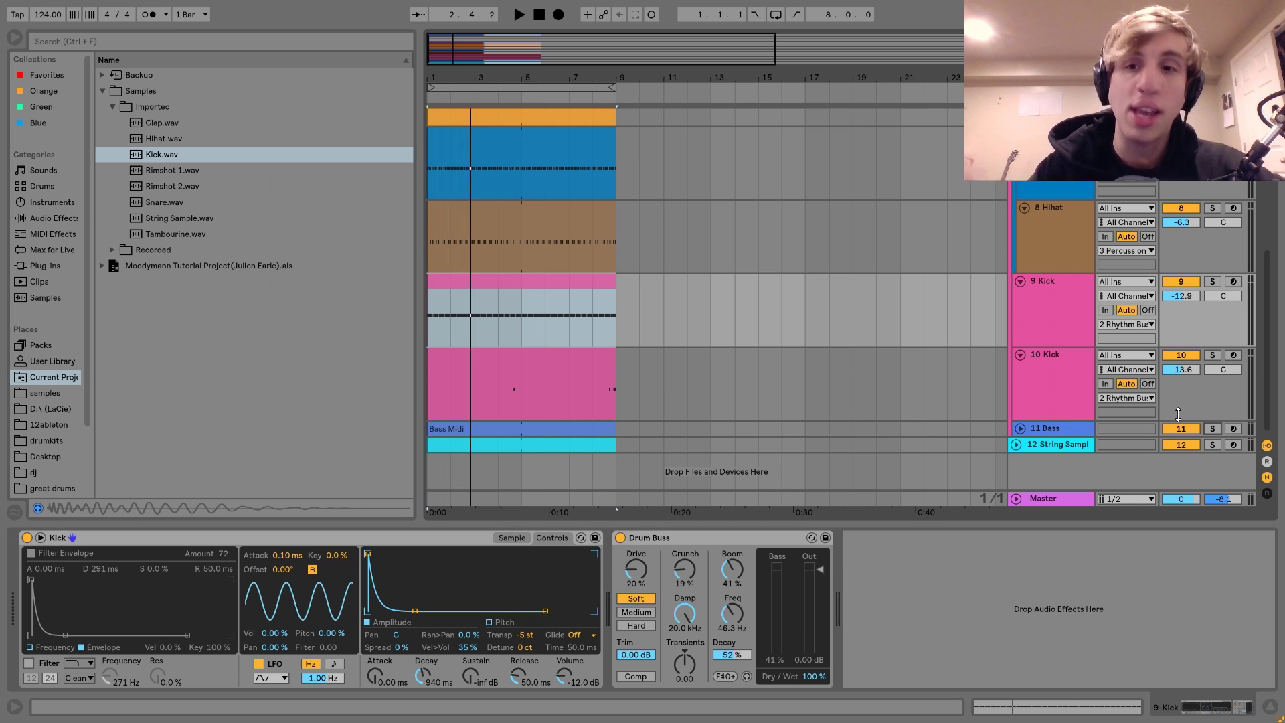
Step: Compare the Drum Buss and sampler settings of the 10 Kick and 9 Kick tracks
left_click(1067, 376)
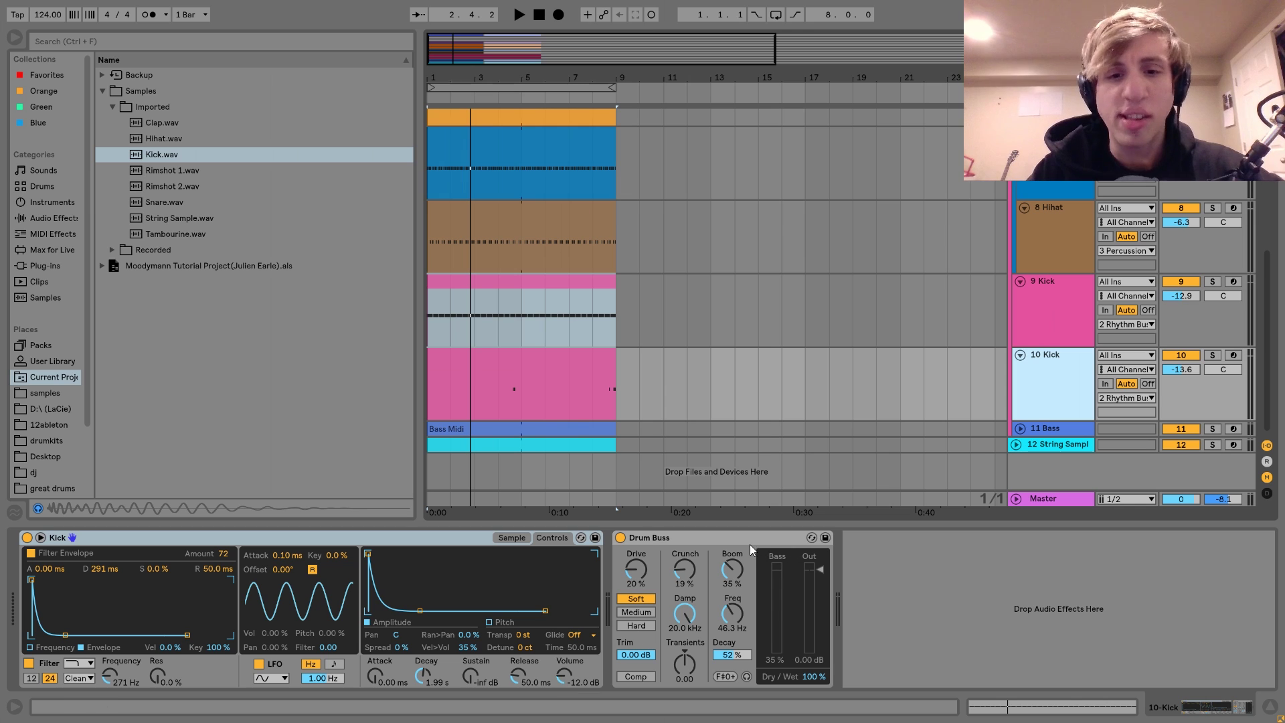
left_click(726, 539)
left_click(1042, 330)
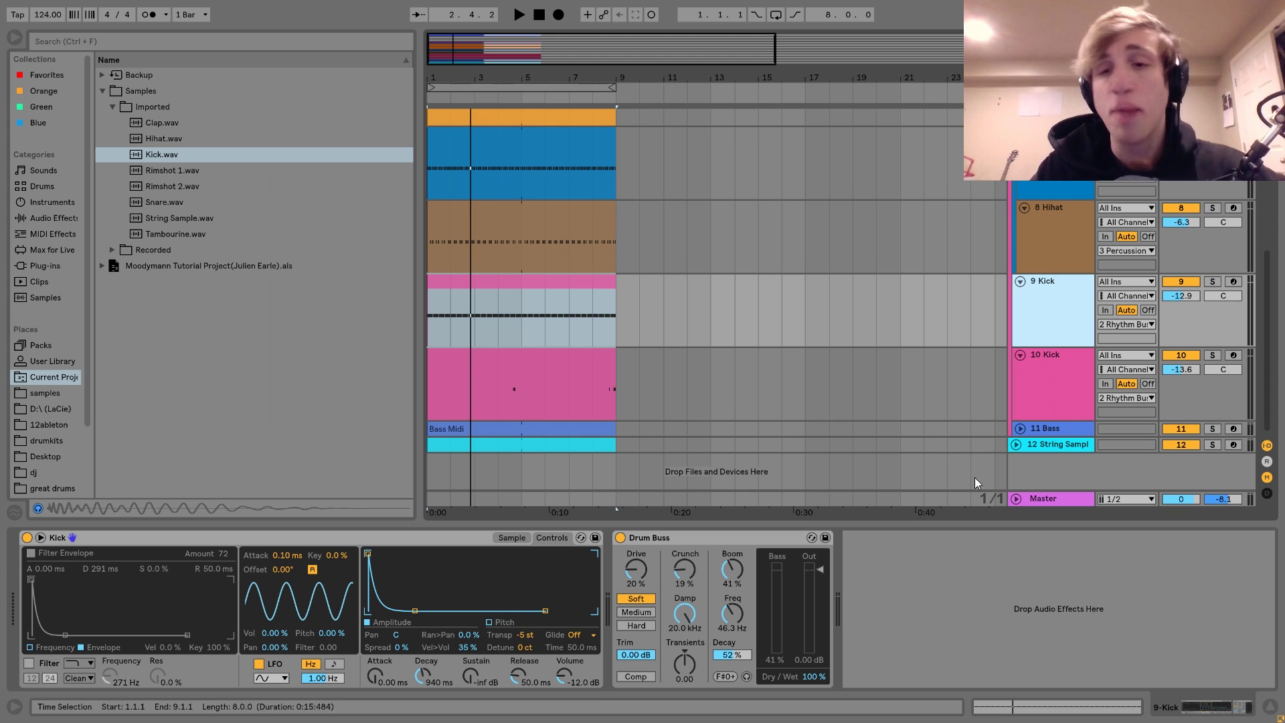
left_click(1039, 383)
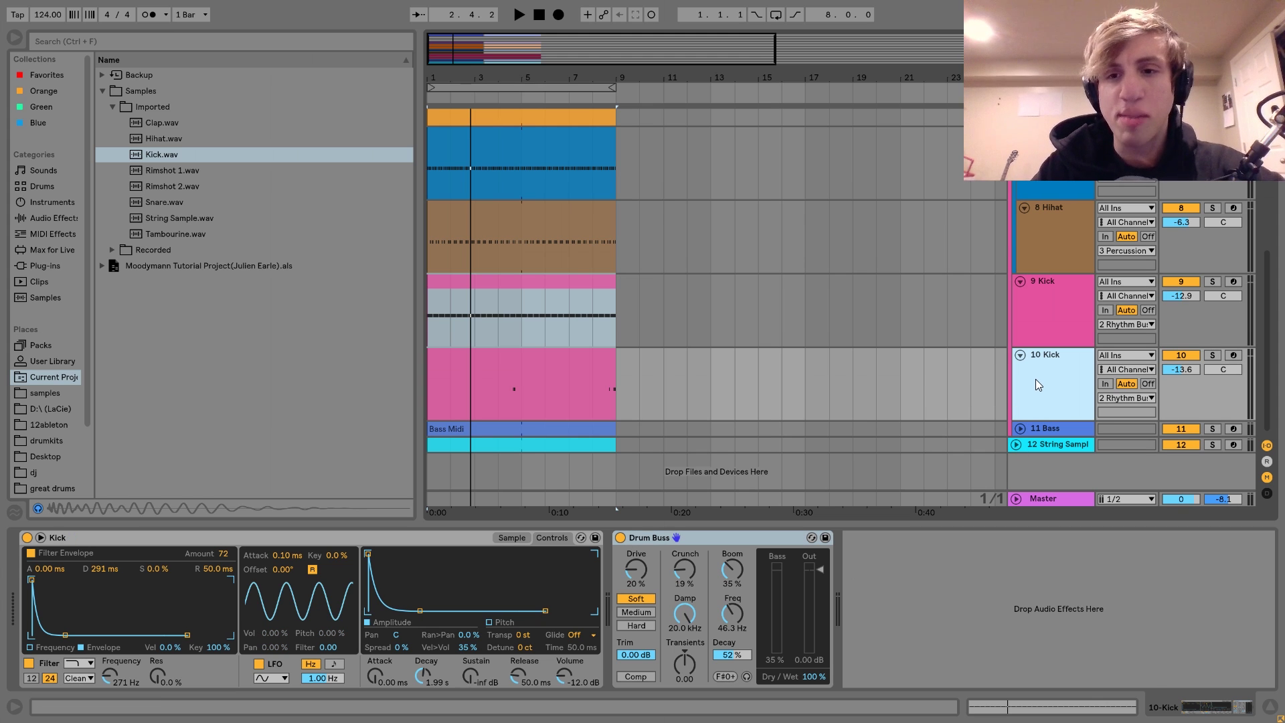
Step: Unfold the 11 Bass track, solo it, and play with looping turned on over the Bass Midi clip
left_click(1039, 429)
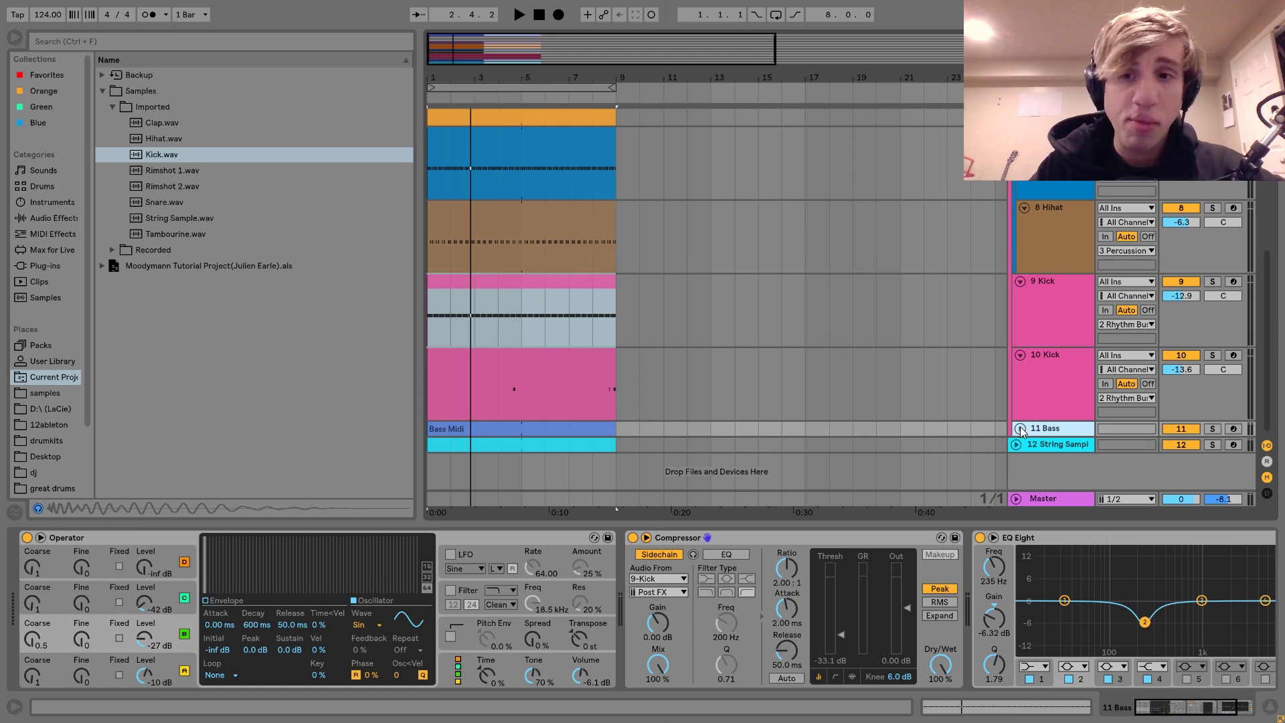
left_click(1020, 428)
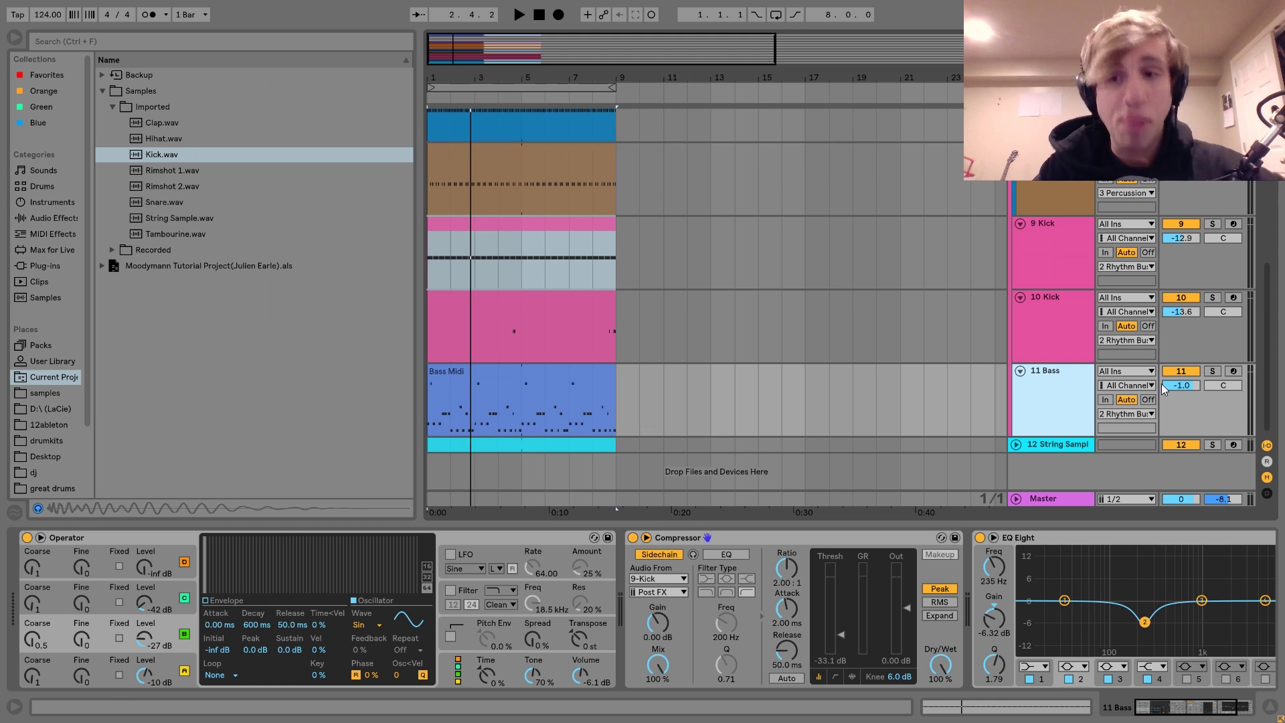
left_click(1215, 370)
key("space")
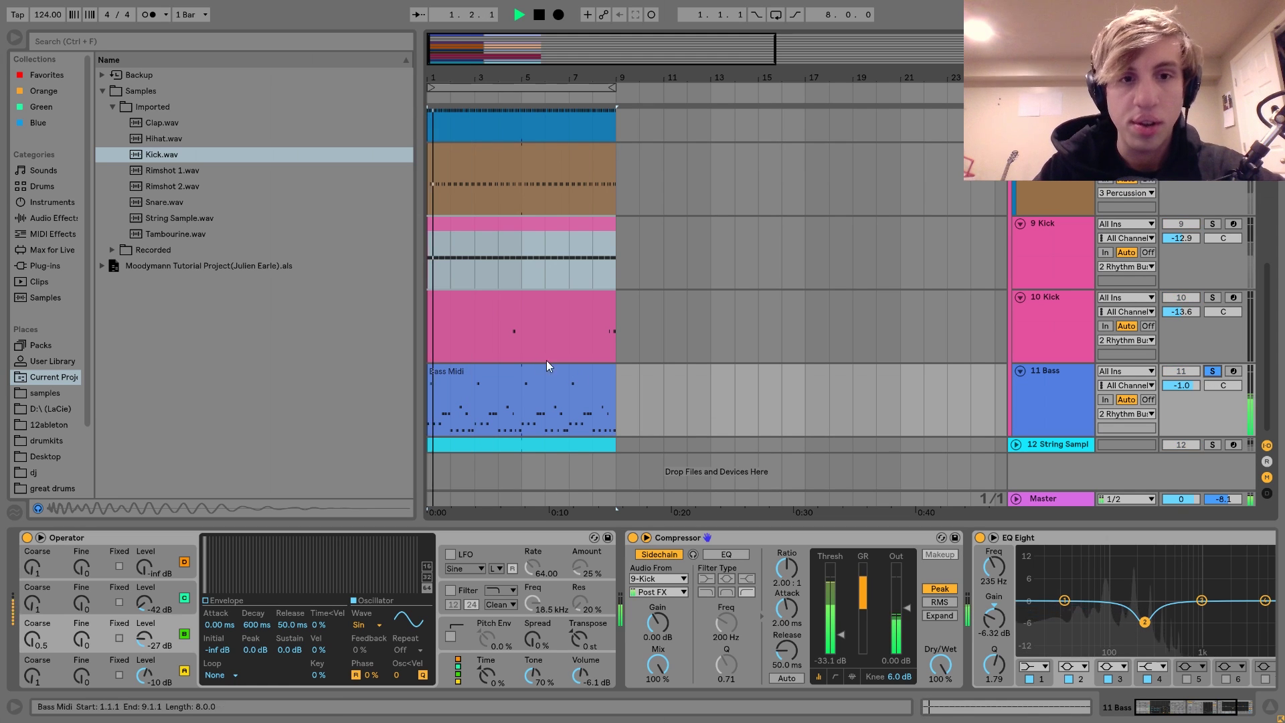
left_click(506, 367)
key("ctrl+l")
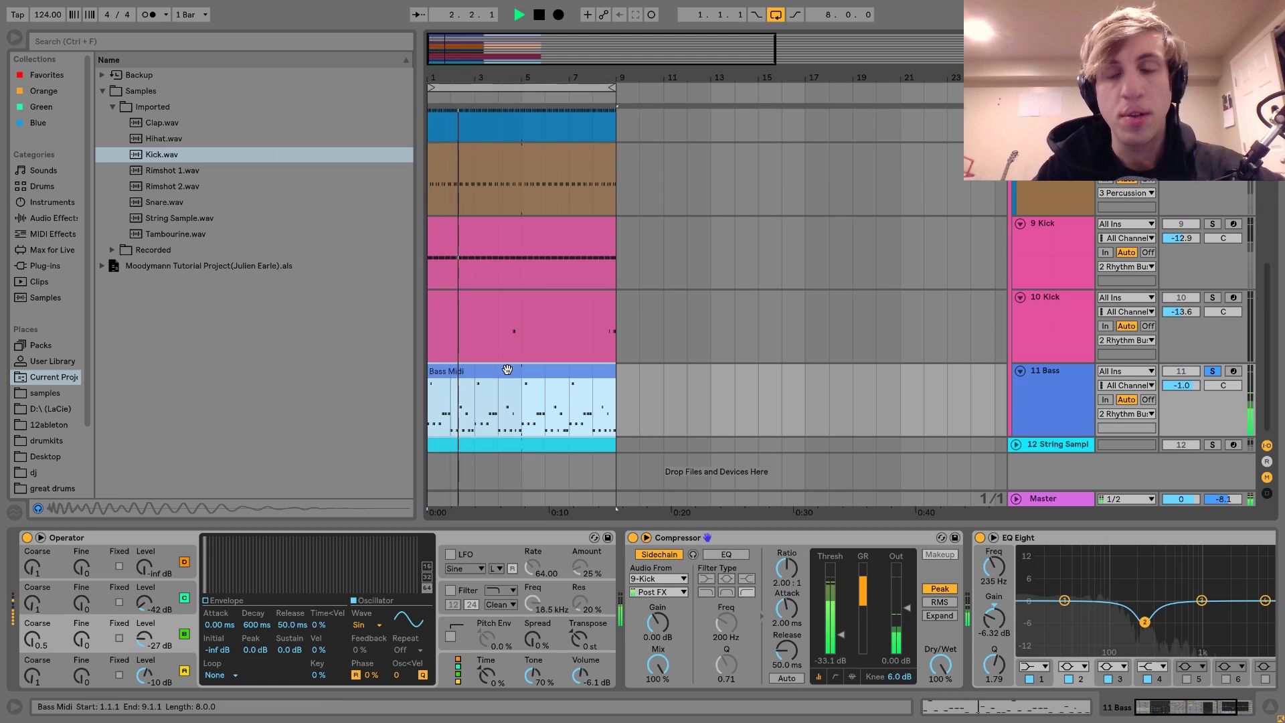
key("space")
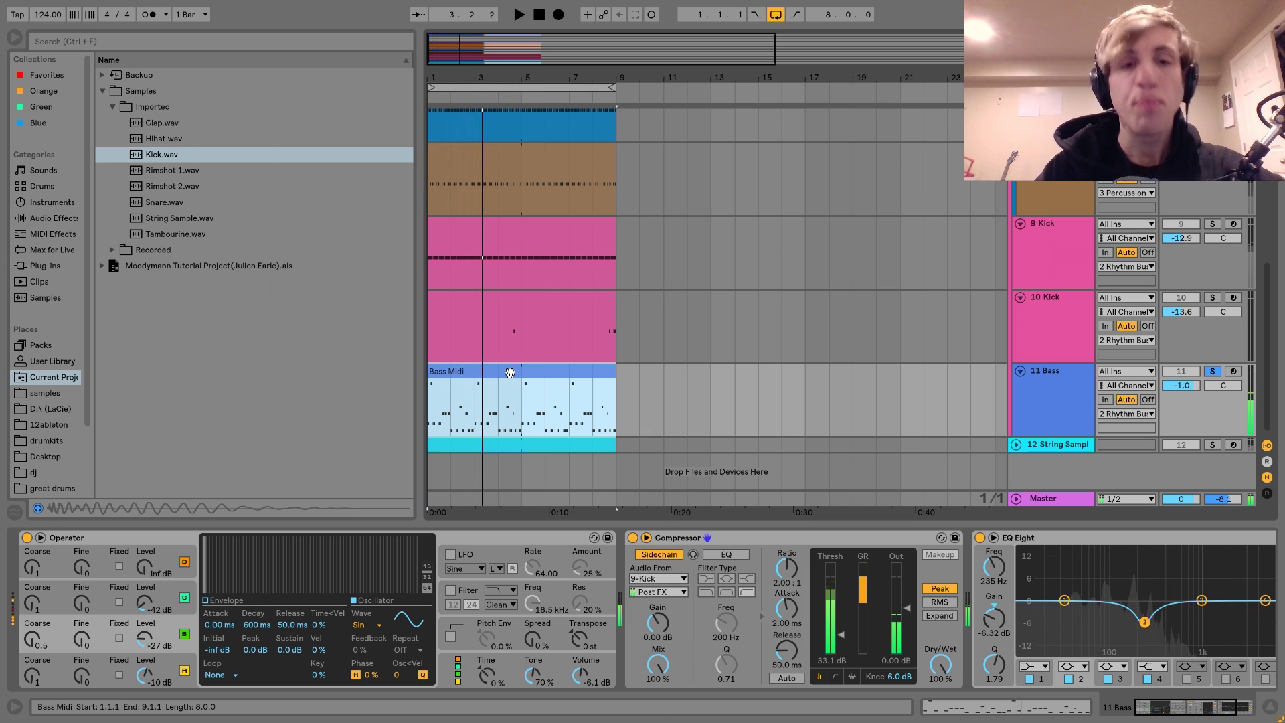
Step: Open the Bass Midi clip's notes and examine the low notes and higher accent notes in its first two bars
double_click(510, 373)
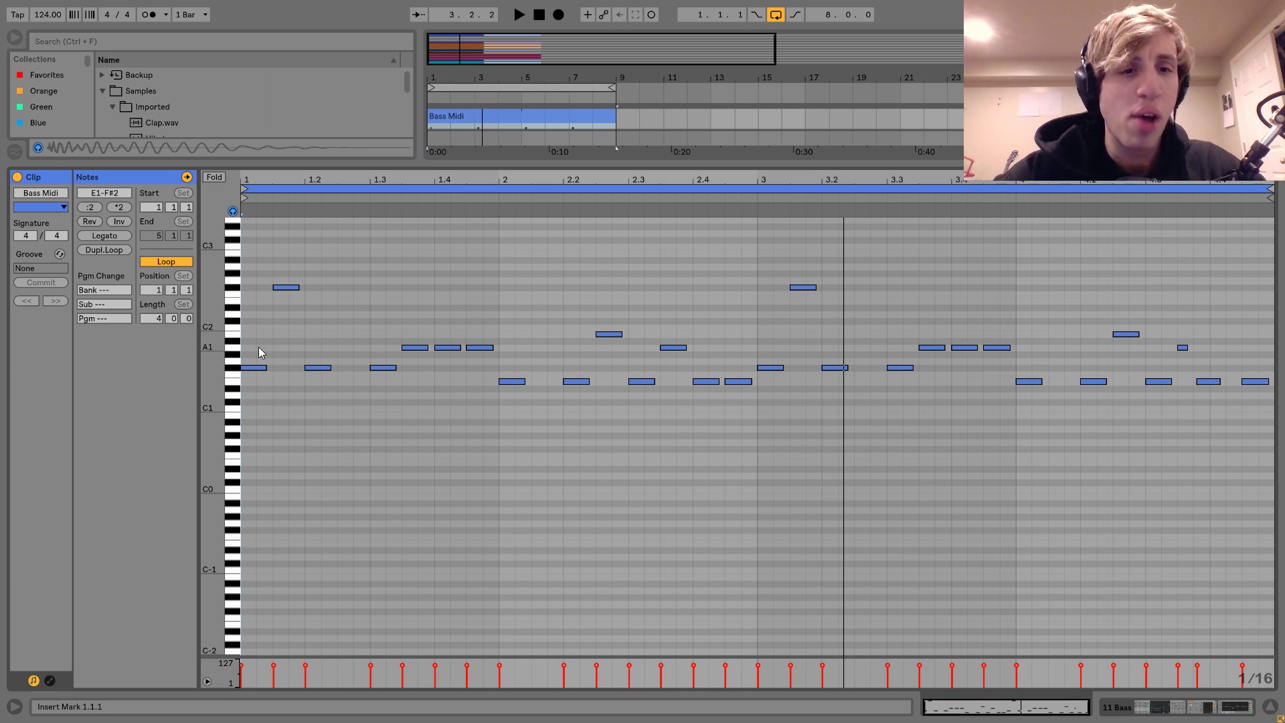
left_click(260, 367)
left_click(415, 347)
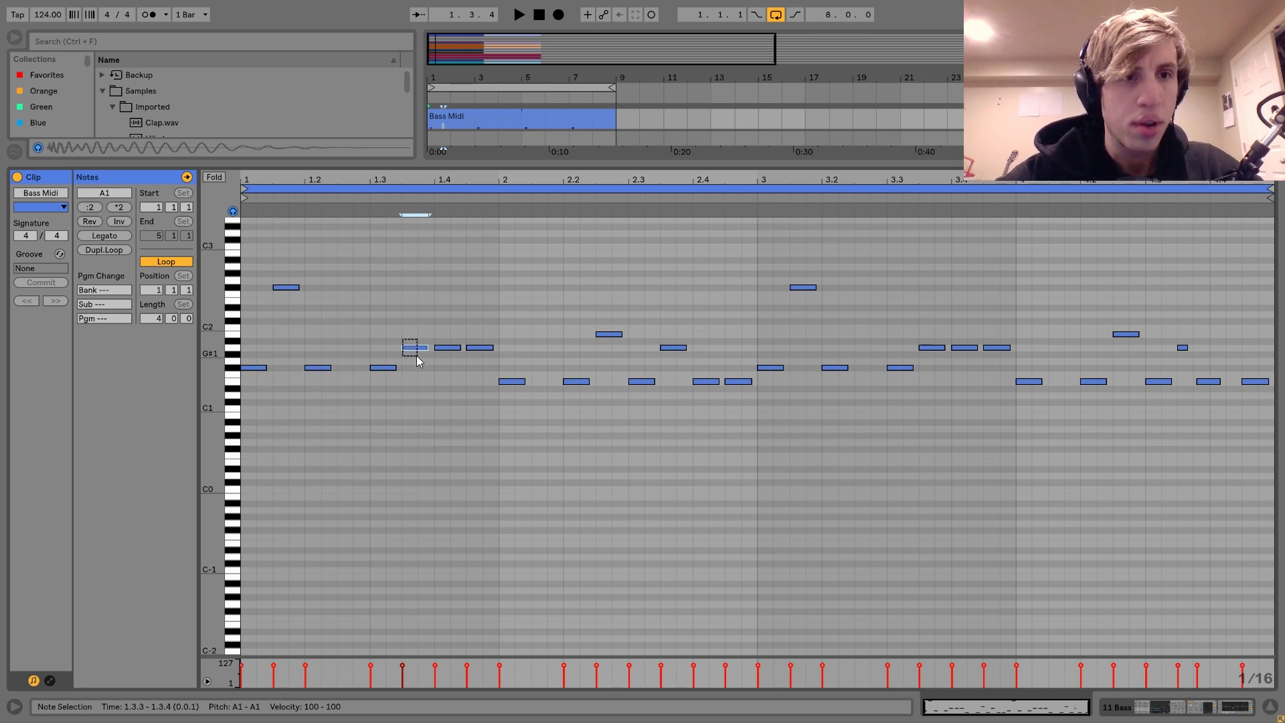
left_click(512, 381)
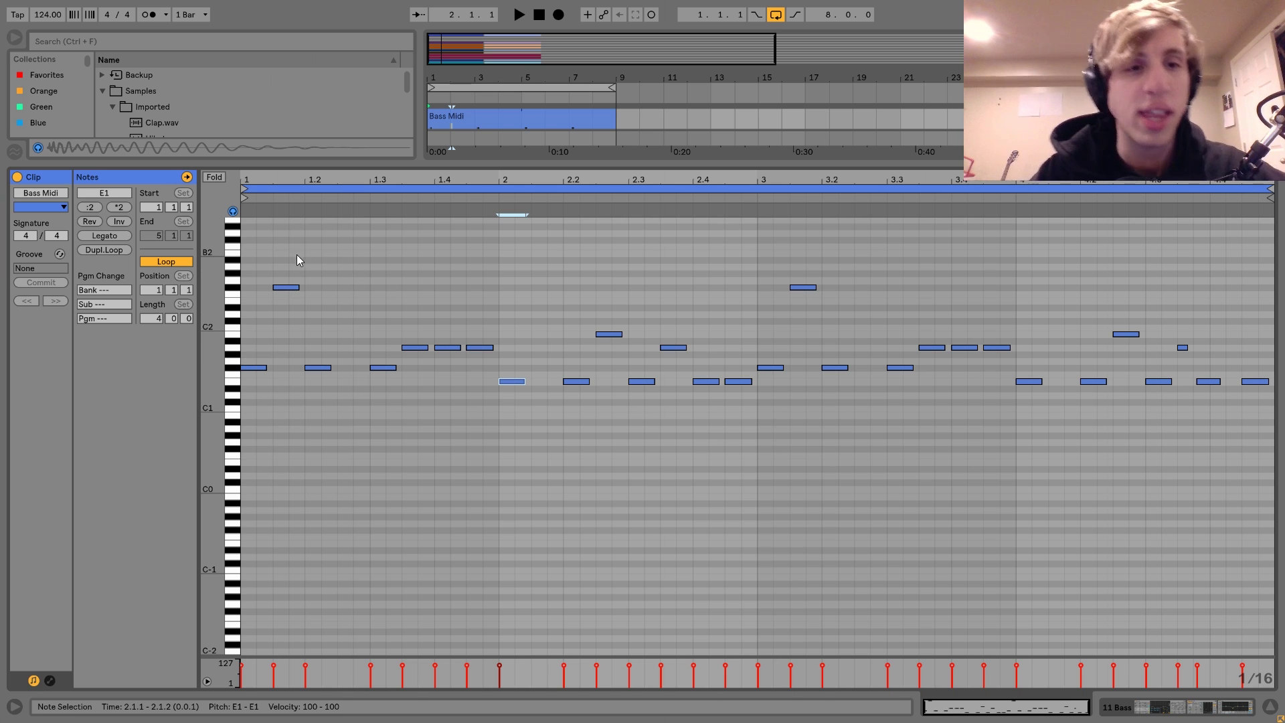
left_click(286, 287)
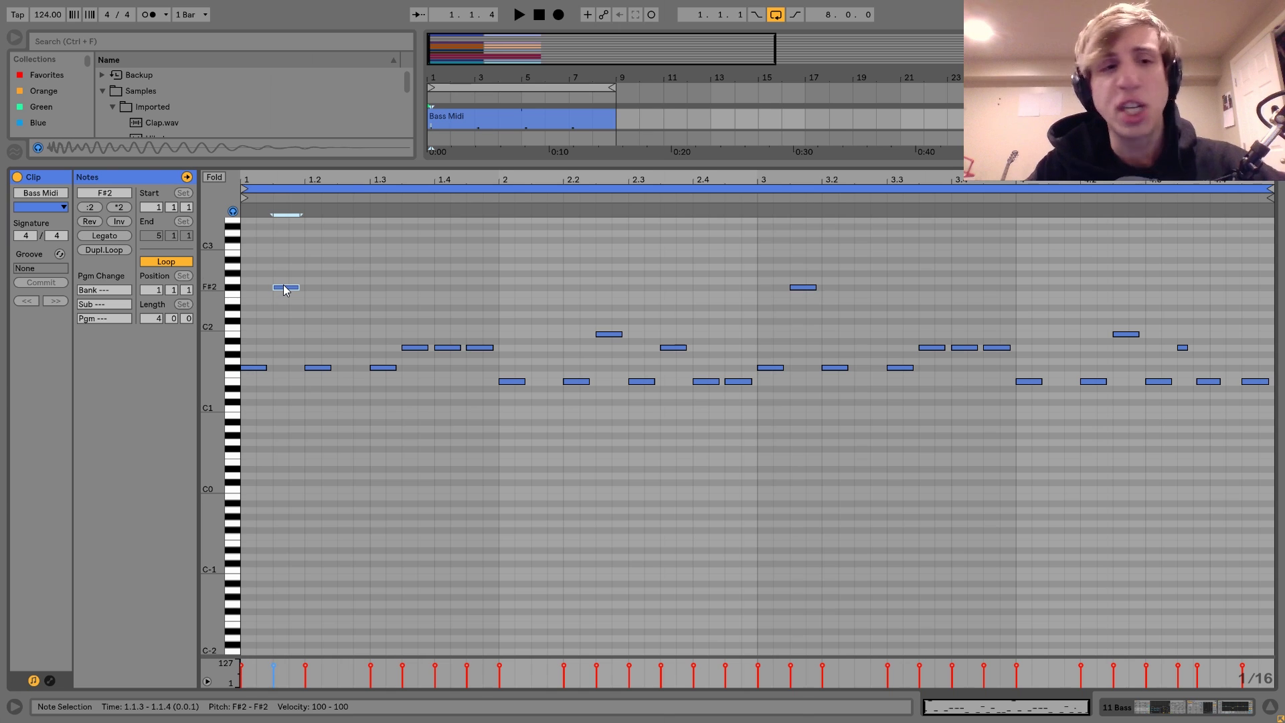
left_click(606, 333)
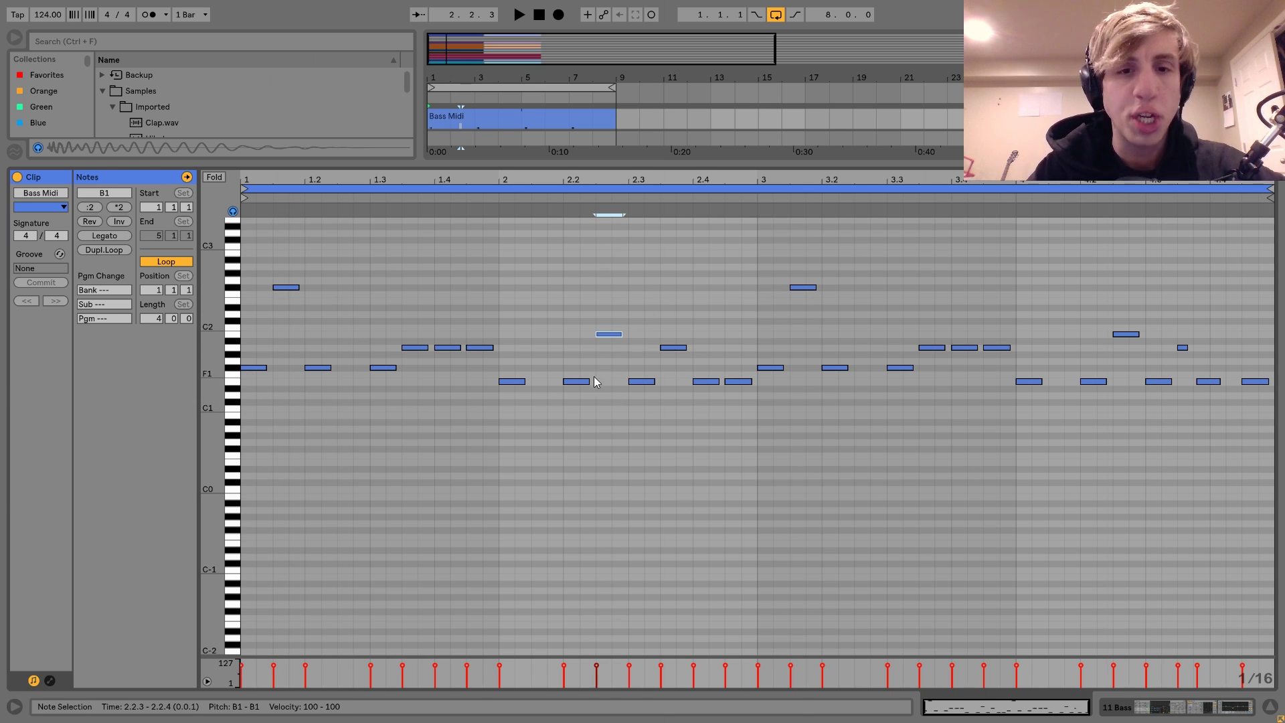
left_click(576, 383)
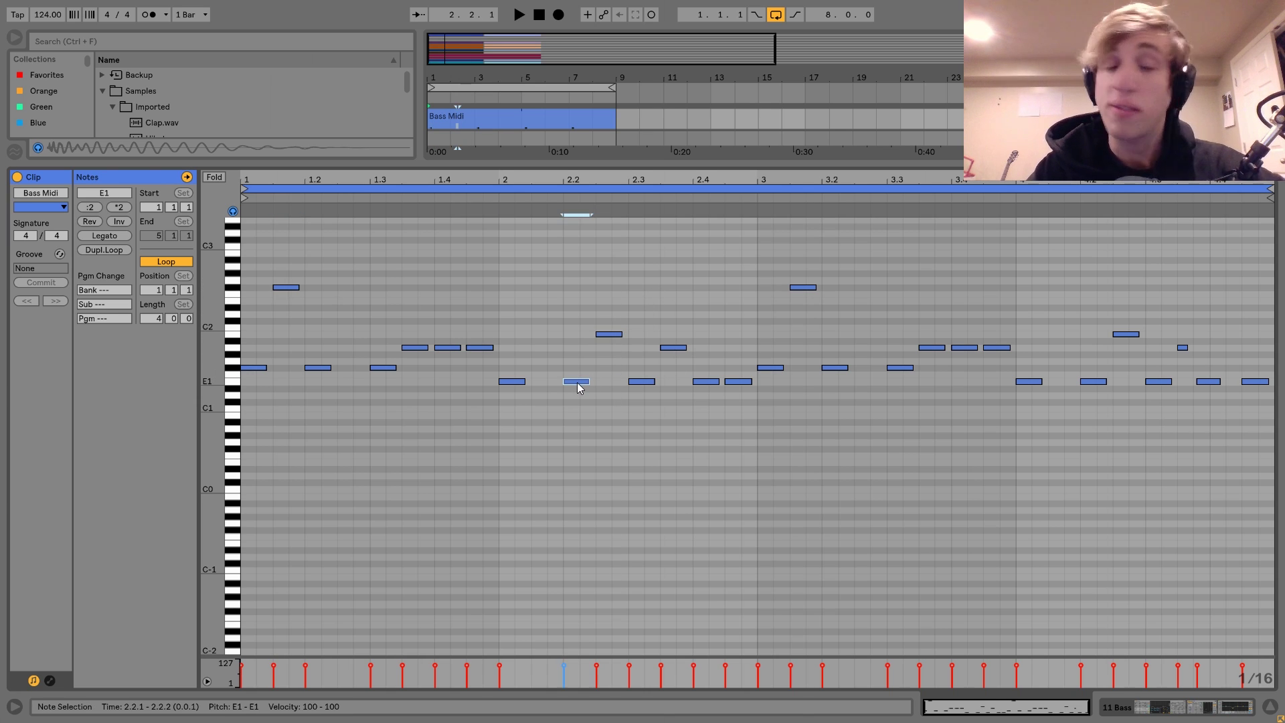
left_click(681, 348)
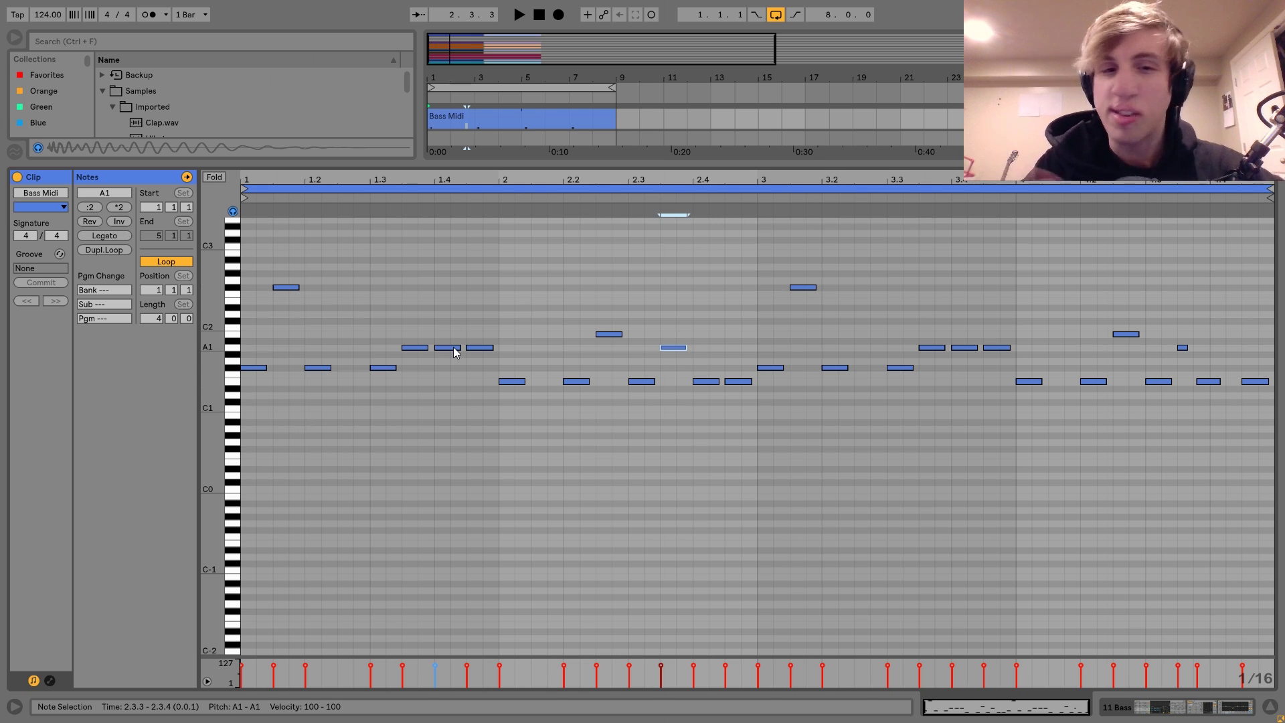
Step: Play the soloed bass line, return to the track's device view, and release the 11 Bass solo
key("space")
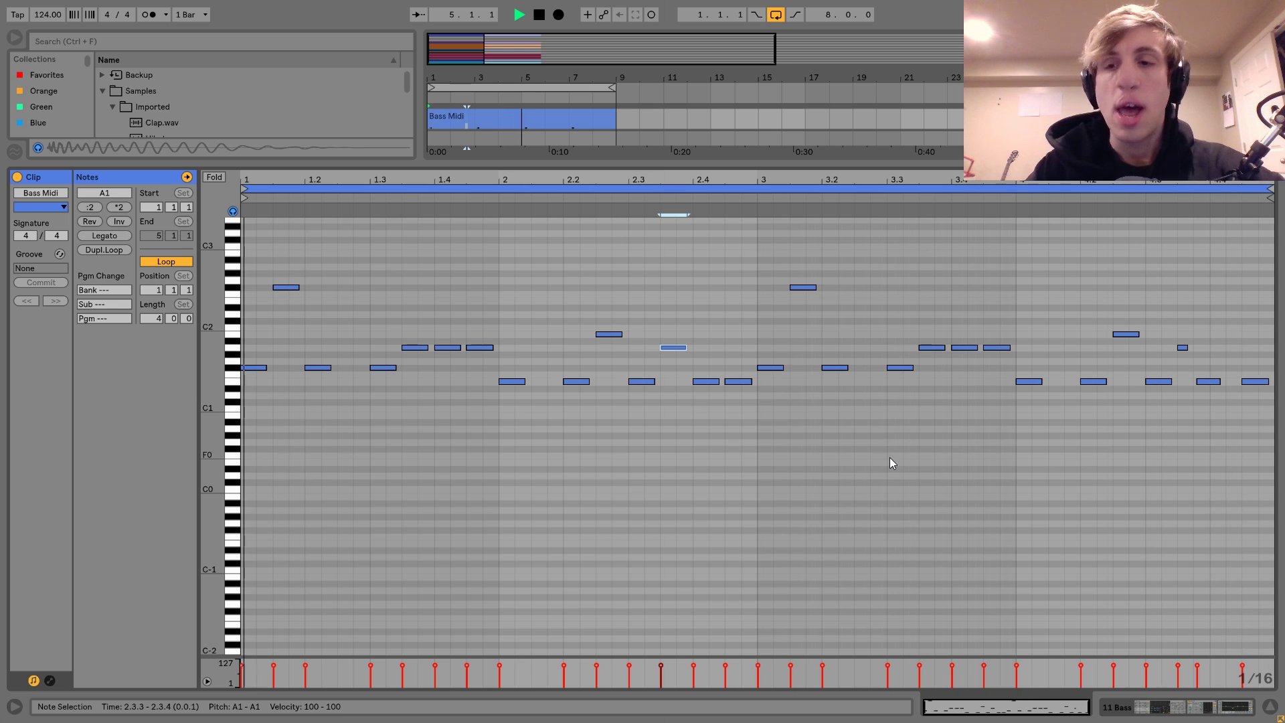
left_click(1146, 707)
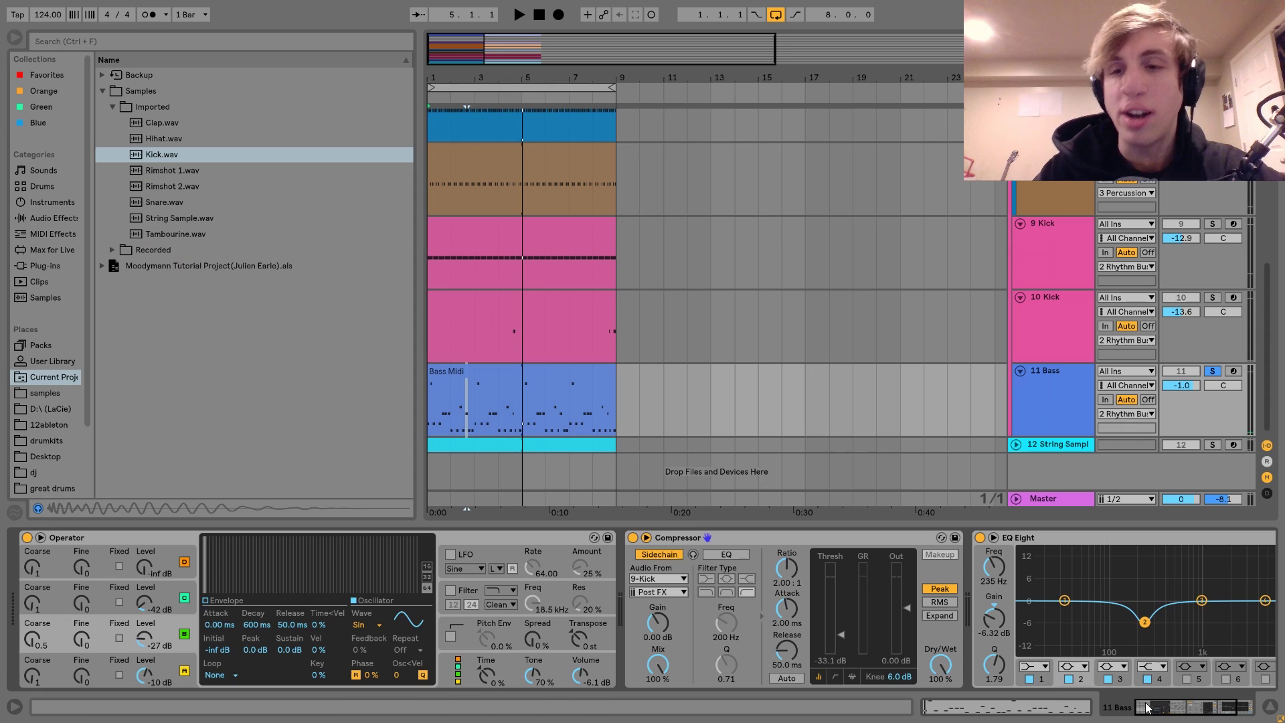
left_click(1213, 372)
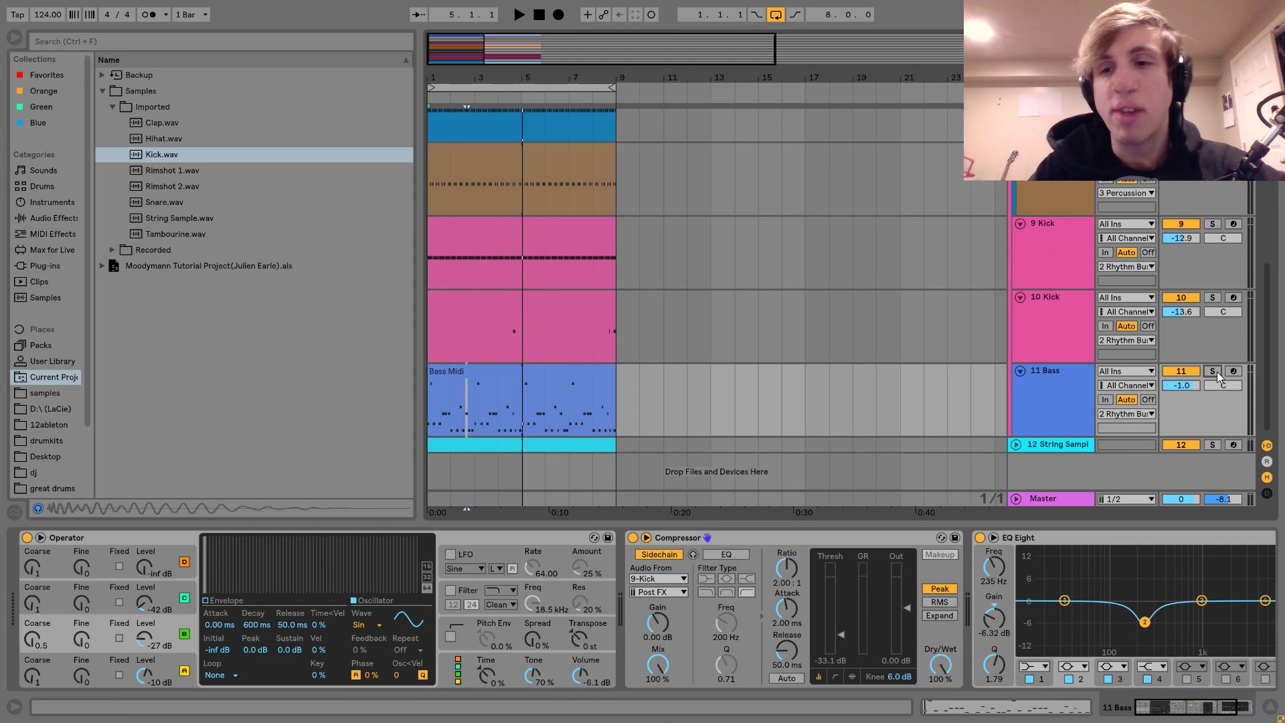
Step: Play the full loop from the start of the Bass Midi clip and mute the 11 Bass track
key("space")
left_click(459, 379)
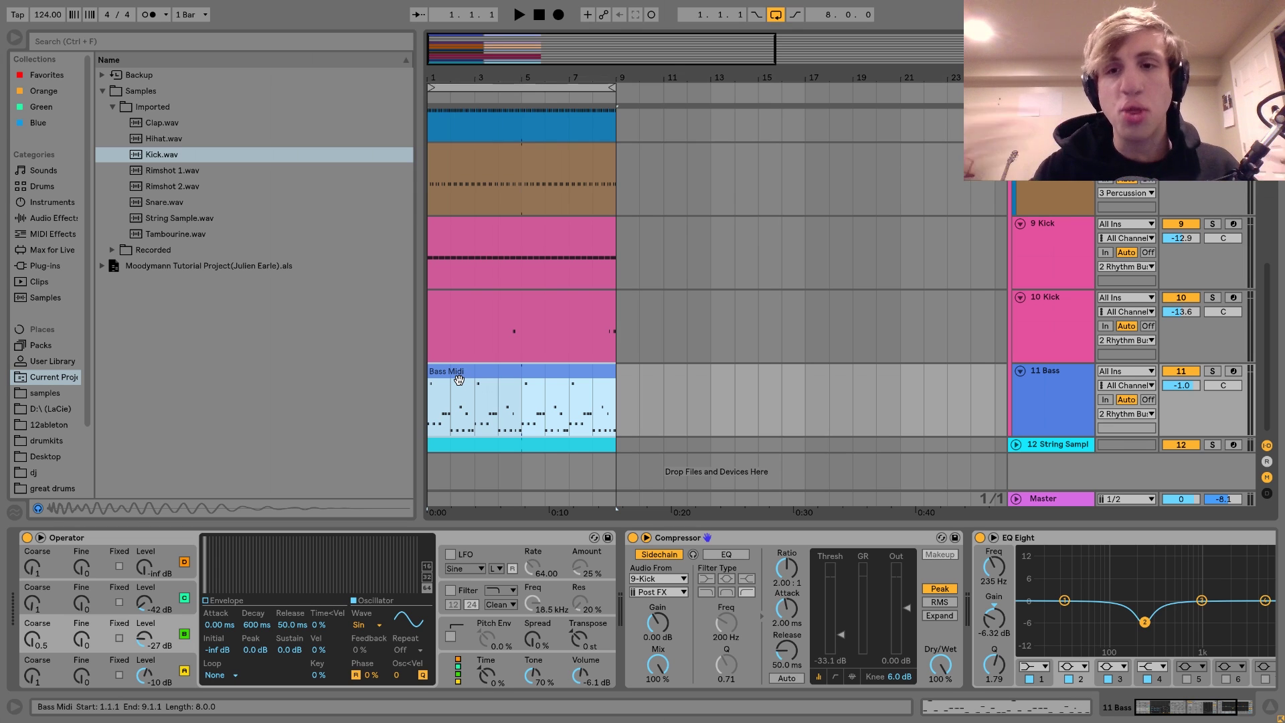
key("space")
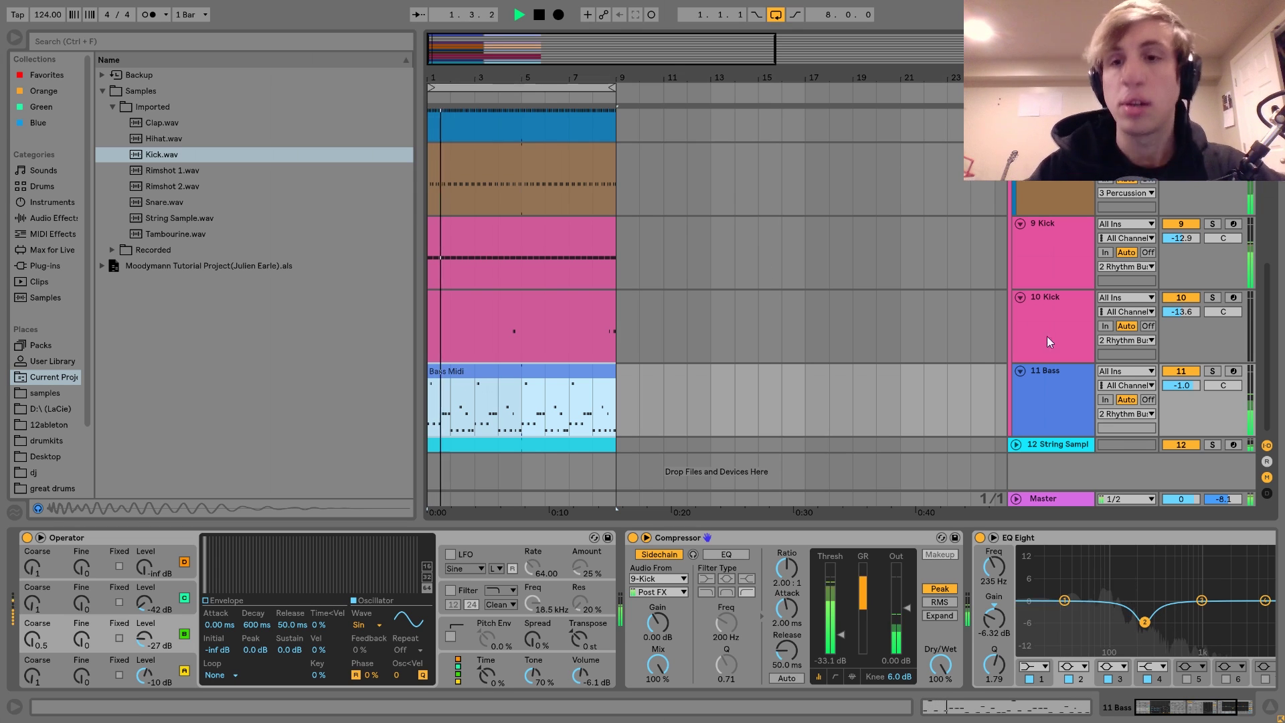
left_click(1182, 371)
key("space")
Step: Show the Keys track's Reverb, Compressor and EQ Eight, and return to the kick and bass tracks
scroll(1186, 373, "up", 6)
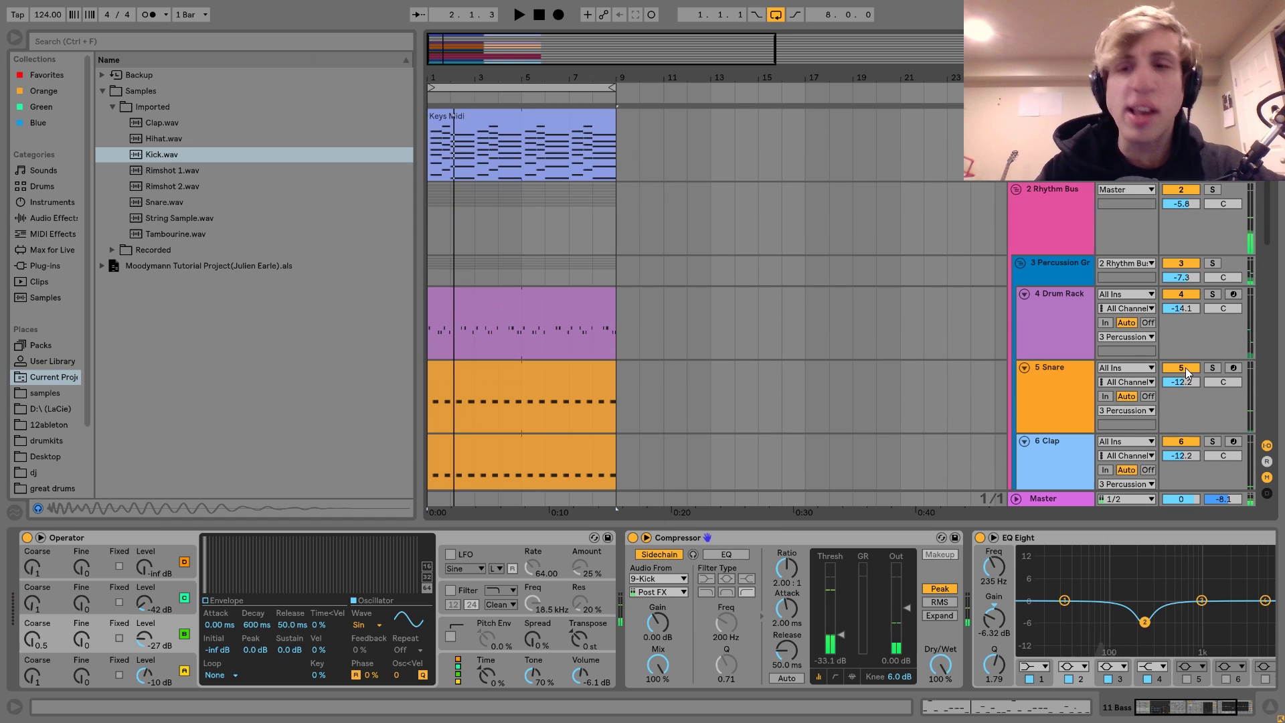
left_click(1052, 134)
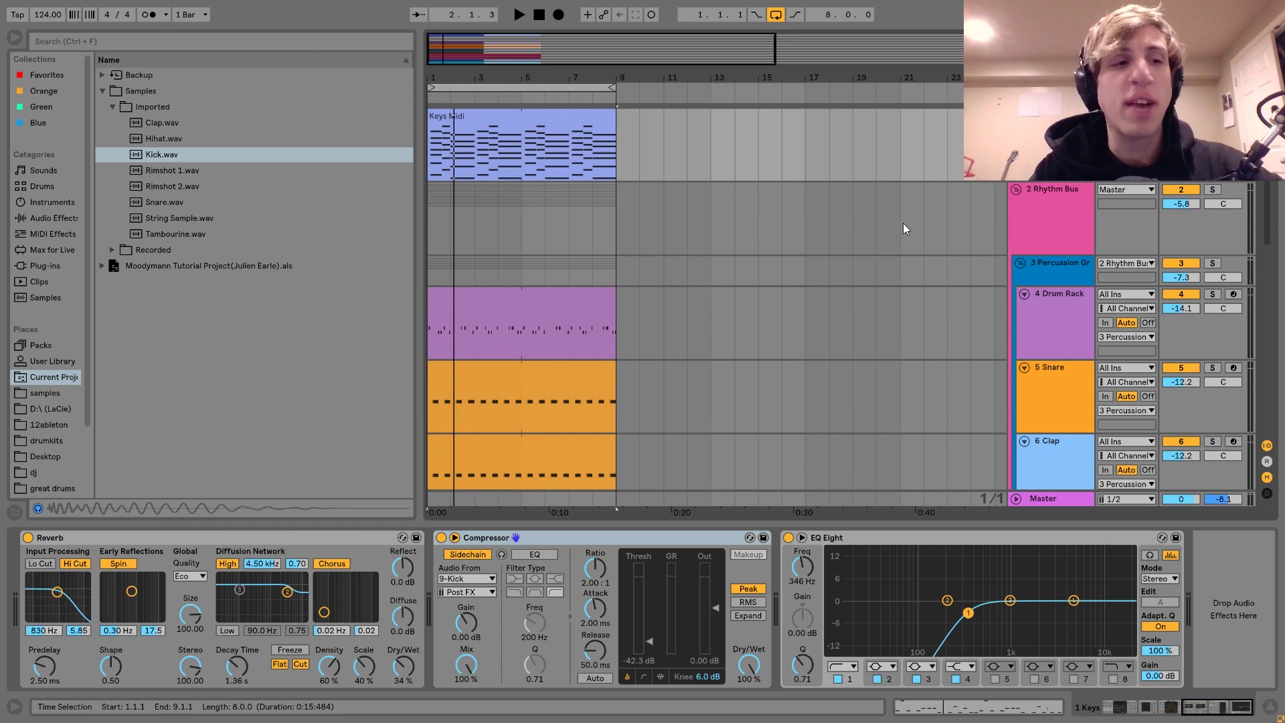
scroll(591, 244, "down", 6)
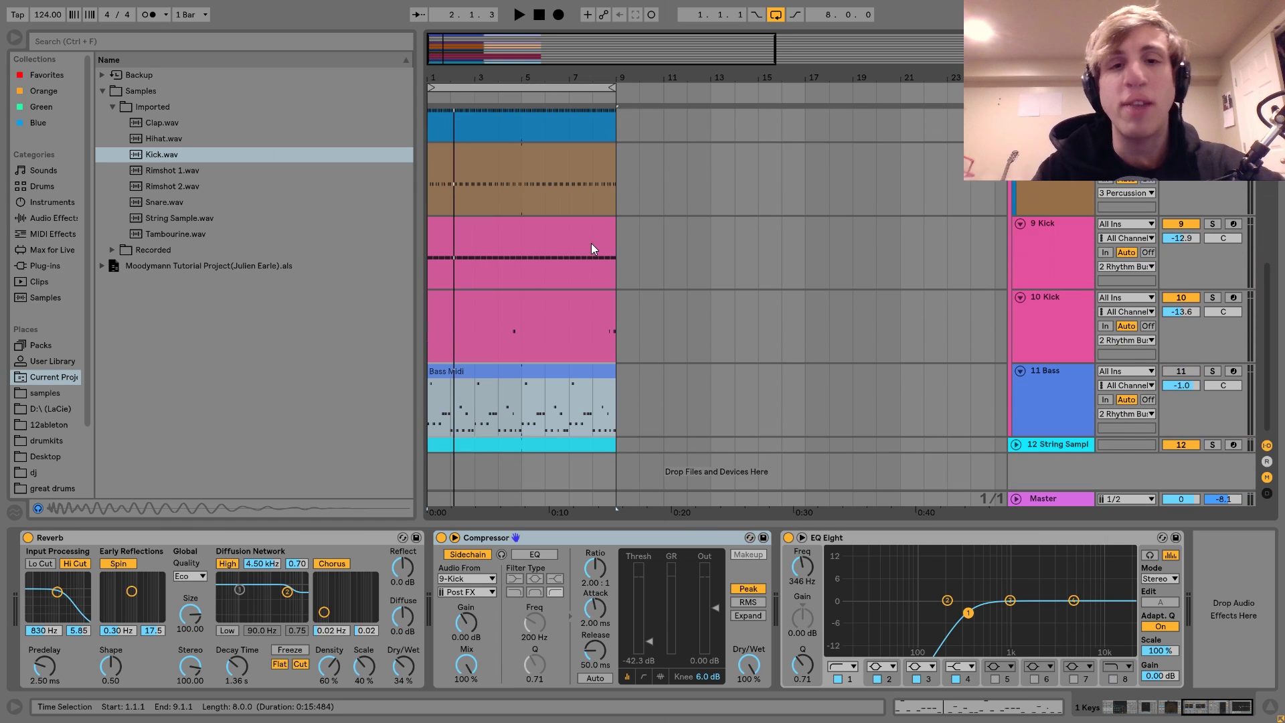
Step: Play the loop from bar 5 and unmute the 11 Bass track during playback
left_click(532, 436)
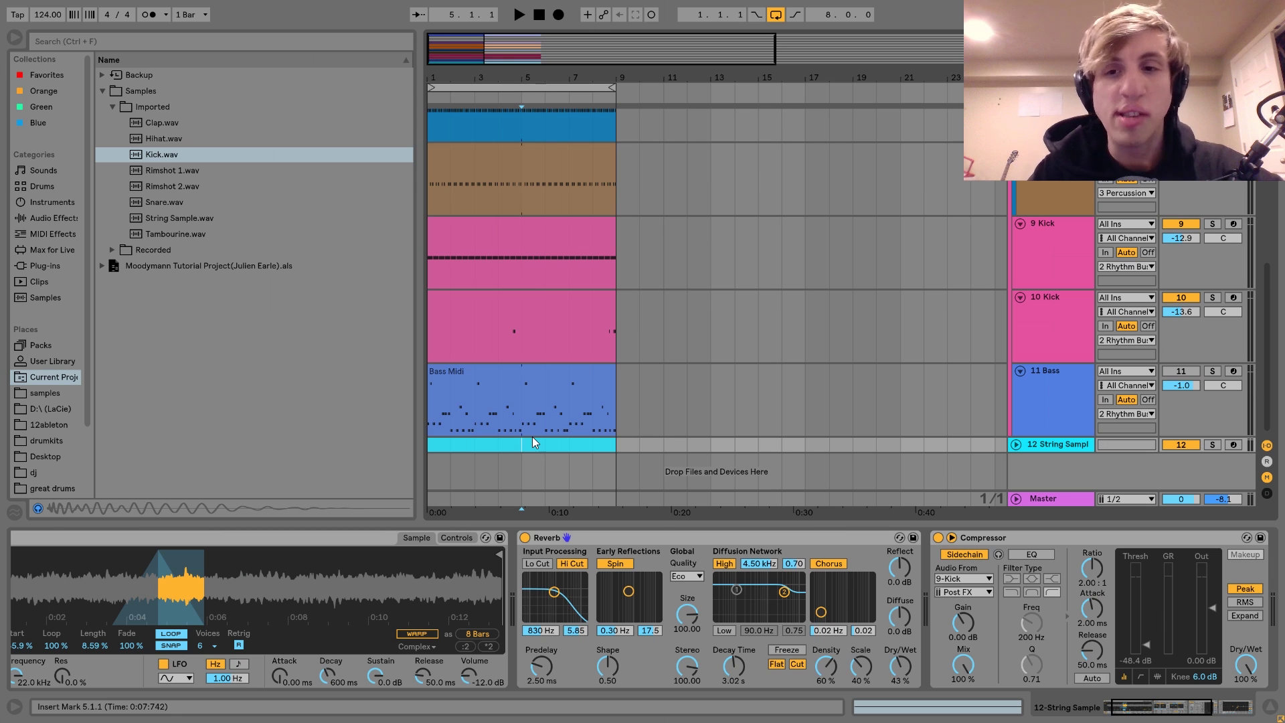
key("space")
left_click(524, 368)
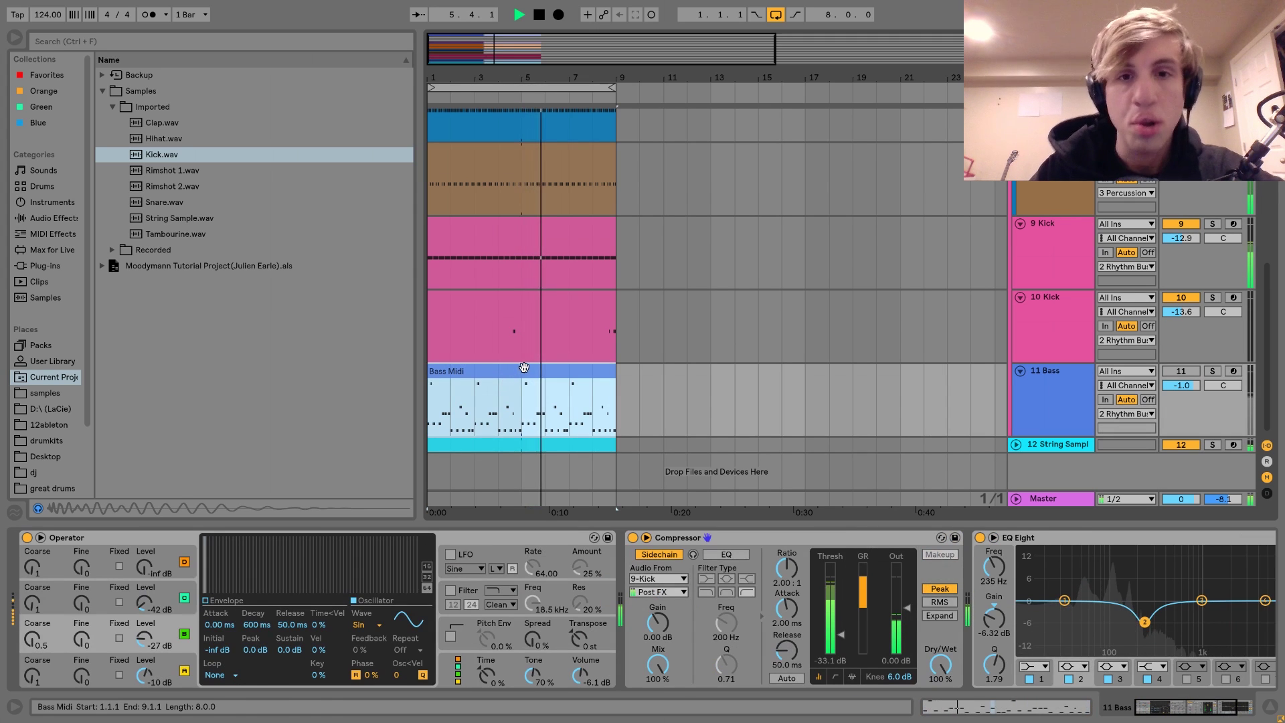
left_click(1190, 372)
left_click(1031, 376)
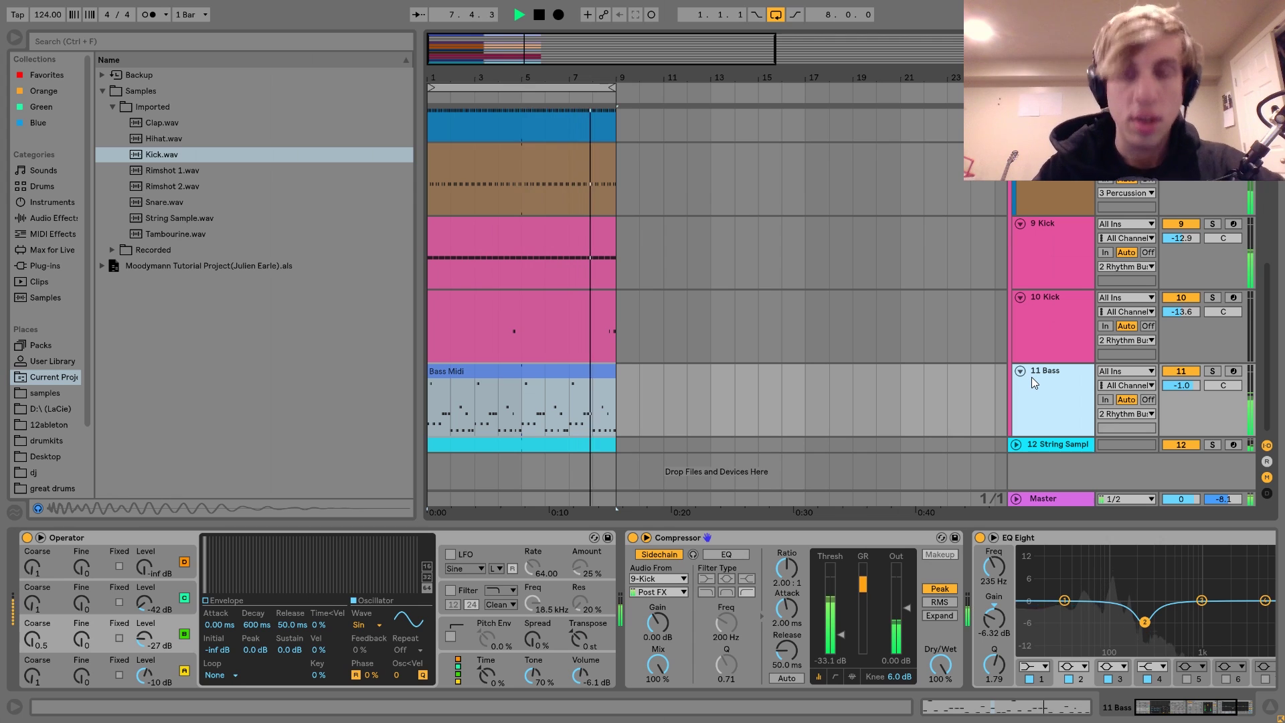
key("space")
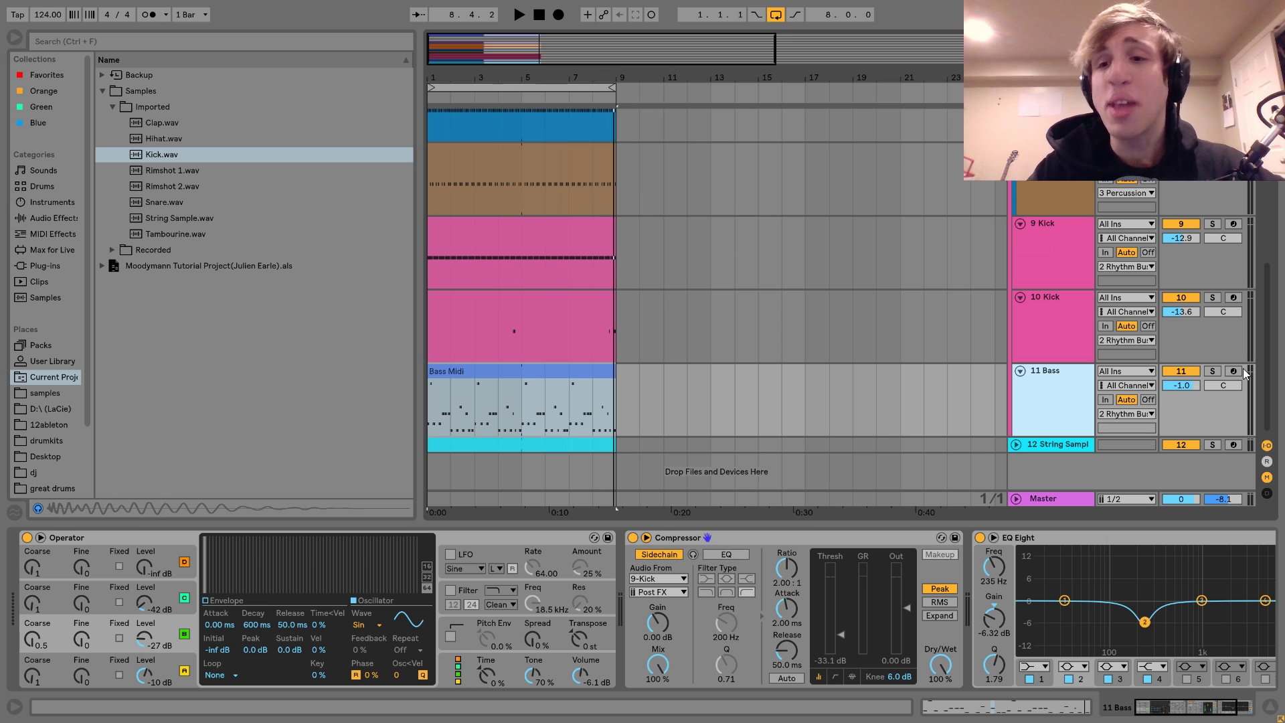
Step: Solo the 11 Bass track and play its Bass Midi clip from the start
left_click(1212, 370)
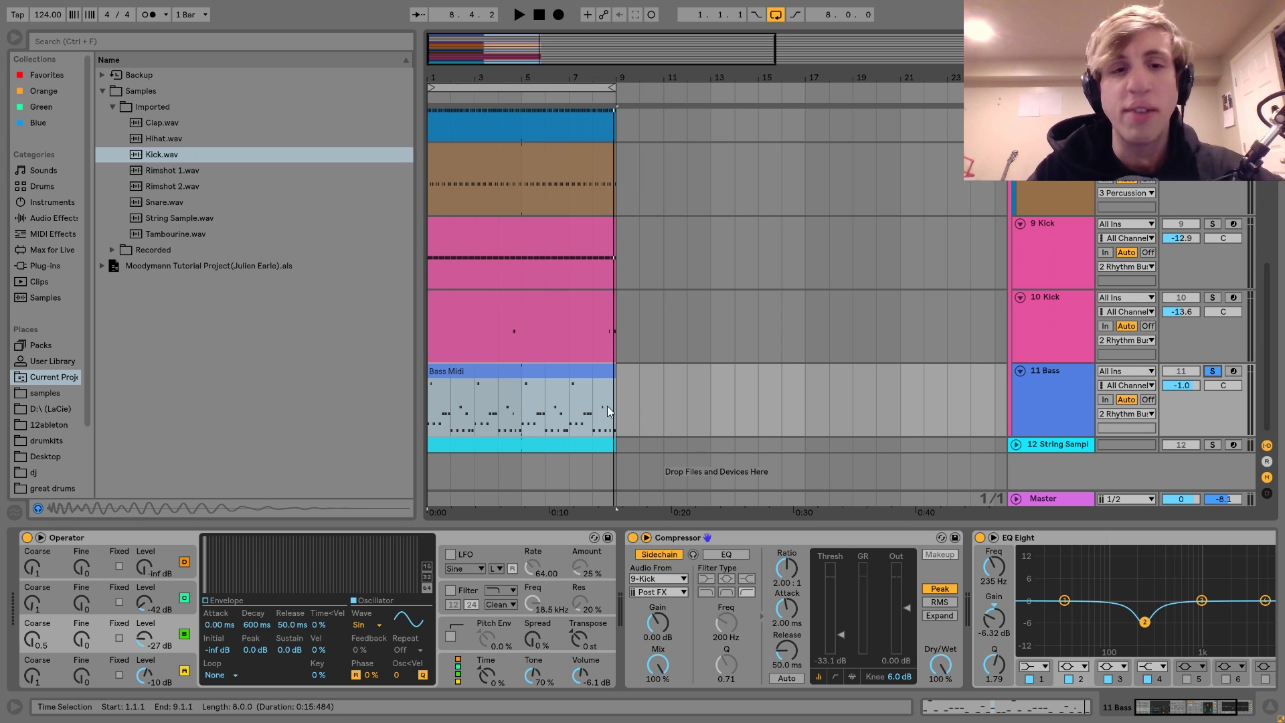
left_click(541, 369)
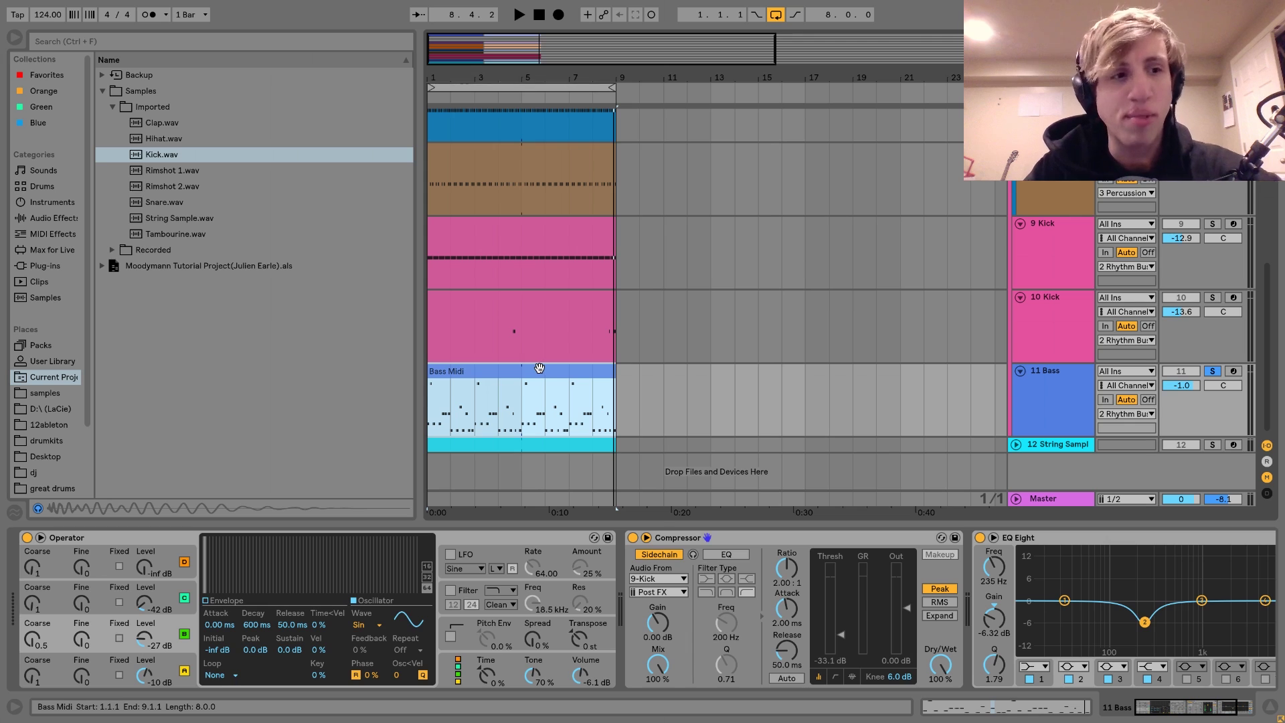
key("space")
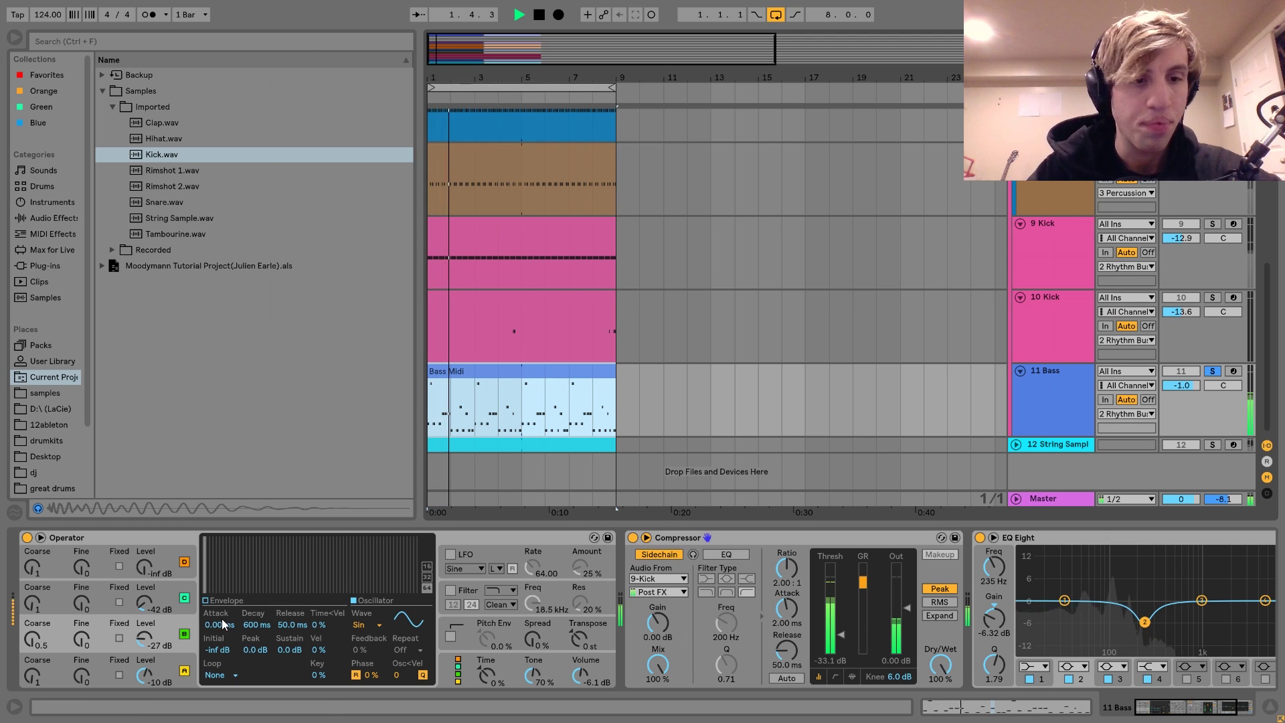
key("space")
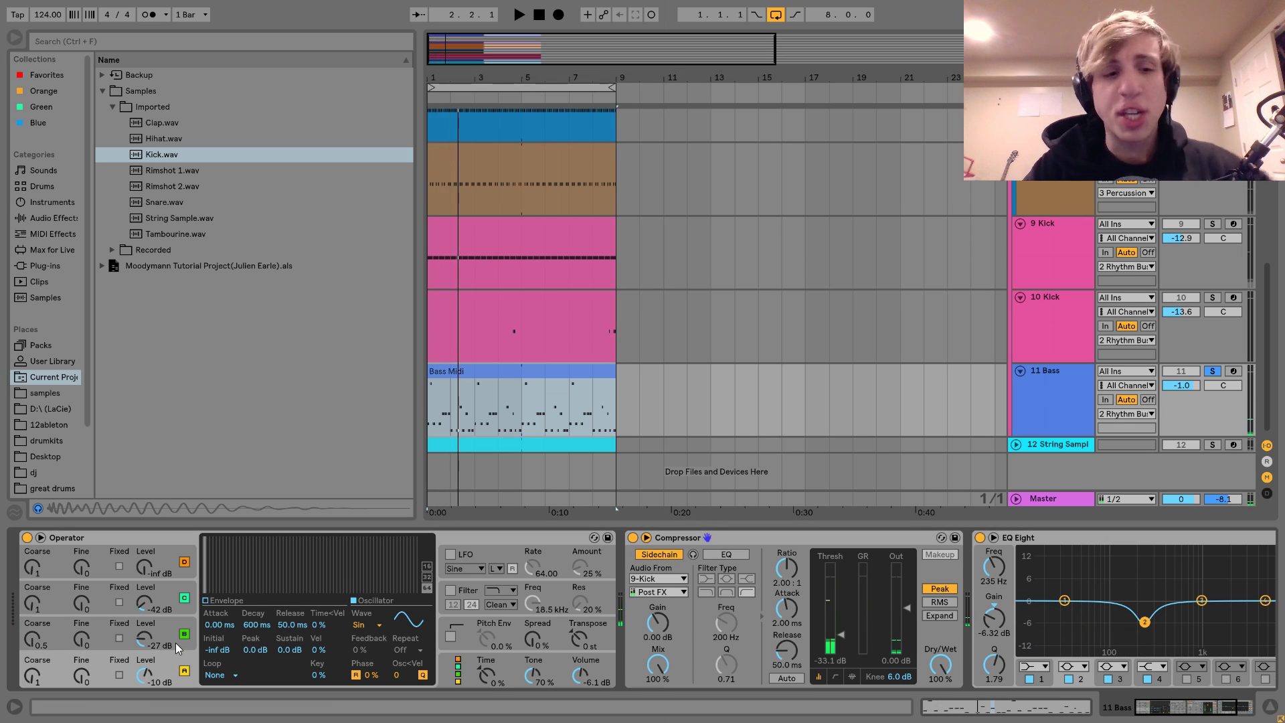
Step: Show the envelope in the bass track's Operator and examine its oscillator levels and oscillator B's Coarse setting while the soloed bass plays
left_click(178, 647)
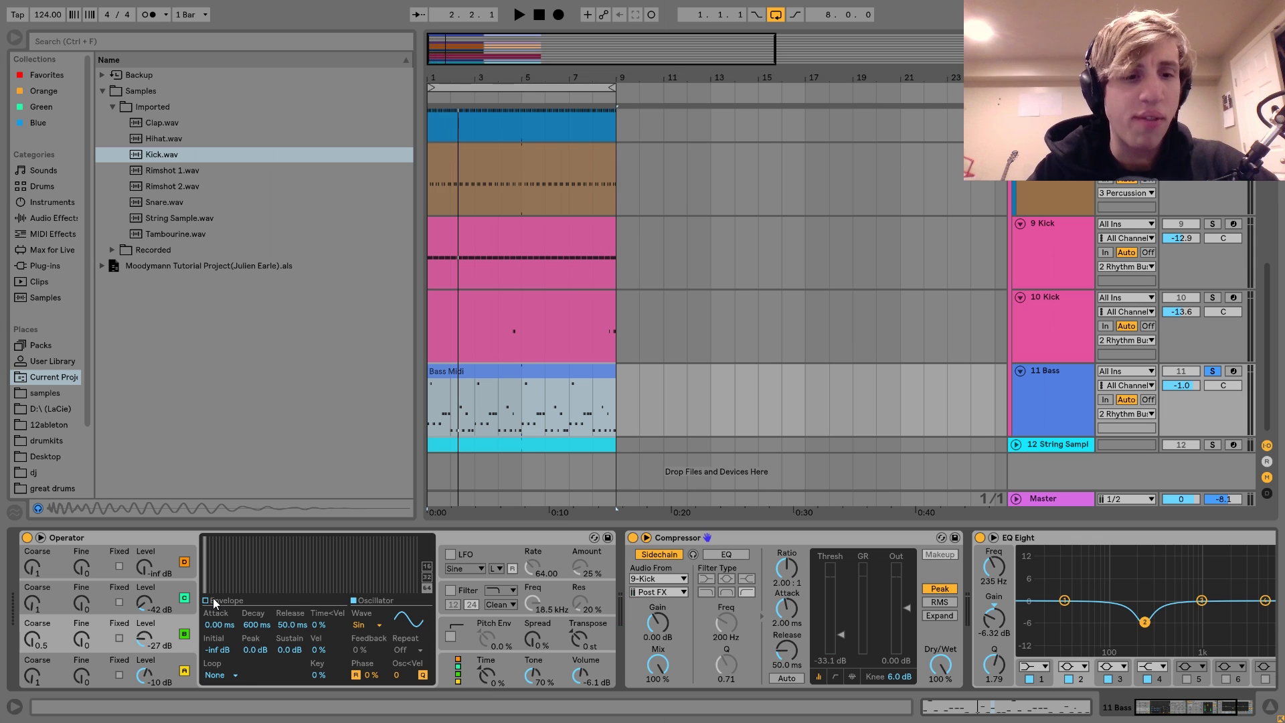
left_click(206, 601)
left_click(180, 662)
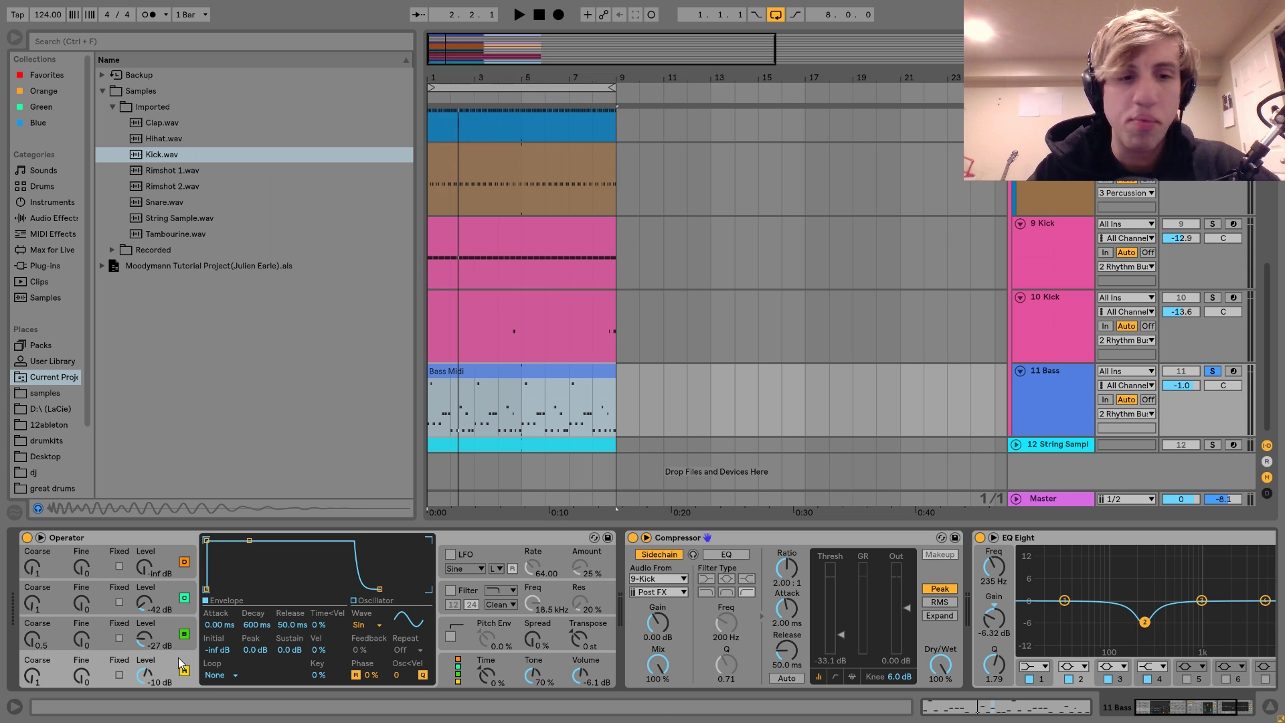
left_click(162, 588)
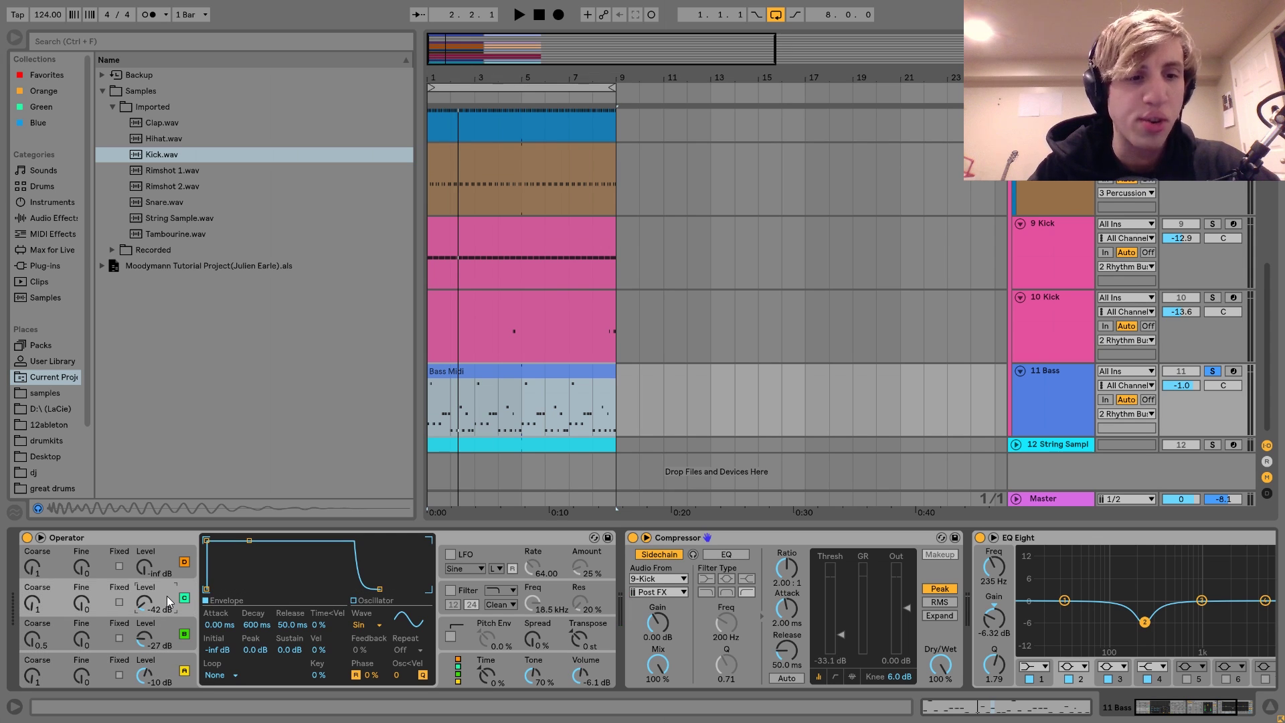
key("space")
left_click(34, 641)
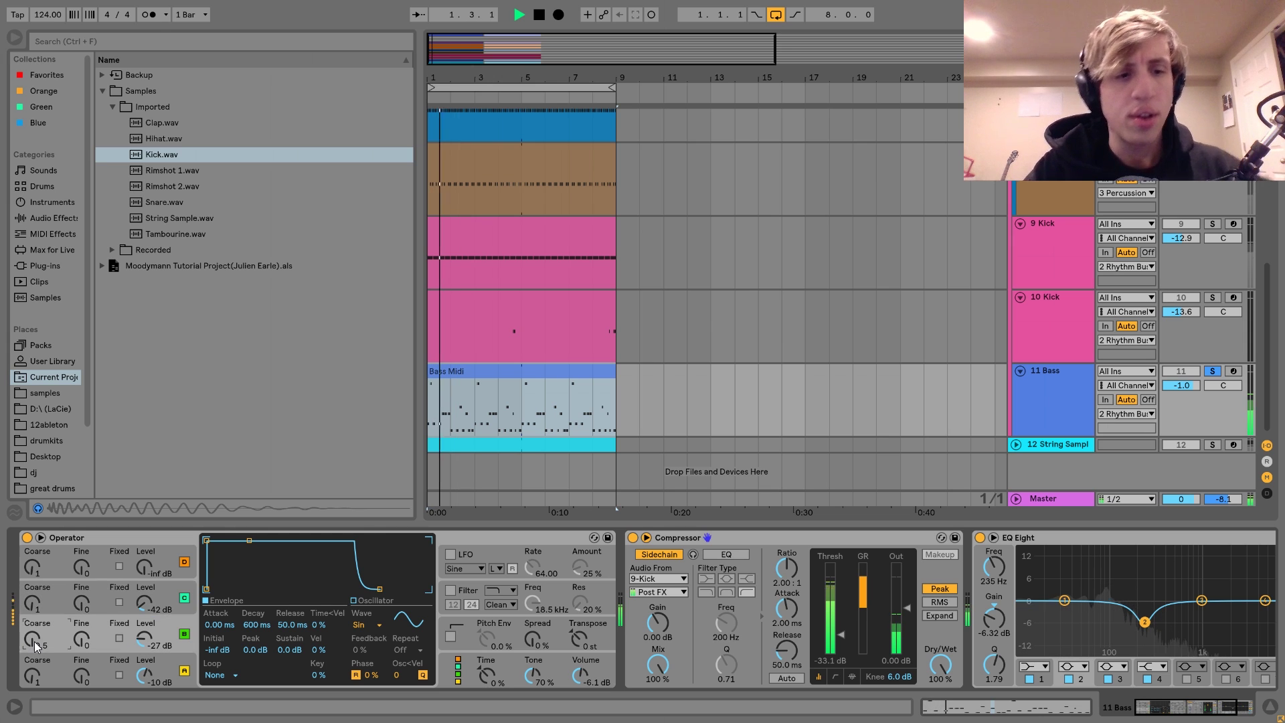
left_click_drag(34, 641, 34, 650)
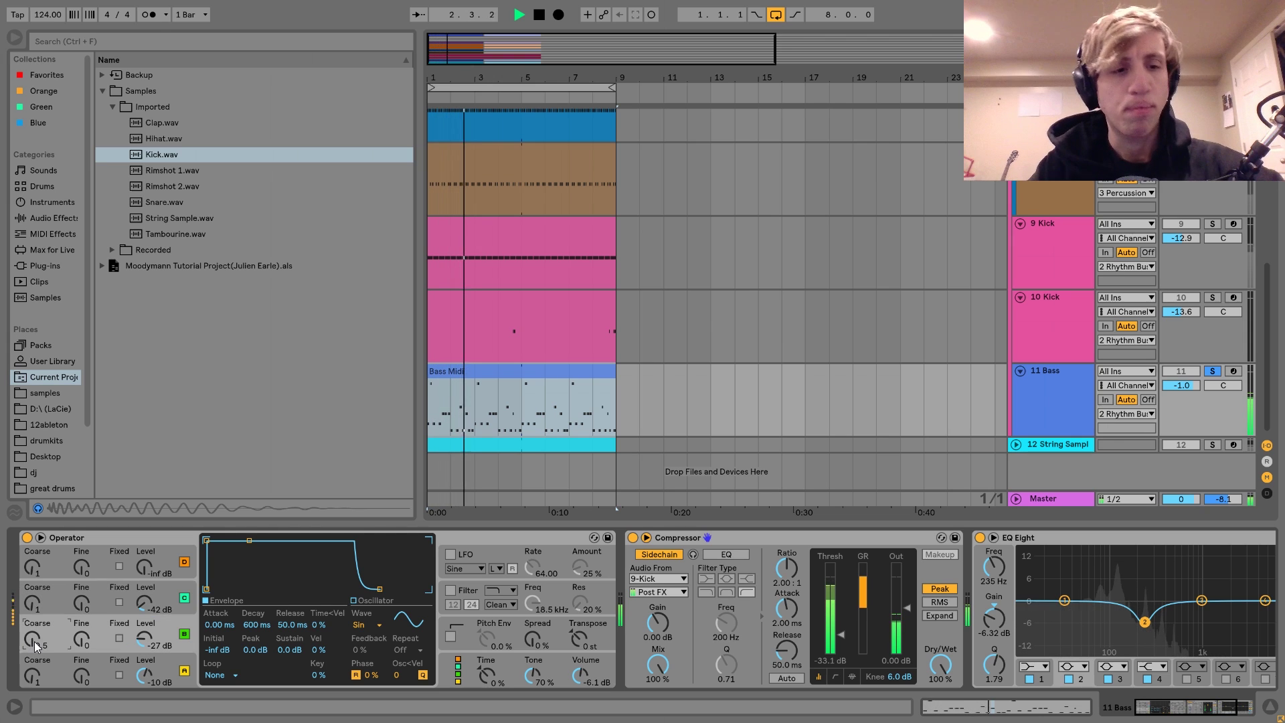
key("space")
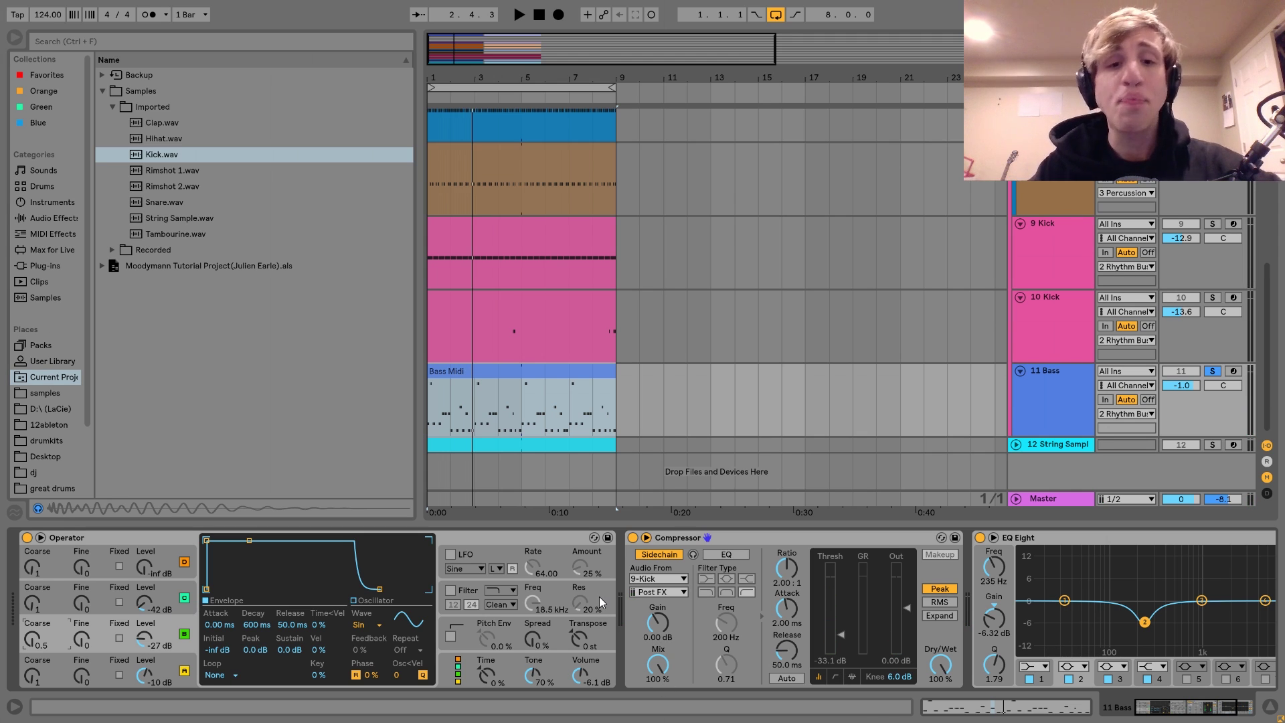
Step: Show the bass track's sidechained Compressor and EQ Eight and examine the EQ's band 2 cut
scroll(696, 592, "right", 3)
left_click(552, 543)
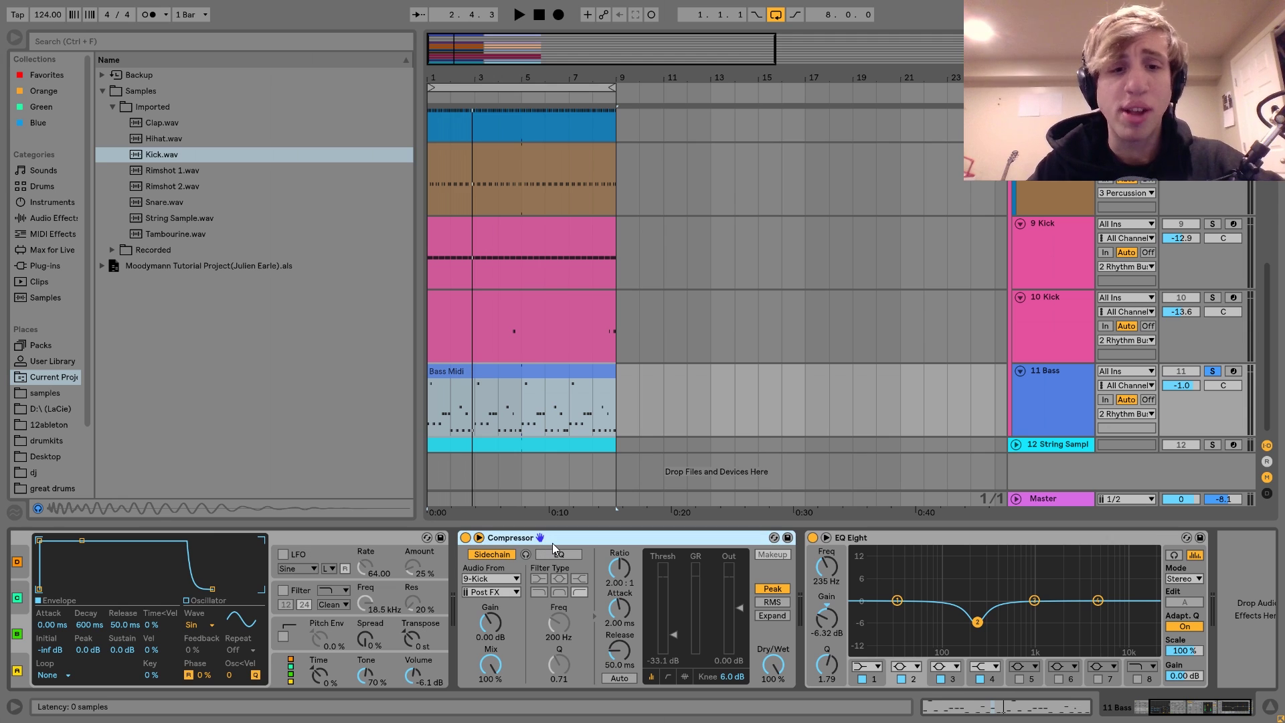
left_click(878, 536)
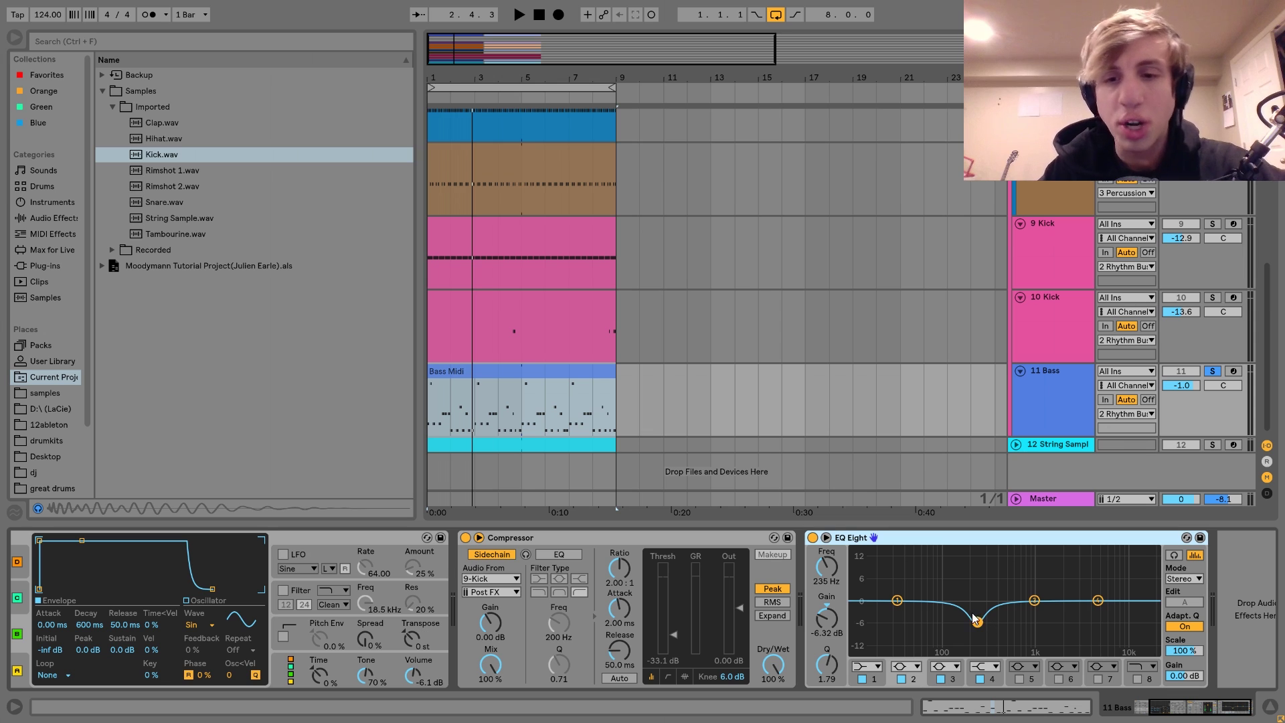
Step: Solo 9 Kick along with the bass and compare playback with EQ Eight's band 2 off and on
left_click(1212, 224)
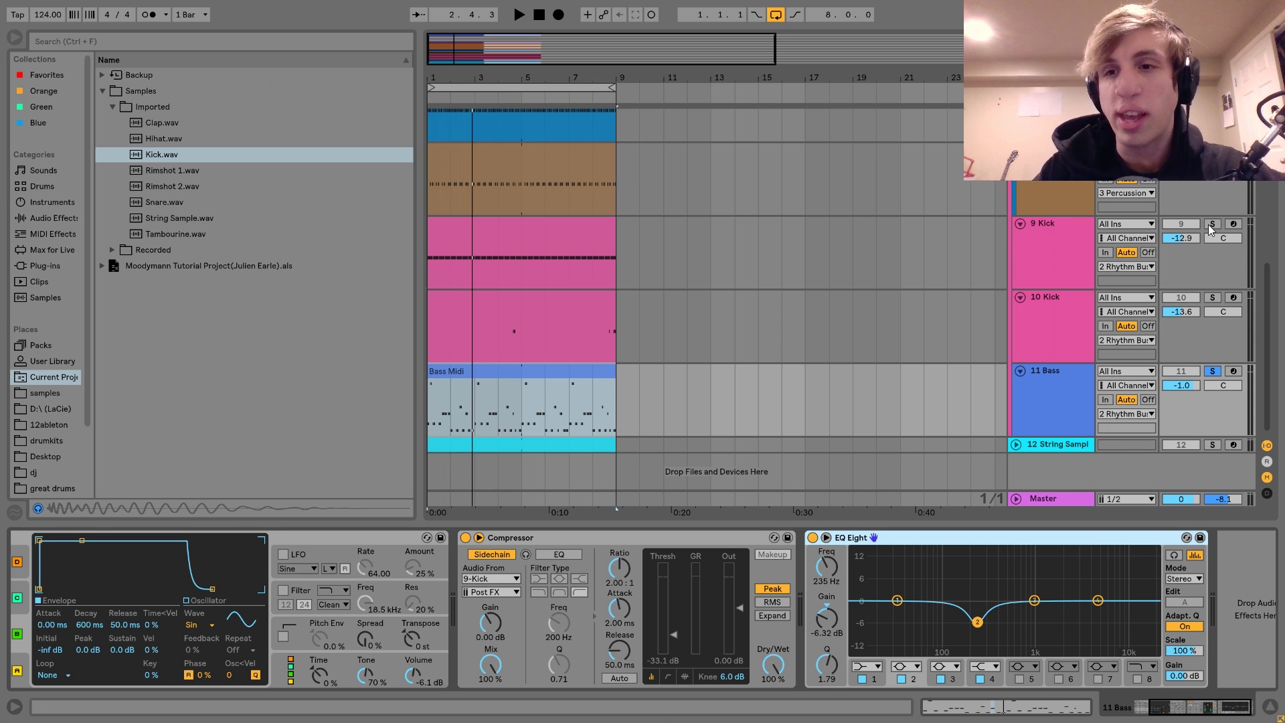
key("space")
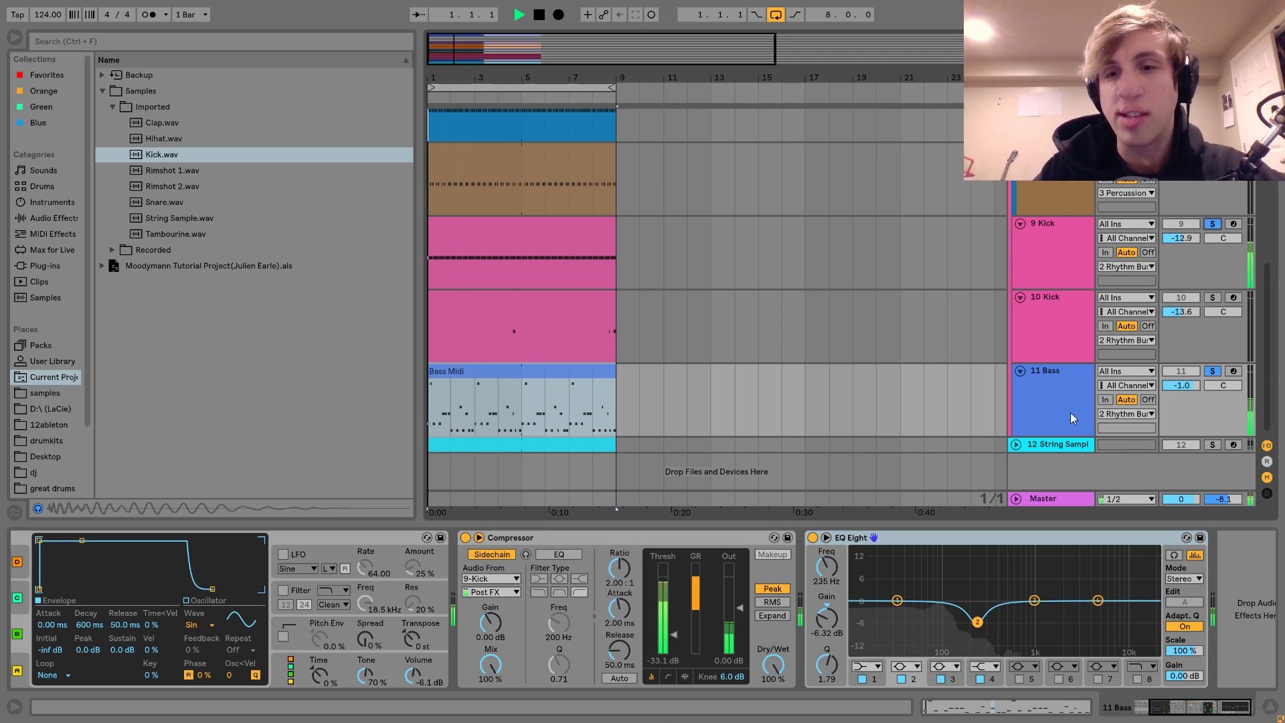
left_click(901, 680)
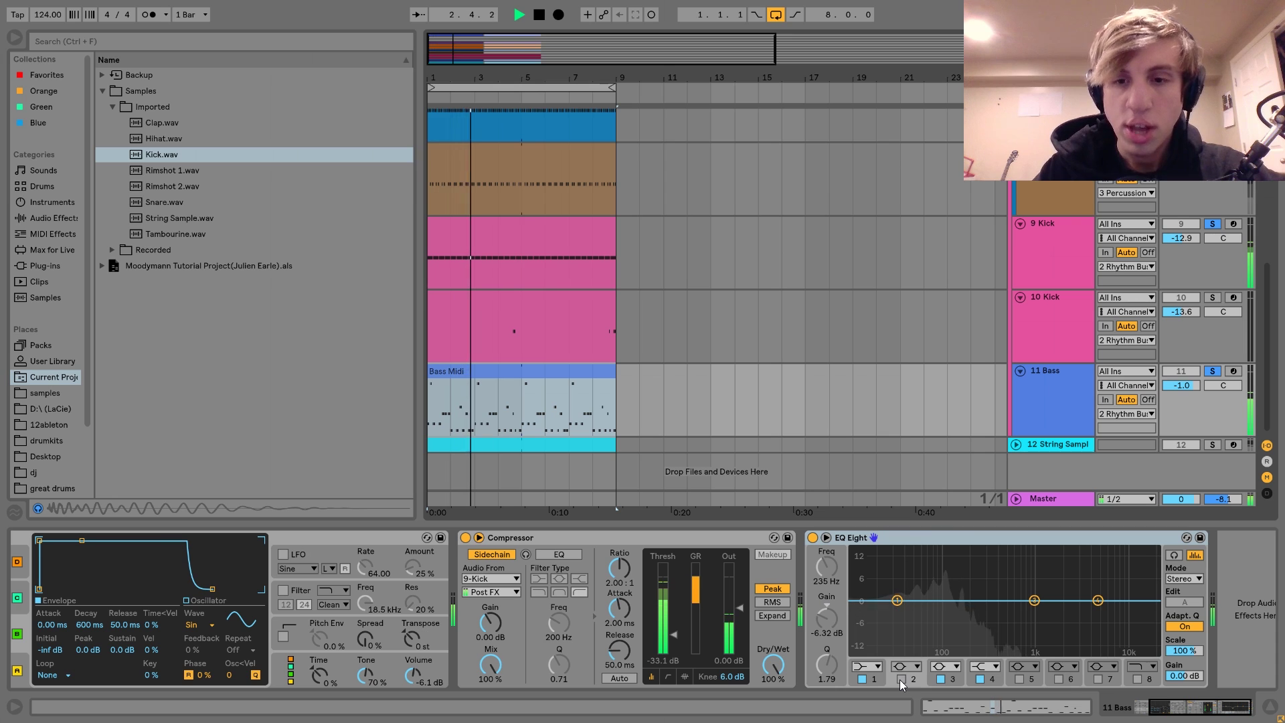
key("space")
left_click(901, 679)
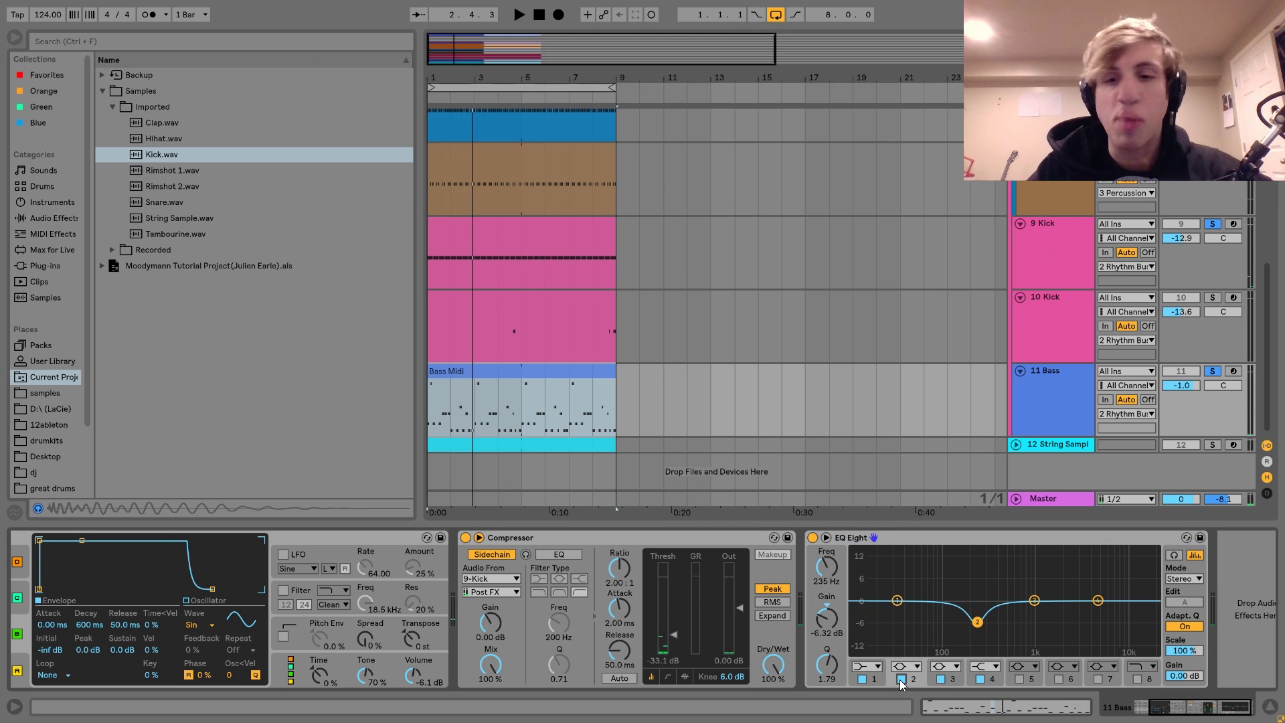
key("space")
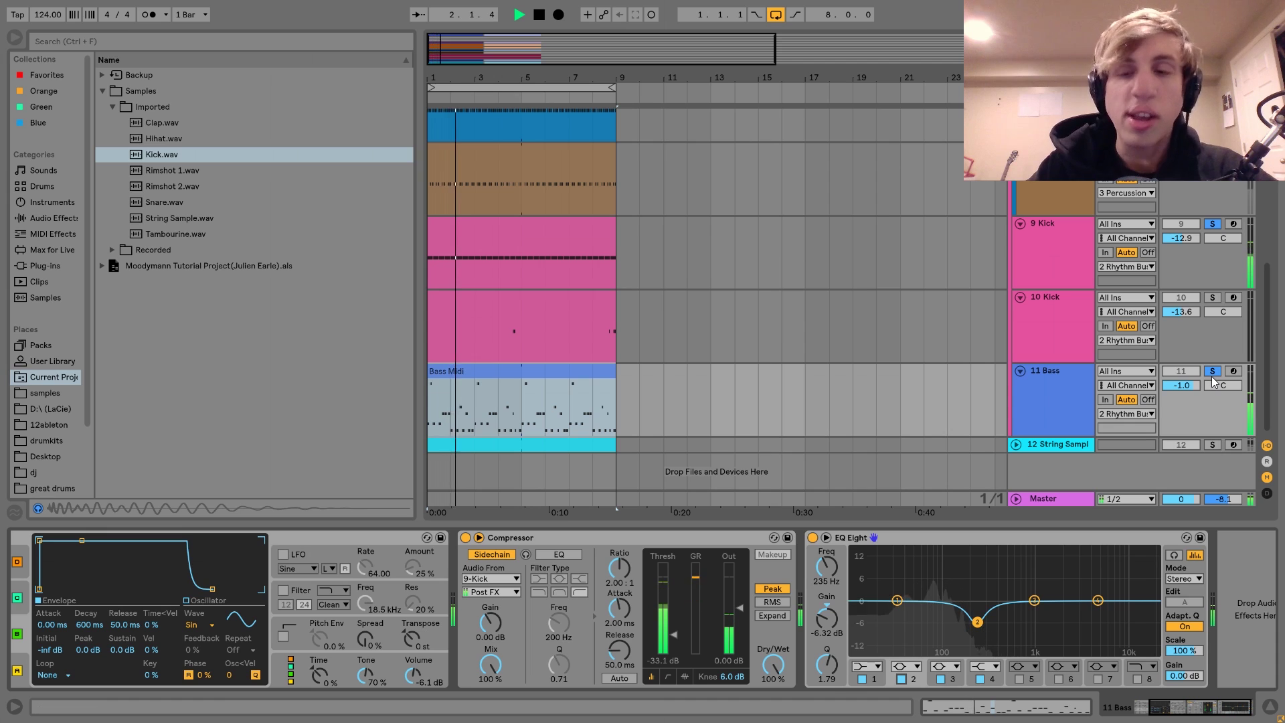
key("space")
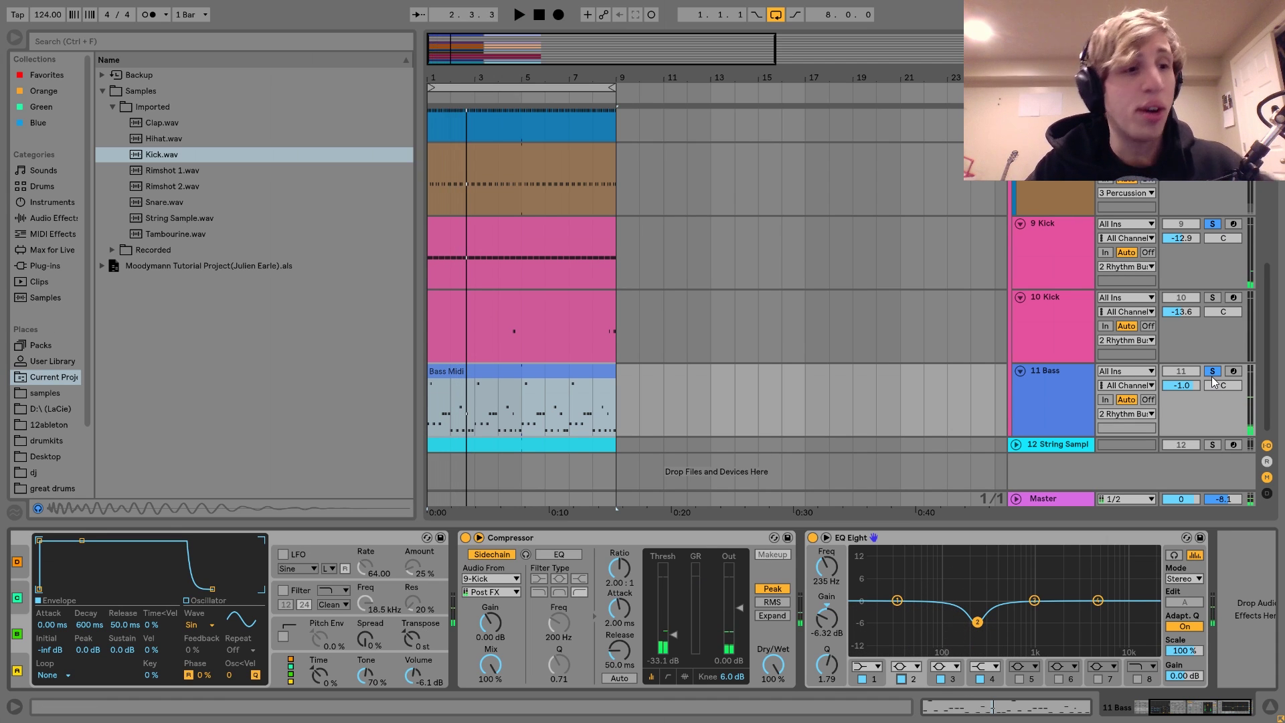
Step: Solo the 2 Rhythm Bus group and set the playback start to 1.1.1
scroll(1211, 376, "up", 10)
left_click(1061, 203)
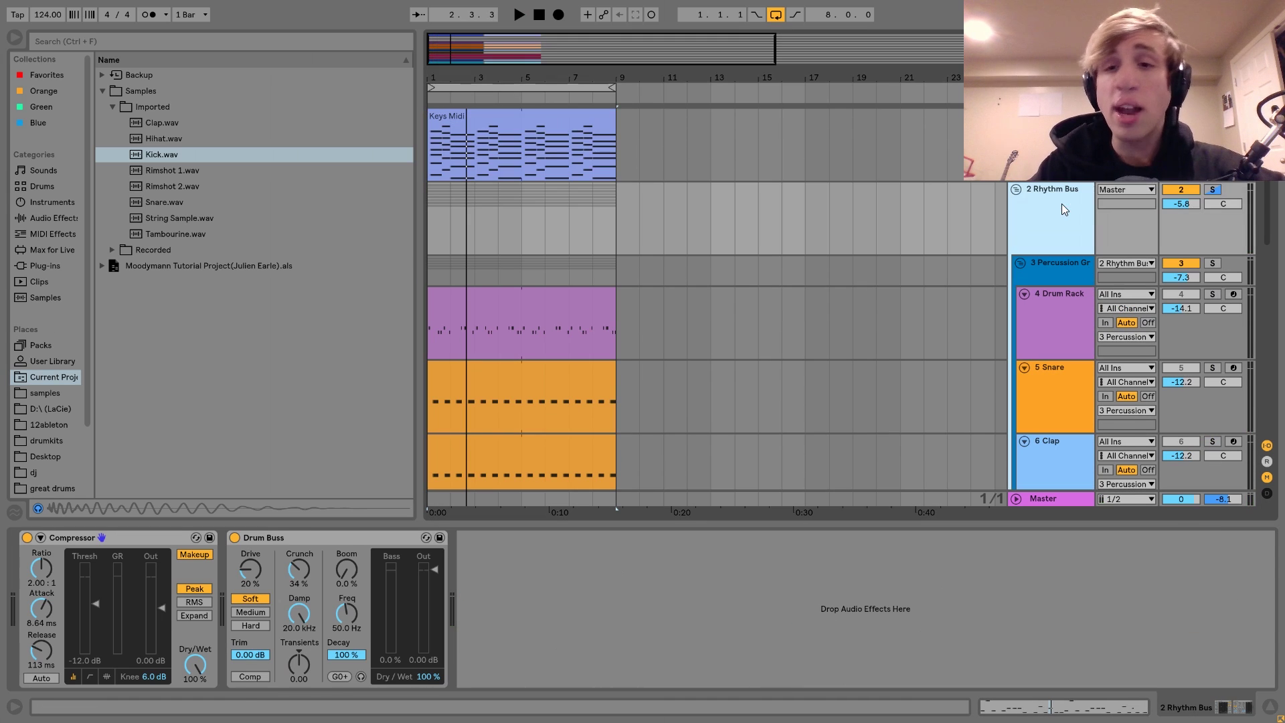
left_click(1212, 190)
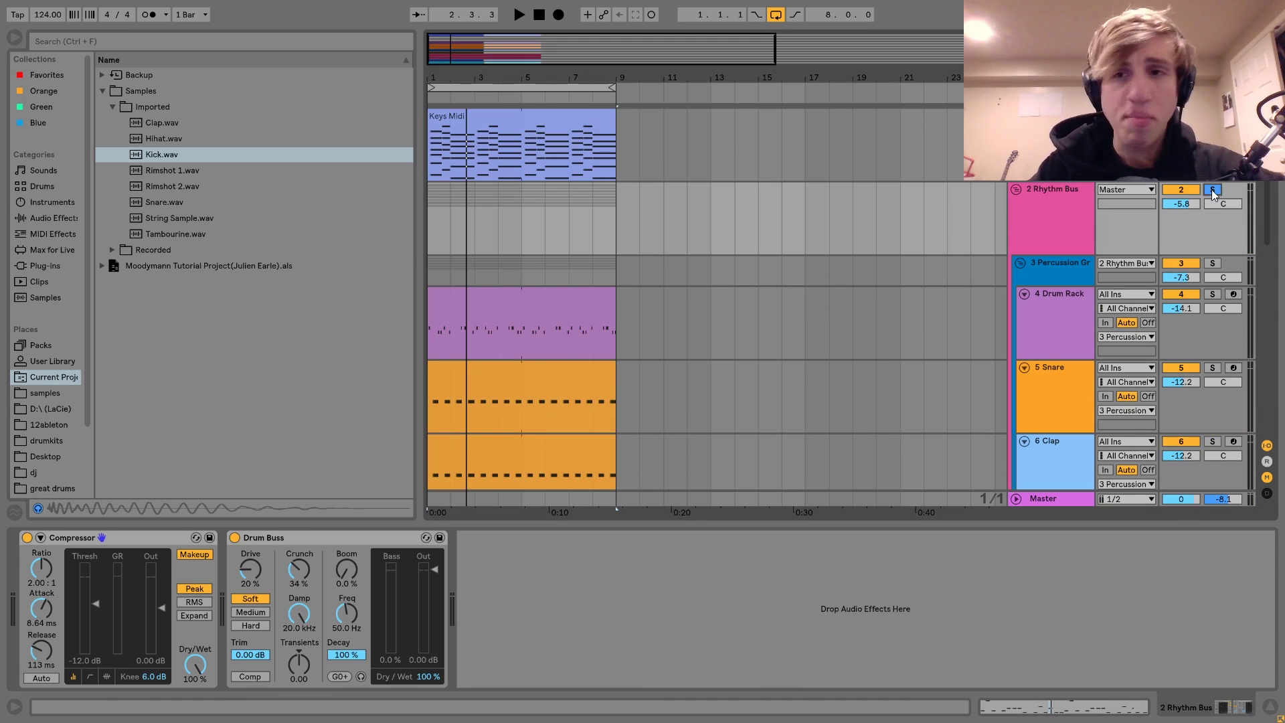
left_click(432, 217)
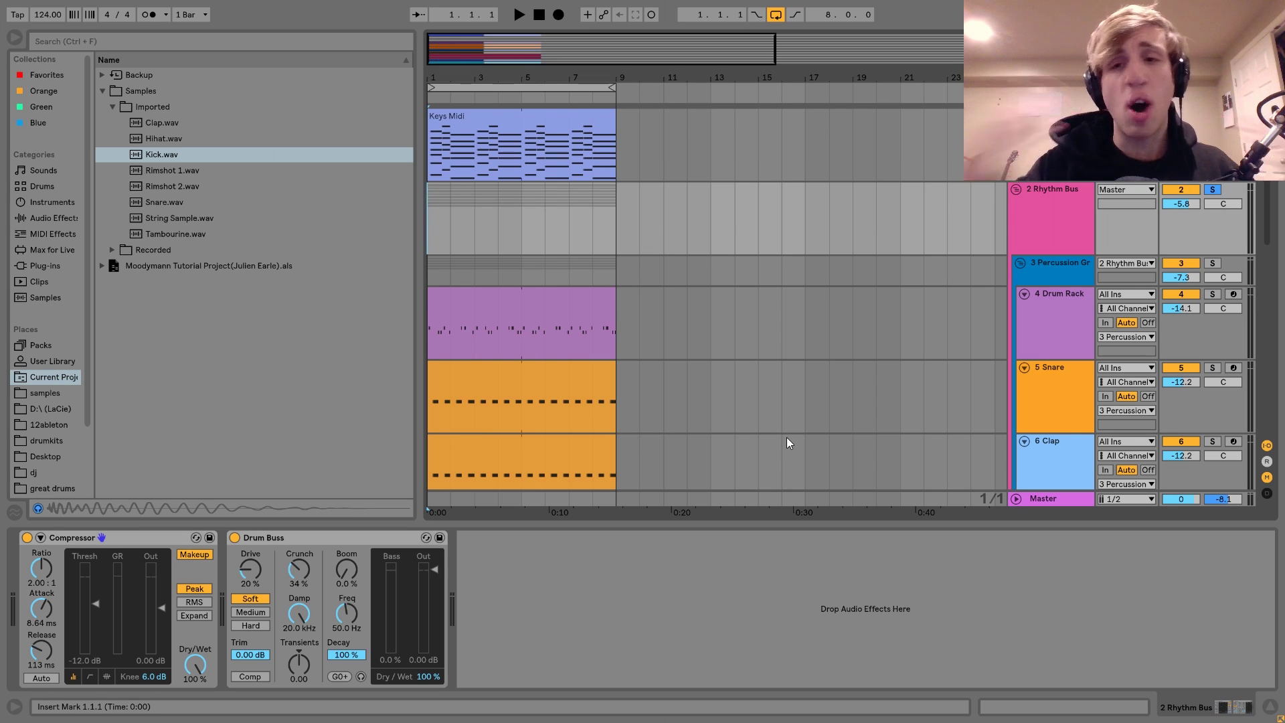
Step: Collapse the percussion group, both kick tracks and the 11 Bass track
left_click(1015, 261)
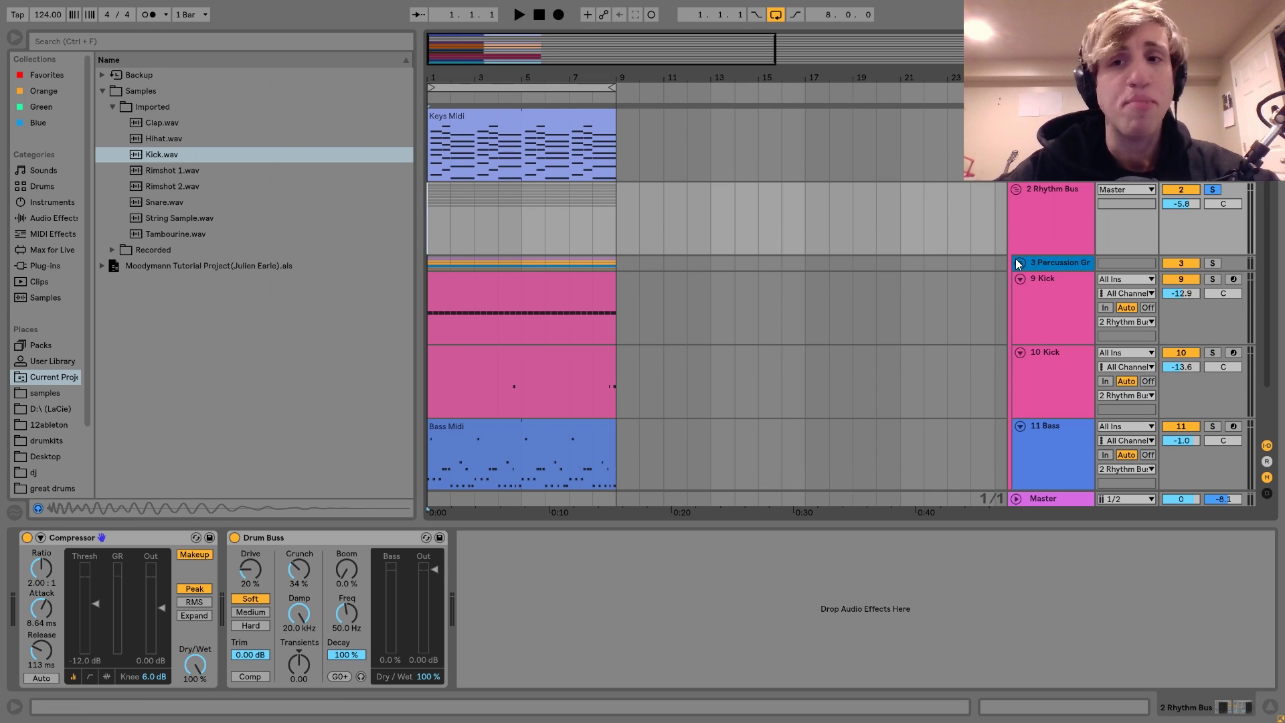
left_click(1021, 278)
left_click(1021, 296)
left_click(1020, 311)
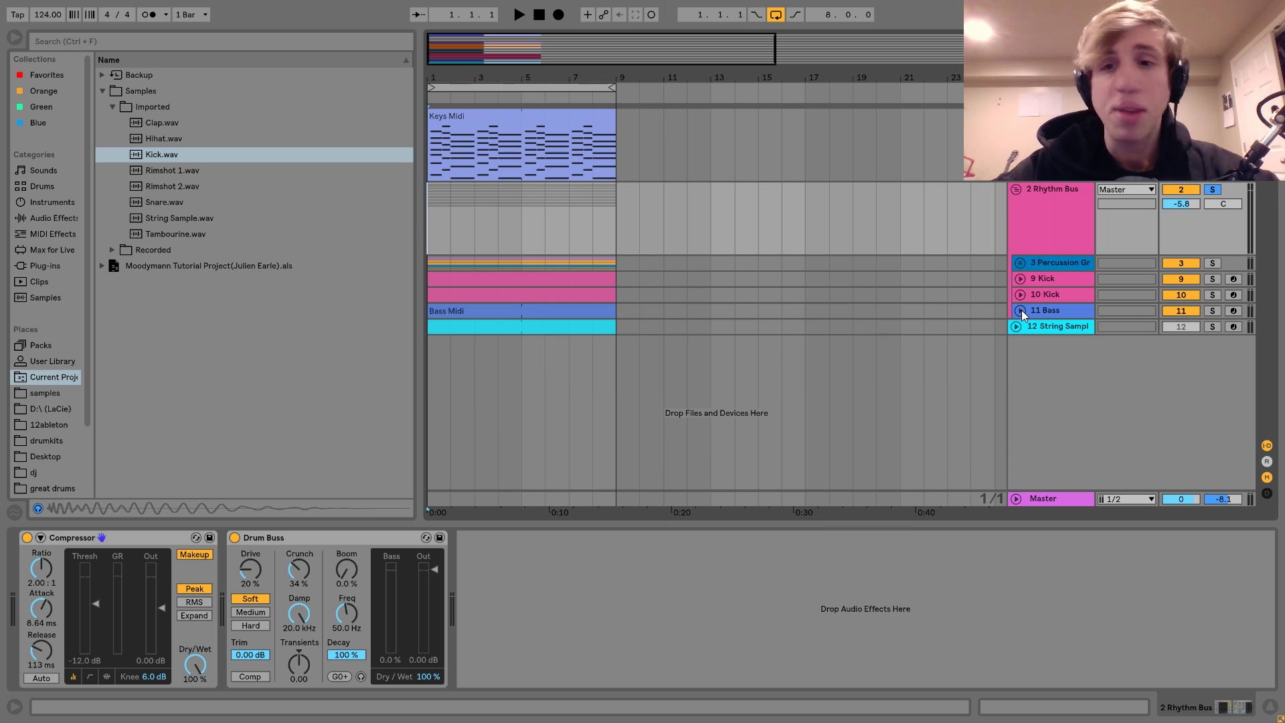
Step: Examine the Compressor and Drum Buss on the 2 Rhythm Bus and play the soloed group through them
left_click(1062, 200)
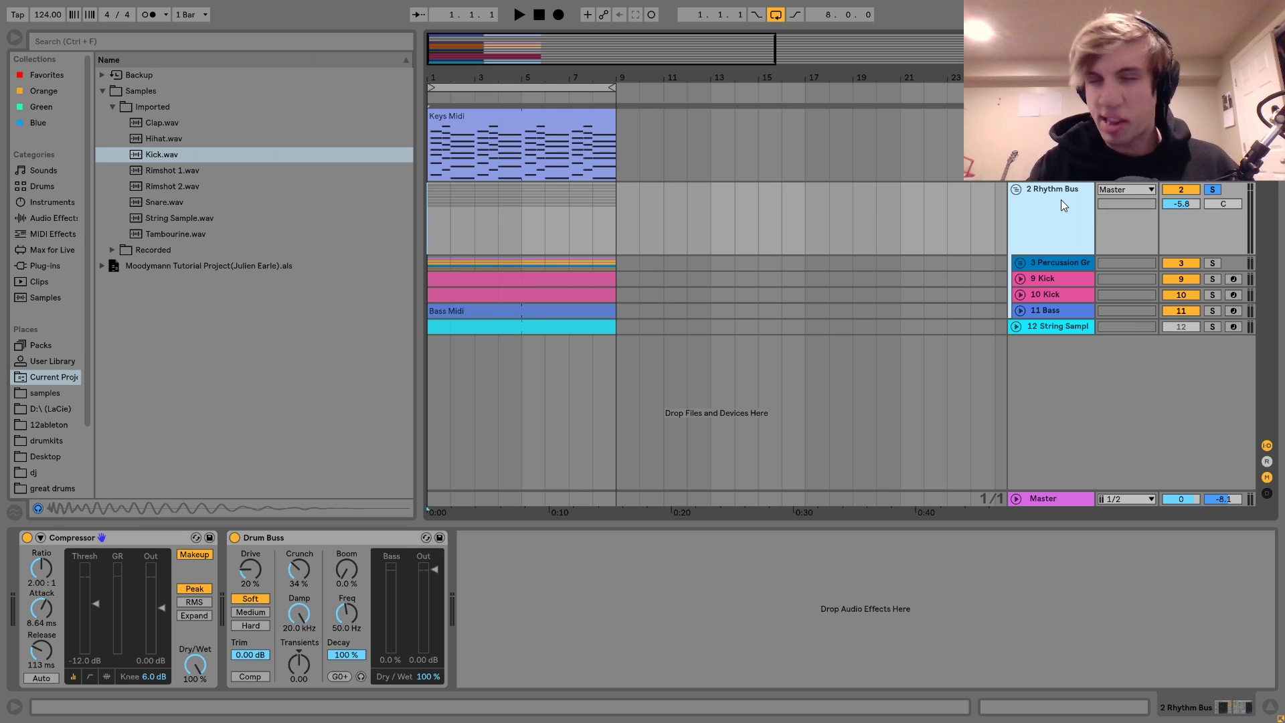
left_click(311, 540)
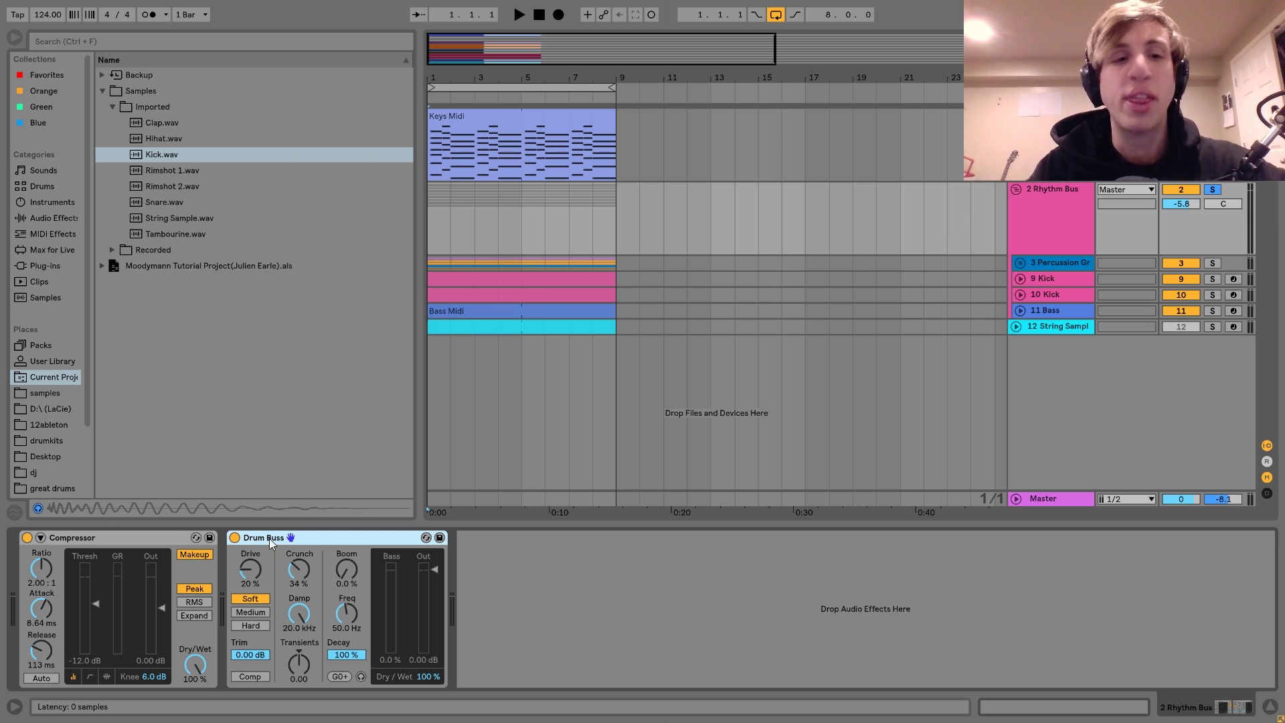
key("space")
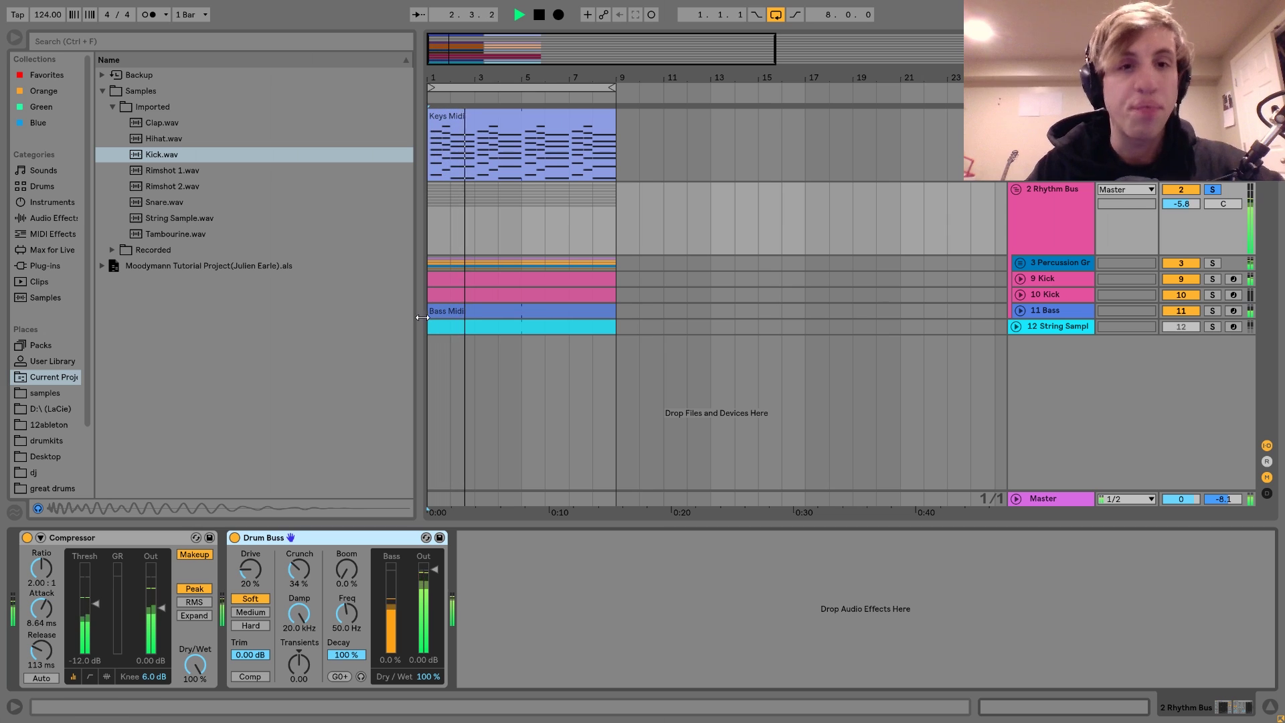
left_click(430, 199)
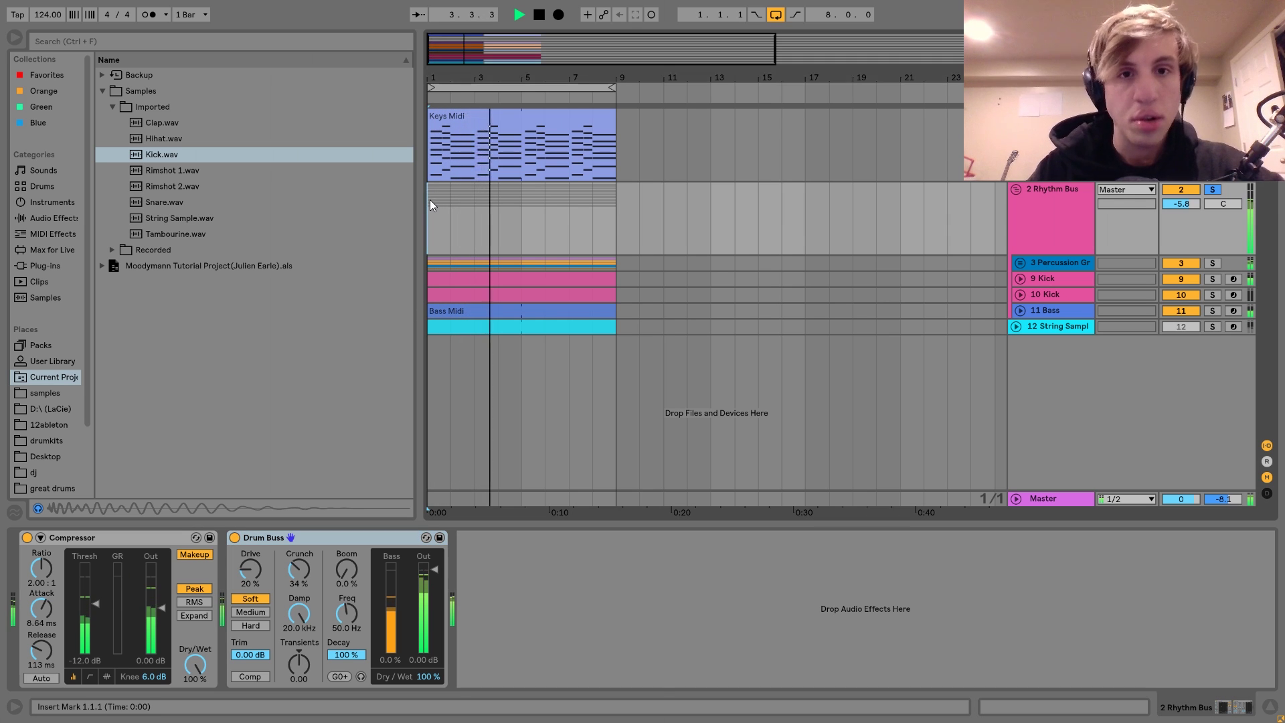
key("space")
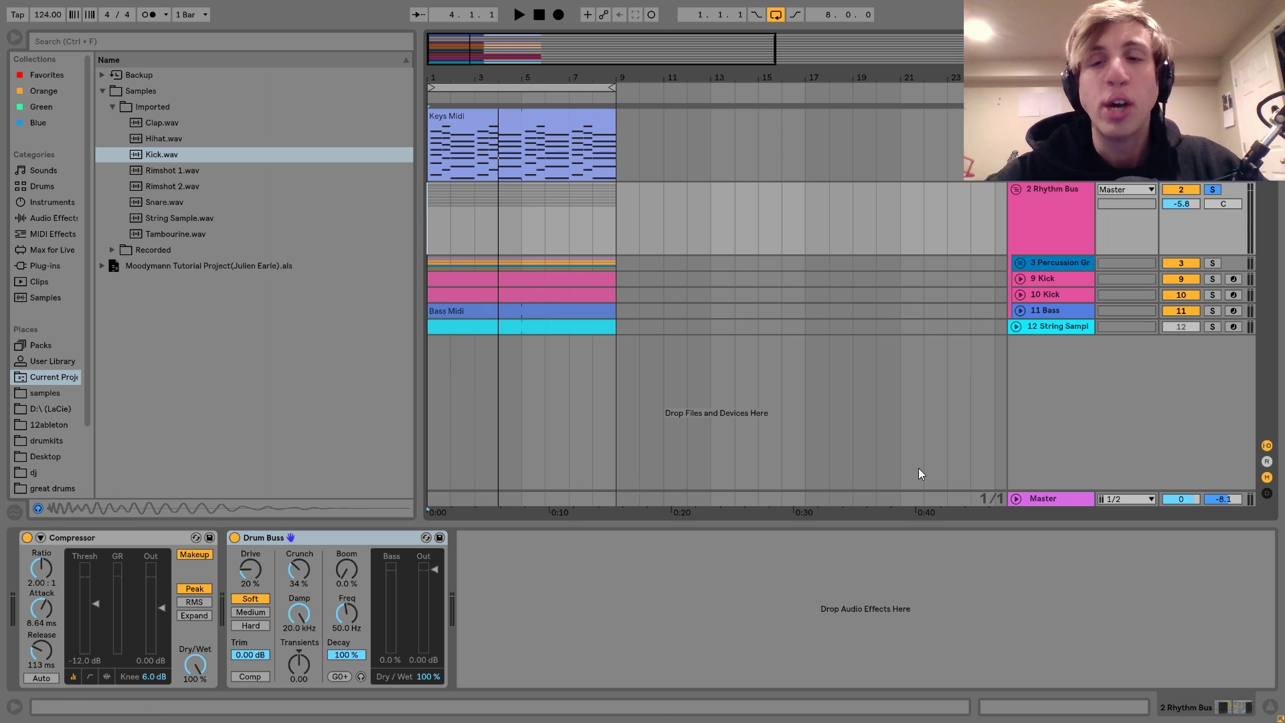
Step: Compare the Rhythm Bus playback with Drum Buss and Compressor both bypassed, with only the Compressor on, and with both on
left_click(235, 538)
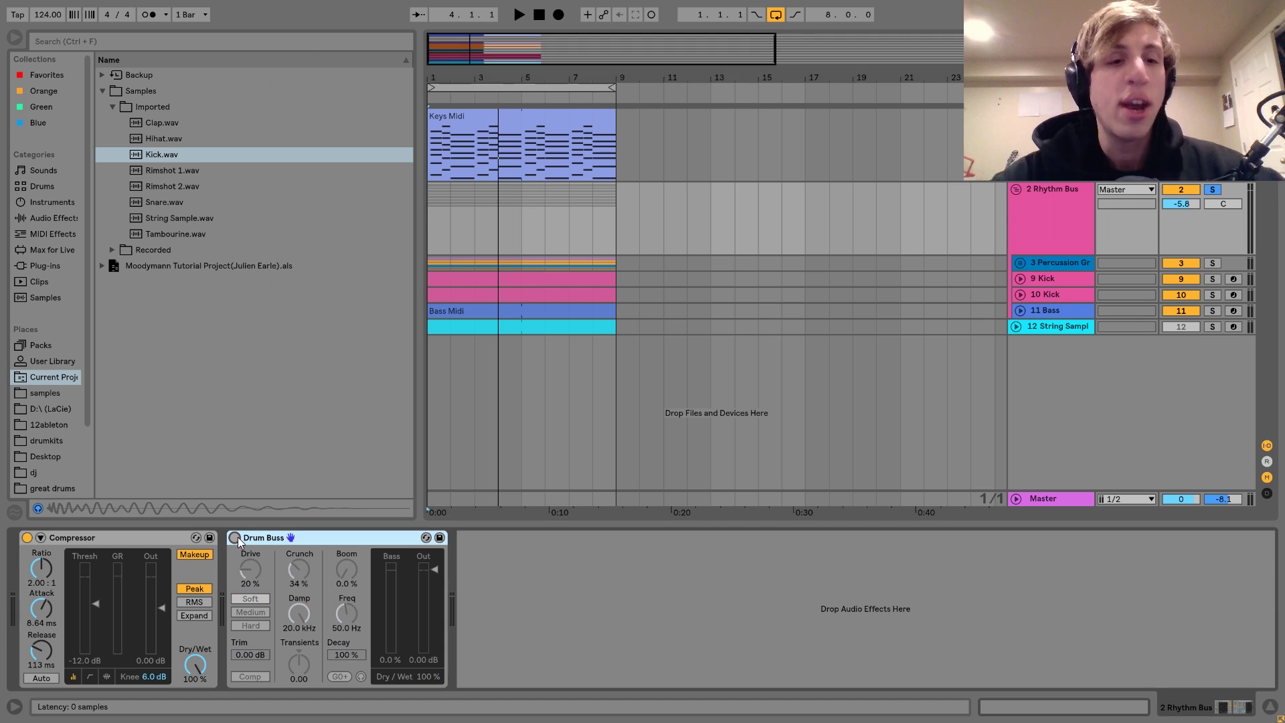
left_click(26, 538)
key("space")
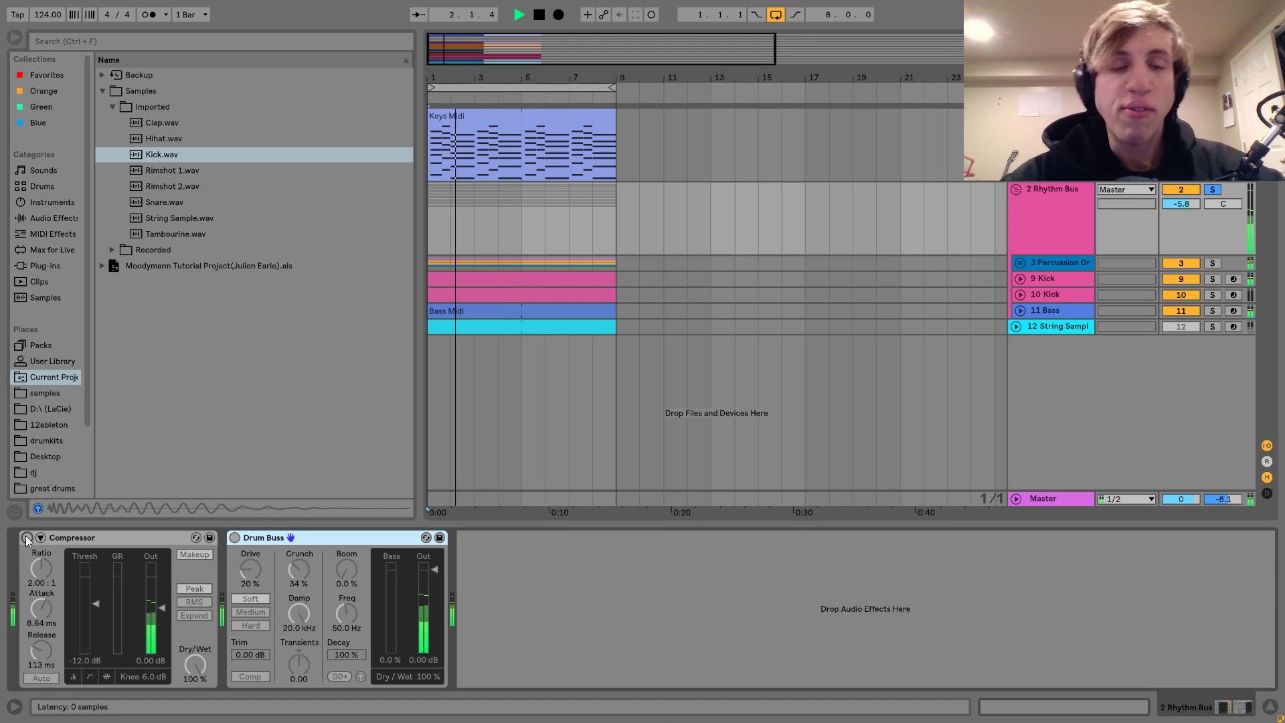
left_click(26, 537)
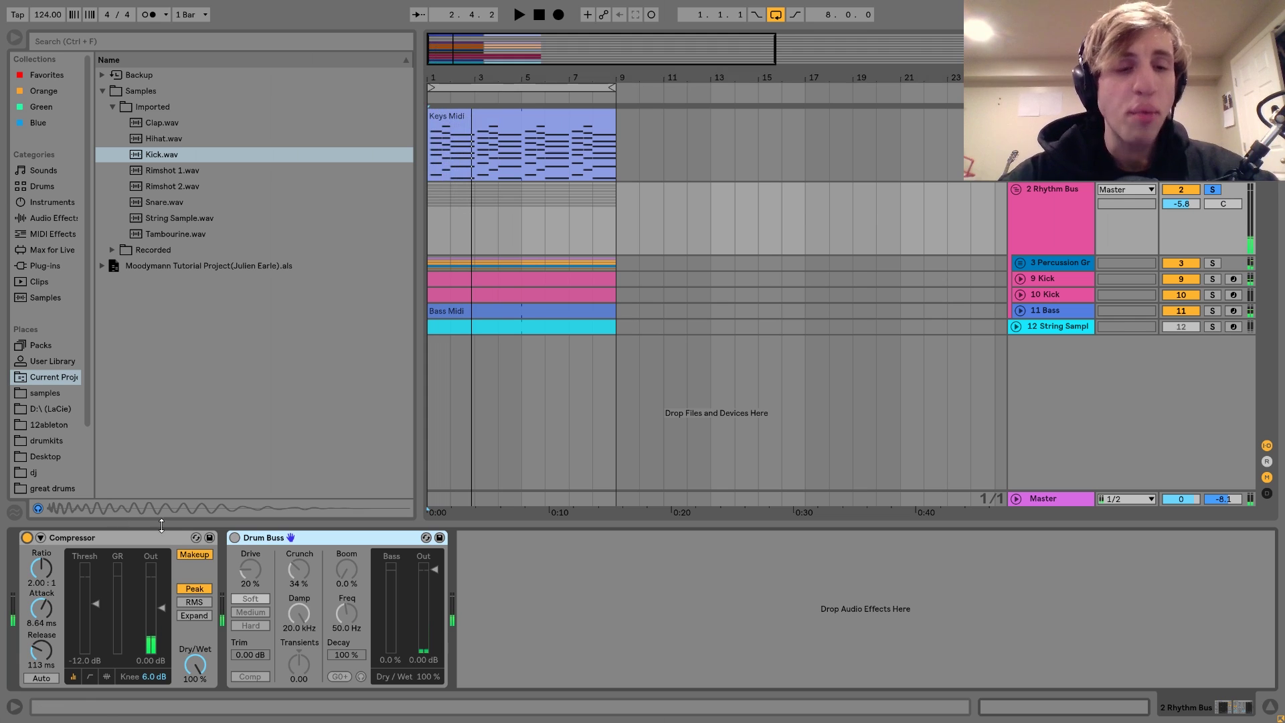
key("space")
left_click(234, 537)
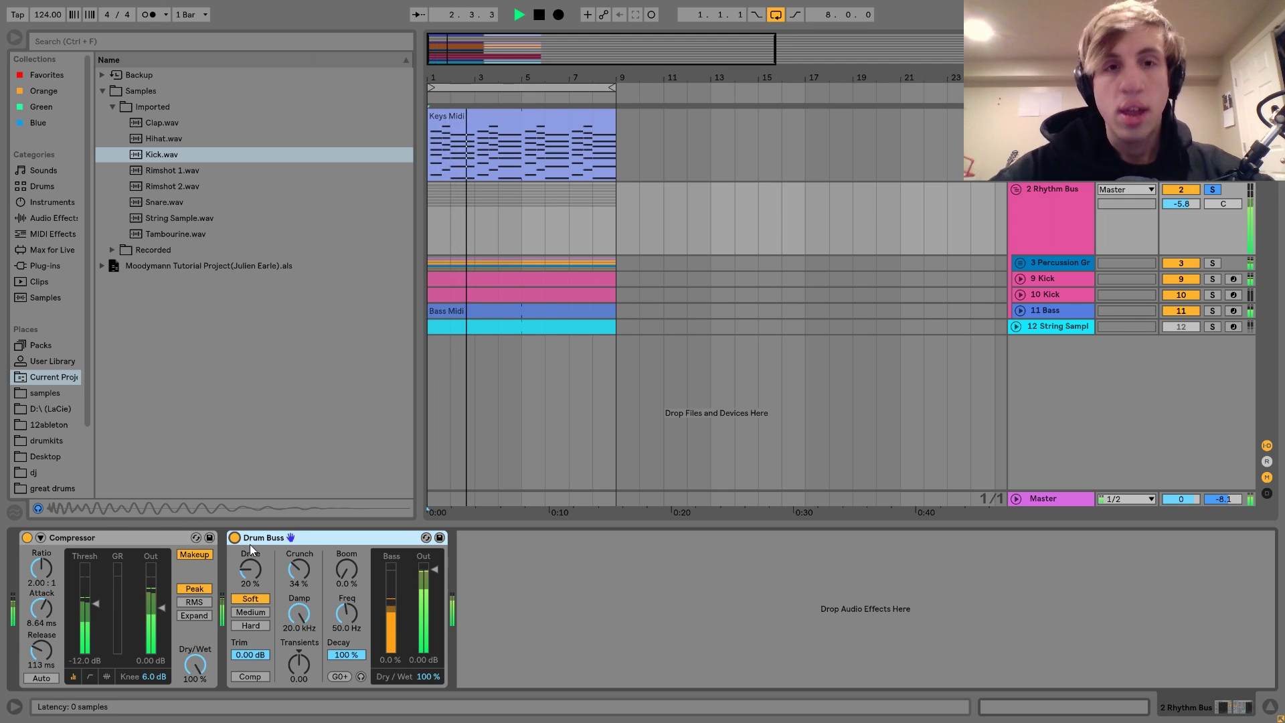
key("space")
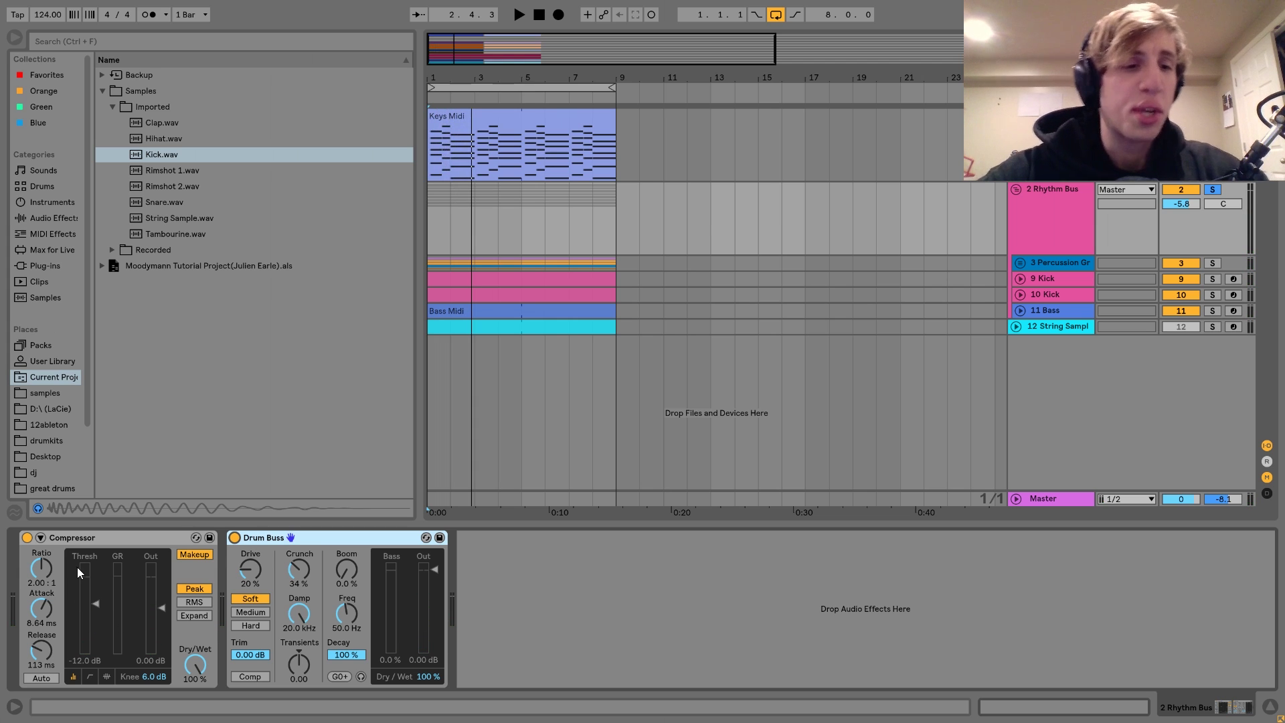
Step: Try lowering the Rhythm Bus Compressor's threshold to about -44 dB during playback, and undo the change
key("space")
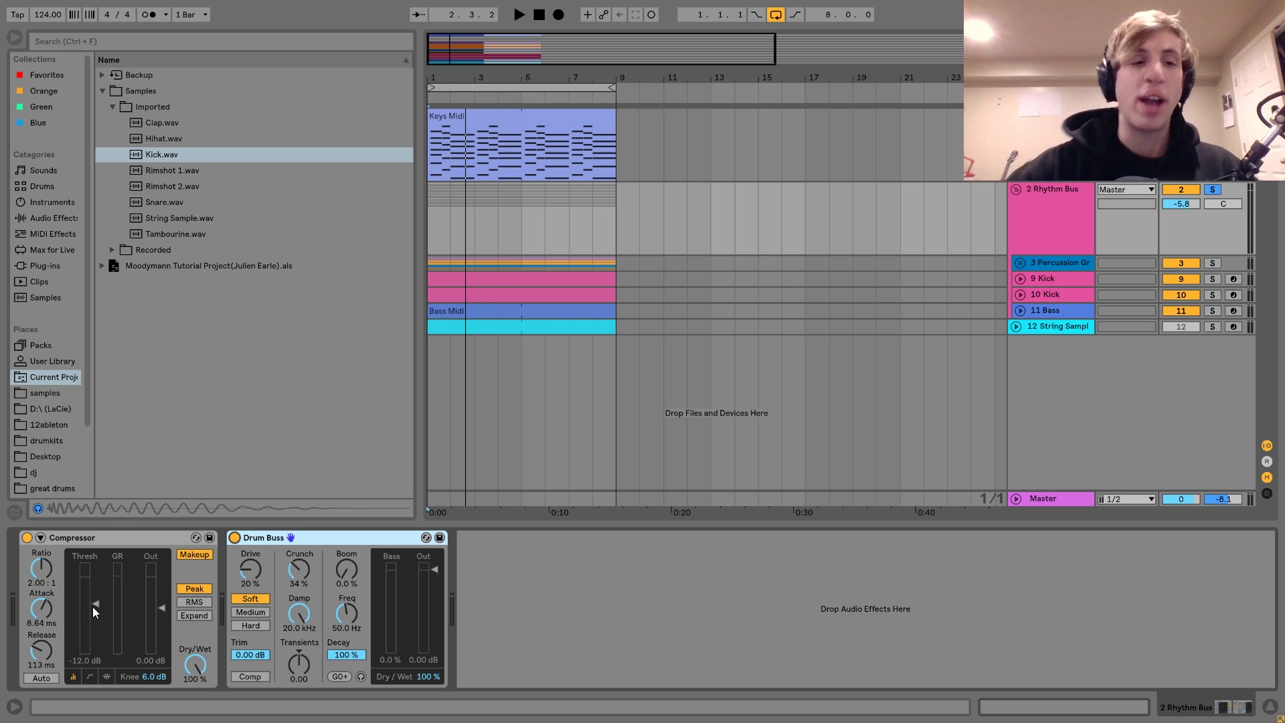
key("space")
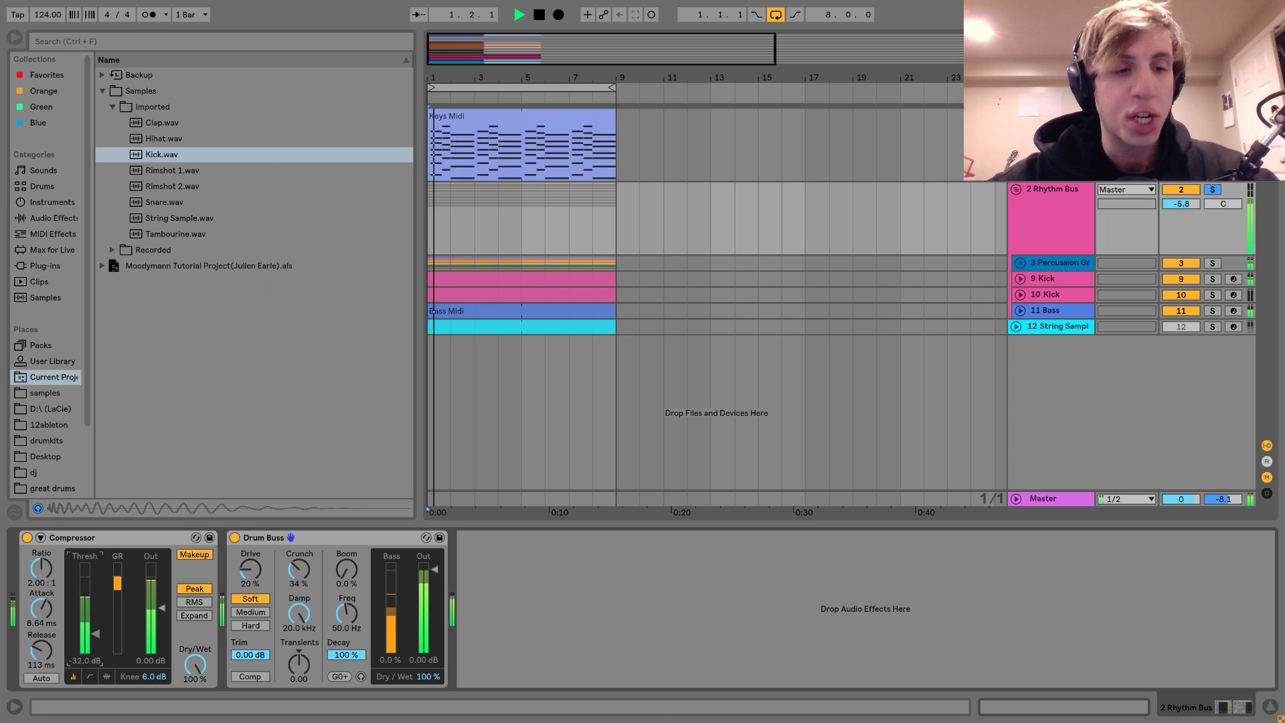
left_click_drag(93, 617, 92, 638)
key("space")
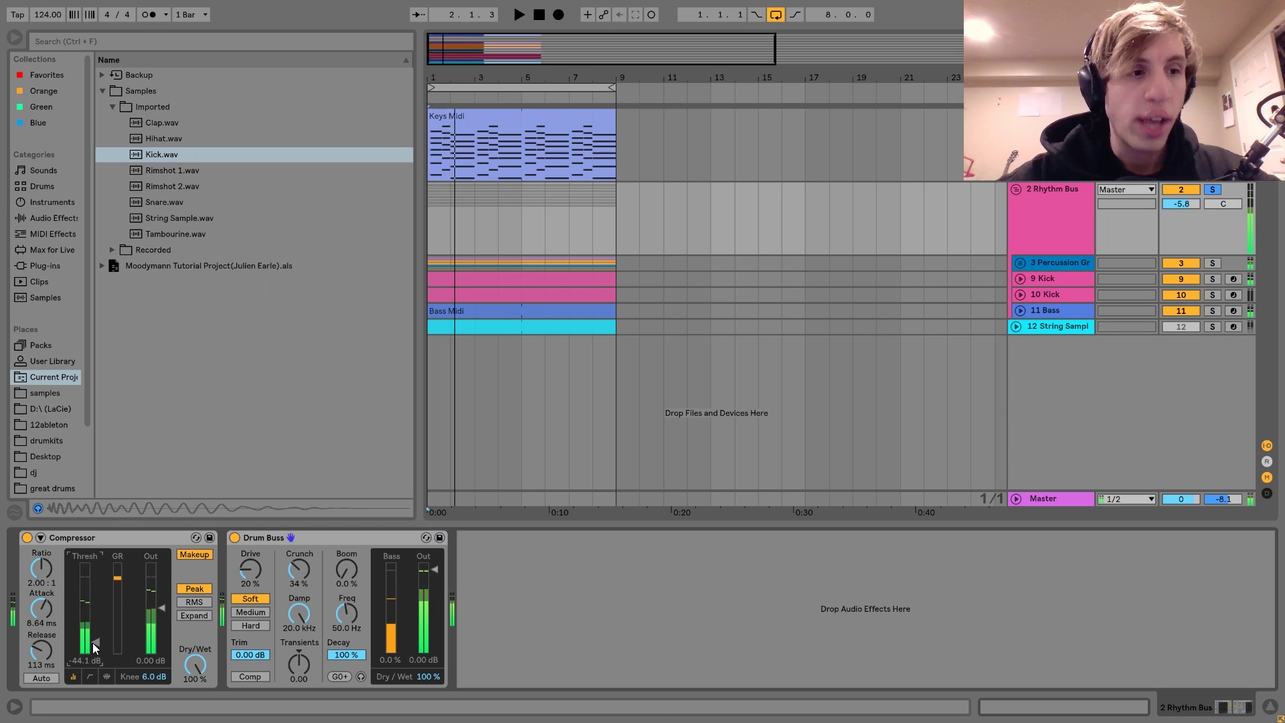
key("ctrl+z")
Step: Play the Rhythm Bus at the restored threshold and compare it with the Compressor bypassed and re-enabled
key("space")
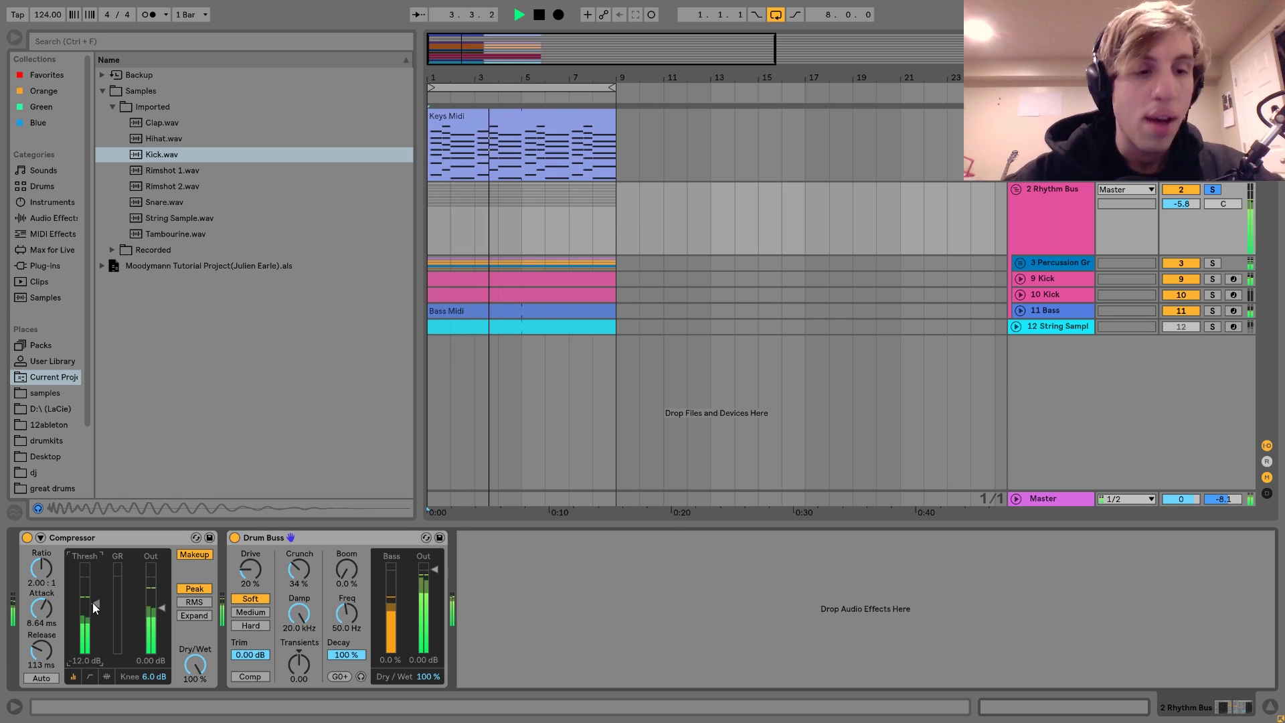
key("space")
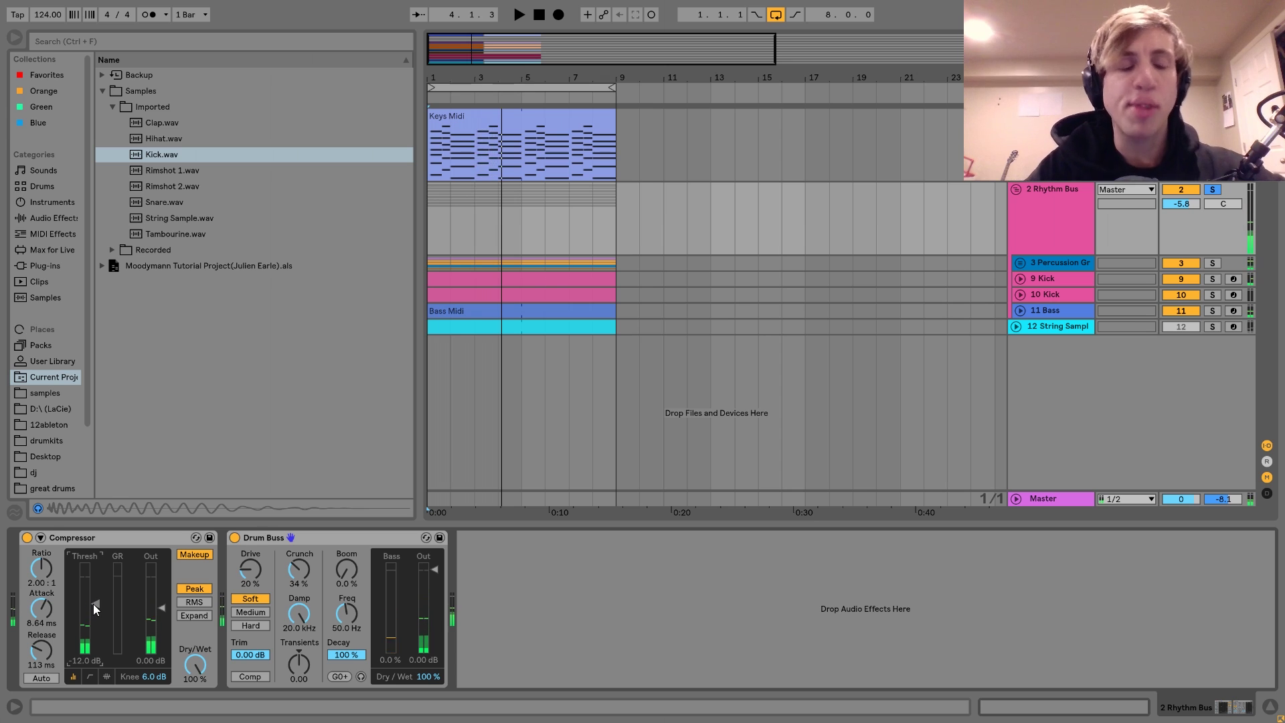
left_click(27, 537)
key("space")
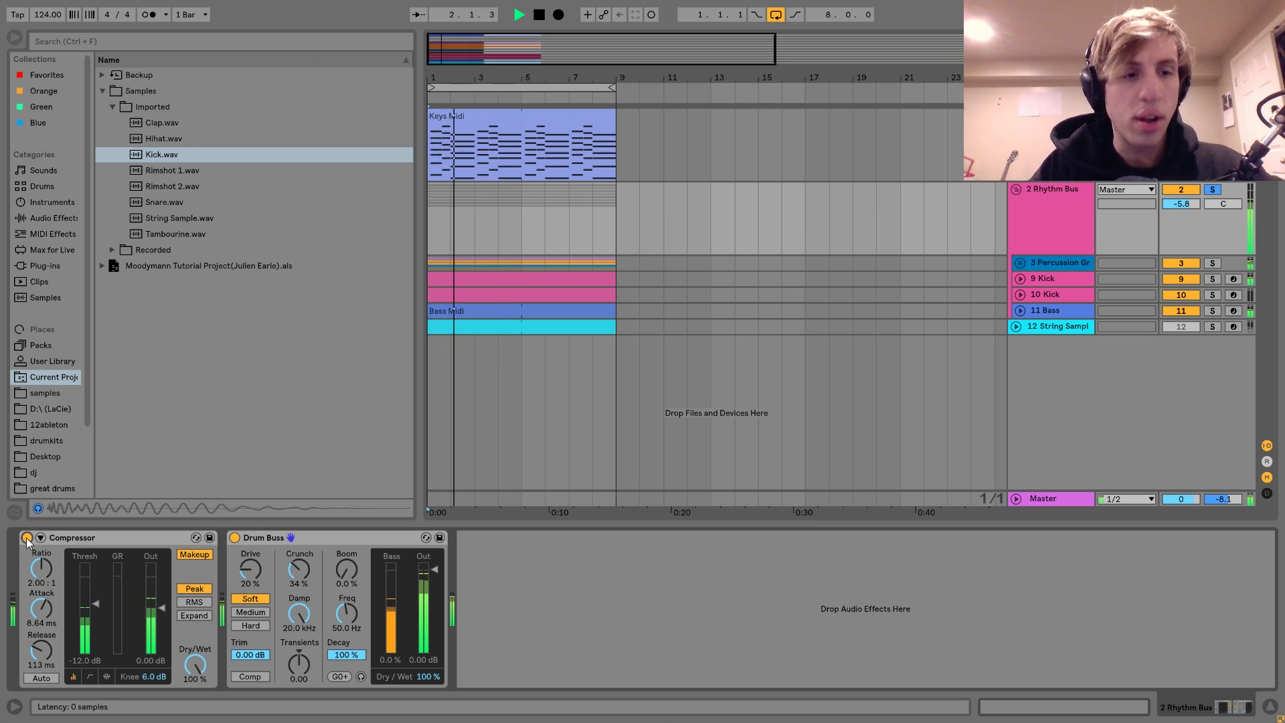
left_click(27, 537)
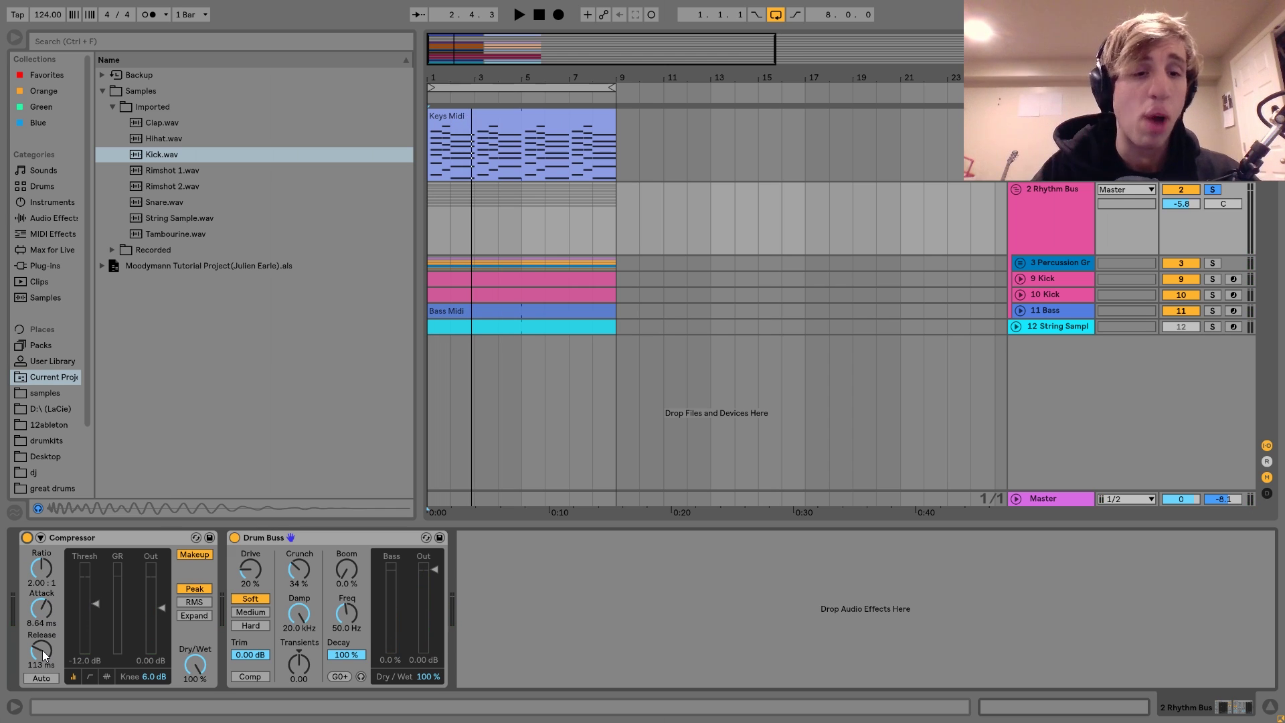
Step: Select Drum Buss, play the loop, and unsolo 2 Rhythm Bus to hear it together with the other tracks
left_click(280, 535)
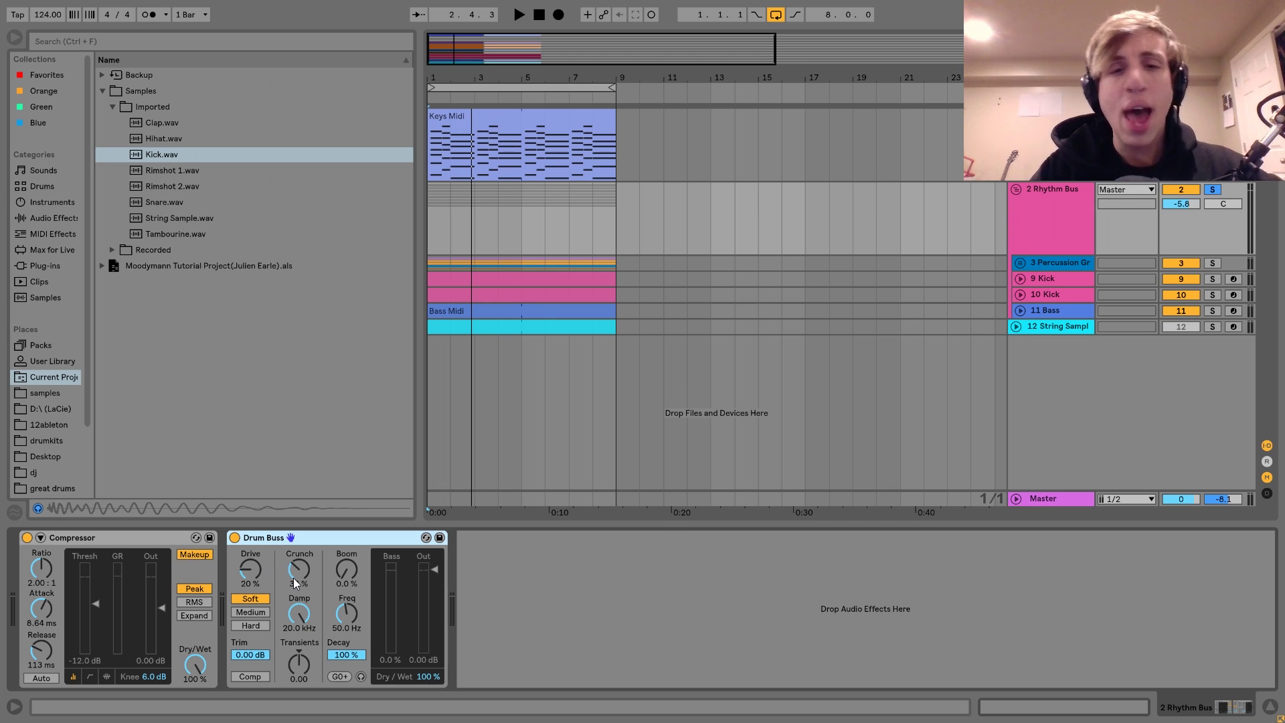
key("space")
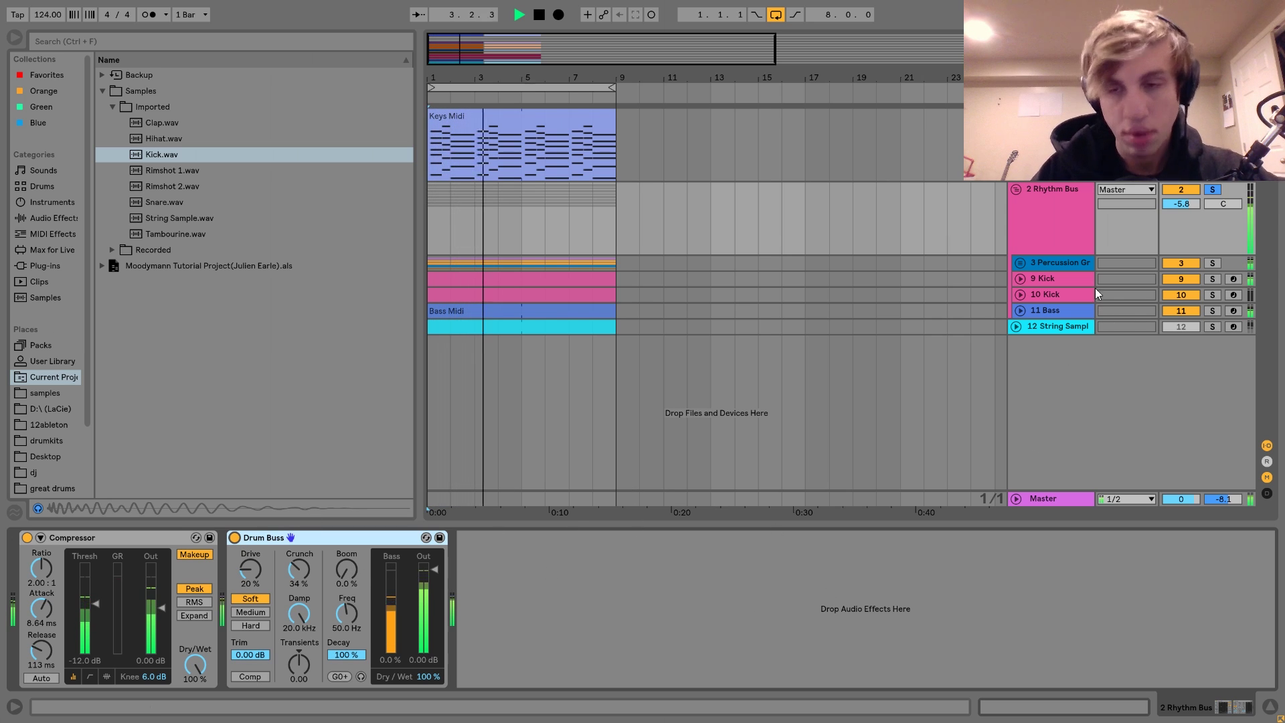
left_click(1211, 190)
key("space")
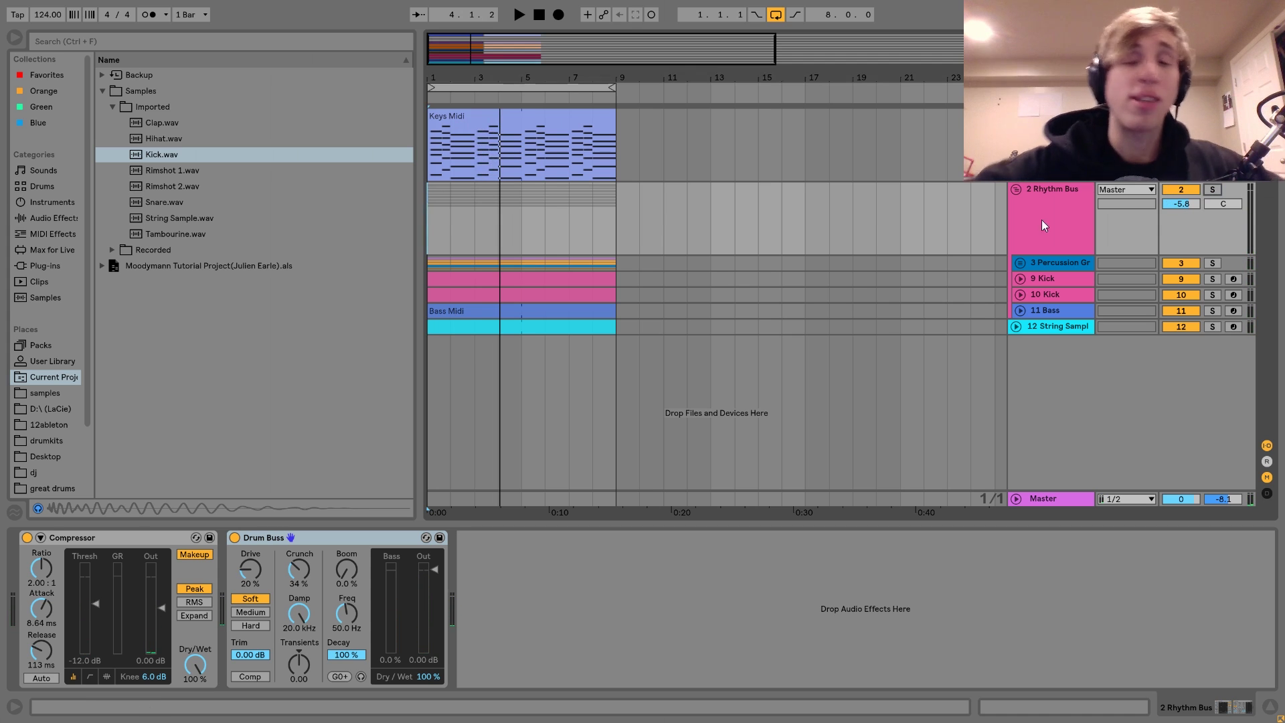
Step: Expand and solo the 12 String Sample track, play it, and select its source file String Sample.wav in the browser
left_click(1067, 326)
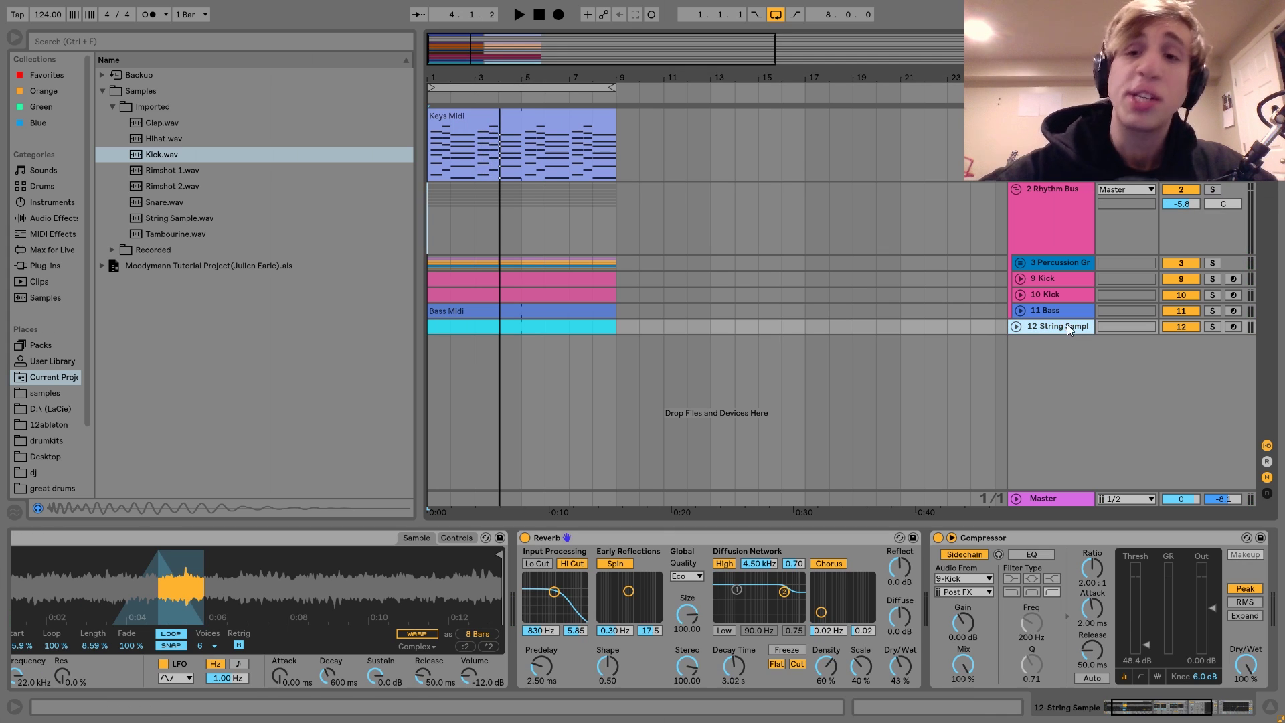
left_click(1015, 326)
left_click(1213, 327)
key("space")
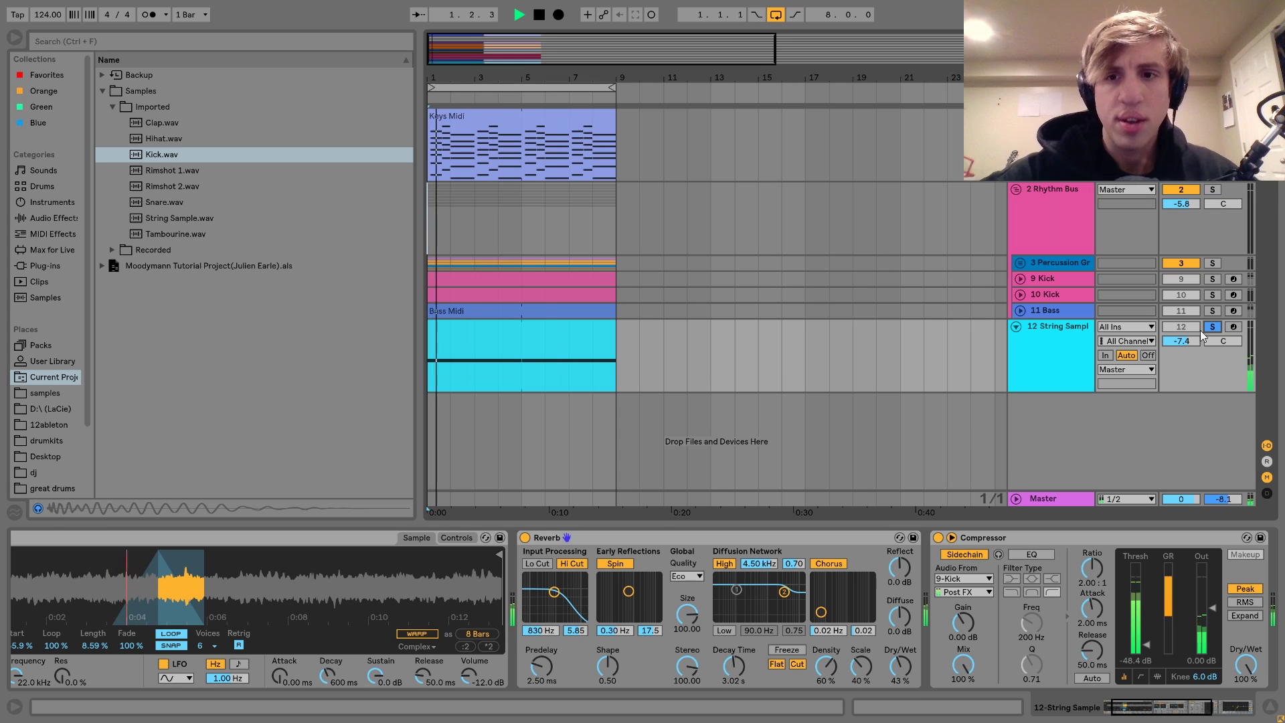
key("space")
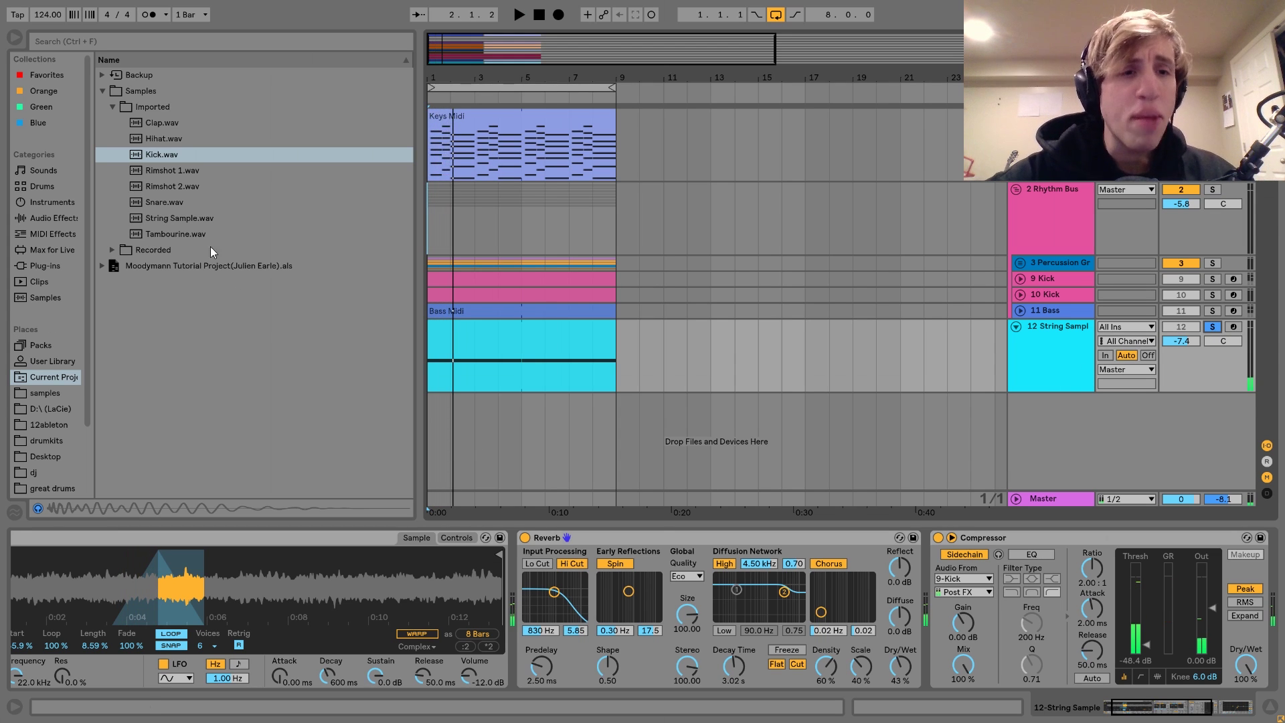
left_click(194, 218)
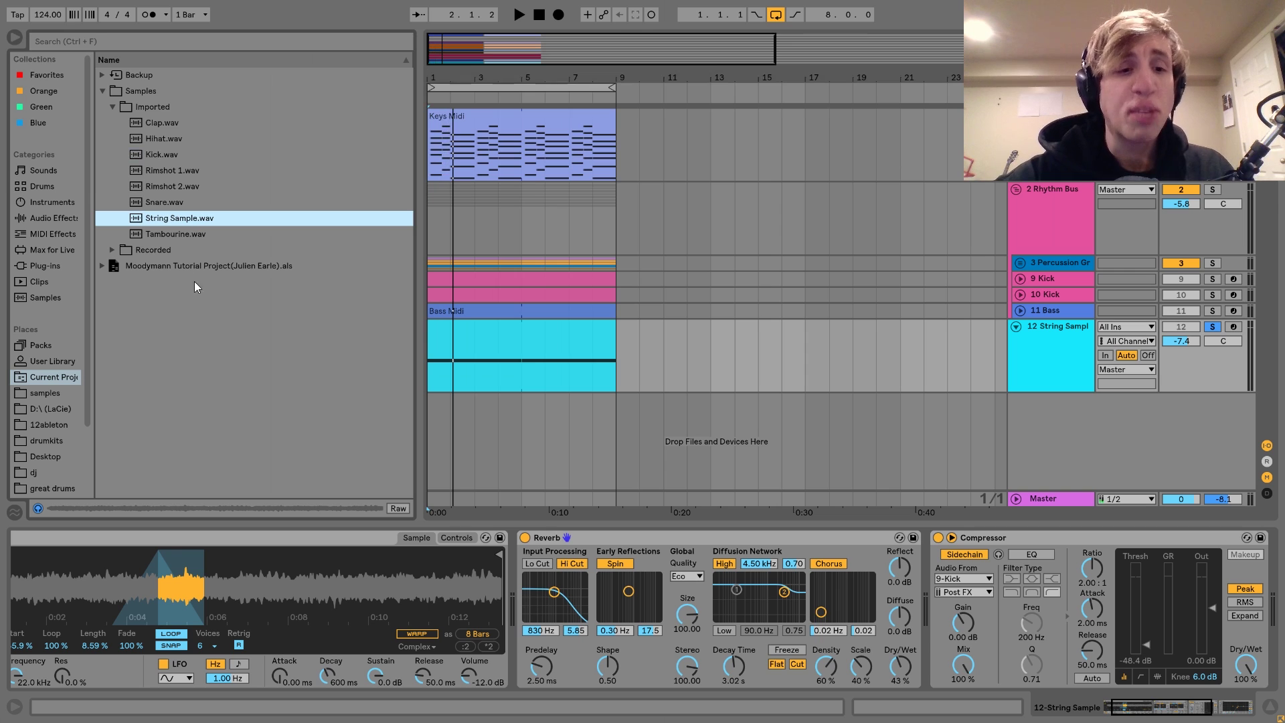
left_click(352, 645)
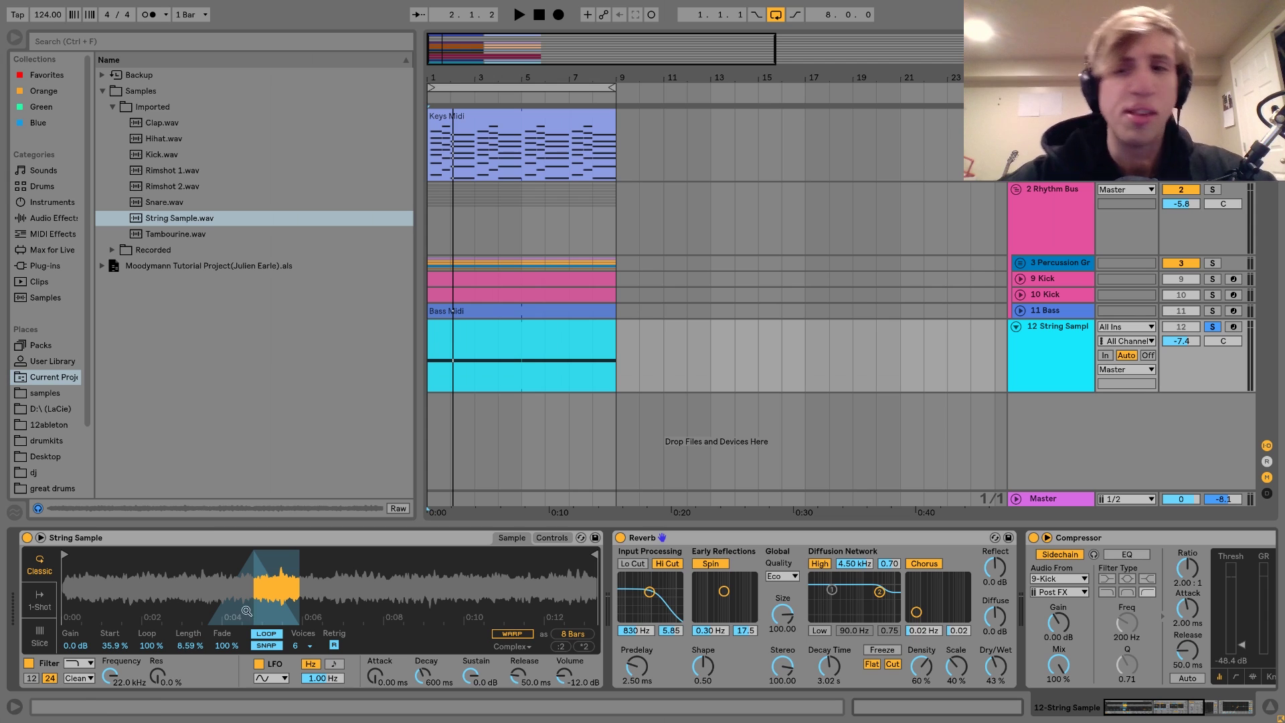
Step: Arm the 12 String Sample track and bypass its Reverb to test the sampler loop with Fade at 0%
left_click(1232, 326)
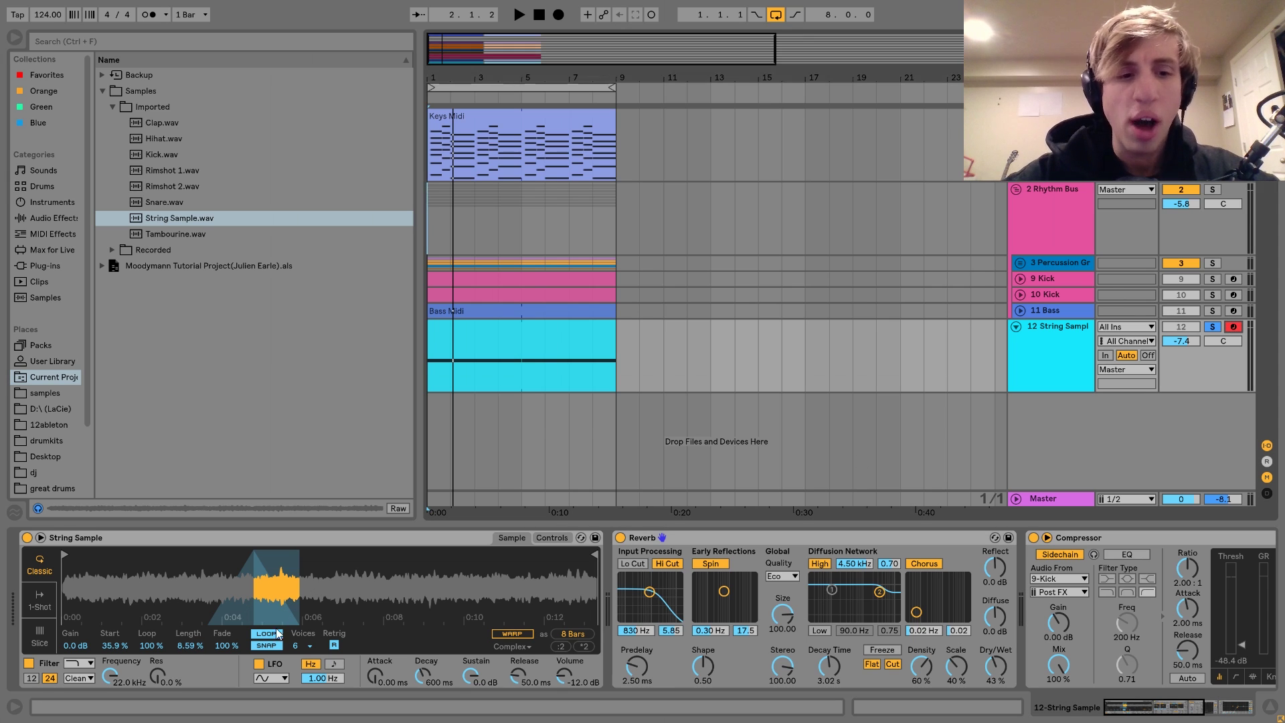
left_click_drag(230, 653, 229, 676)
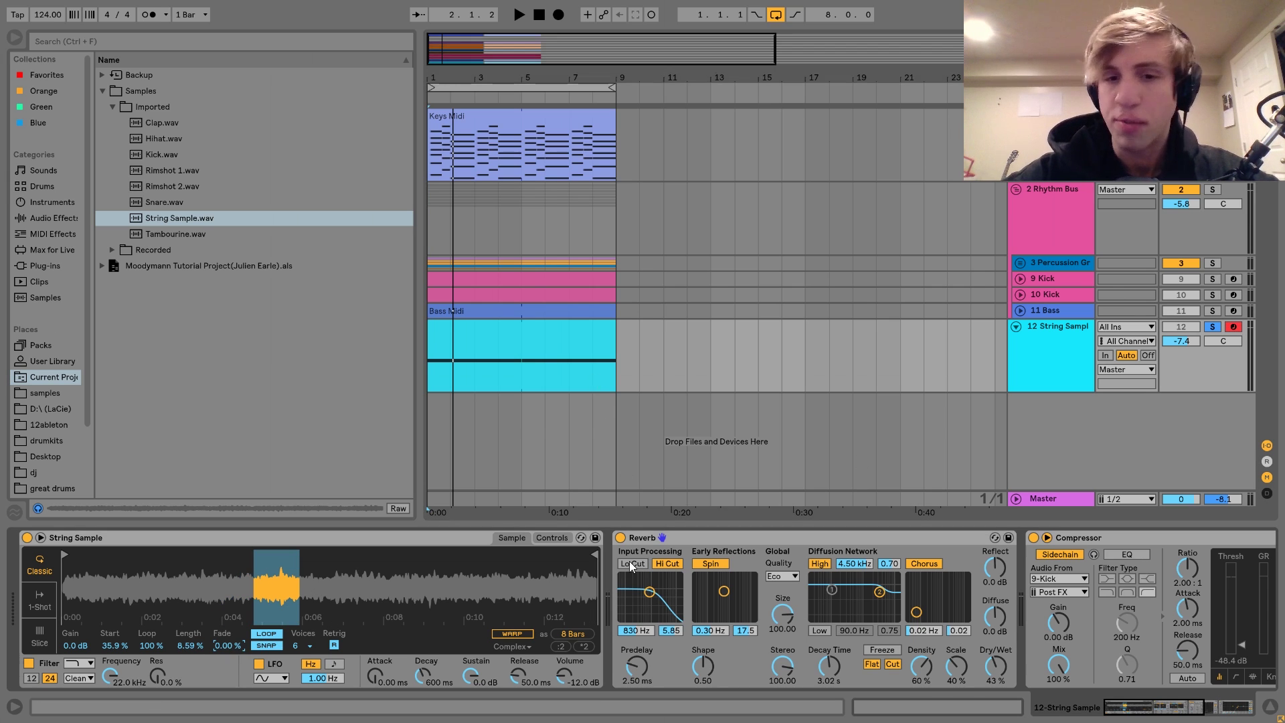
left_click(620, 538)
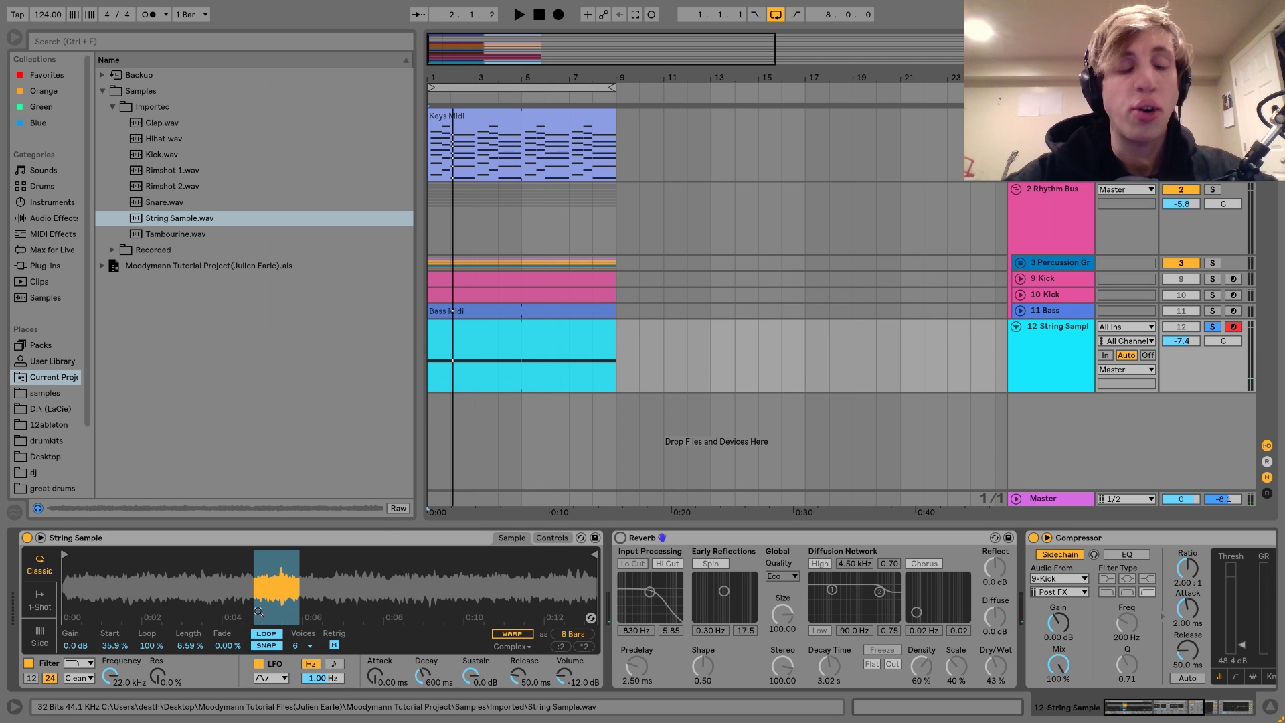
left_click_drag(228, 645, 228, 615)
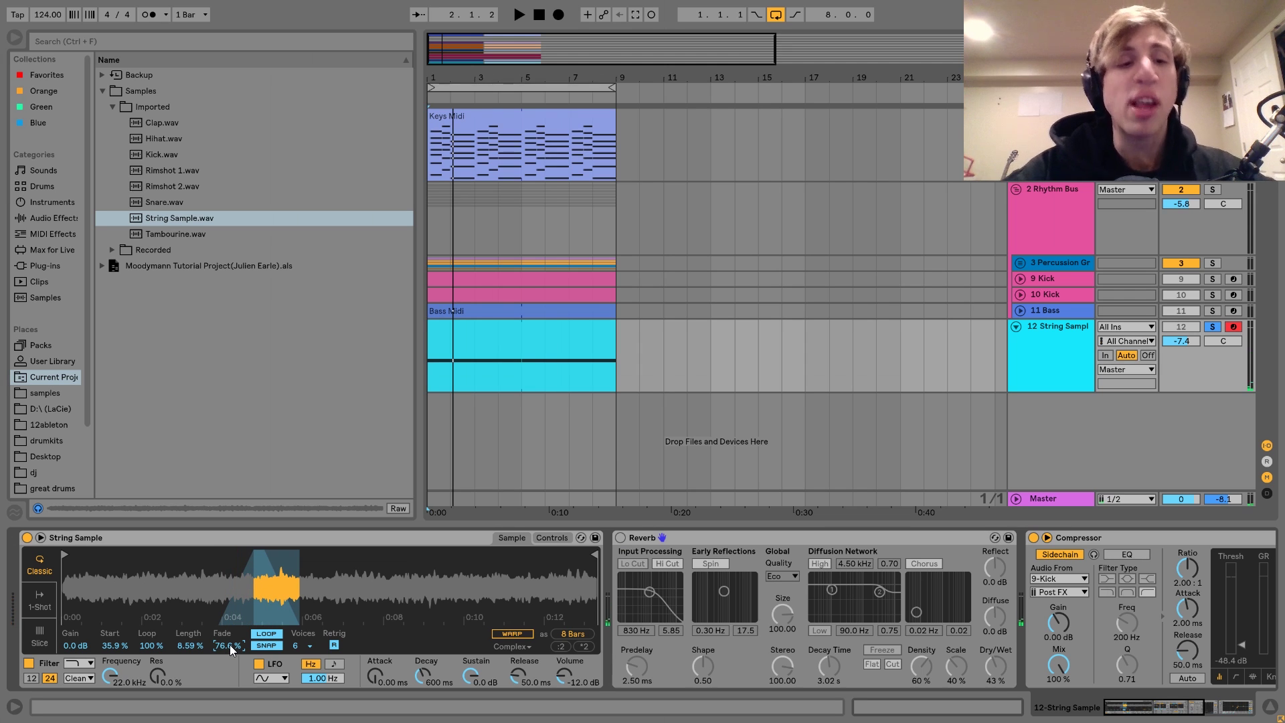
key("Delete")
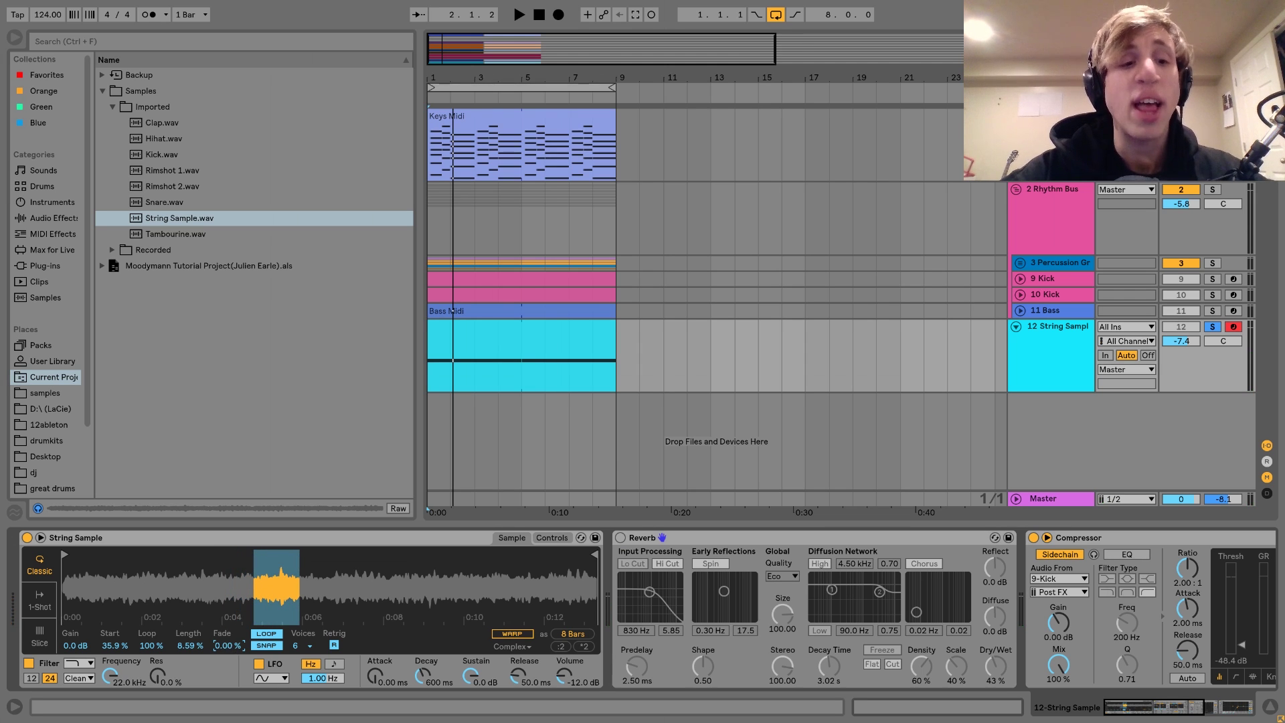
Step: Reset the sampler's loop Length to 100% and Start to 0%
left_click(190, 647)
key("Delete")
left_click(113, 645)
key("Delete")
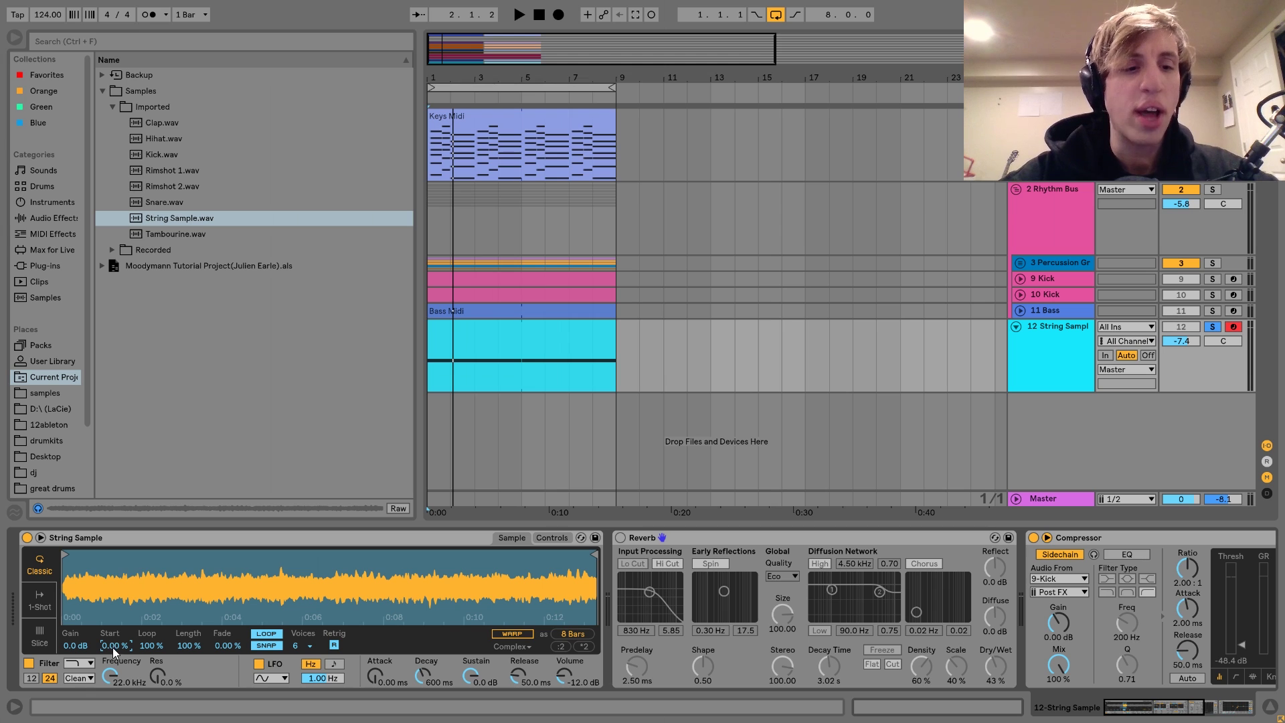
Step: Set the sampler's Start to 45.3%, Length to 13.3% and Fade to 100%, and play the looped string section
left_click_drag(113, 650, 190, 651)
left_click_drag(593, 554, 650, 571)
left_click_drag(189, 647, 230, 596)
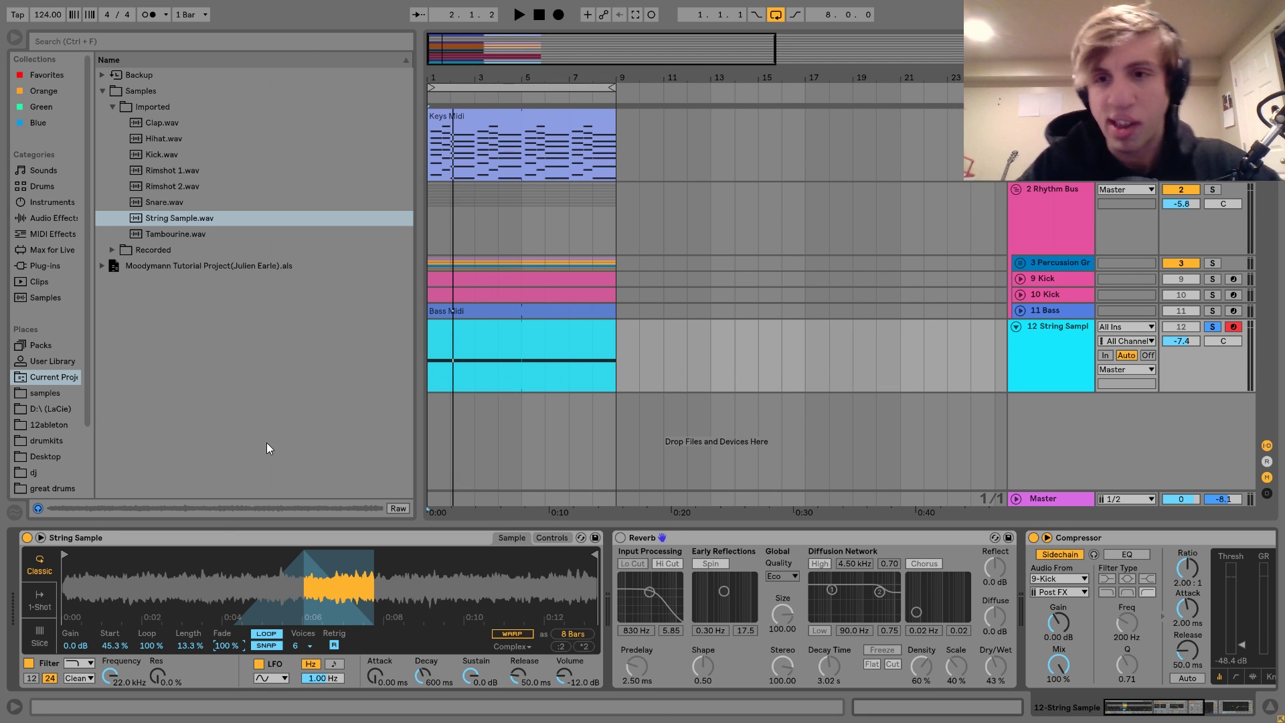
key("space")
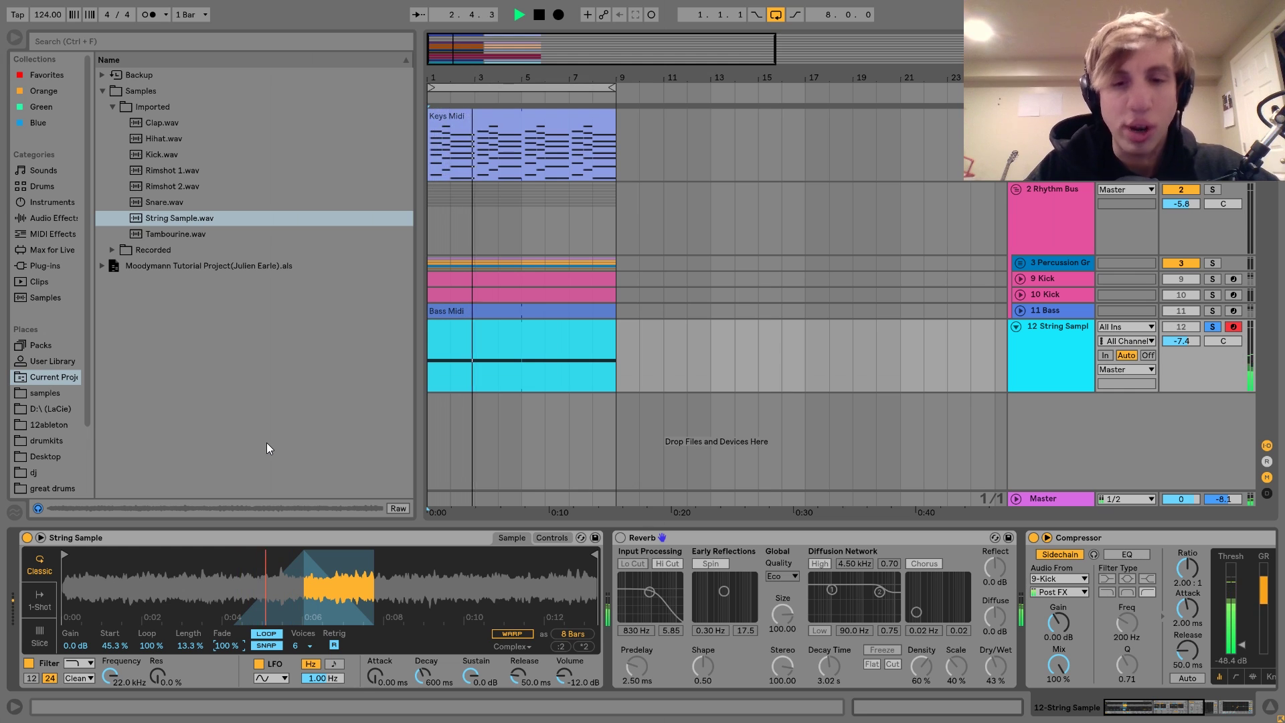
key("space")
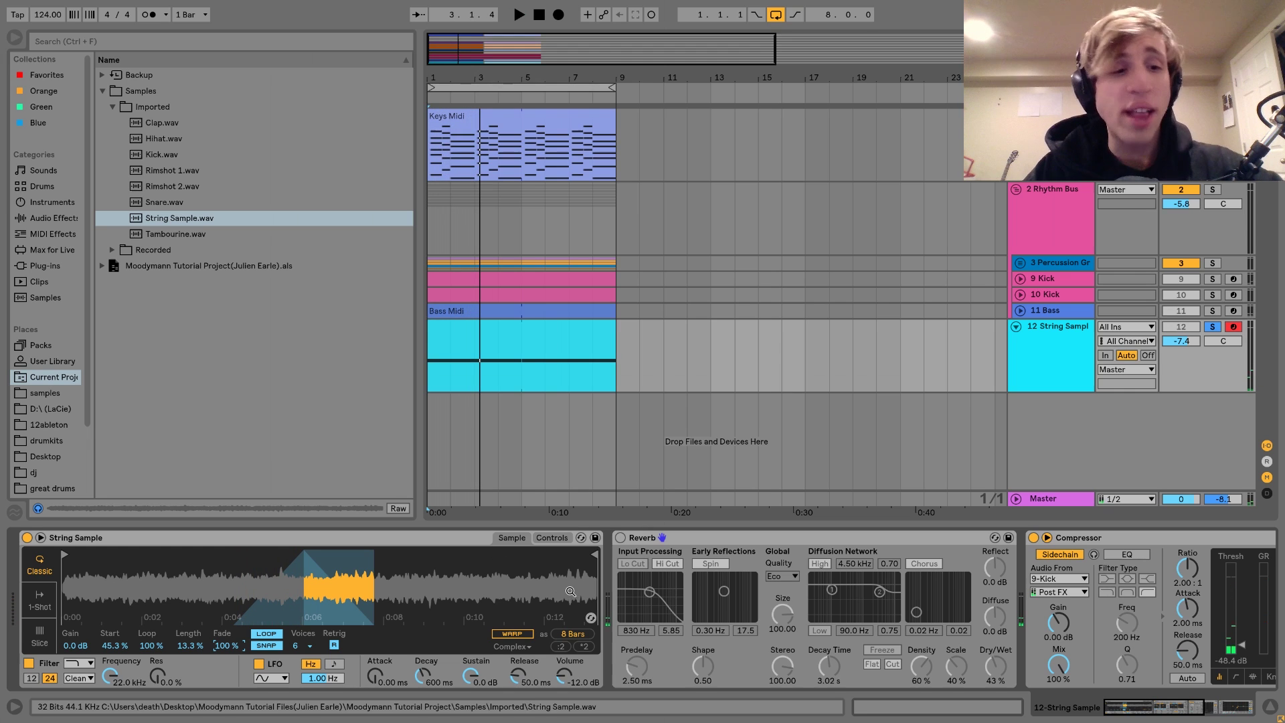
Step: Re-enable the Reverb on 12 String Sample and play the soloed track through its Reverb and sidechained Compressor
left_click(620, 537)
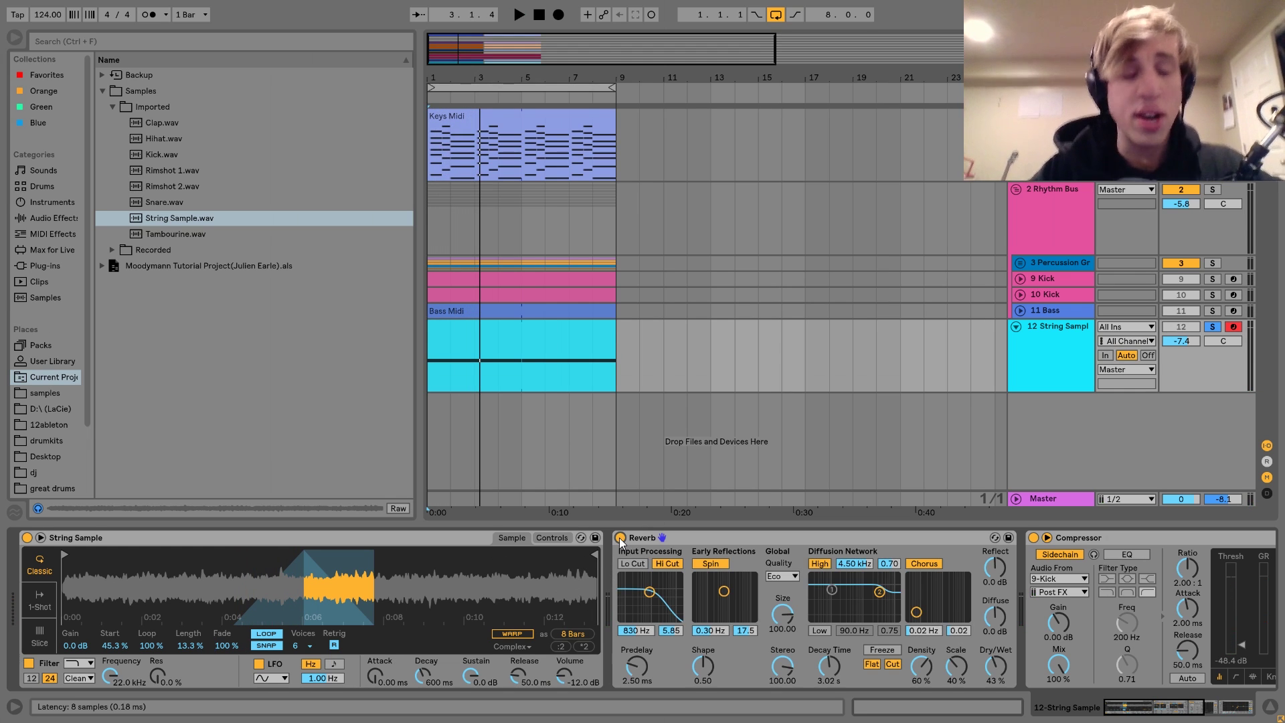
scroll(712, 561, "right", 3)
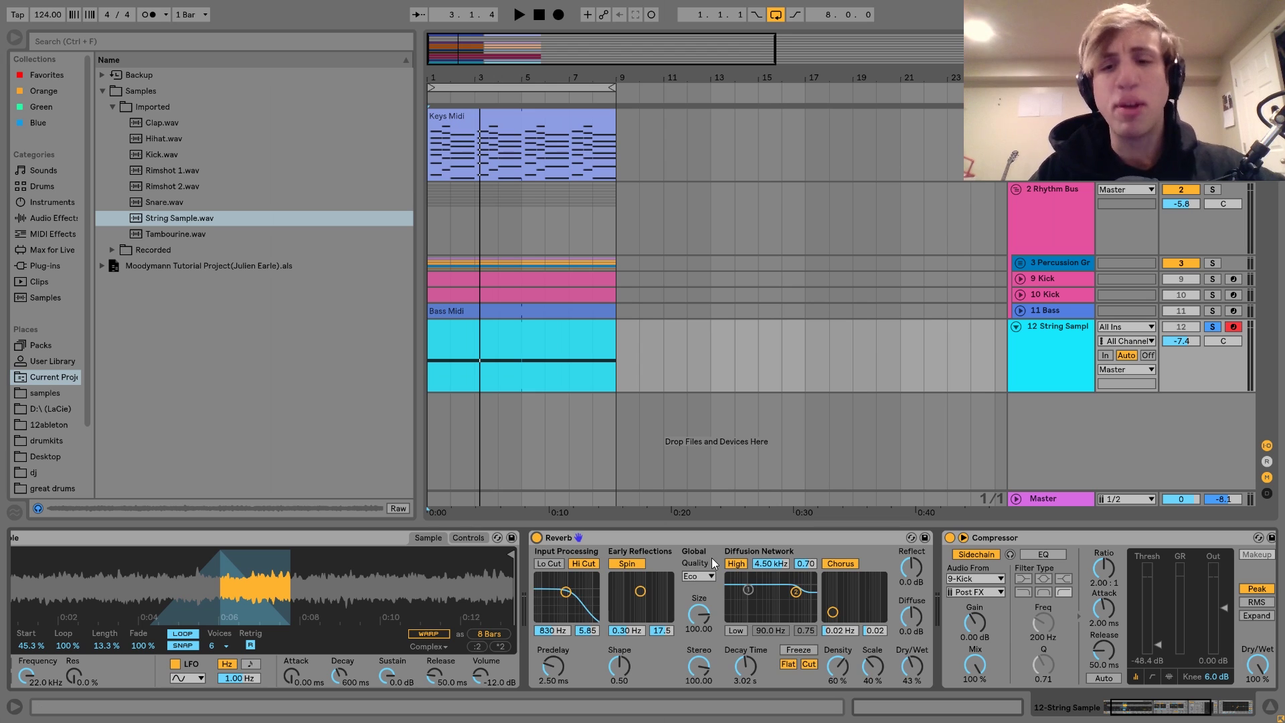
key("space")
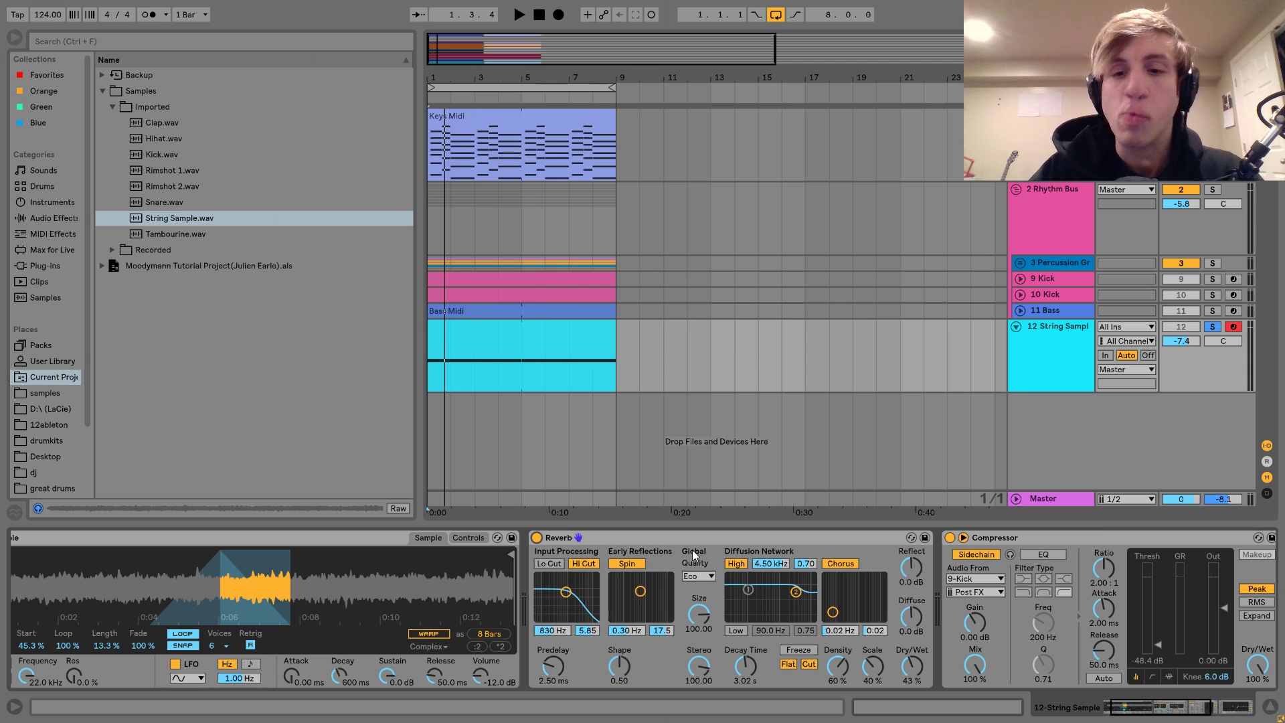
key("space")
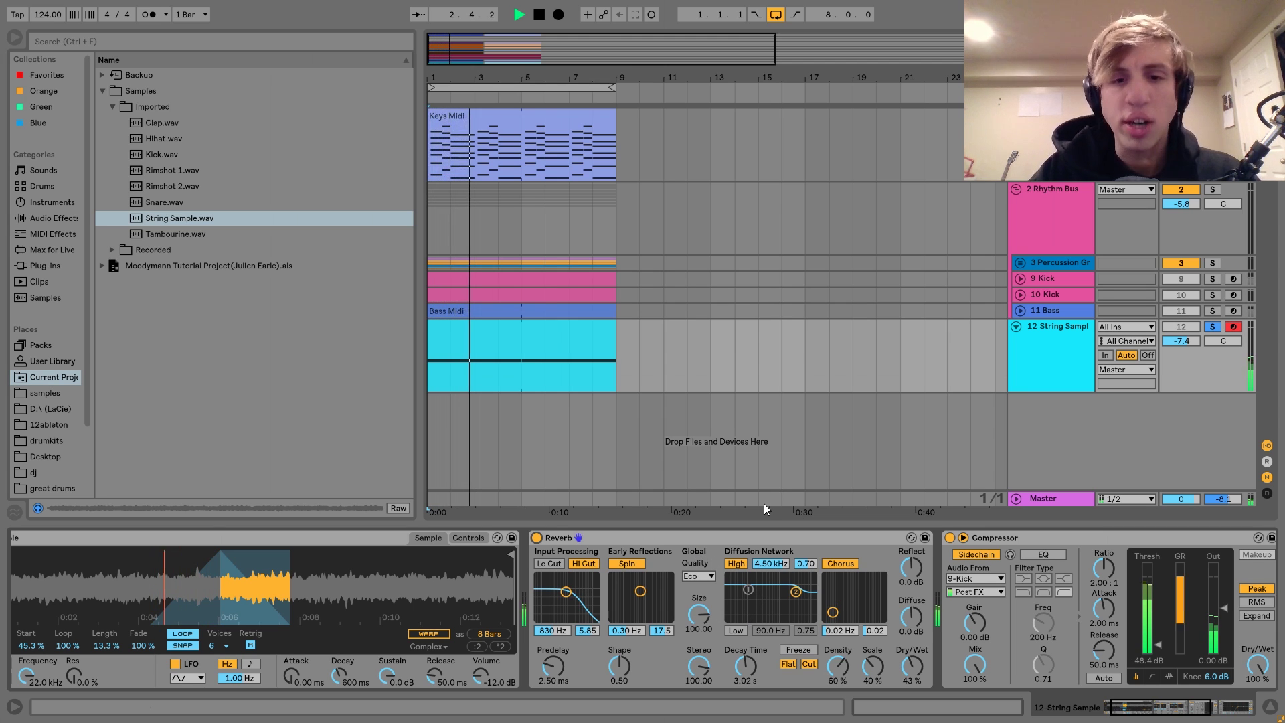
key("space")
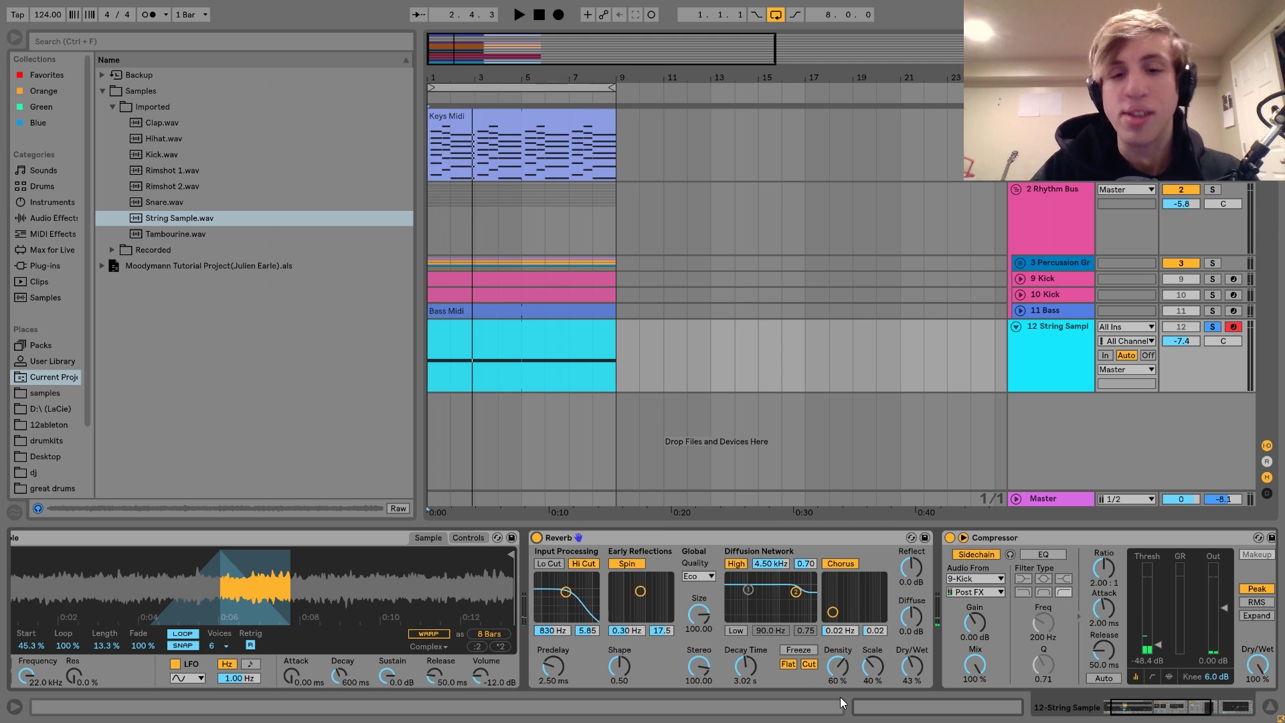
key("space")
scroll(825, 651, "right", 3)
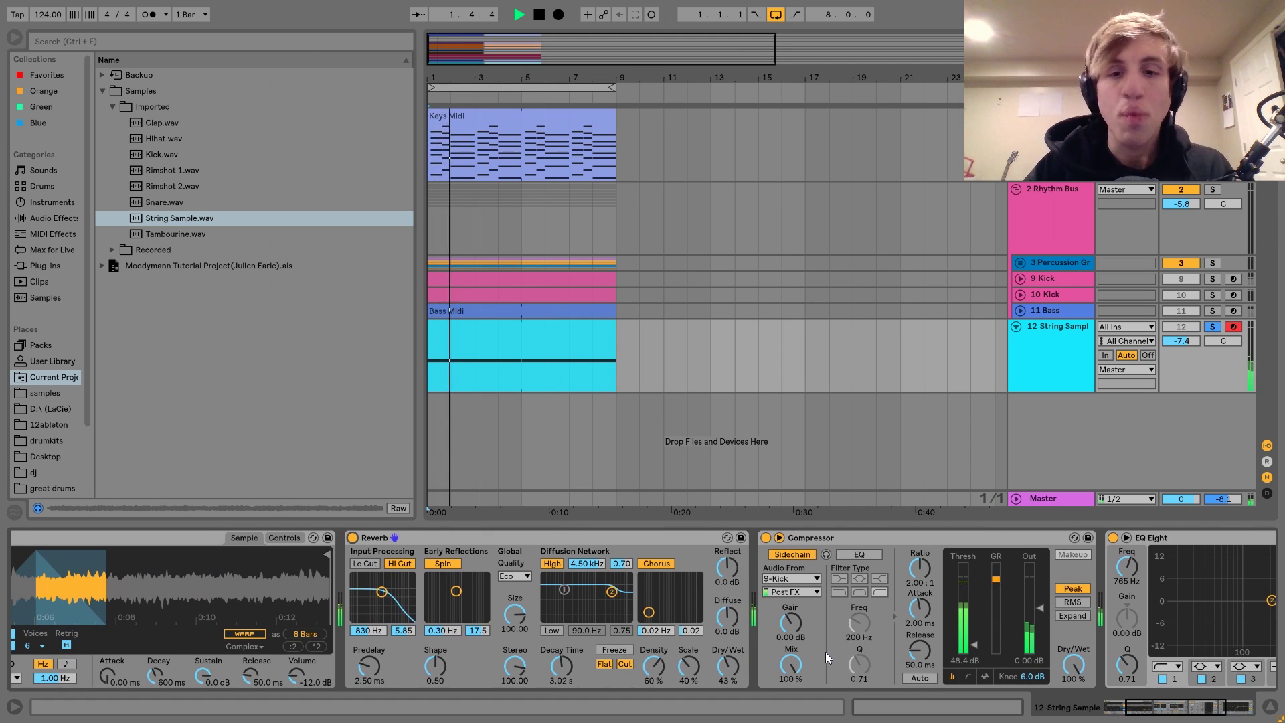
Step: Compare the soloed 12 String Sample track with EQ Eight's low-cut band 1 switched off and back on during playback
scroll(825, 652, "right", 3)
key("space")
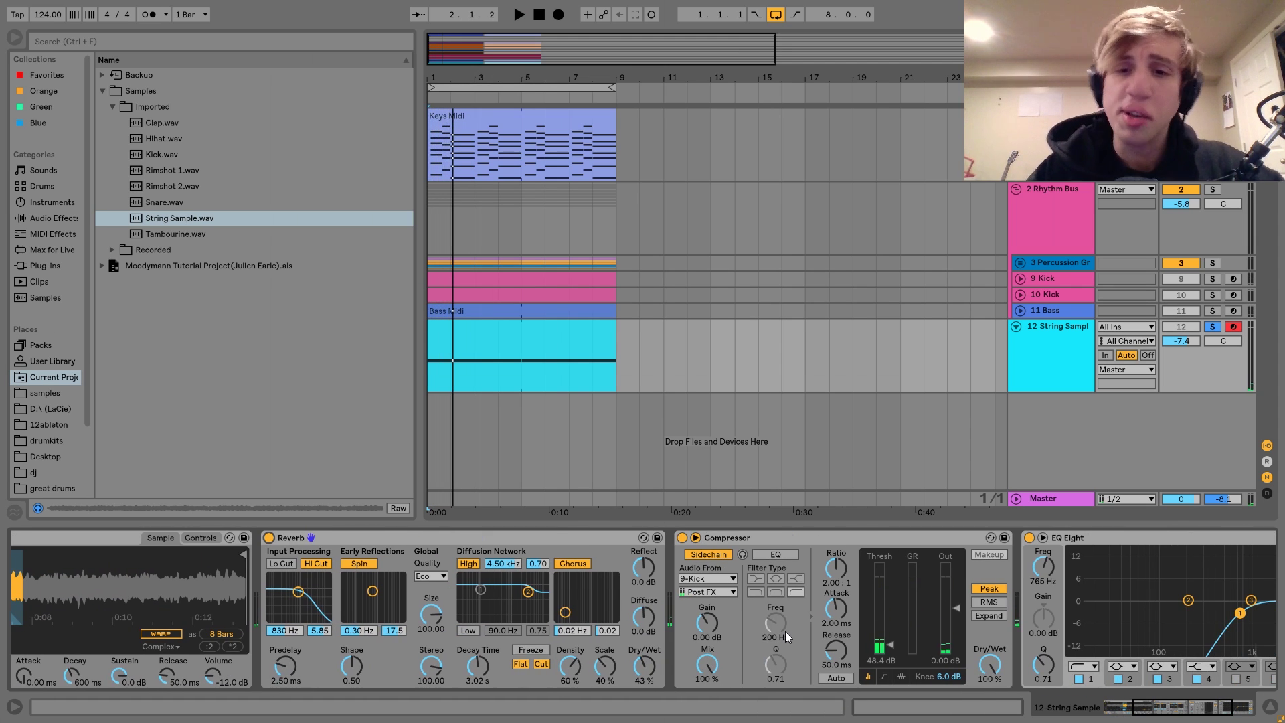
scroll(785, 632, "right", 5)
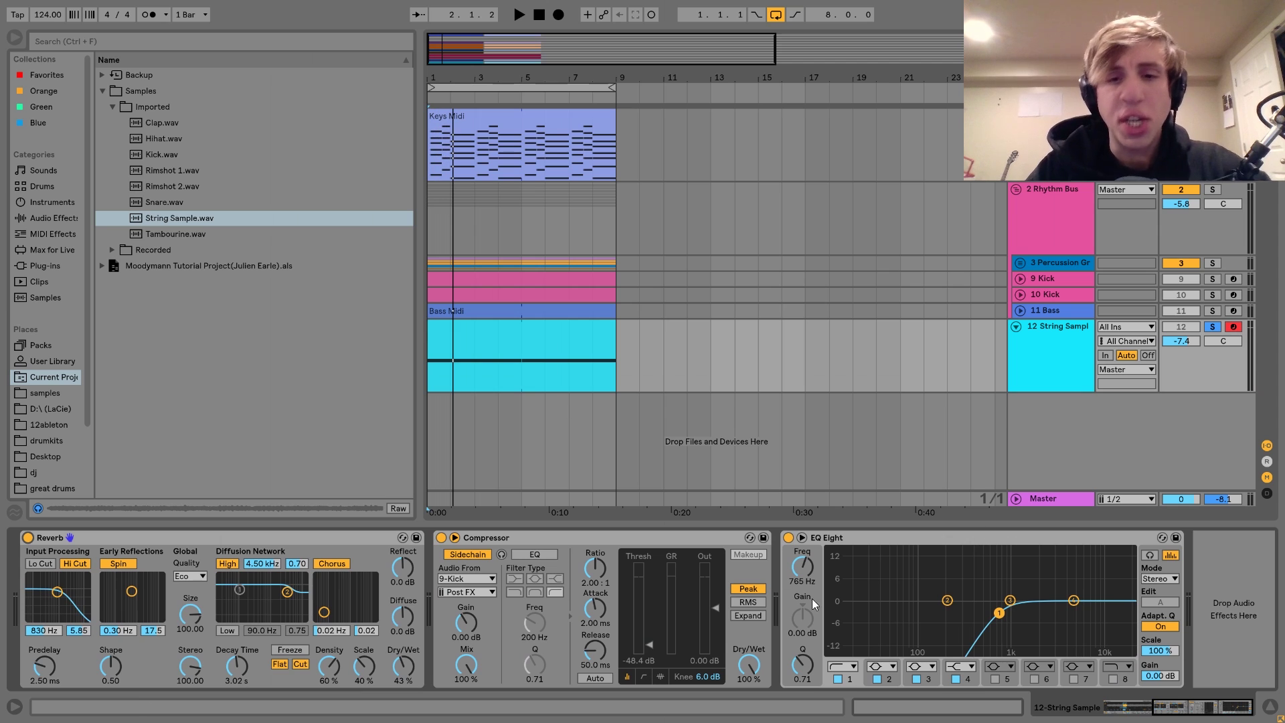
left_click(837, 678)
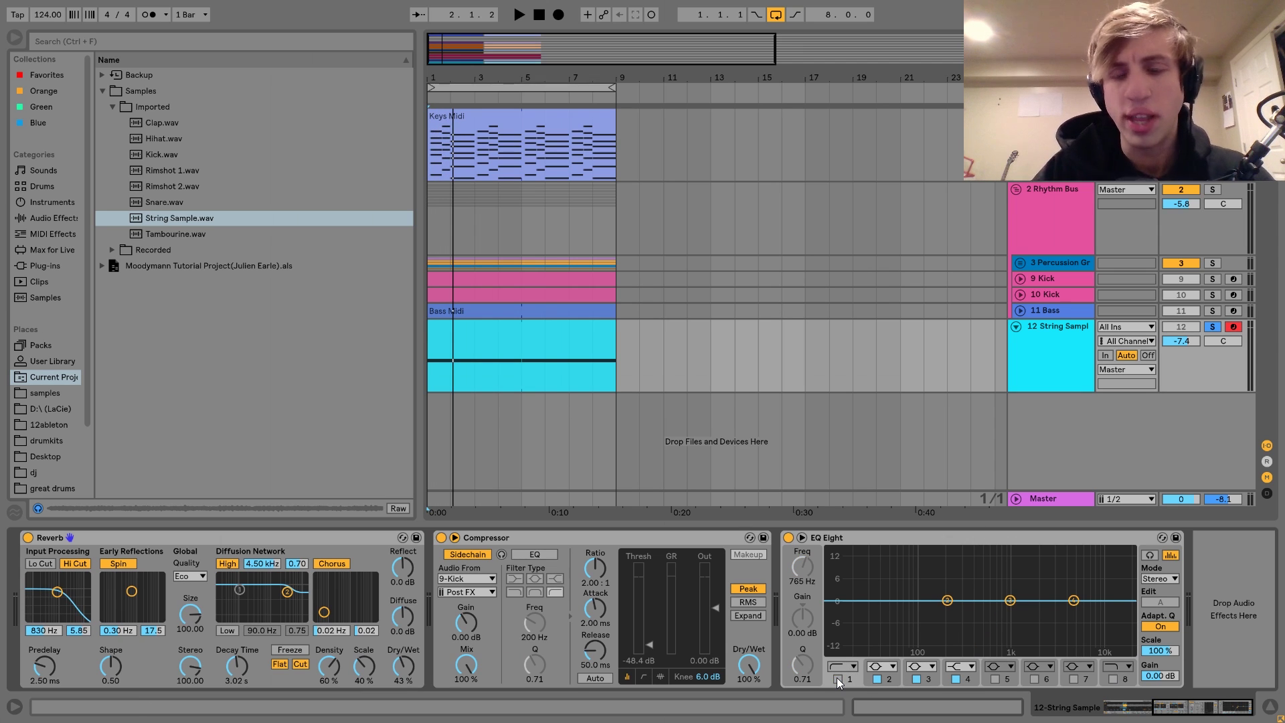
key("space")
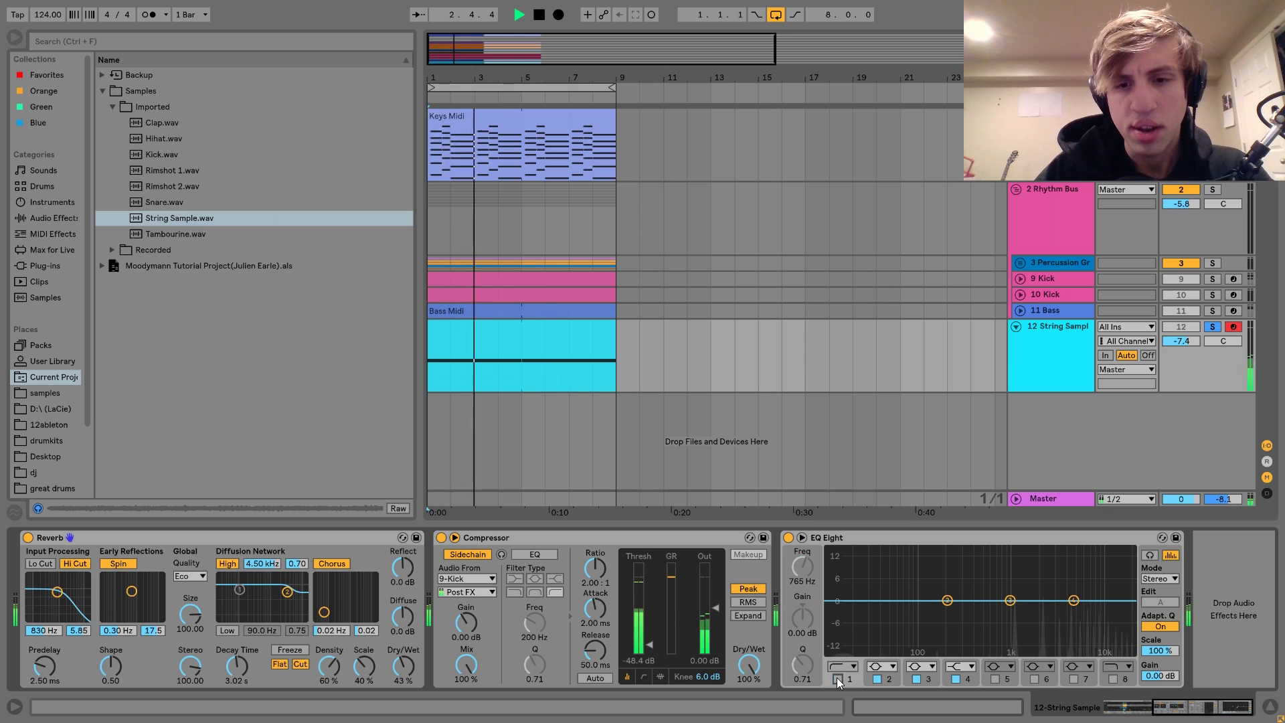
left_click(836, 677)
key("space")
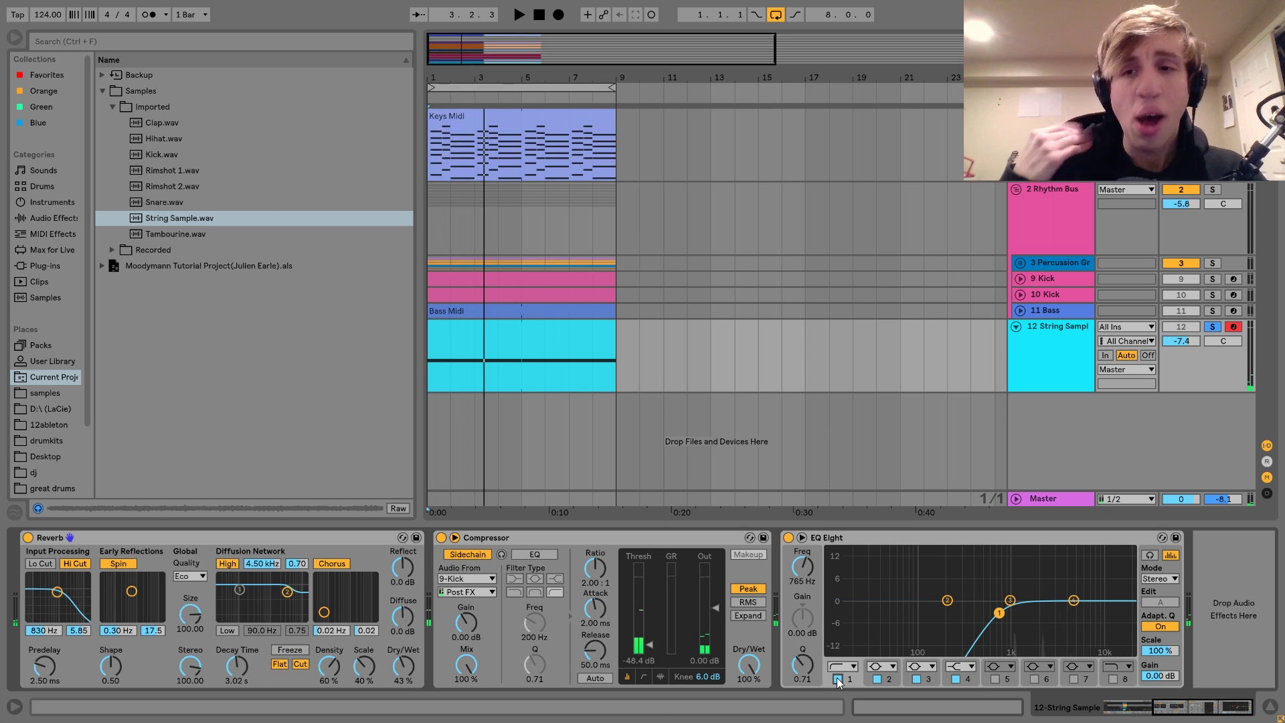
Step: Turn off solo on the 12 String Sample track and keep that track selected
left_click(1213, 327)
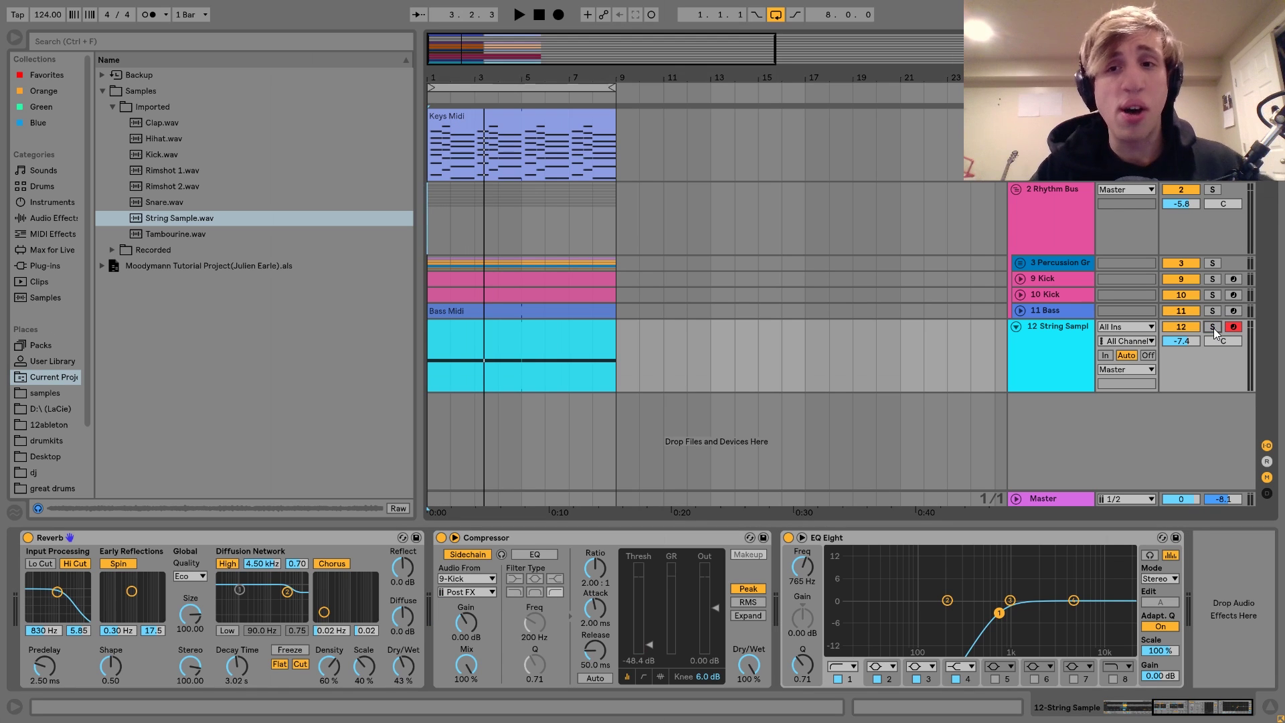
left_click(1065, 347)
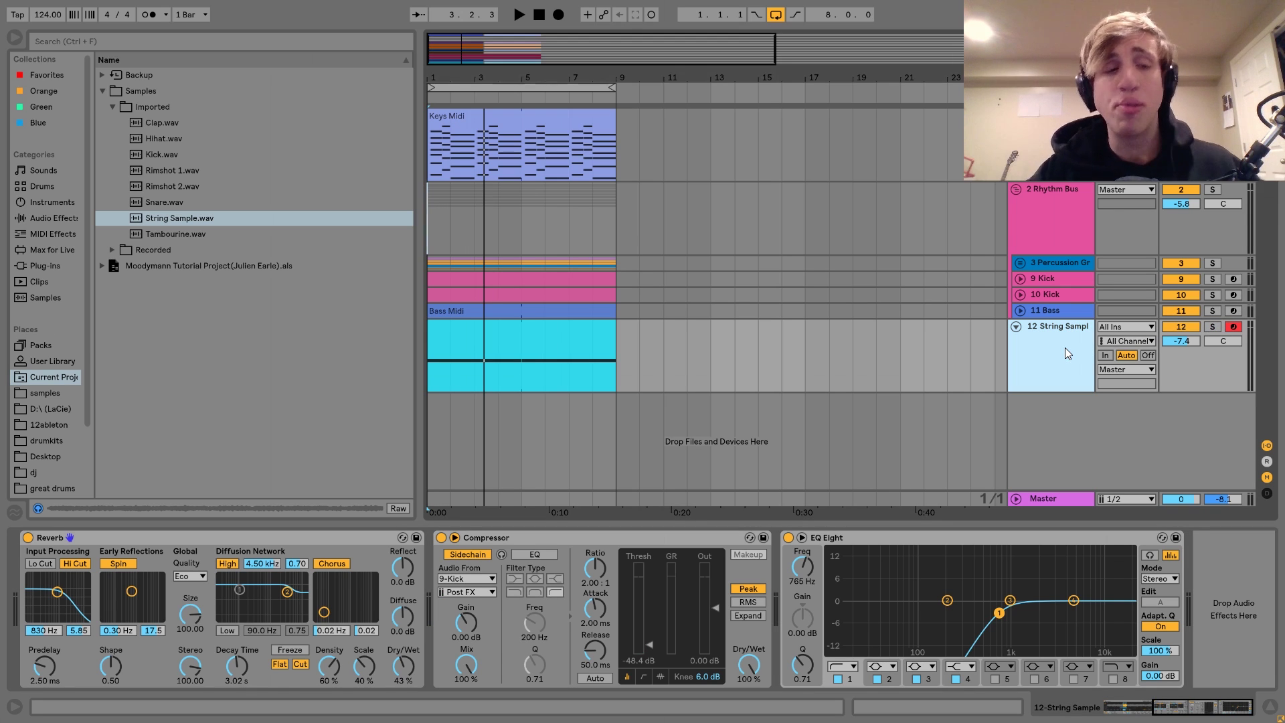